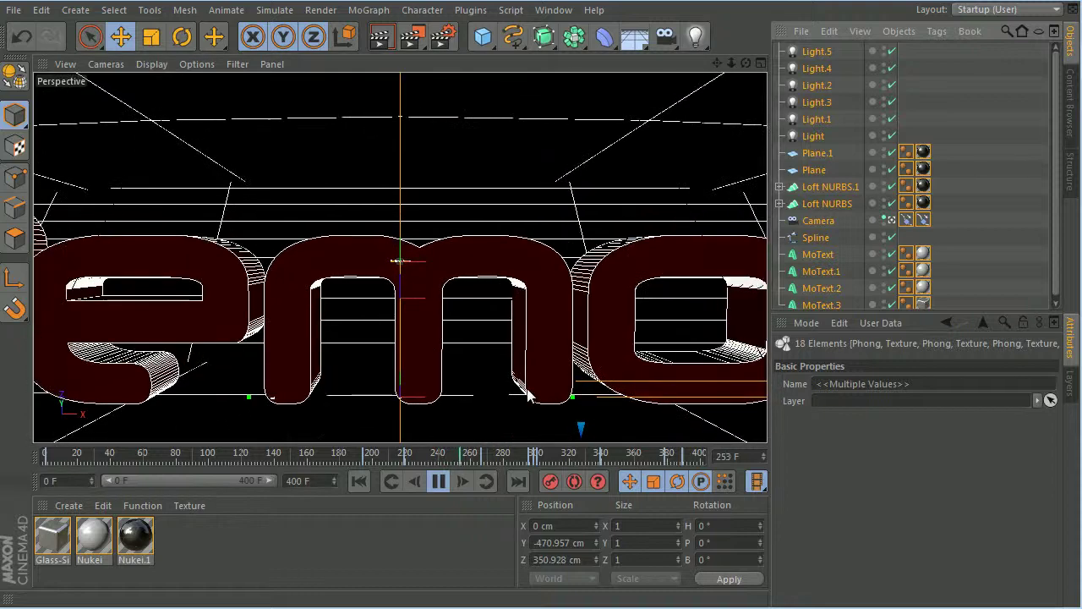
# - Stop the animation playback, leave the camera view and examine the text intro scene's tunnel geometry from outside
pyautogui.click(438, 481)
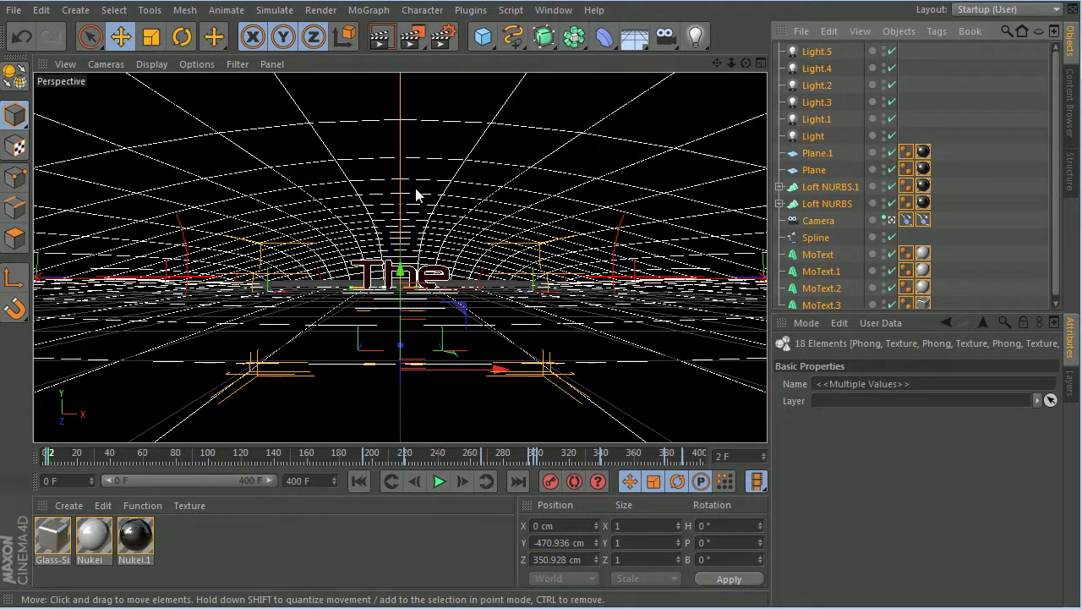
pyautogui.click(891, 221)
pyautogui.keyDown('alt'); pyautogui.moveTo(449, 191); pyautogui.dragTo(404, 230); pyautogui.keyUp('alt')
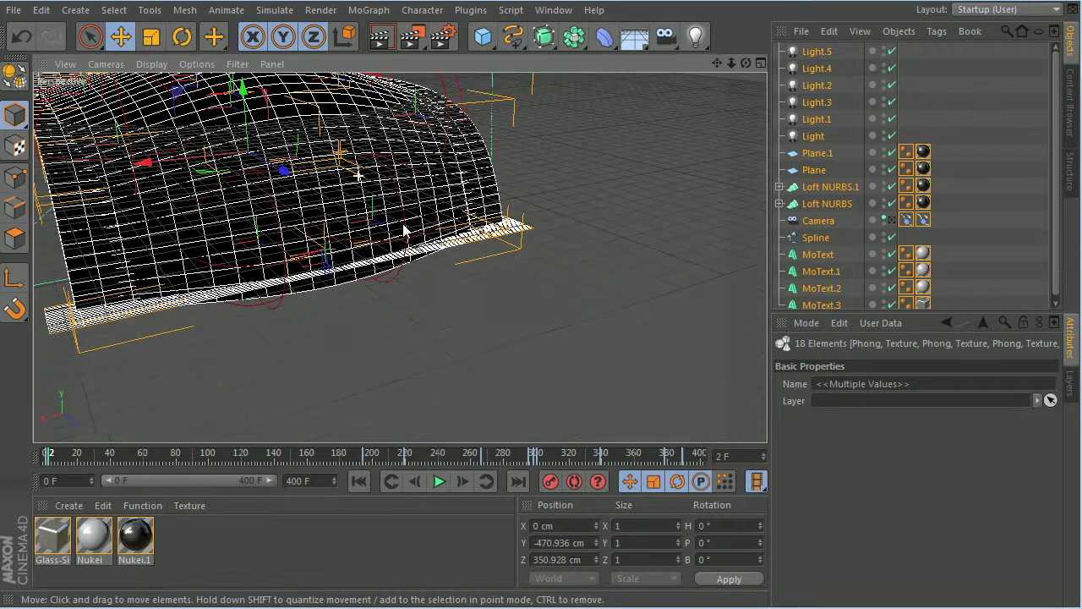
pyautogui.scroll(-2, 404, 230)
pyautogui.moveTo(717, 62); pyautogui.dragTo(837, 103)
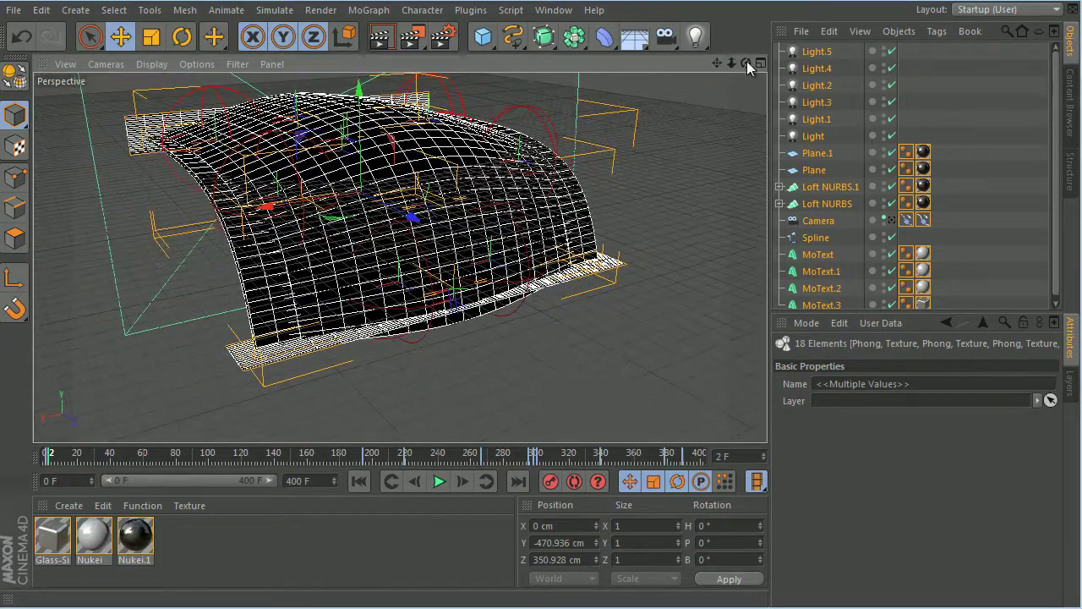
pyautogui.moveTo(747, 61); pyautogui.dragTo(565, 316)
pyautogui.moveTo(716, 62); pyautogui.dragTo(587, 306)
pyautogui.scroll(-4, 646, 96)
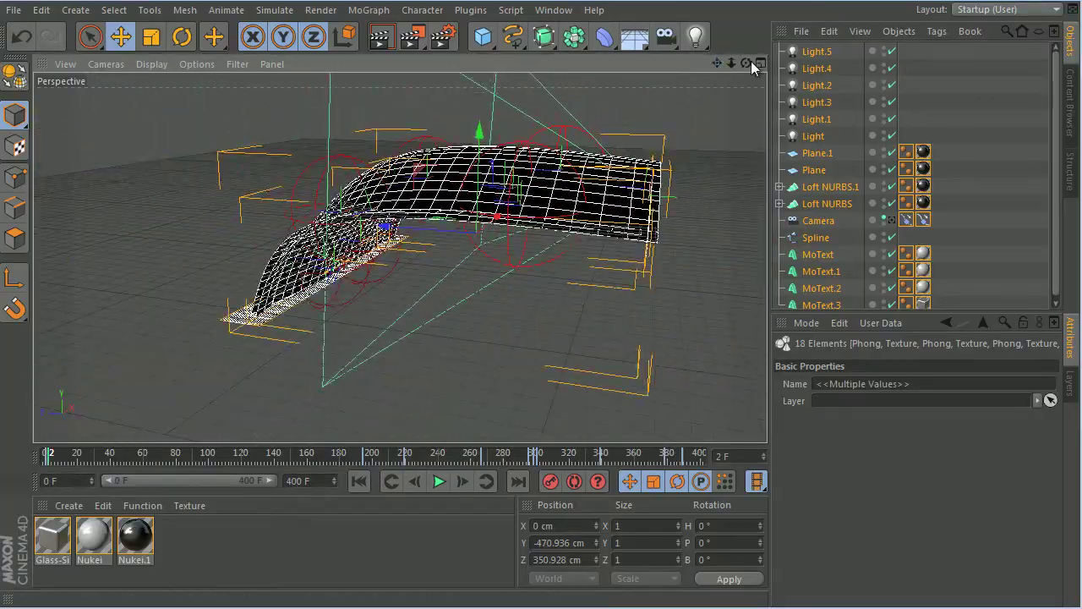
pyautogui.moveTo(748, 62); pyautogui.dragTo(577, 311)
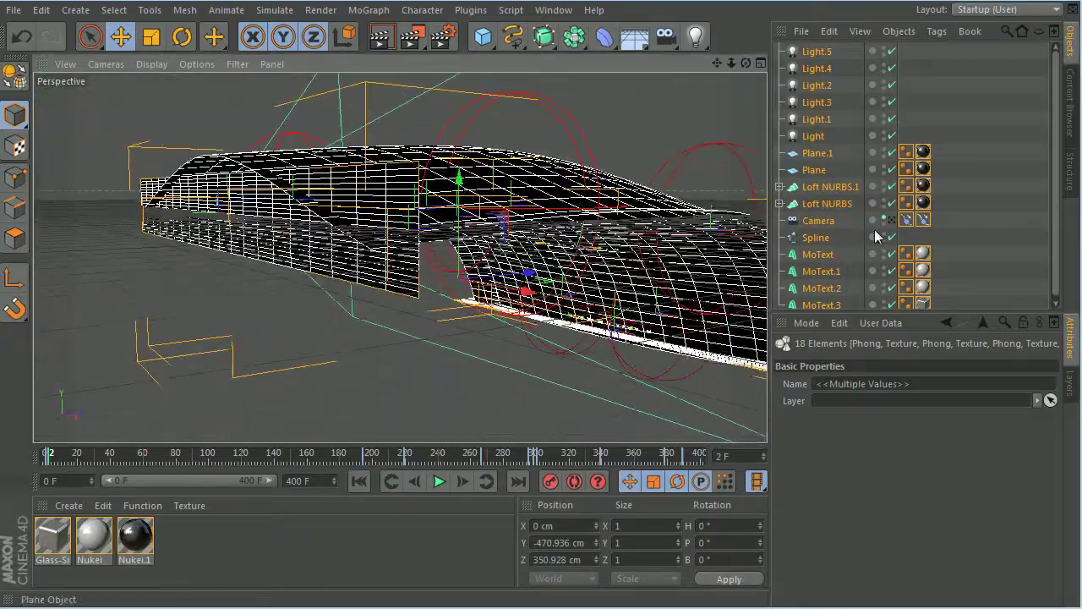
# - Close the finished intro project to get an empty scene
pyautogui.click(13, 11)
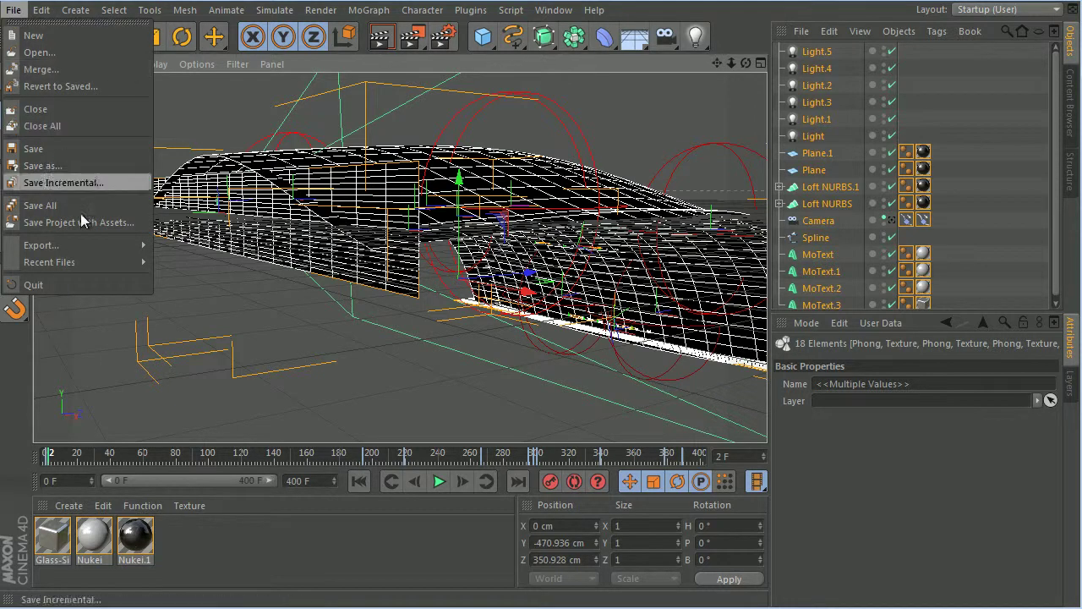
pyautogui.click(61, 111)
pyautogui.click(607, 380)
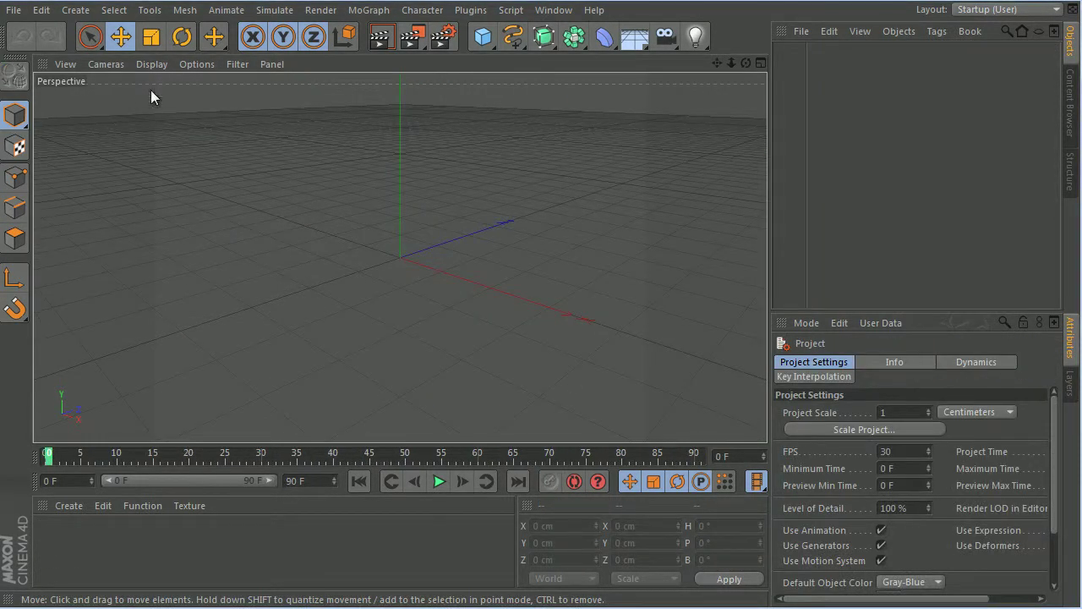
pyautogui.click(12, 10)
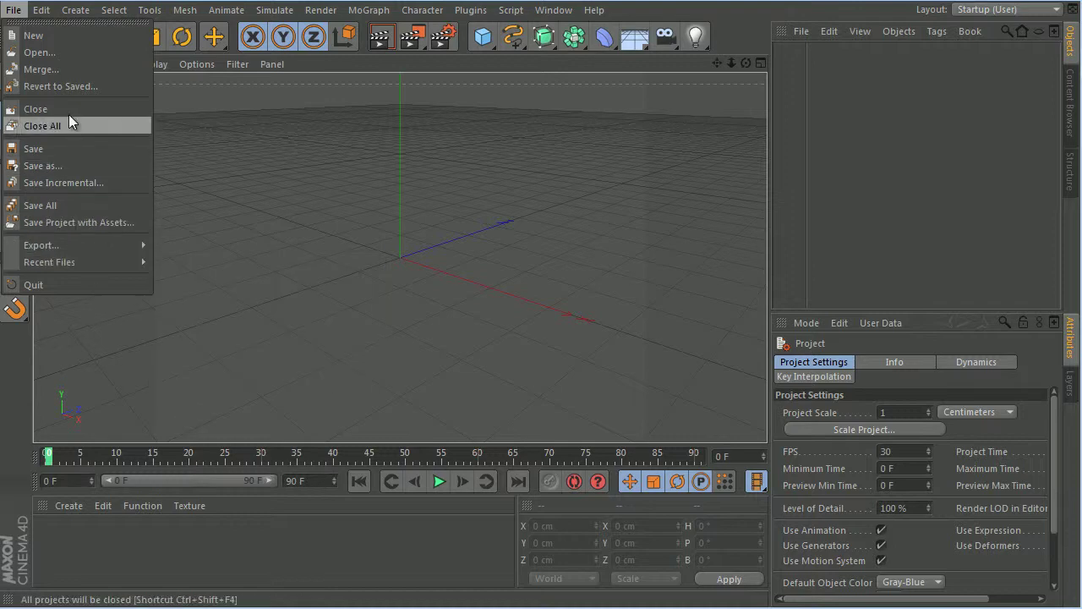
# - Set the render output to the Film/Video preset HDV/HDTV 720 29.97
pyautogui.moveTo(455, 8)
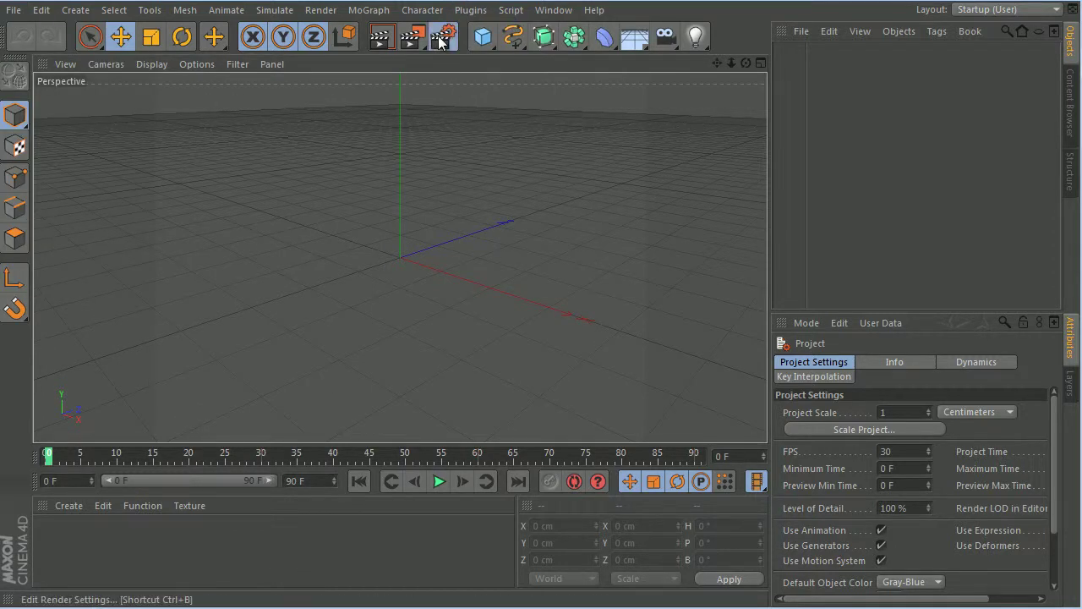
pyautogui.click(438, 35)
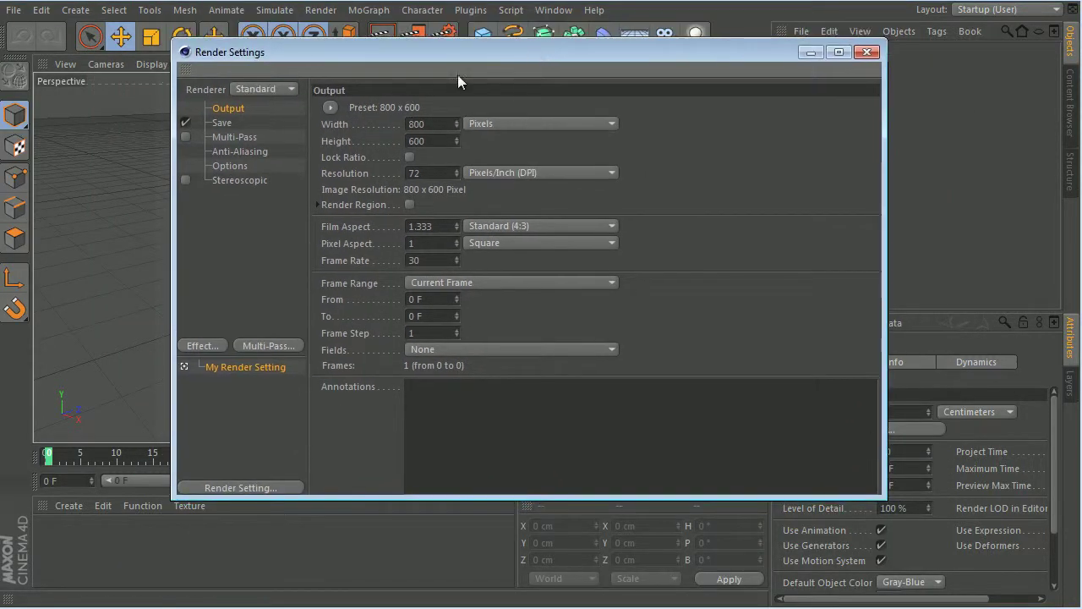
pyautogui.click(331, 108)
pyautogui.moveTo(390, 160)
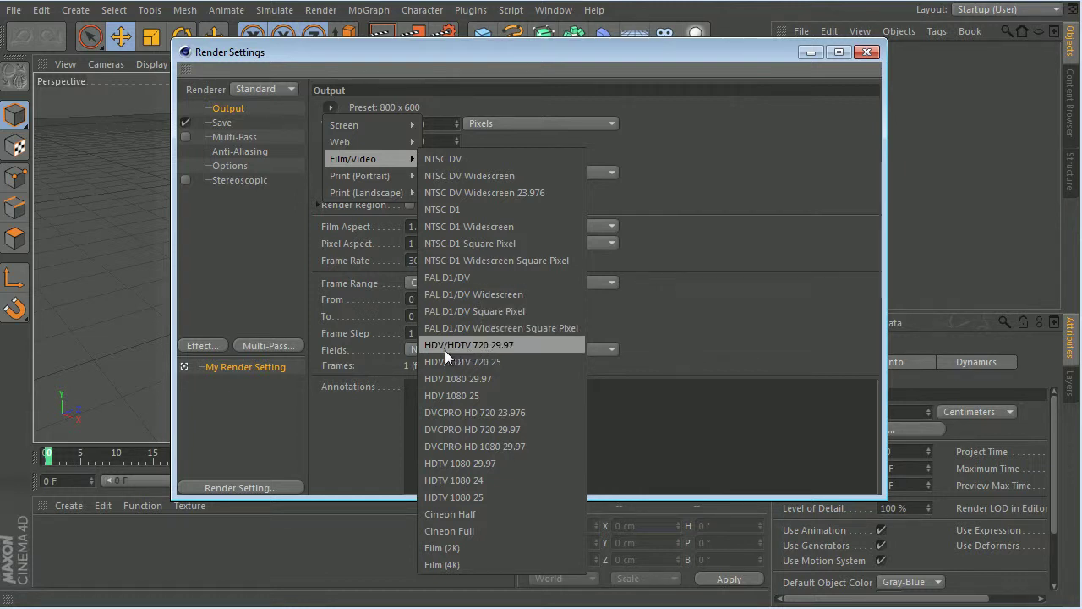
pyautogui.click(518, 348)
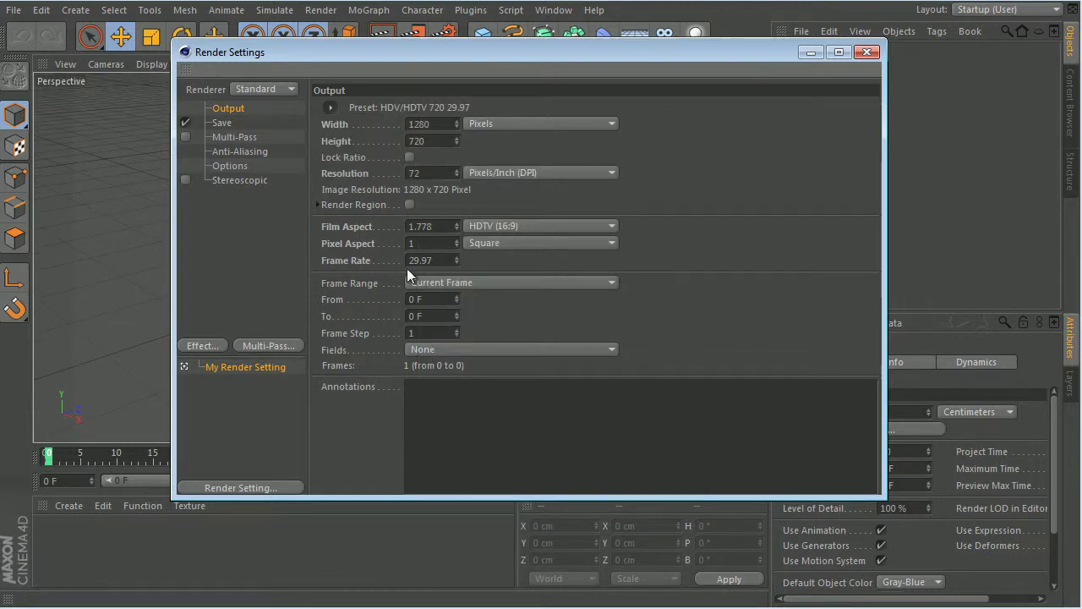
# - Set the render's anti-aliasing to Best with the Mitchell filter
pyautogui.click(247, 152)
pyautogui.click(466, 109)
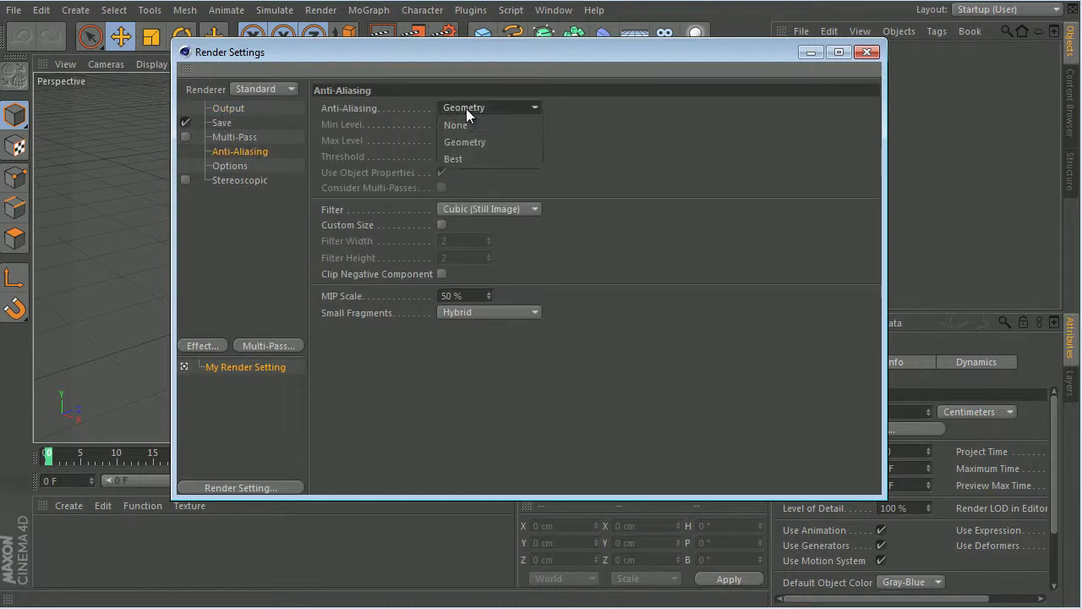
pyautogui.click(473, 162)
pyautogui.click(477, 210)
pyautogui.click(492, 256)
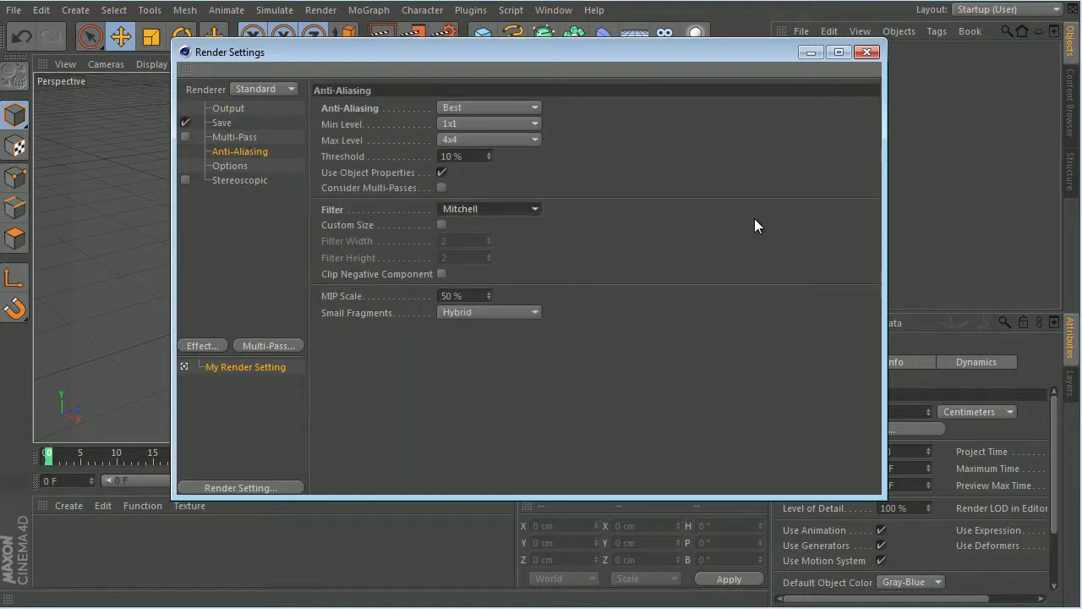
# - Set the render's save format to AVI Movie with the Intel IYUV codec as compressor
pyautogui.click(244, 137)
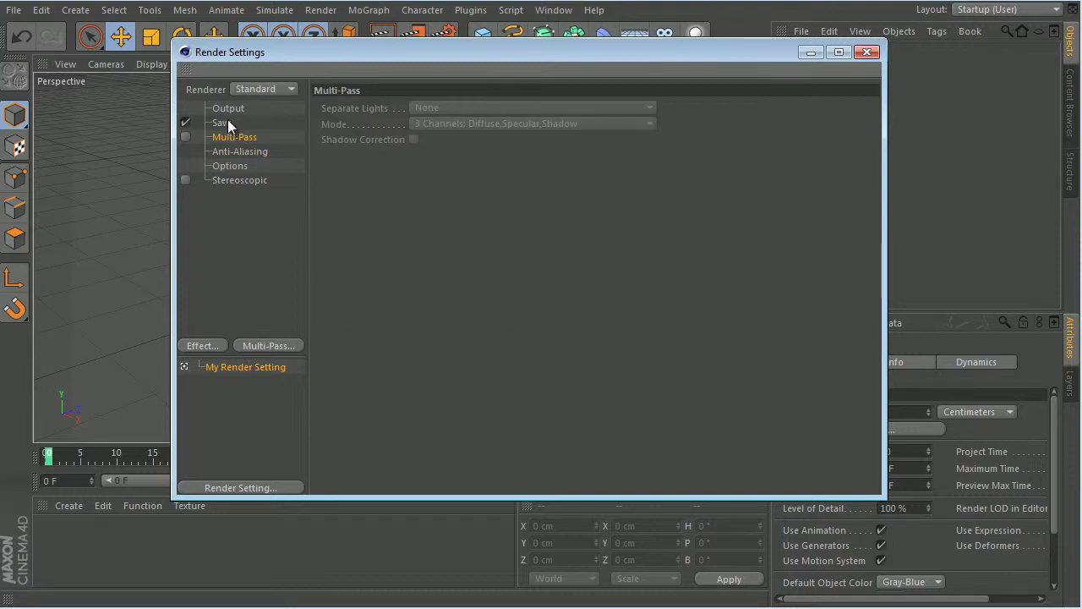
pyautogui.click(227, 124)
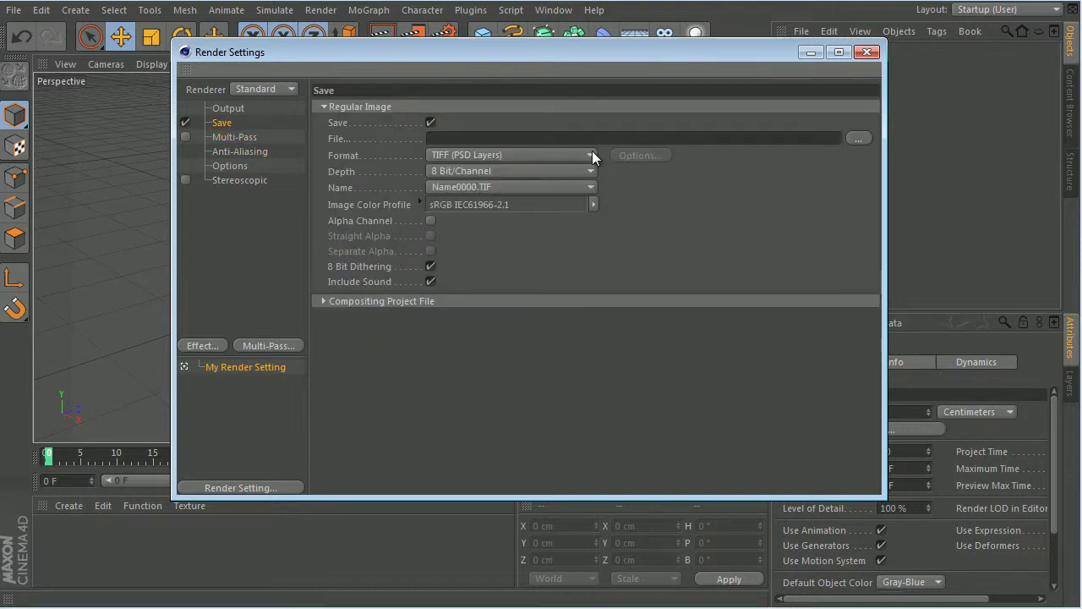
pyautogui.click(592, 154)
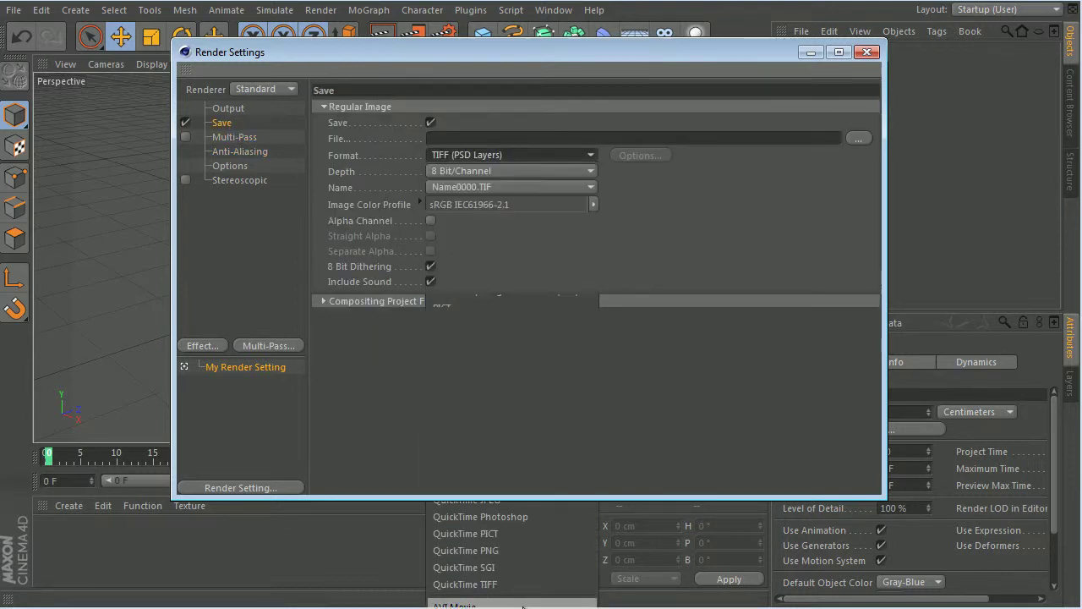
pyautogui.click(473, 606)
pyautogui.click(640, 154)
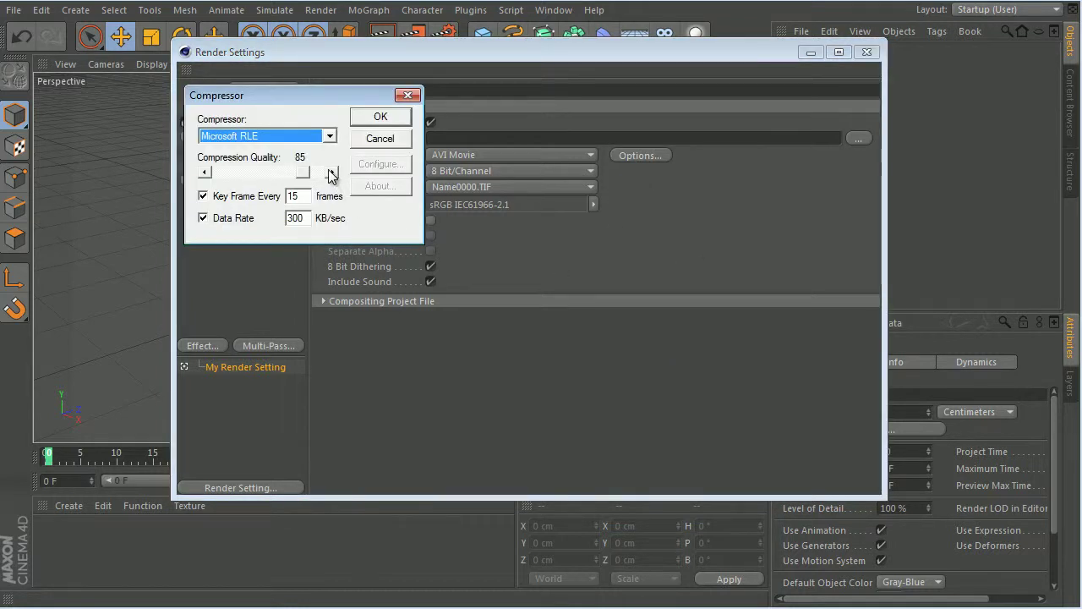
pyautogui.click(300, 135)
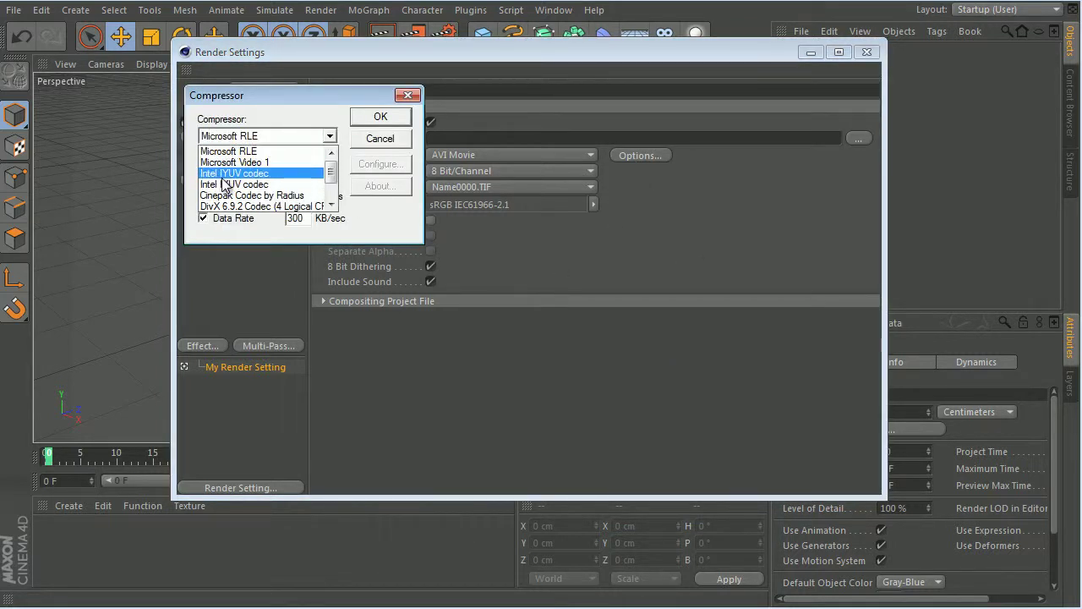
pyautogui.click(212, 176)
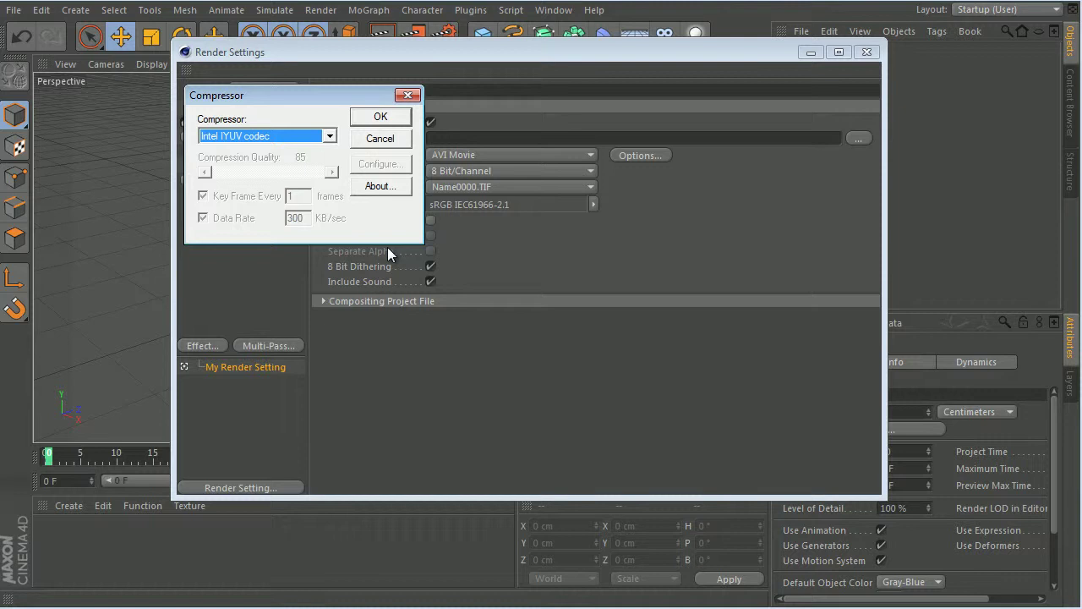
pyautogui.click(377, 118)
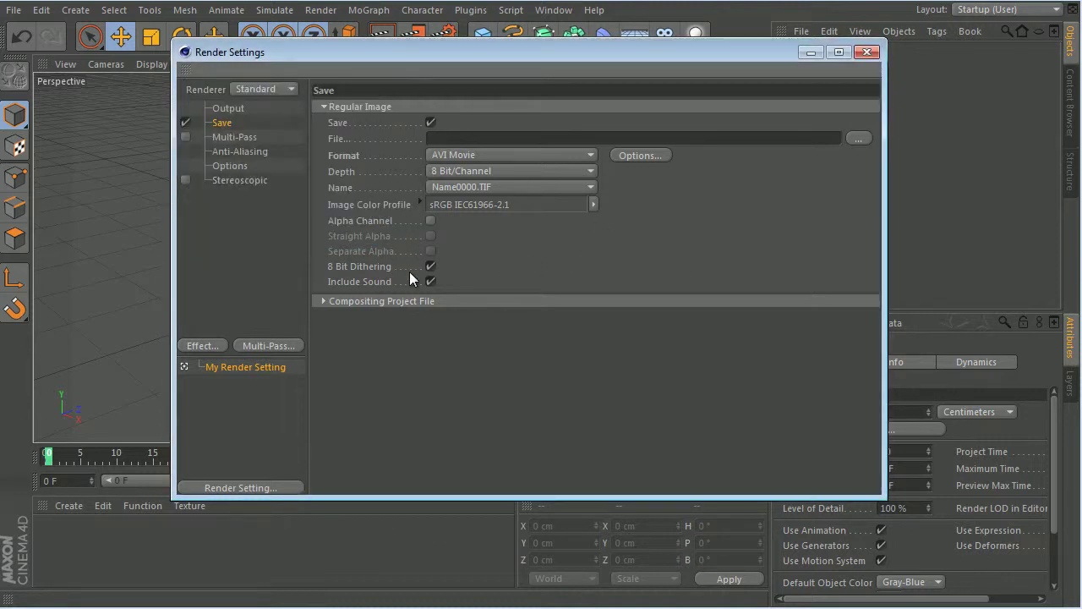
# - Set the render's save file to Intro Tut in the C4D Files folder and close the render settings
pyautogui.click(856, 138)
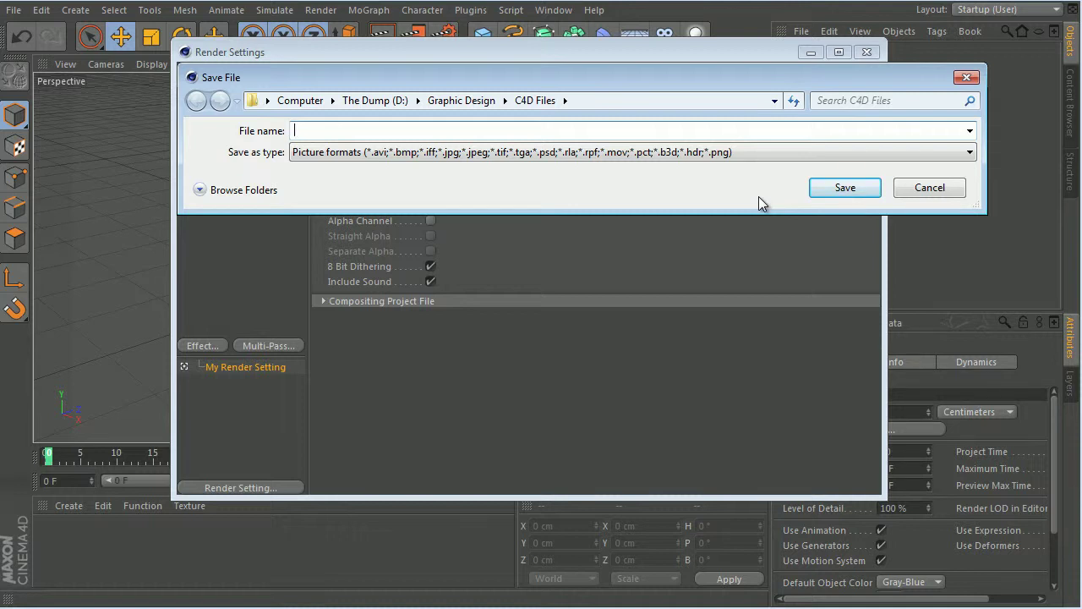
pyautogui.write('Intro Tut')
pyautogui.click(843, 193)
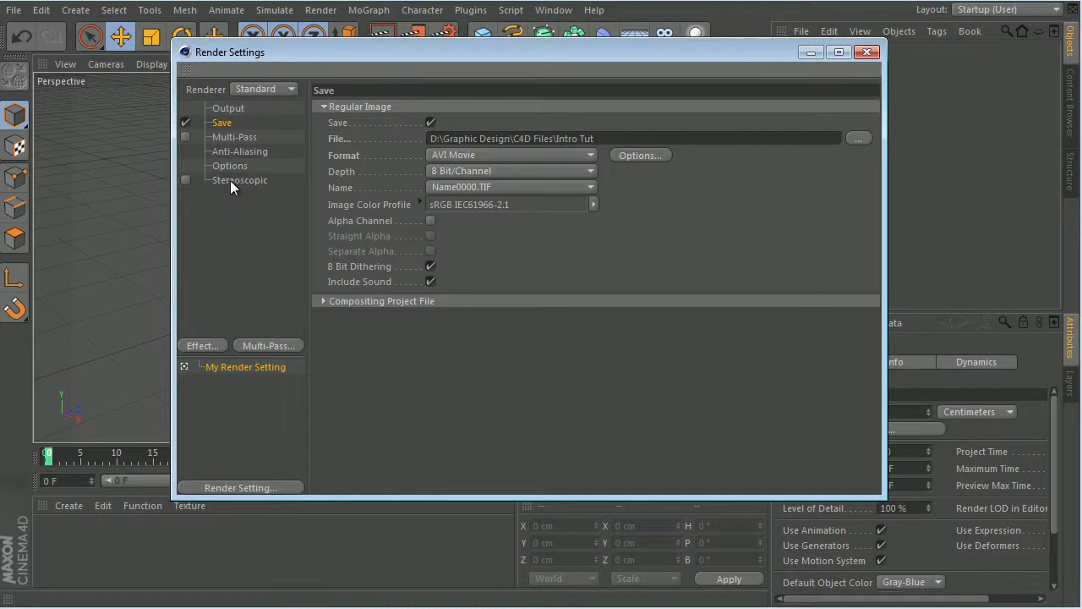
pyautogui.click(867, 53)
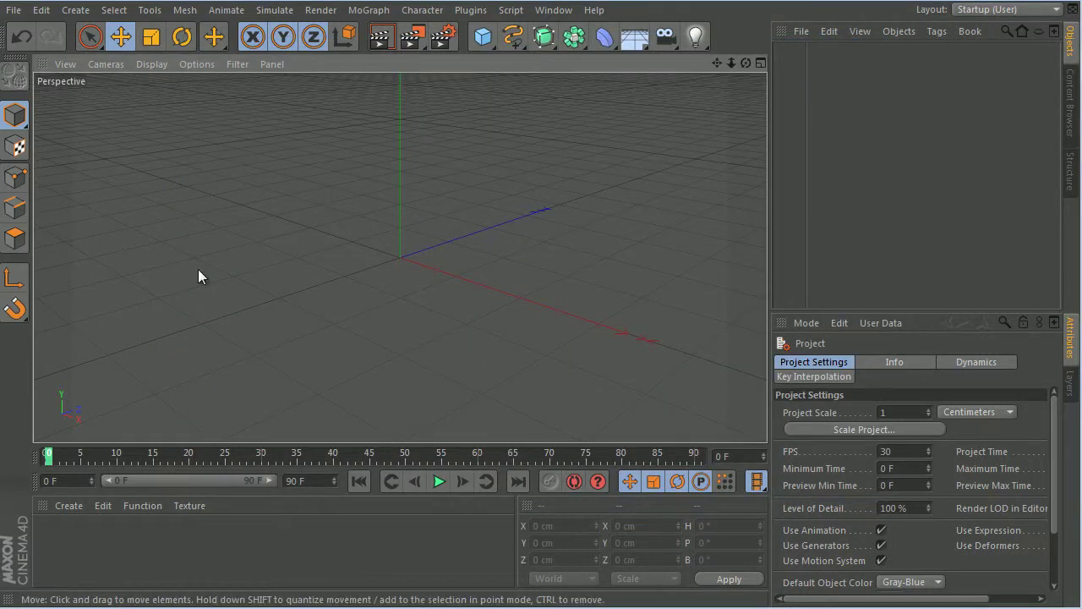
# - Add a standard camera to the scene from a nearly frontal, low perspective view
pyautogui.keyDown('alt'); pyautogui.moveTo(389, 296); pyautogui.dragTo(573, 308); pyautogui.keyUp('alt')
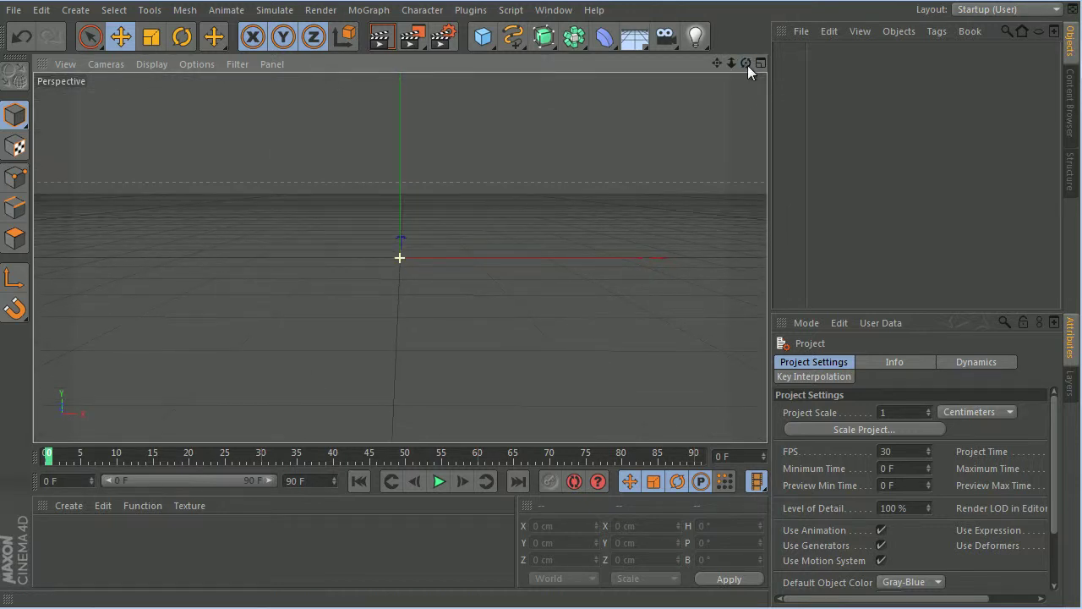
pyautogui.click(666, 40)
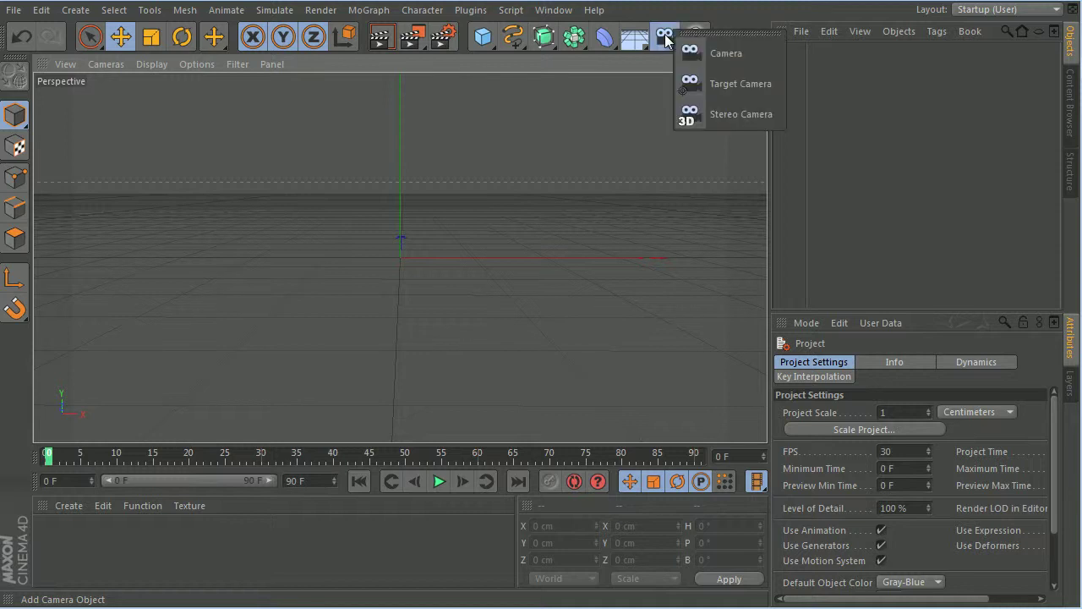
pyautogui.click(738, 49)
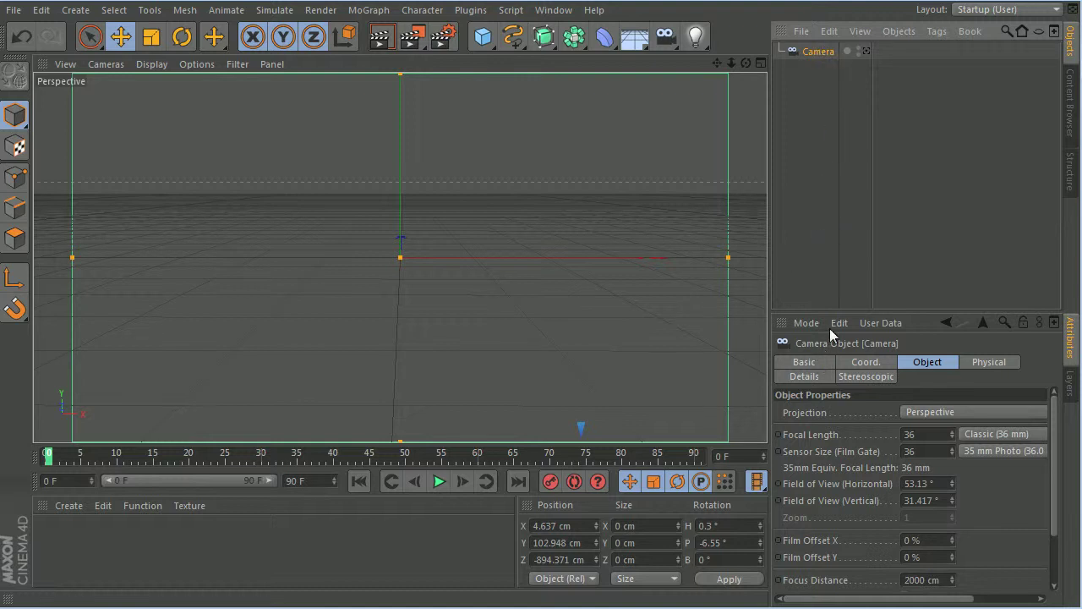
# - Add Align to Spline and Align to Path tags to the camera and show the Align to Spline tag's properties
pyautogui.rightClick(819, 50)
pyautogui.moveTo(924, 61)
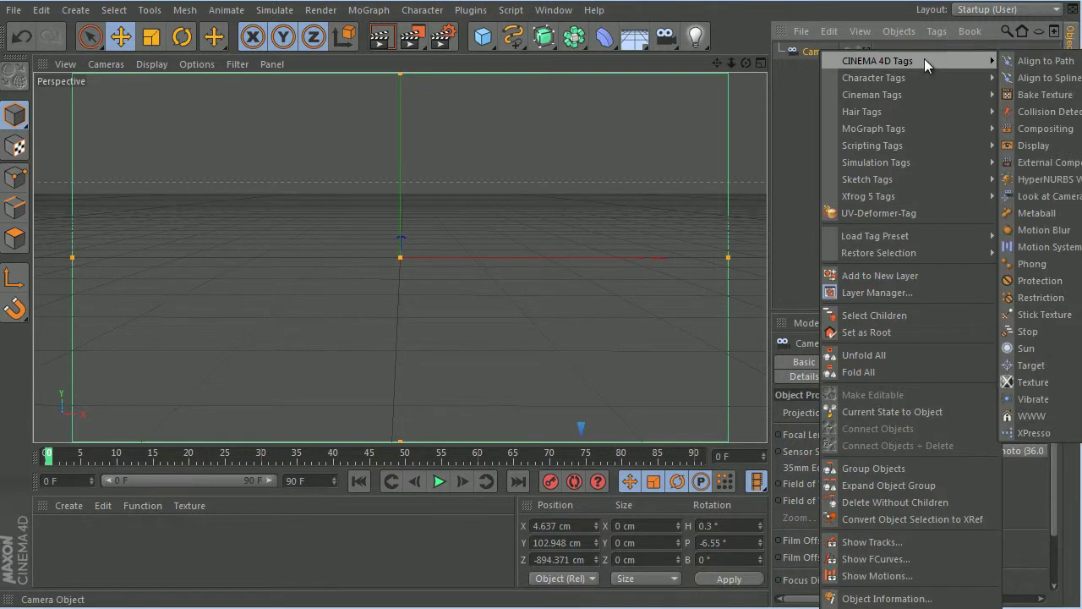
pyautogui.click(1048, 78)
pyautogui.rightClick(816, 49)
pyautogui.moveTo(896, 59)
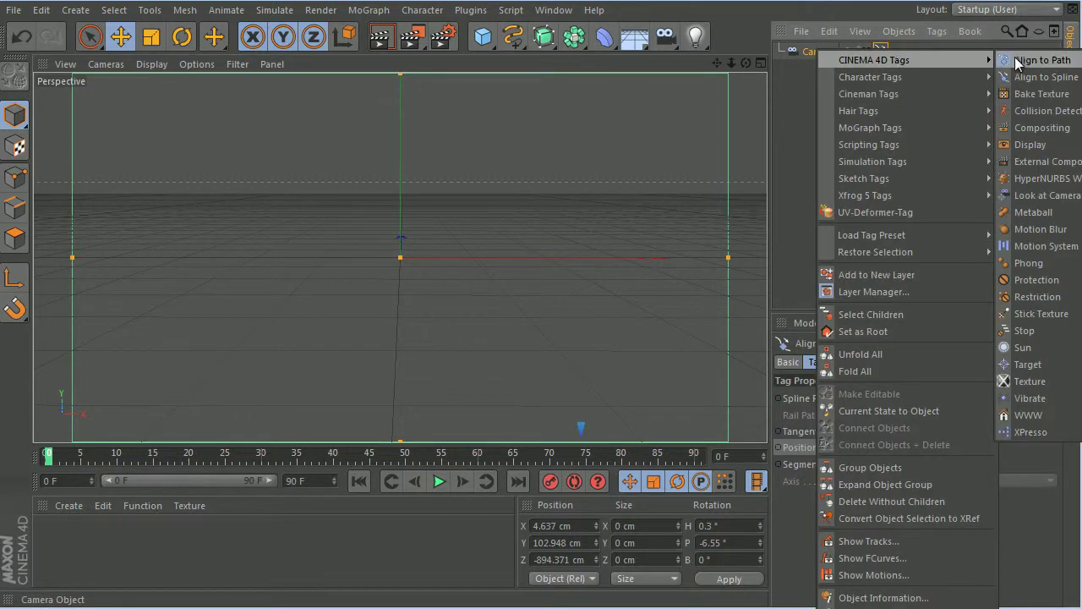
pyautogui.click(1048, 60)
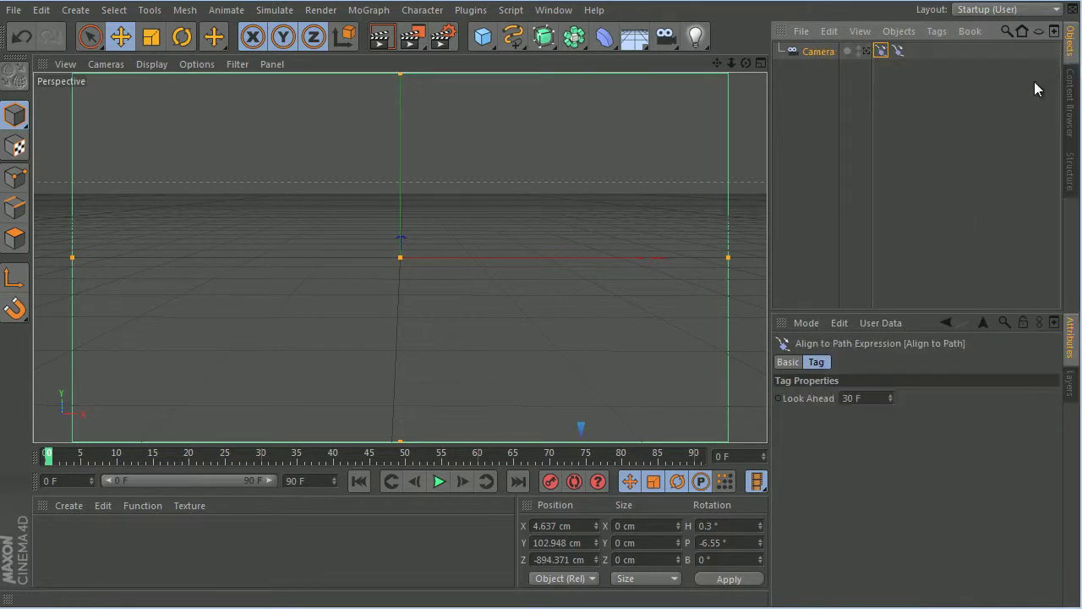
pyautogui.click(898, 51)
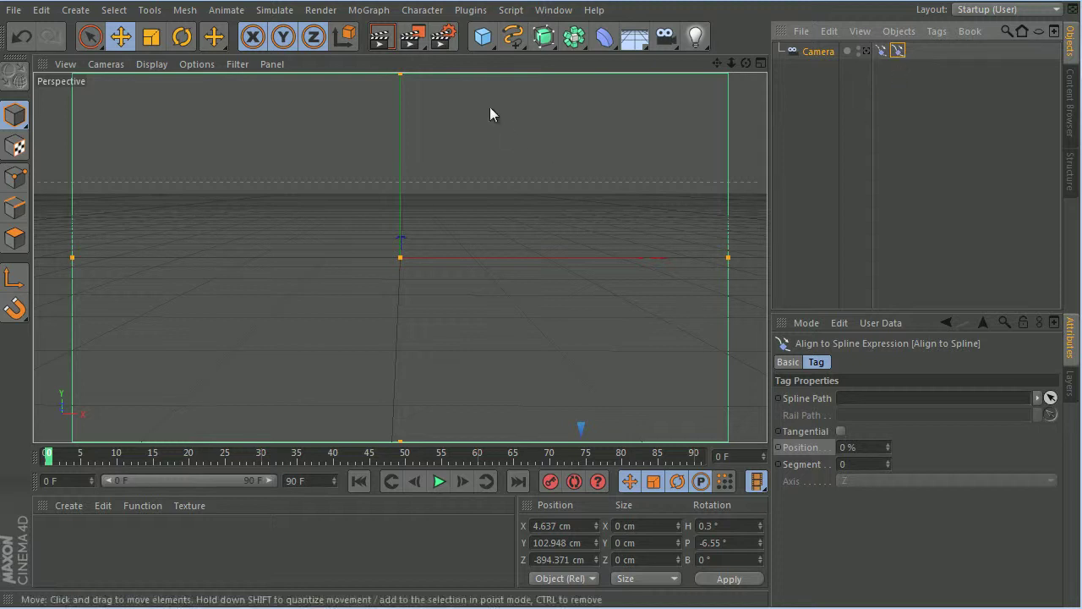
# - Hide the camera in the viewports and draw a wavy four-point Cubic spline in the Right view from about Z -520 cm to Z 474 cm
pyautogui.click(761, 64)
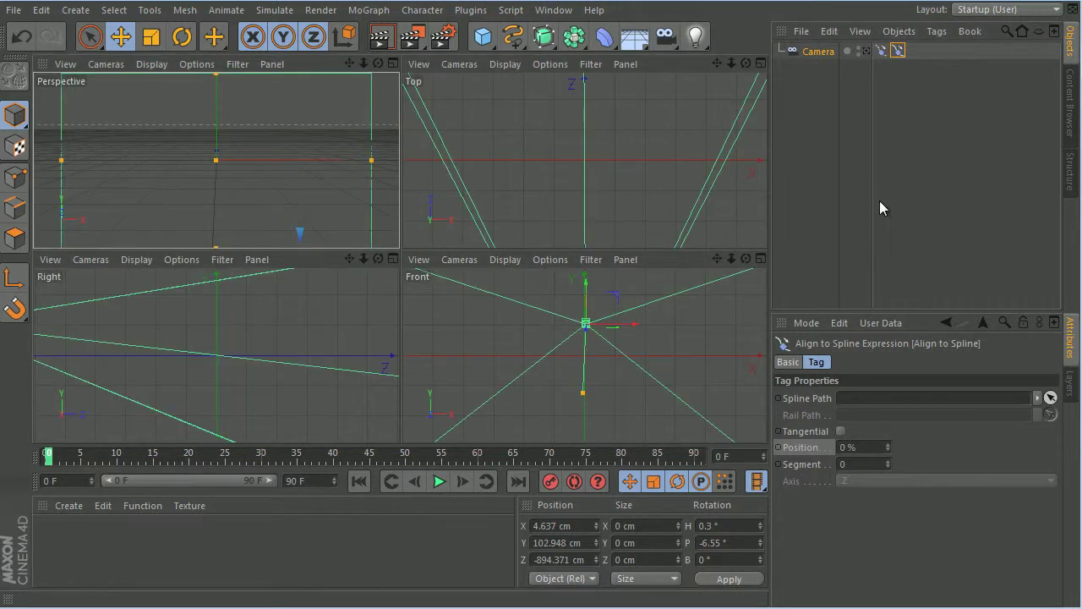
pyautogui.click(858, 48)
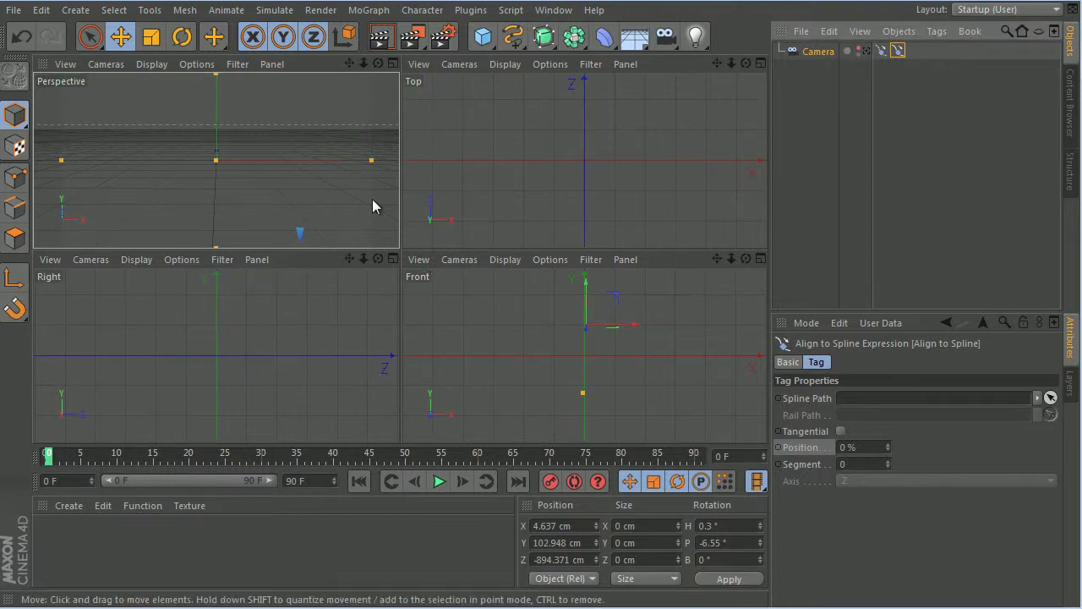
pyautogui.middleClick(134, 371)
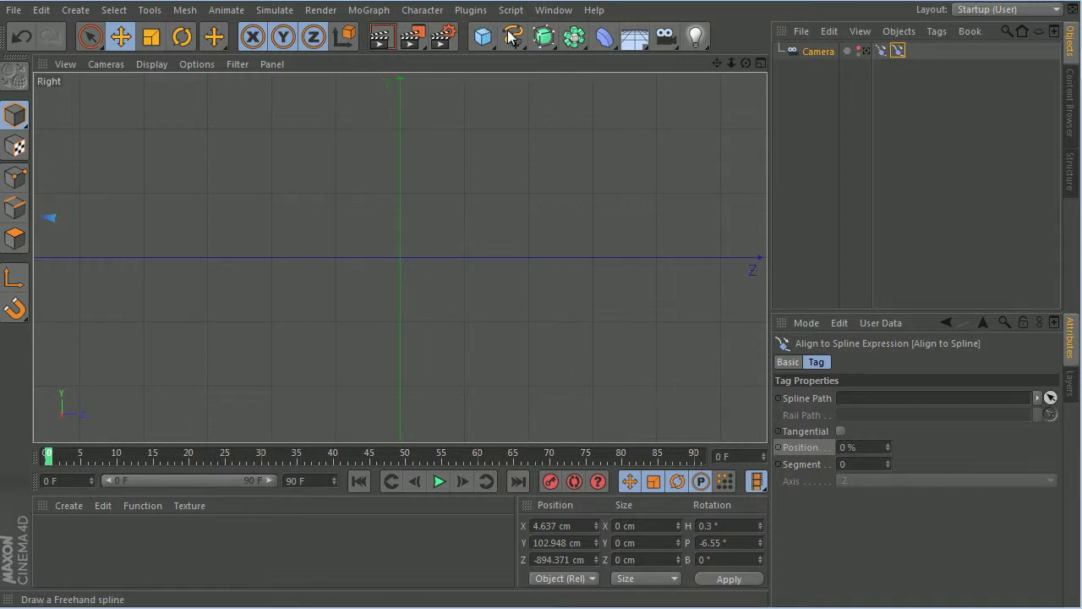
pyautogui.moveTo(513, 37); pyautogui.dragTo(660, 88)
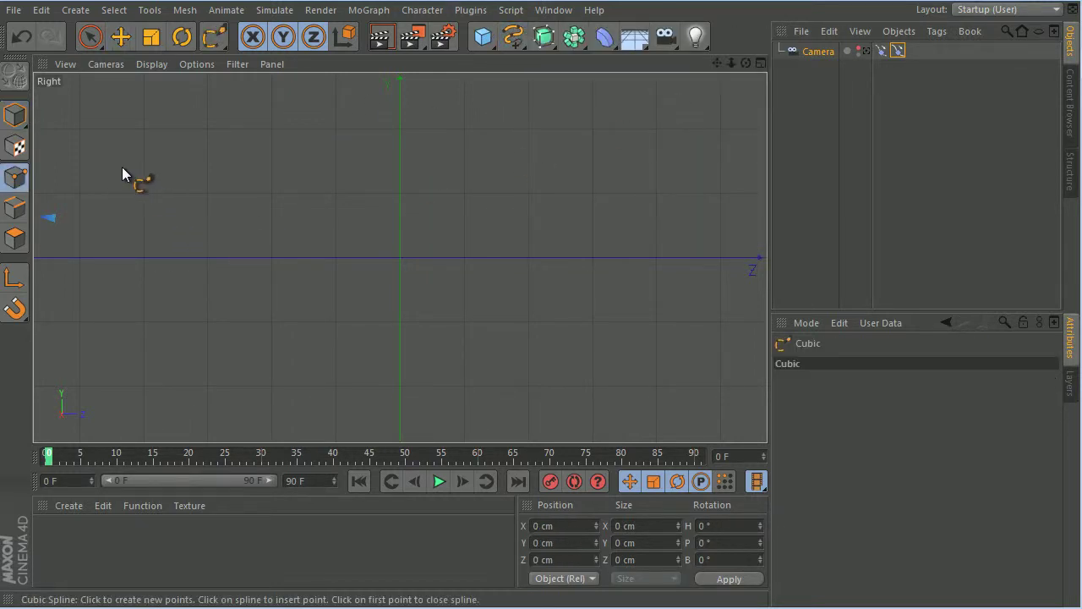
pyautogui.click(67, 257)
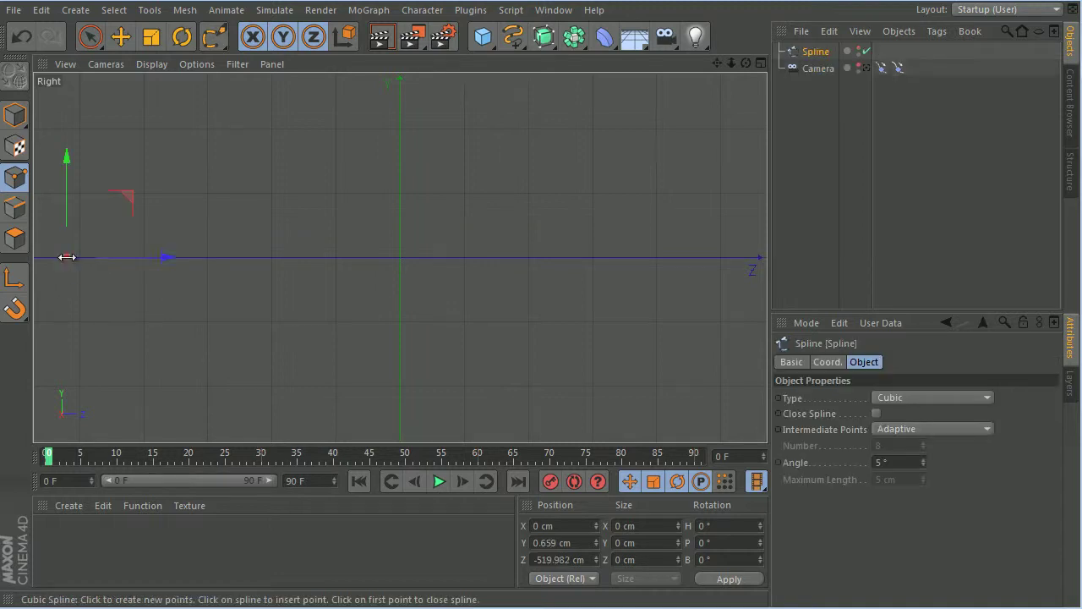
pyautogui.click(333, 147)
pyautogui.click(498, 258)
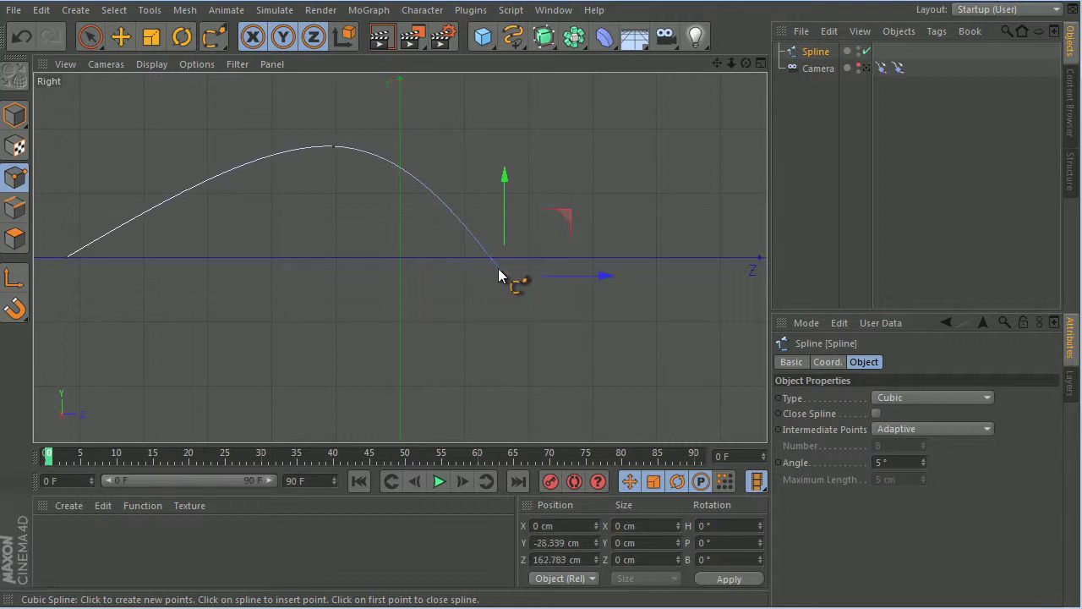
pyautogui.moveTo(684, 211); pyautogui.dragTo(706, 197)
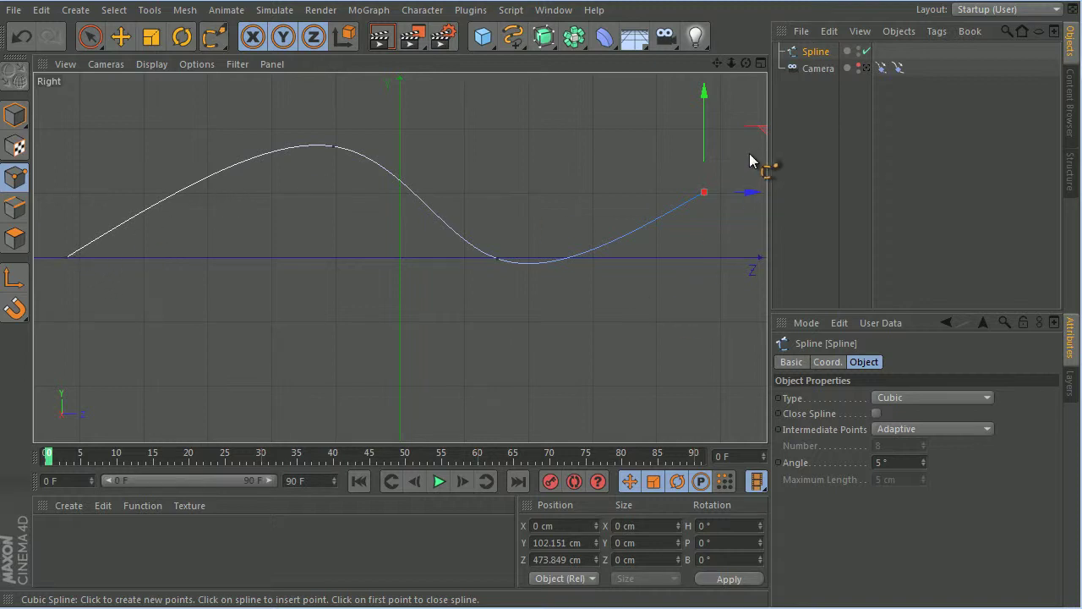
# - Assign the drawn spline as the Spline Path of the camera's Align to Spline tag, working in the Perspective view
pyautogui.click(761, 64)
pyautogui.click(393, 64)
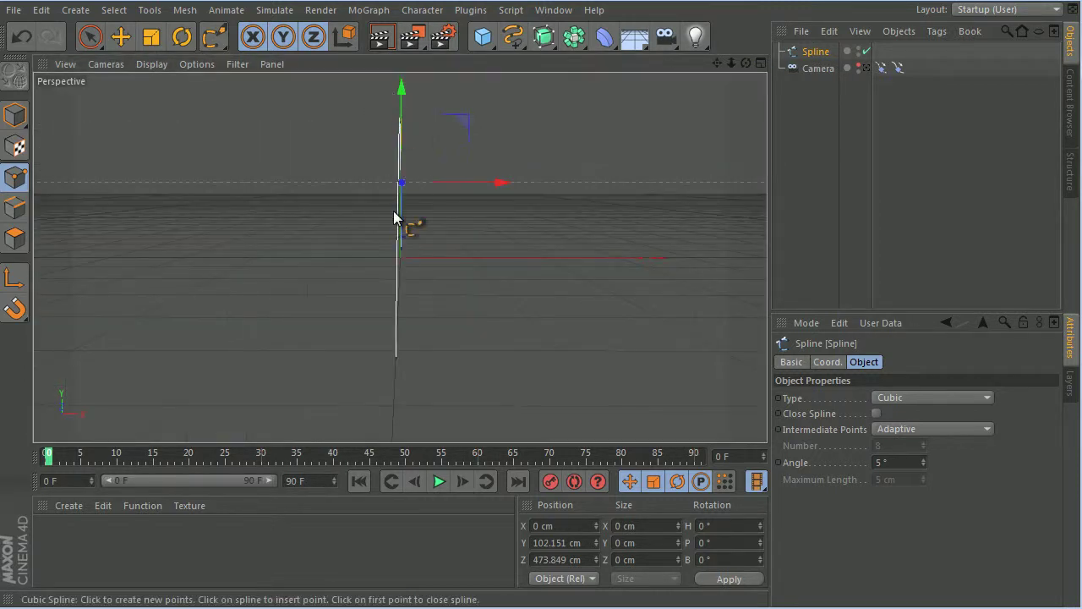
pyautogui.moveTo(743, 66); pyautogui.dragTo(568, 306)
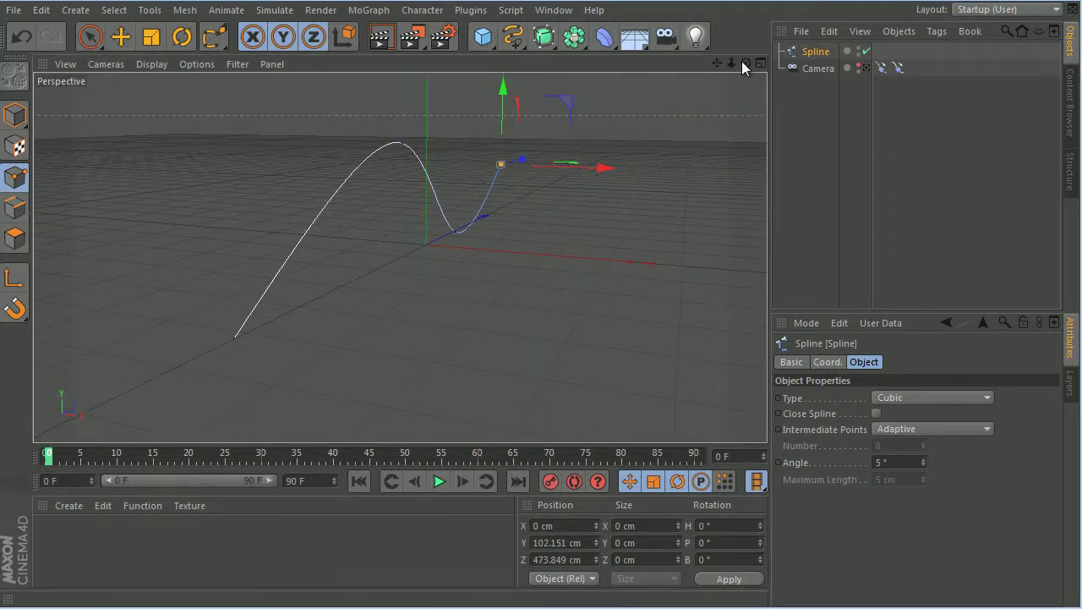
pyautogui.moveTo(745, 63); pyautogui.dragTo(565, 306)
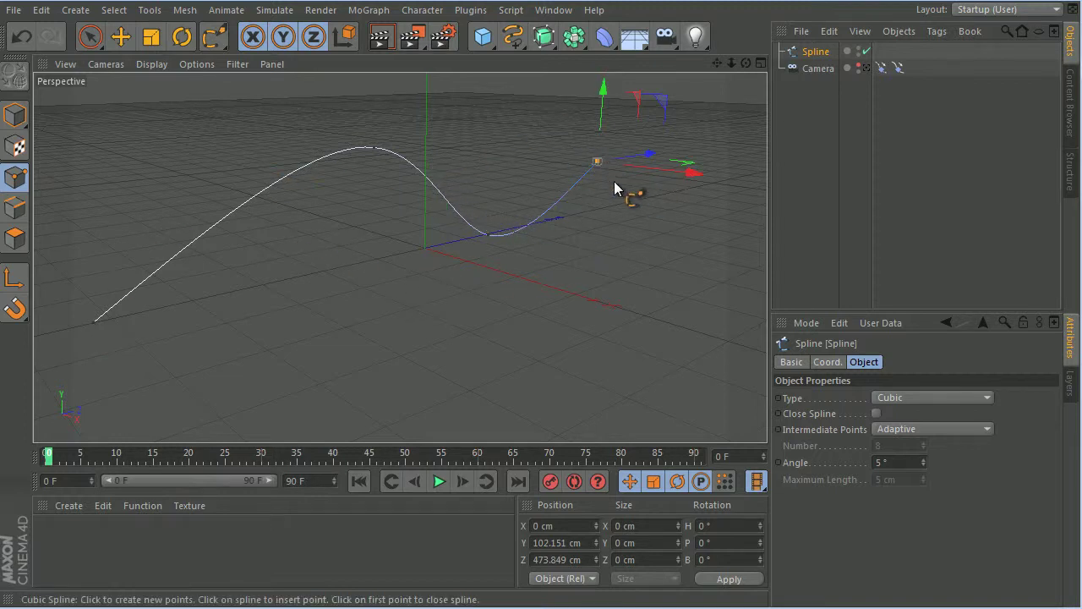
pyautogui.click(512, 37)
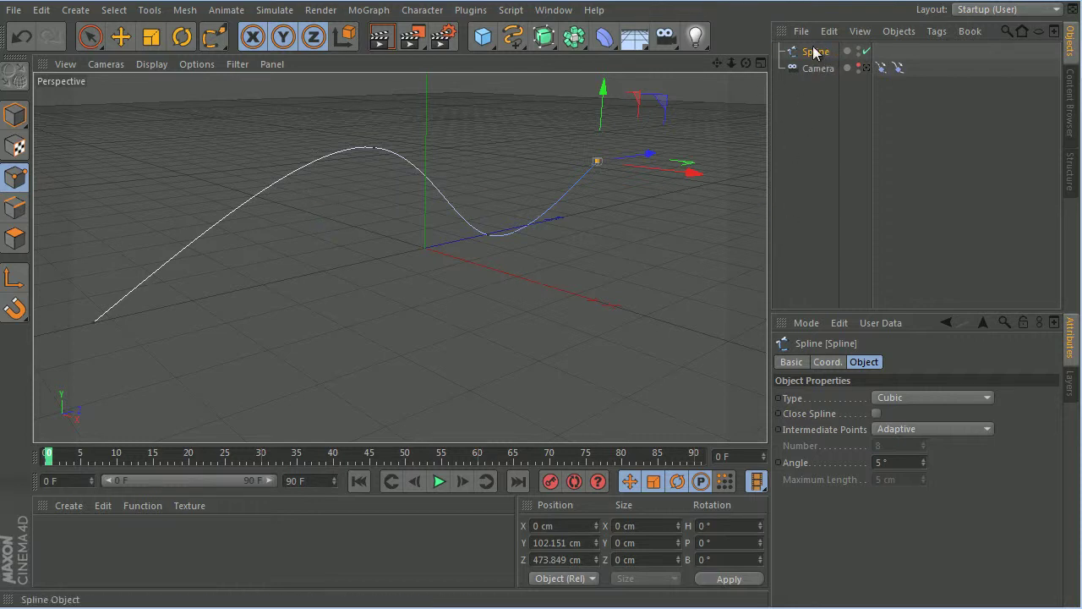
pyautogui.click(898, 68)
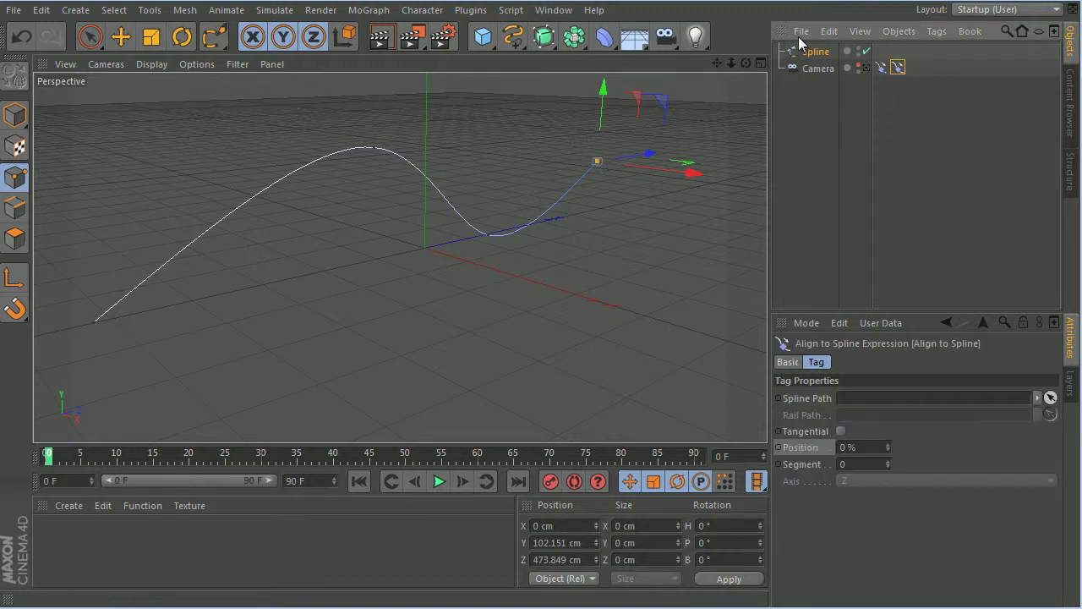
pyautogui.moveTo(812, 54); pyautogui.dragTo(891, 400)
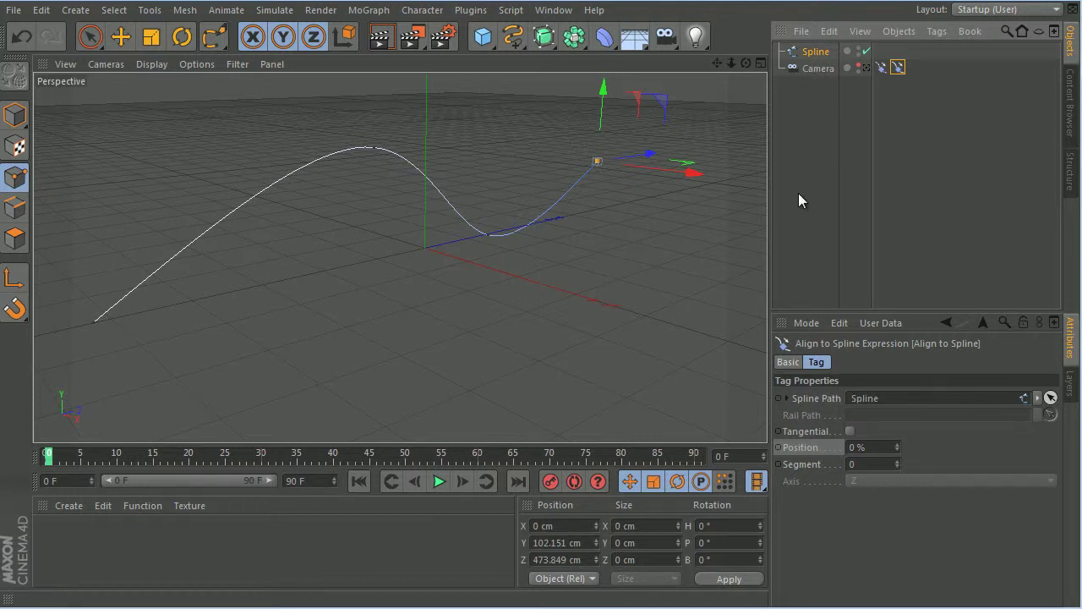
# - Make the camera visible in the viewports again and enable Tangential in its Align to Spline tag
pyautogui.click(811, 67)
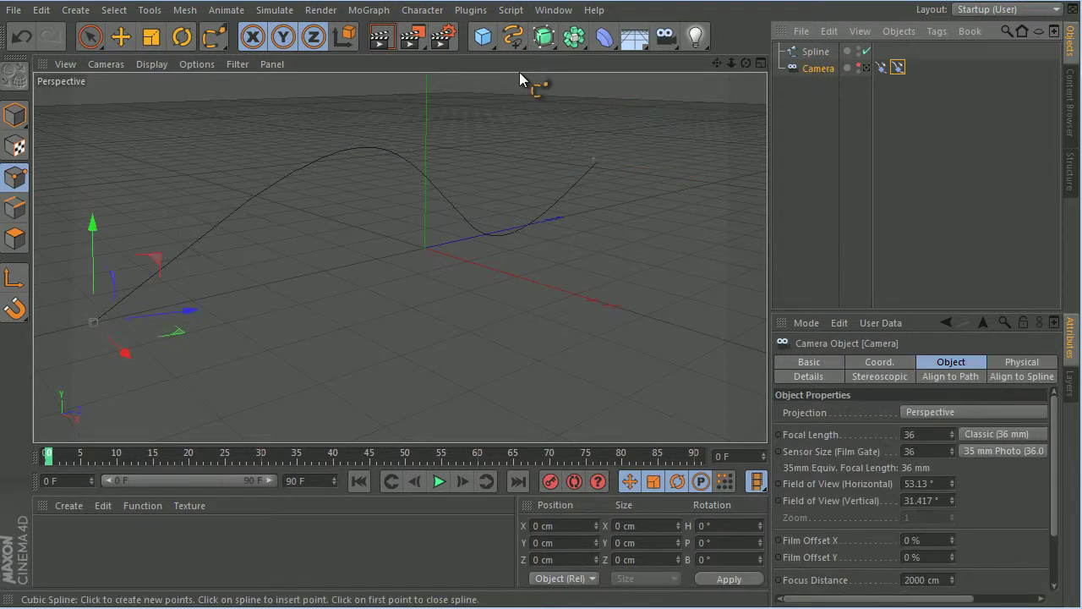
pyautogui.click(859, 65)
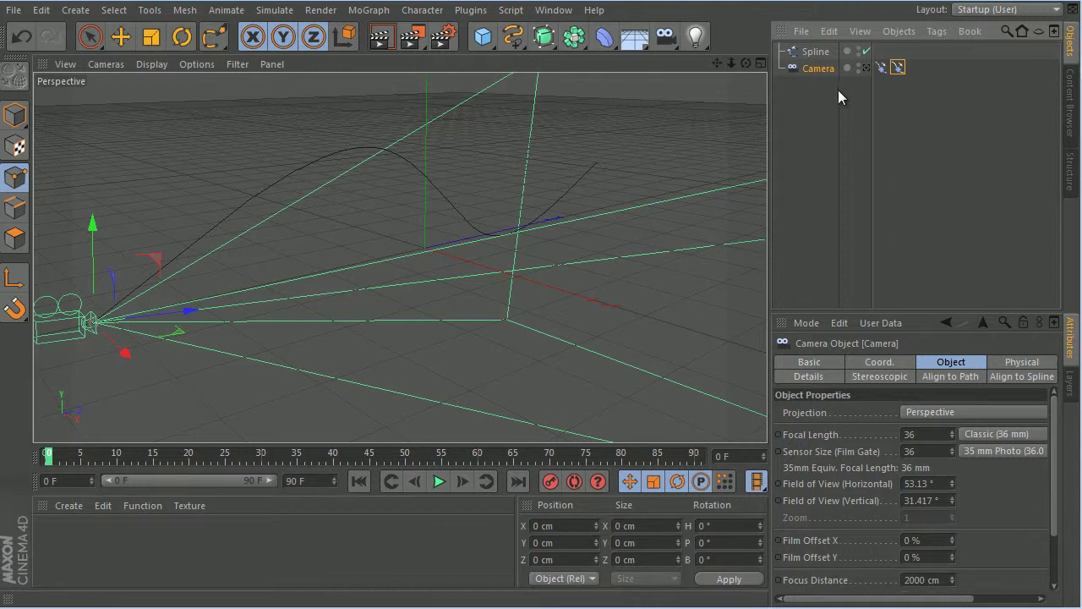
pyautogui.click(898, 67)
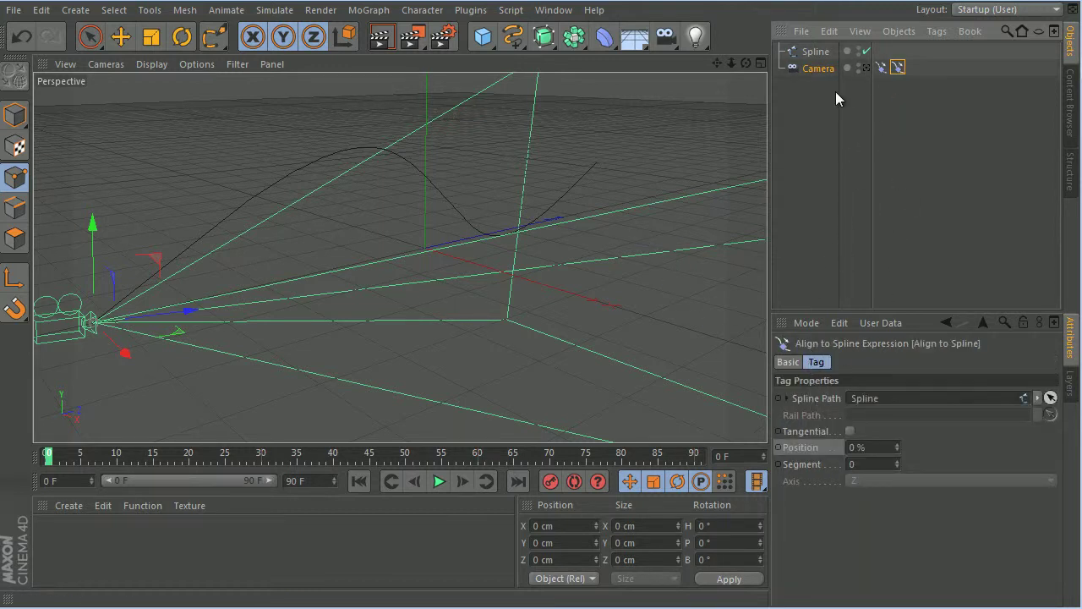
pyautogui.click(851, 432)
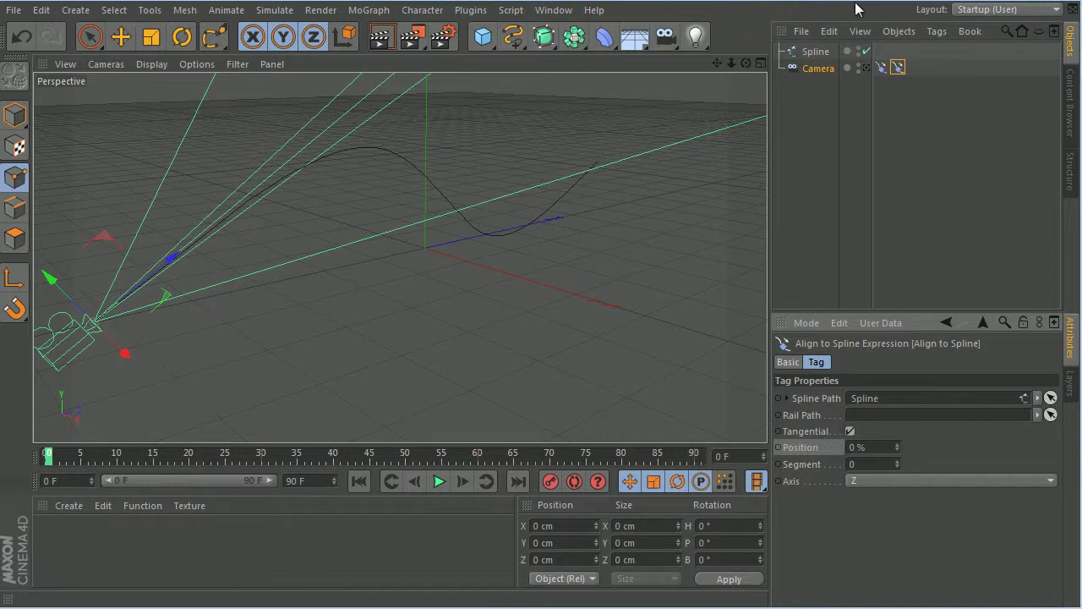
# - Set the animation's end frame to 400 and extend the timeline's preview range to cover frames 0 to 400
pyautogui.moveTo(49, 457); pyautogui.dragTo(40, 517)
pyautogui.click(746, 454)
pyautogui.moveTo(746, 454); pyautogui.dragTo(535, 449)
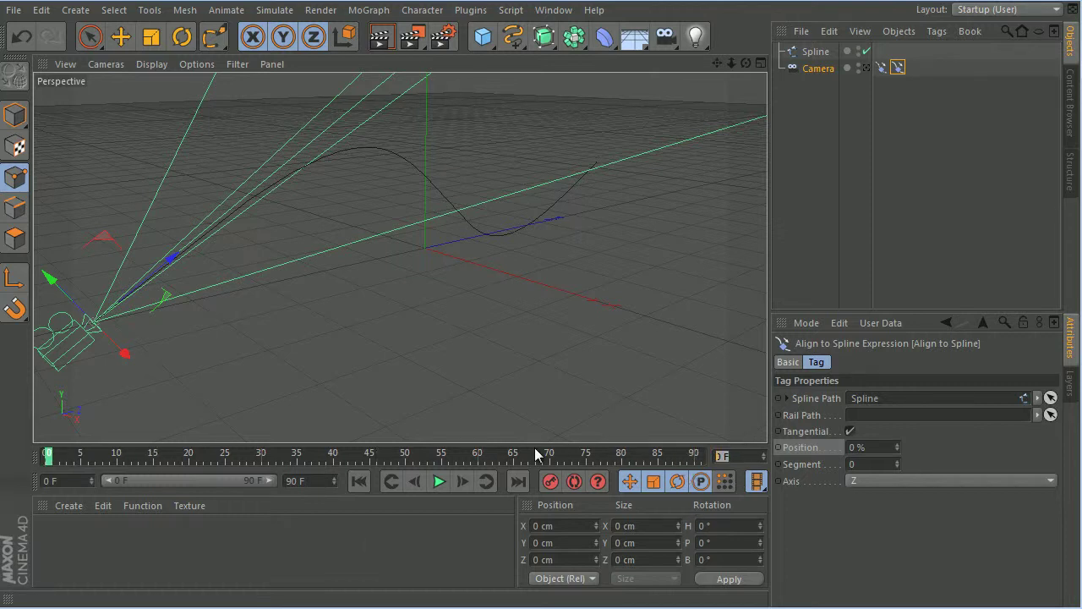
pyautogui.write('400')
pyautogui.click(422, 538)
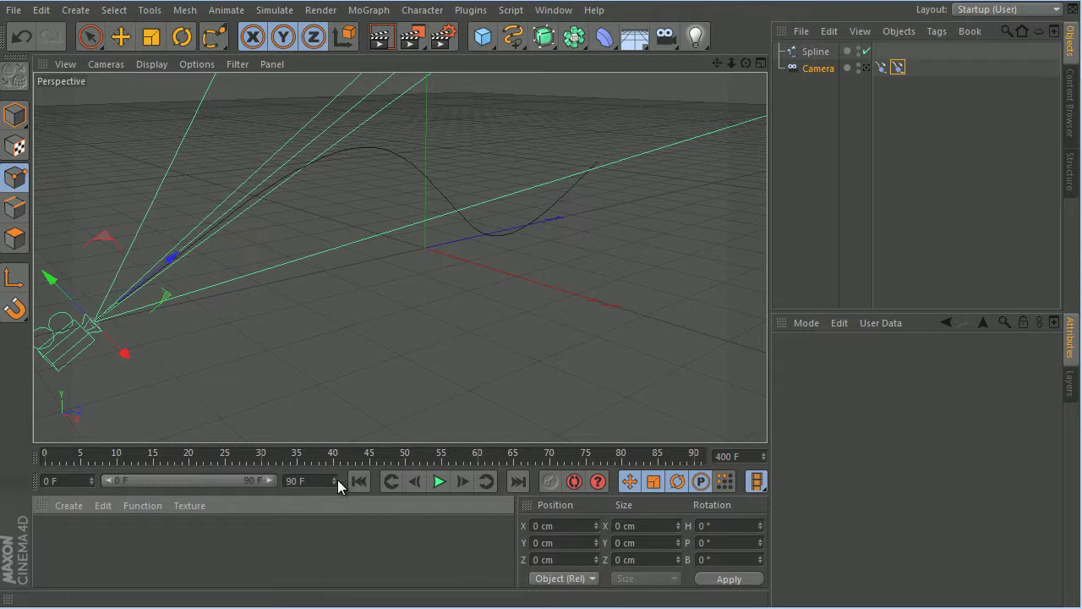
pyautogui.click(309, 481)
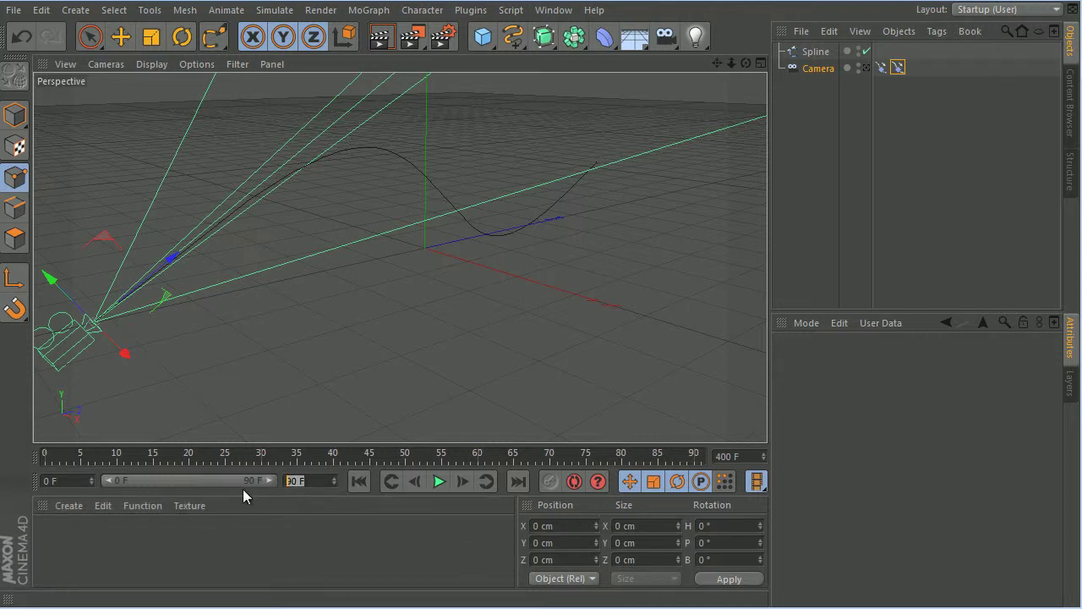
pyautogui.write('400')
pyautogui.click(333, 550)
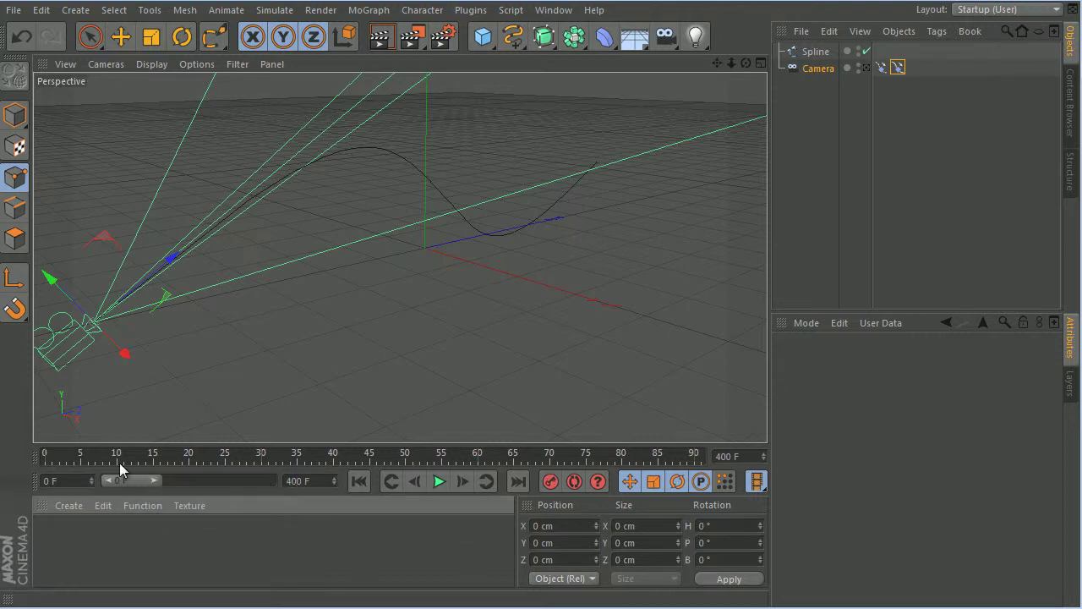
pyautogui.moveTo(154, 479); pyautogui.dragTo(313, 480)
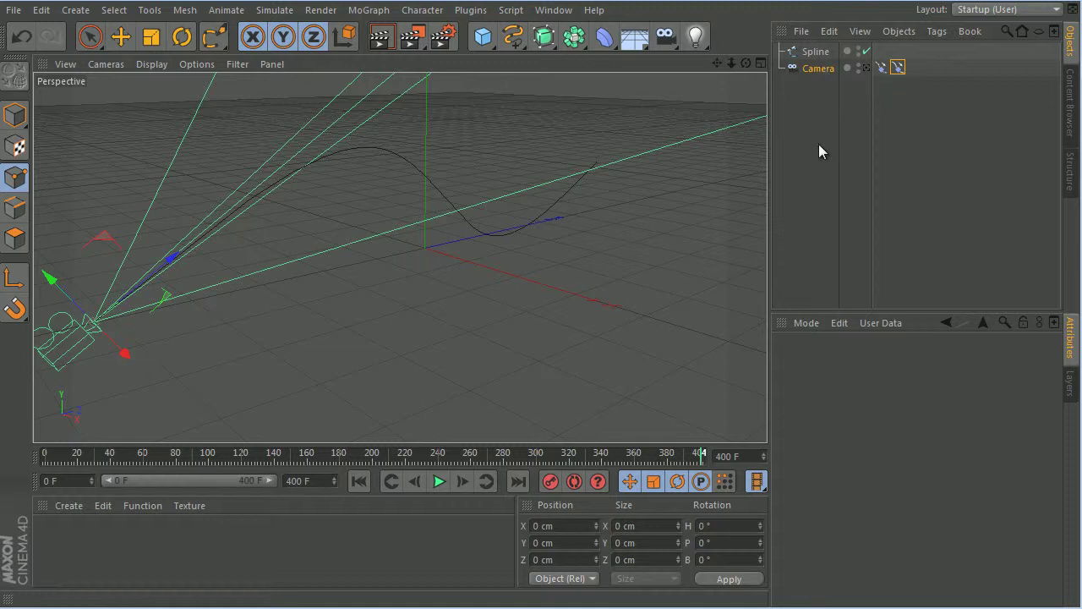
# - Record a keyframe at frame 0 for the Align to Spline tag's Position at 0 %
pyautogui.click(898, 69)
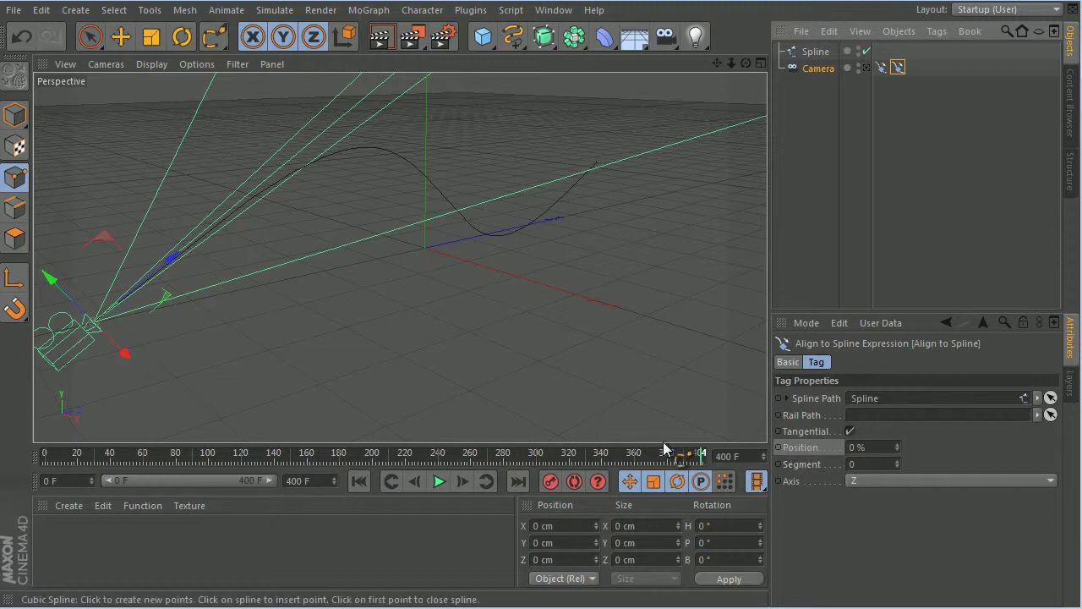
pyautogui.click(358, 480)
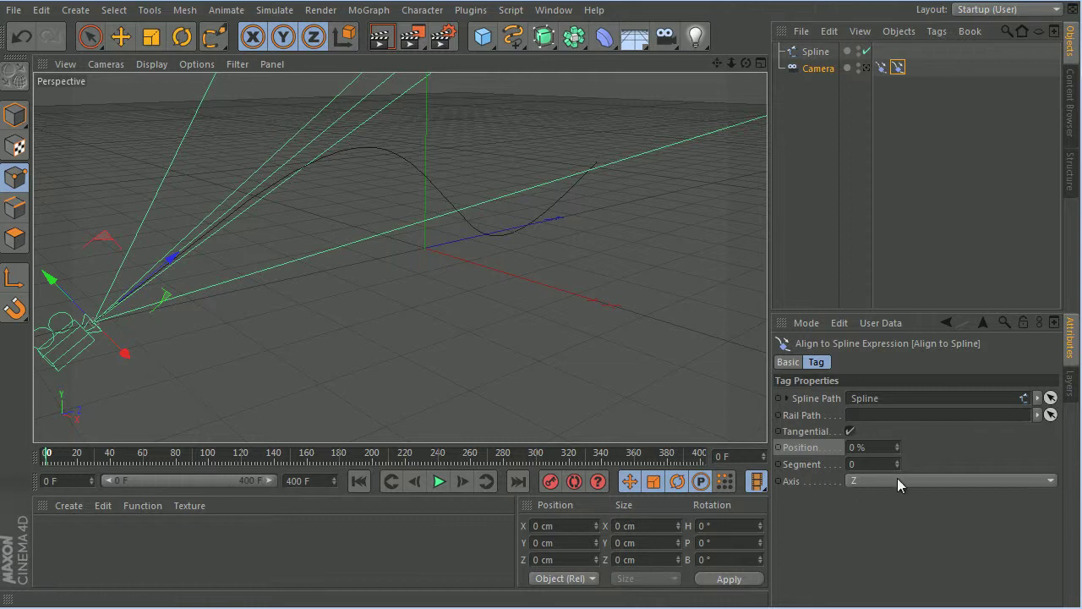
pyautogui.click(778, 446)
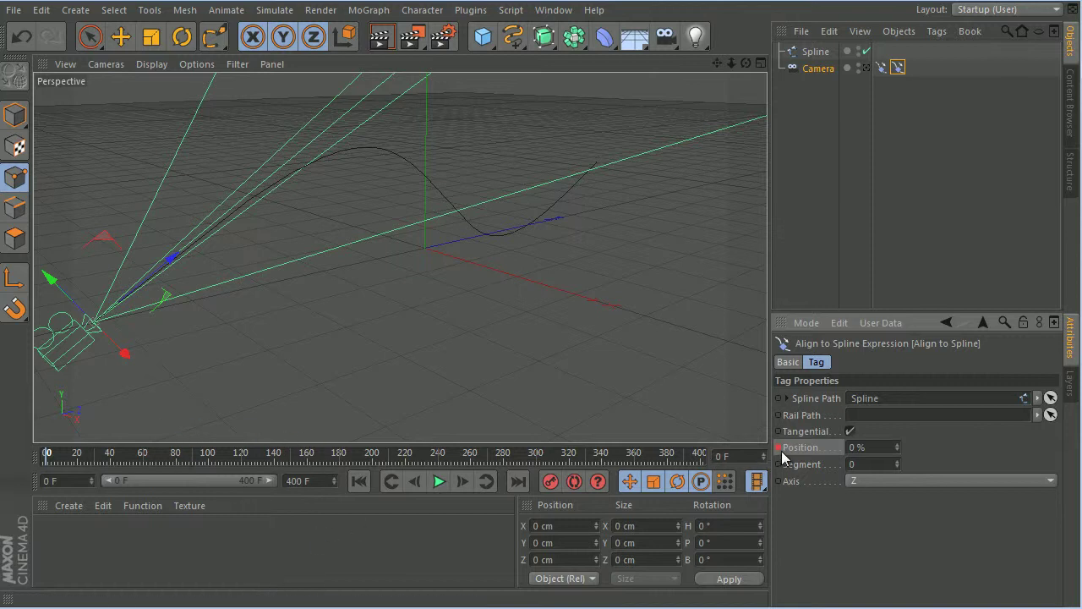
# - Set the Align to Spline tag's Position to 100 % at frame 300 and record a keyframe for it
pyautogui.moveTo(49, 454); pyautogui.dragTo(504, 460)
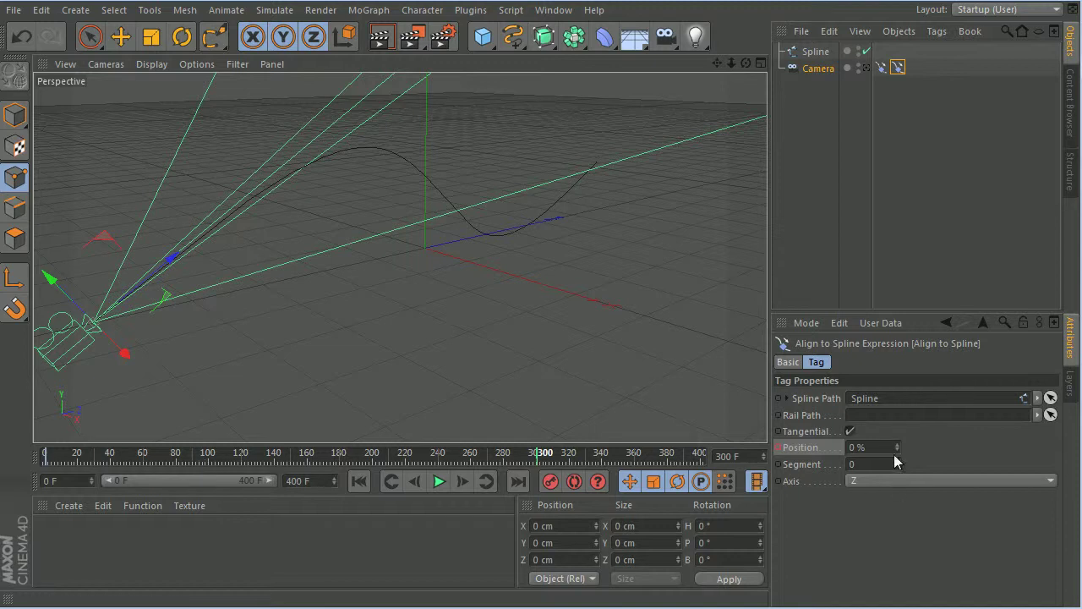
pyautogui.click(860, 447)
pyautogui.write('100')
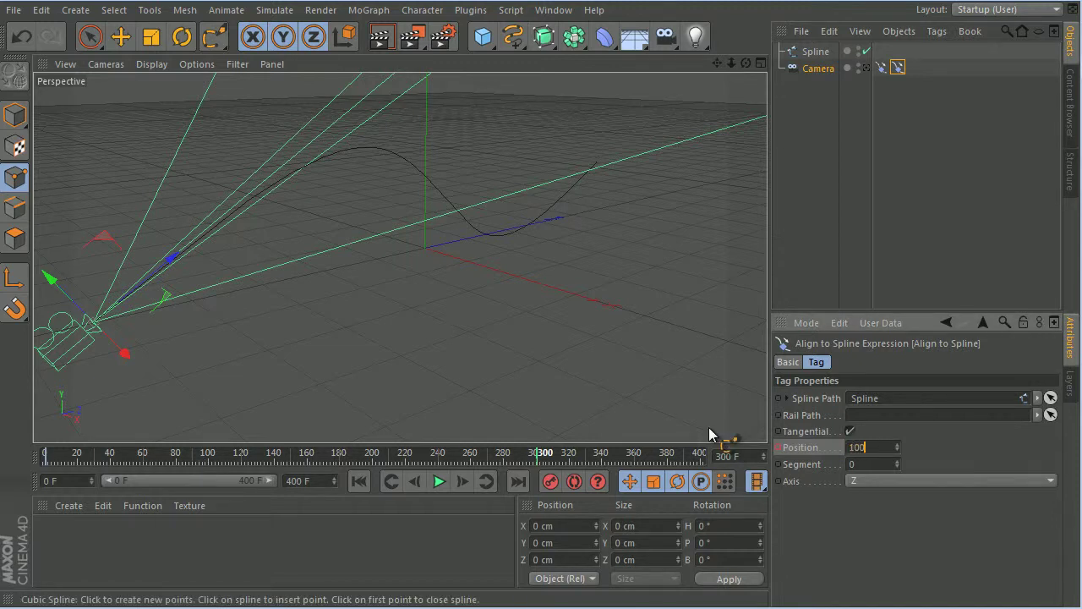
pyautogui.press('Return')
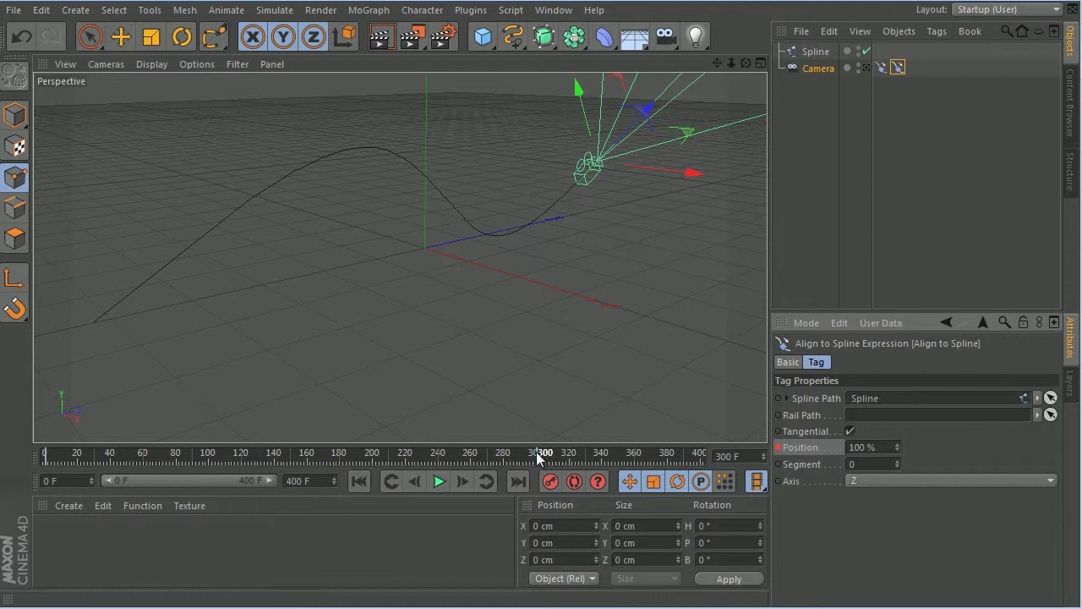
# - Play the animation from frame 0 to check the camera's motion along the spline, and return to frame 0
pyautogui.moveTo(535, 452); pyautogui.dragTo(42, 470)
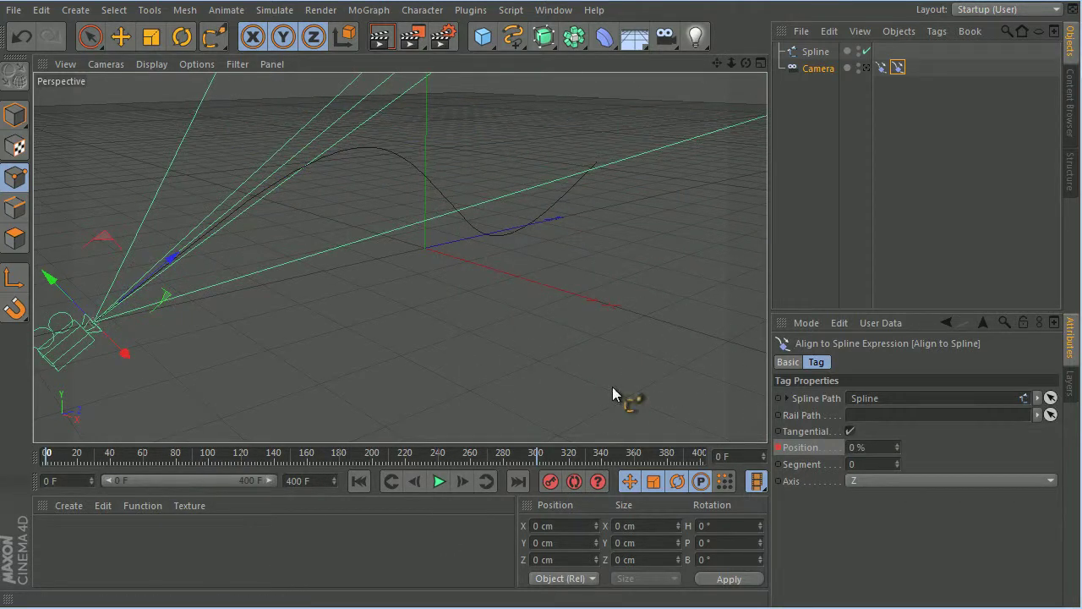
pyautogui.click(439, 481)
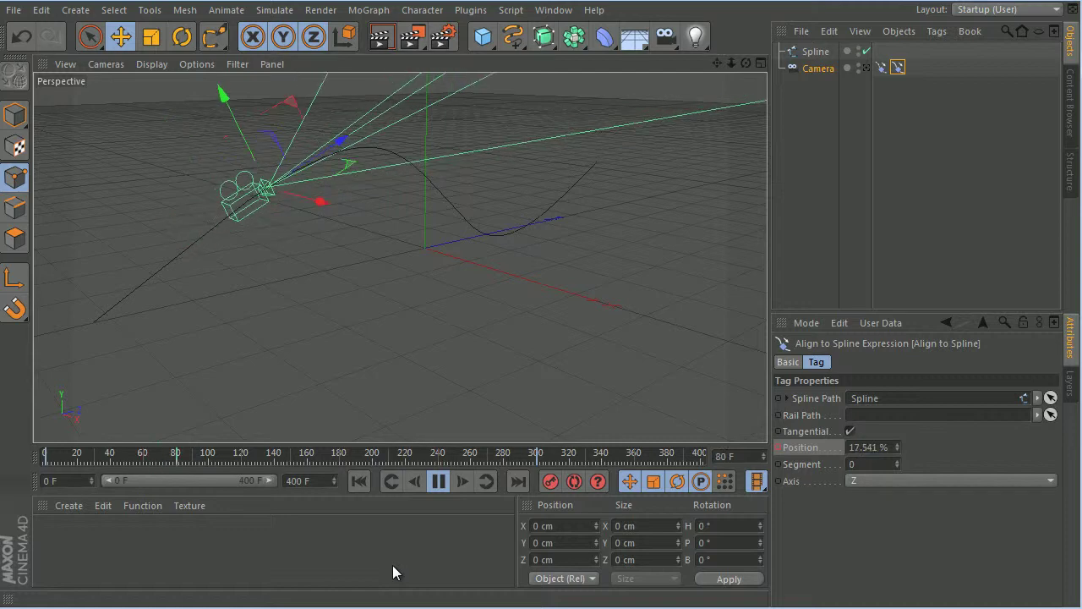
pyautogui.click(438, 481)
pyautogui.moveTo(300, 455); pyautogui.dragTo(42, 456)
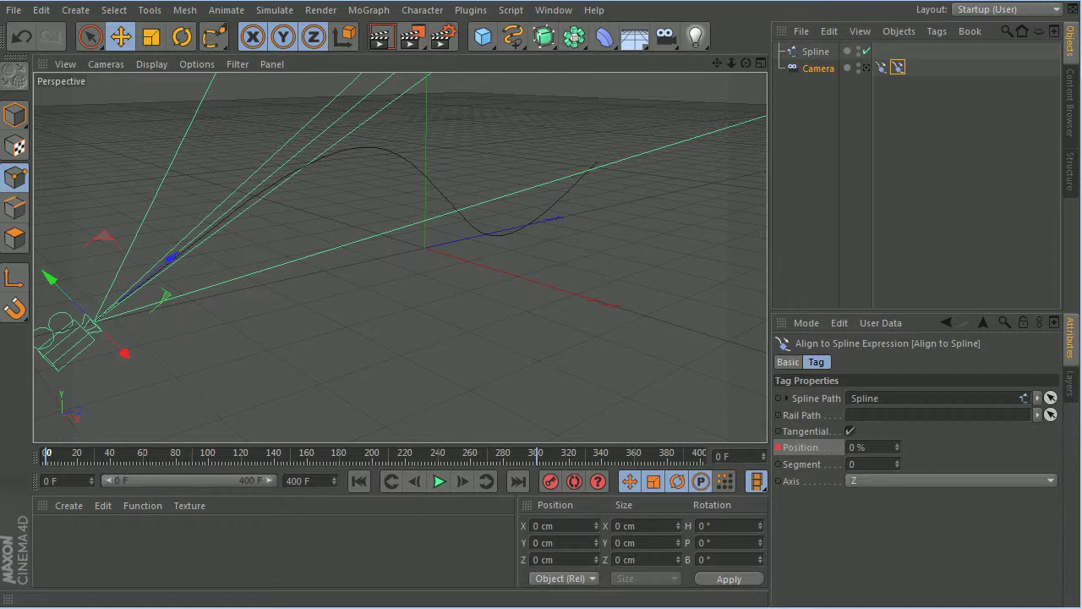
# - Duplicate the camera's path spline and group the original spline with the camera in a null object
pyautogui.click(816, 53)
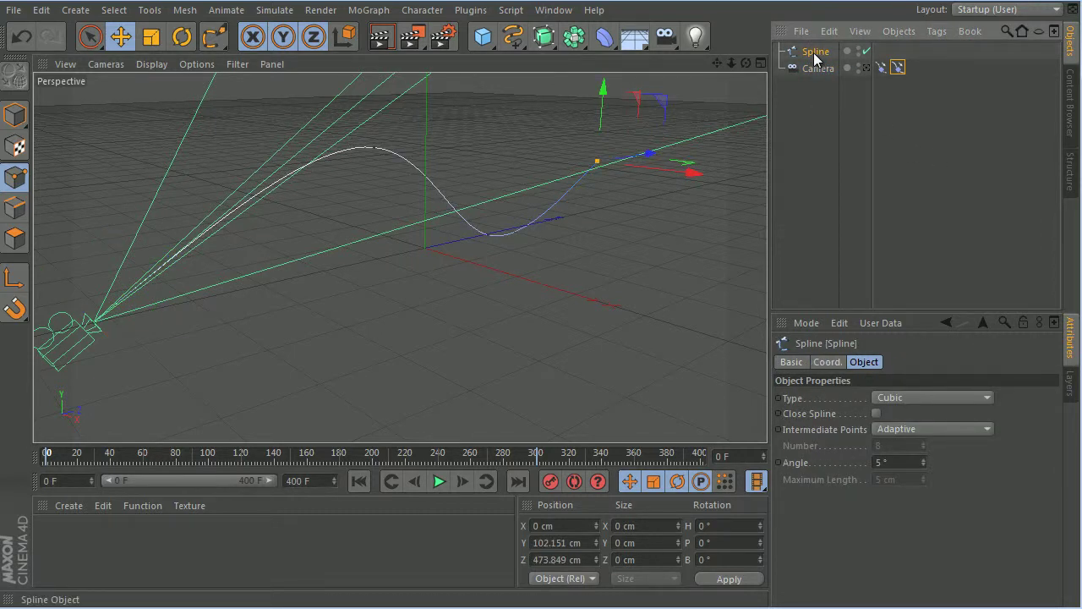
pyautogui.moveTo(815, 53); pyautogui.dragTo(816, 47)
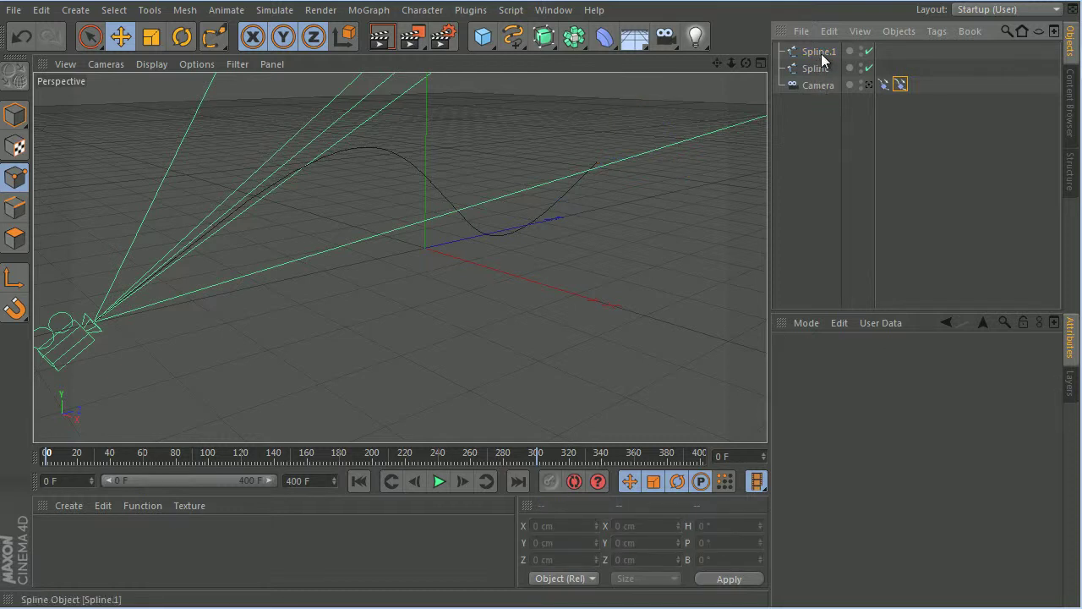
pyautogui.moveTo(807, 123); pyautogui.dragTo(808, 70)
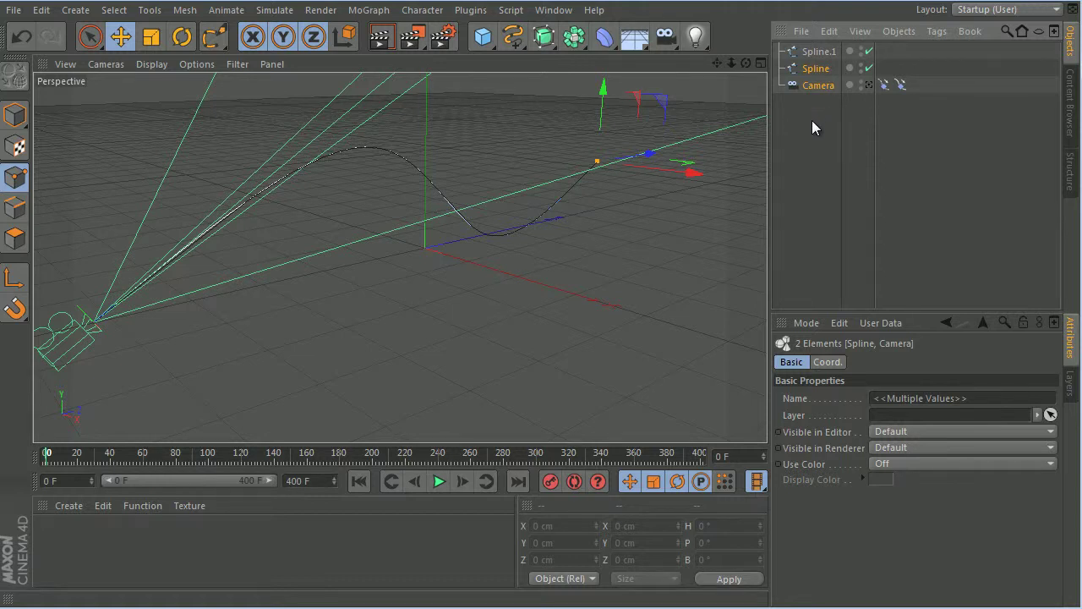
pyautogui.hotkey('alt', 'g')
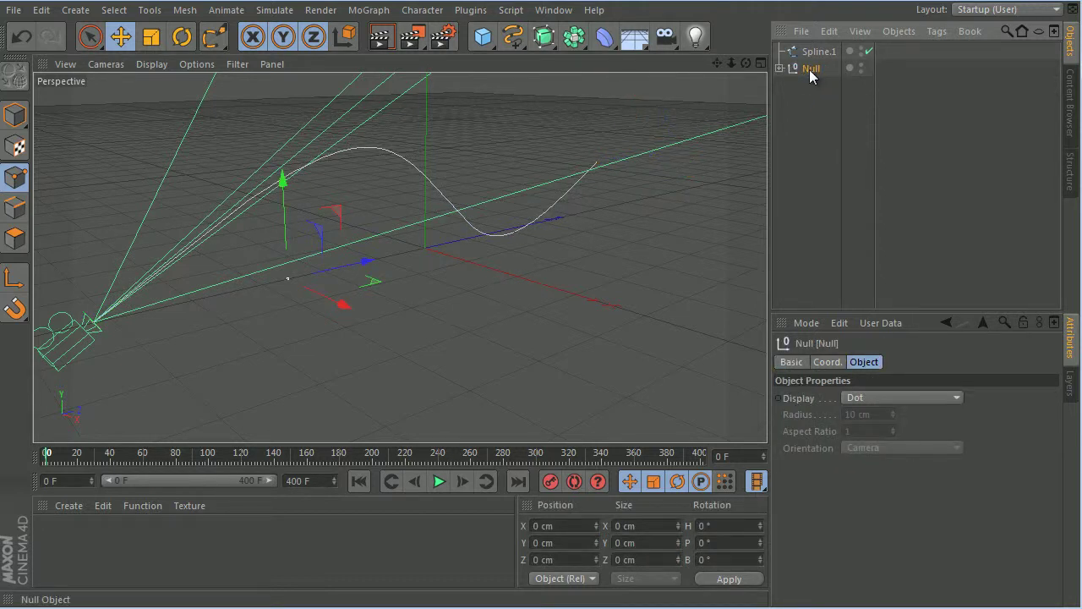
pyautogui.click(778, 67)
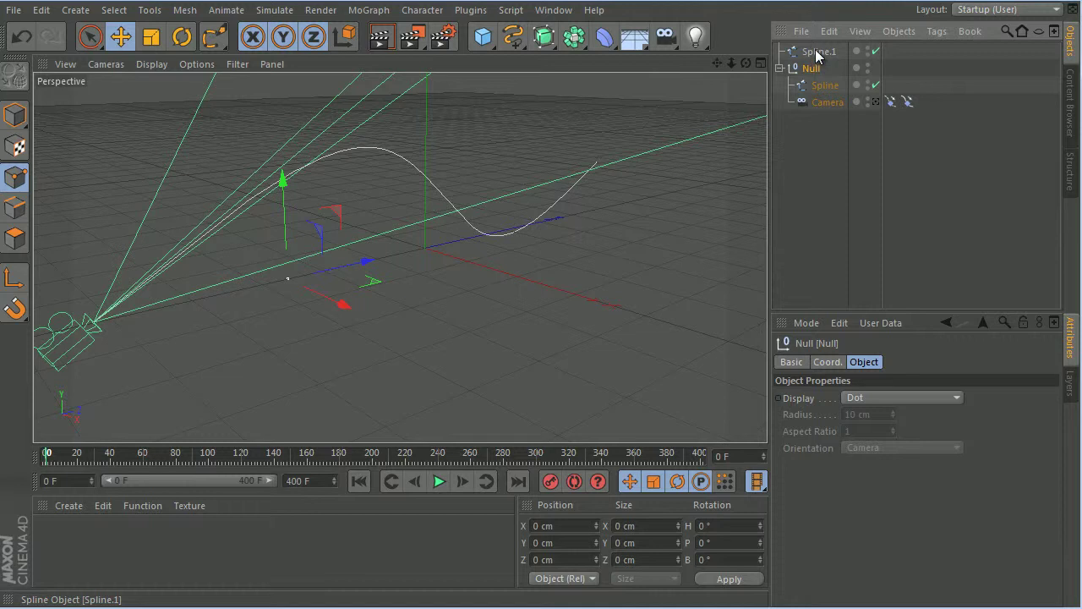
pyautogui.click(778, 70)
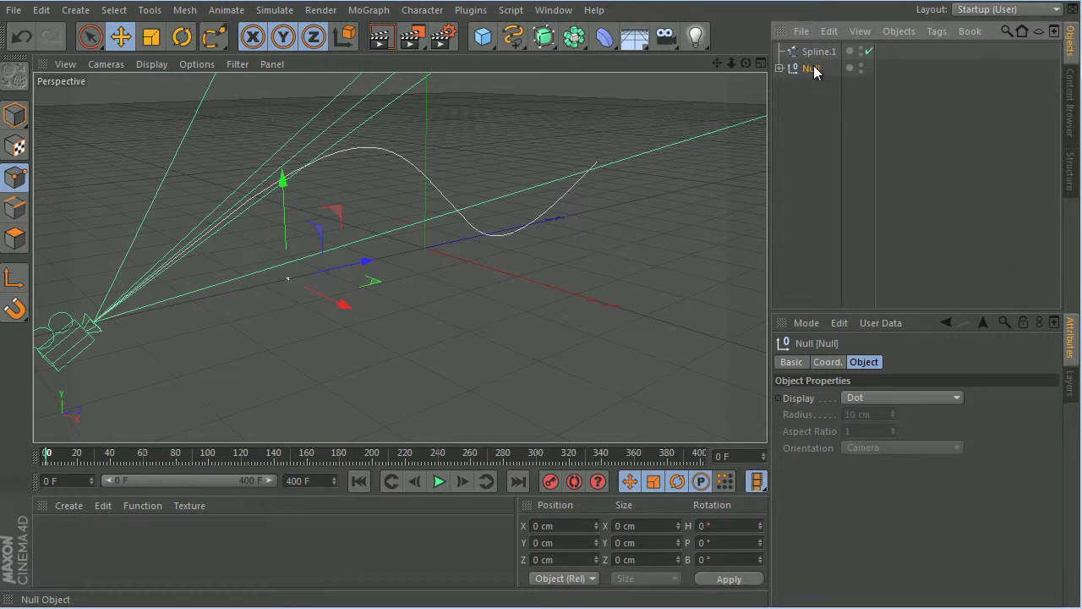
pyautogui.keyDown('ctrl'); pyautogui.moveTo(816, 52); pyautogui.dragTo(817, 47); pyautogui.keyUp('ctrl')
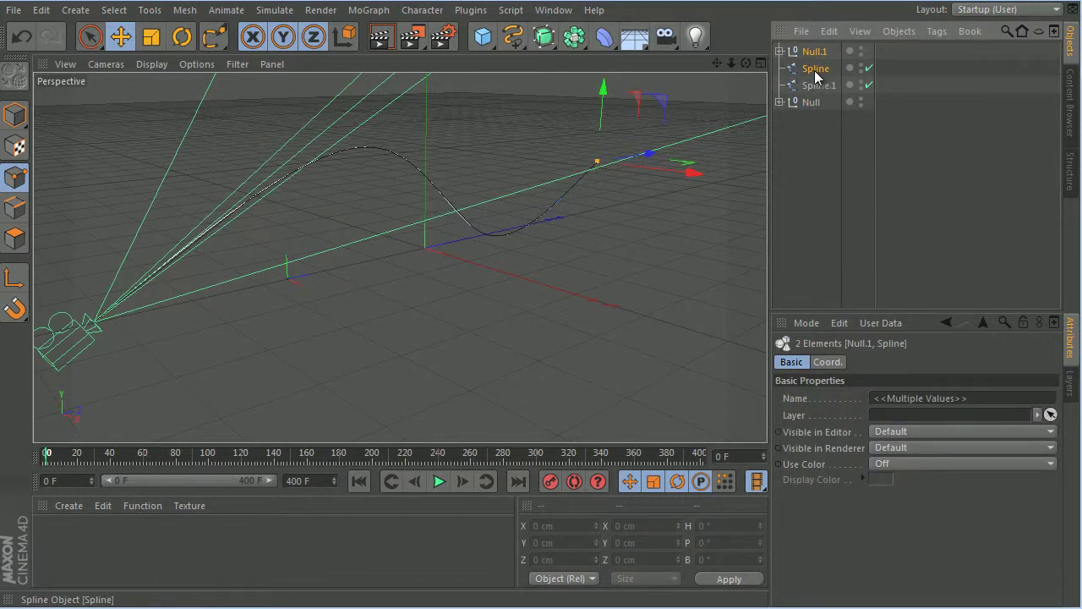
pyautogui.hotkey('ctrl', 'z')
# - Duplicate the ungrouped path spline twice, making three identical splines outside the camera's null
pyautogui.click(811, 53)
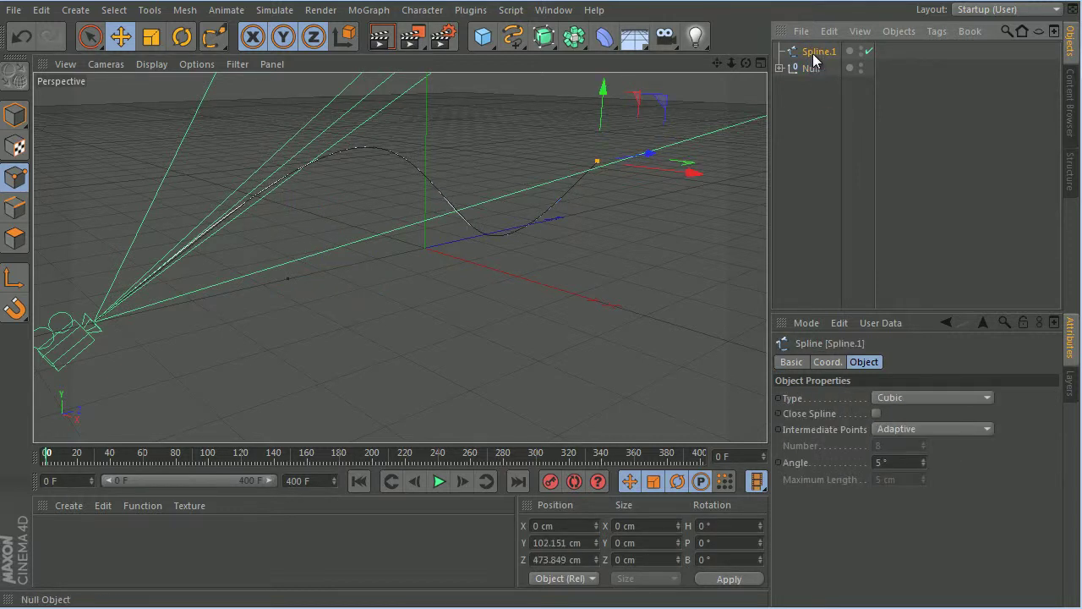
pyautogui.keyDown('ctrl'); pyautogui.moveTo(812, 54); pyautogui.dragTo(816, 76); pyautogui.keyUp('ctrl')
pyautogui.press('Delete')
pyautogui.click(820, 68)
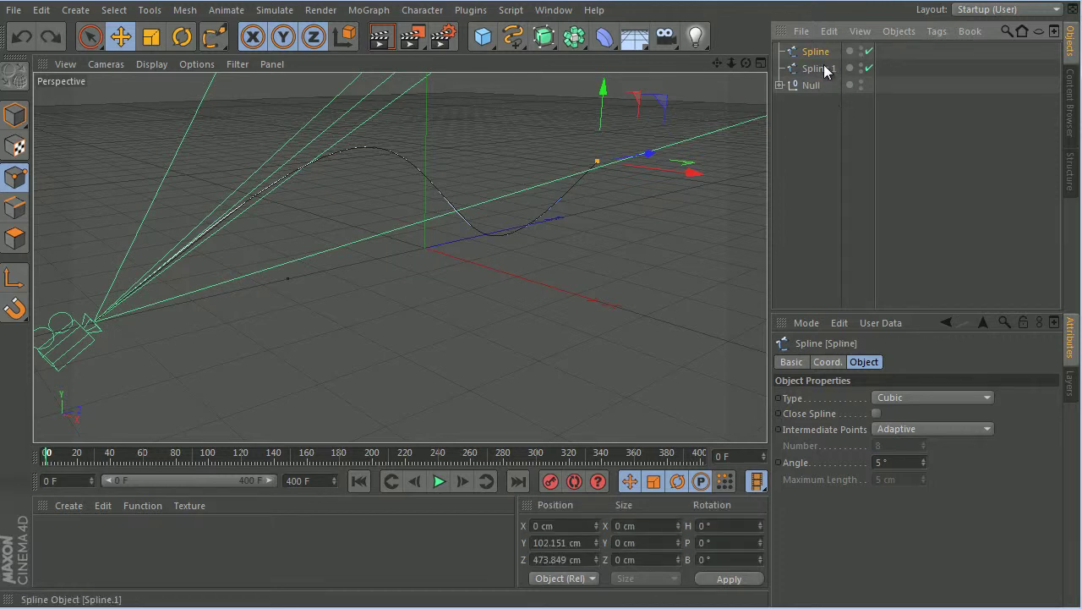
pyautogui.keyDown('ctrl'); pyautogui.moveTo(813, 76); pyautogui.dragTo(814, 81); pyautogui.keyUp('ctrl')
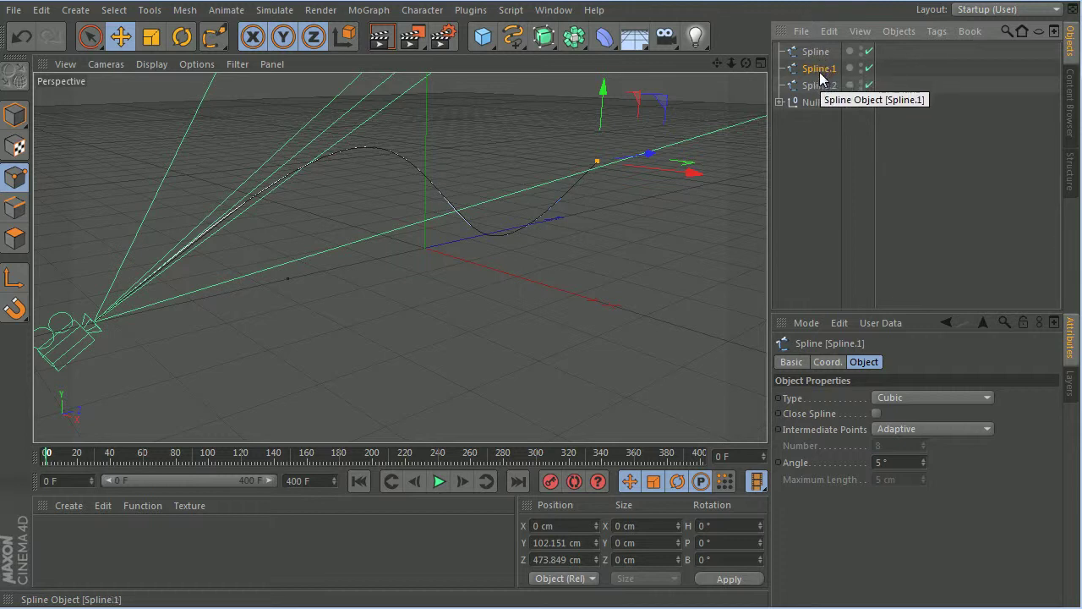
pyautogui.click(815, 52)
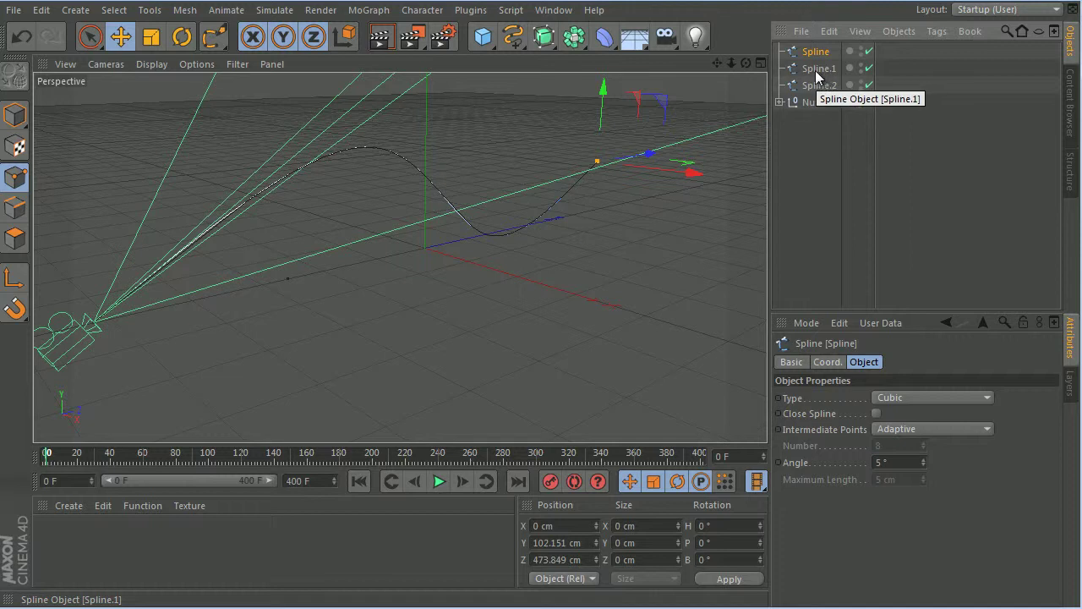
pyautogui.click(823, 86)
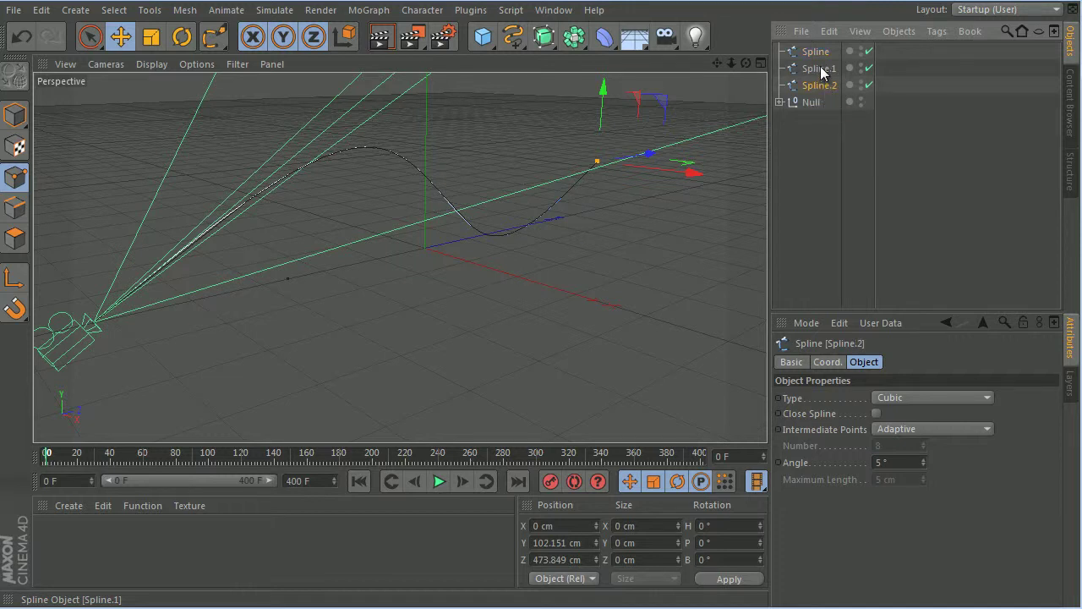
pyautogui.click(822, 69)
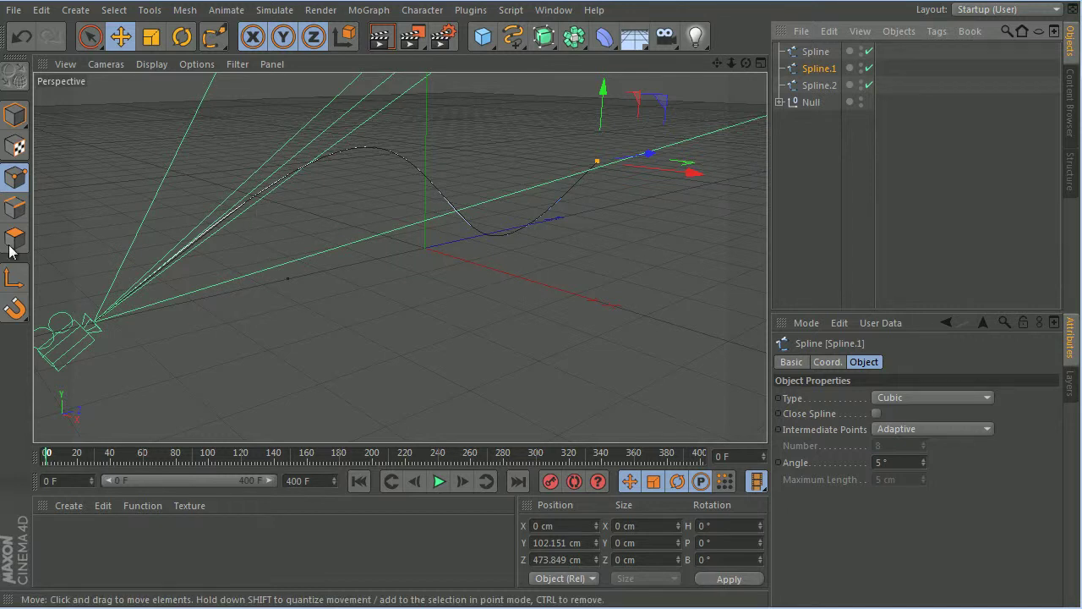
# - In model mode, move the first ungrouped spline to X -400 cm and Spline.2 to X 400 cm
pyautogui.click(16, 115)
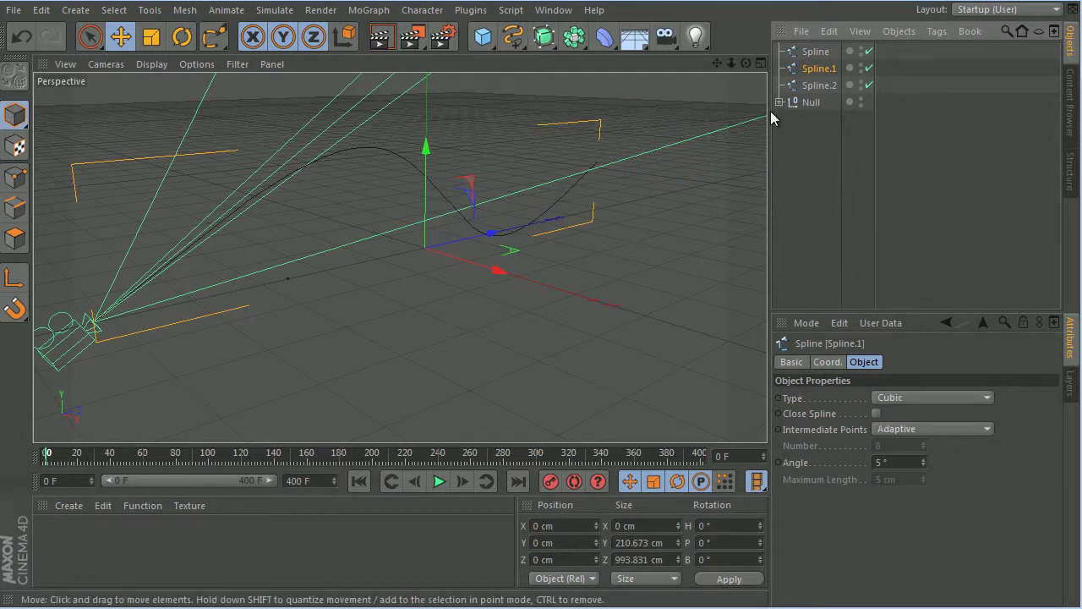
pyautogui.click(816, 52)
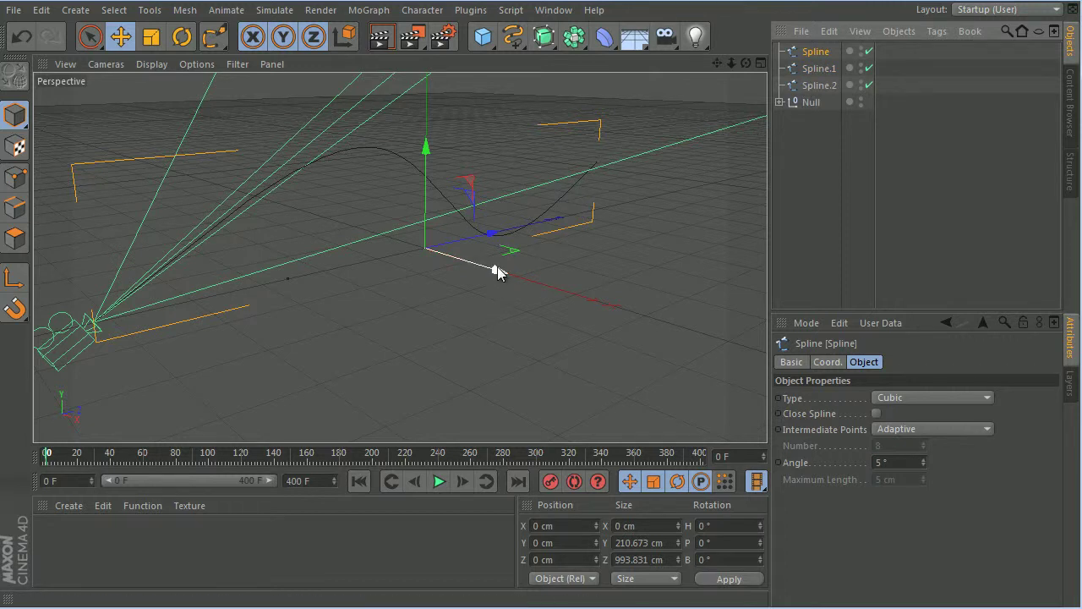
pyautogui.moveTo(498, 269); pyautogui.dragTo(345, 269)
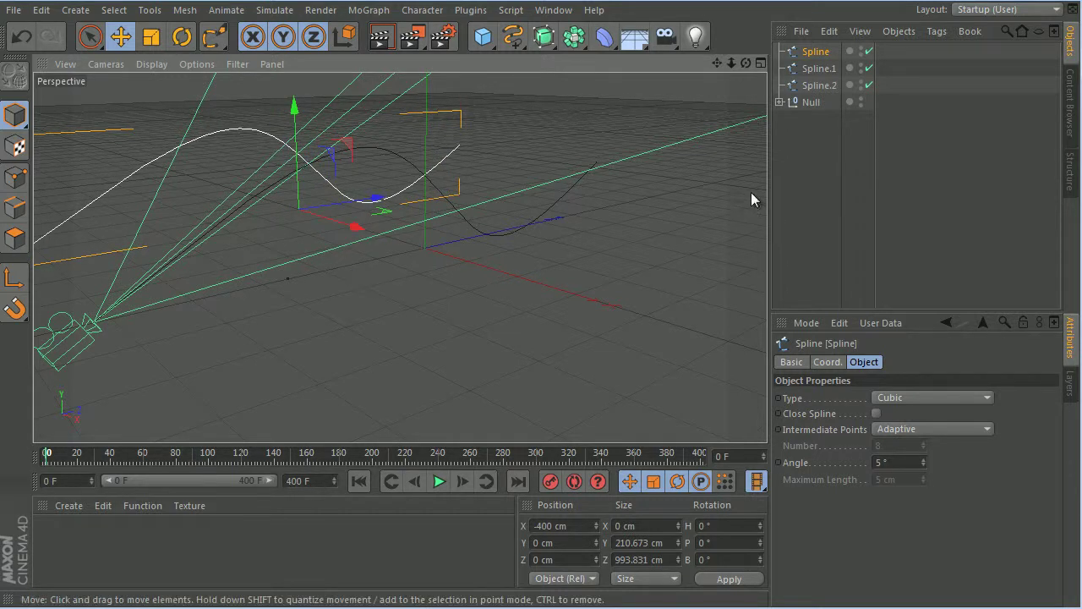
pyautogui.click(819, 85)
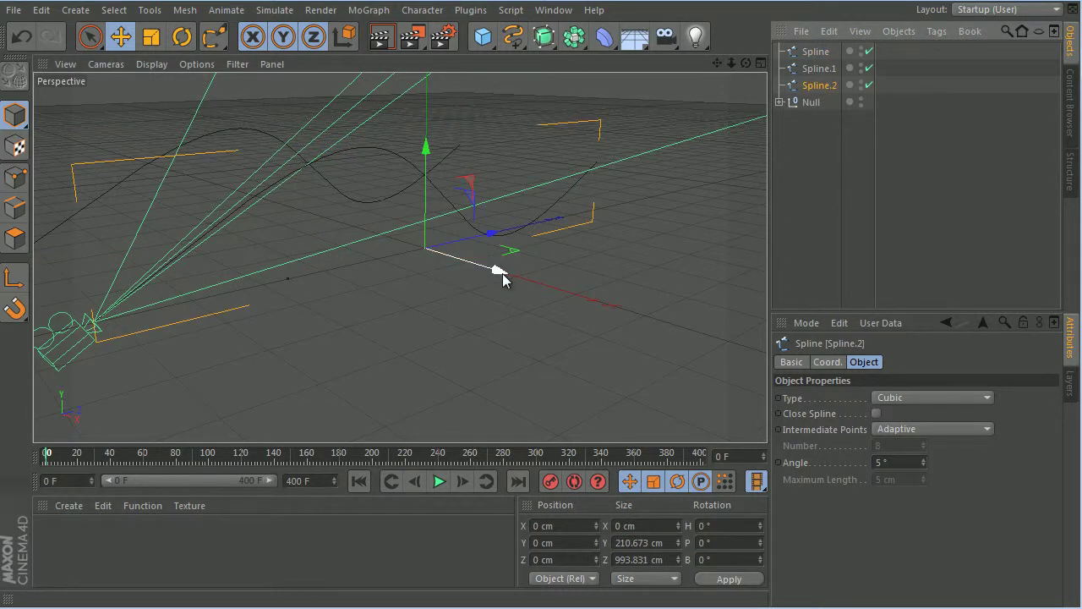
pyautogui.moveTo(502, 273); pyautogui.dragTo(761, 337)
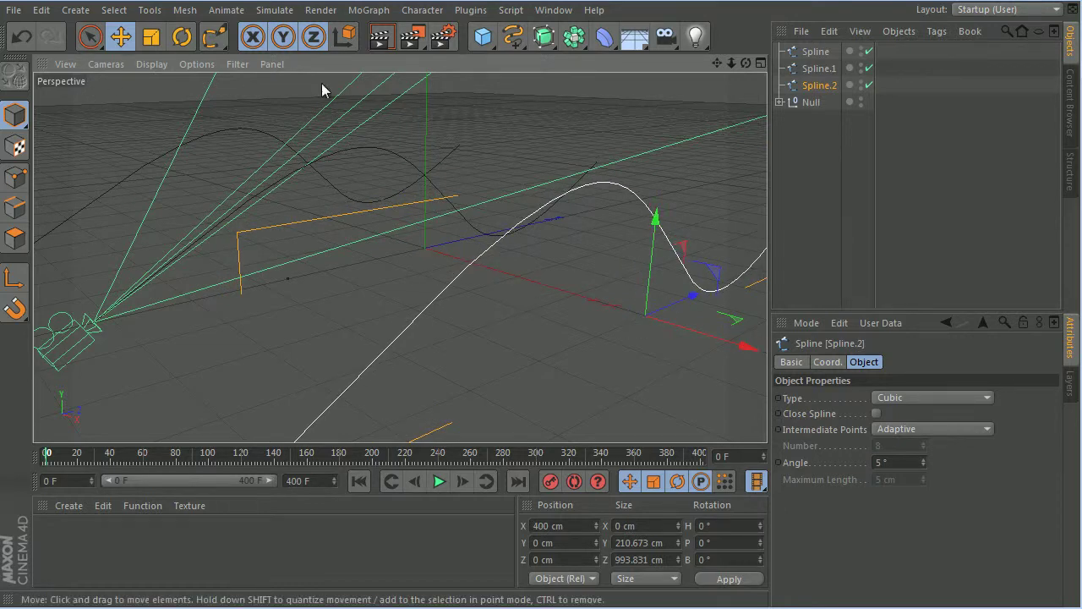
# - Add a Loft NURBS object and make the three ungrouped splines its children to form a wavy surface
pyautogui.moveTo(746, 64); pyautogui.dragTo(574, 310)
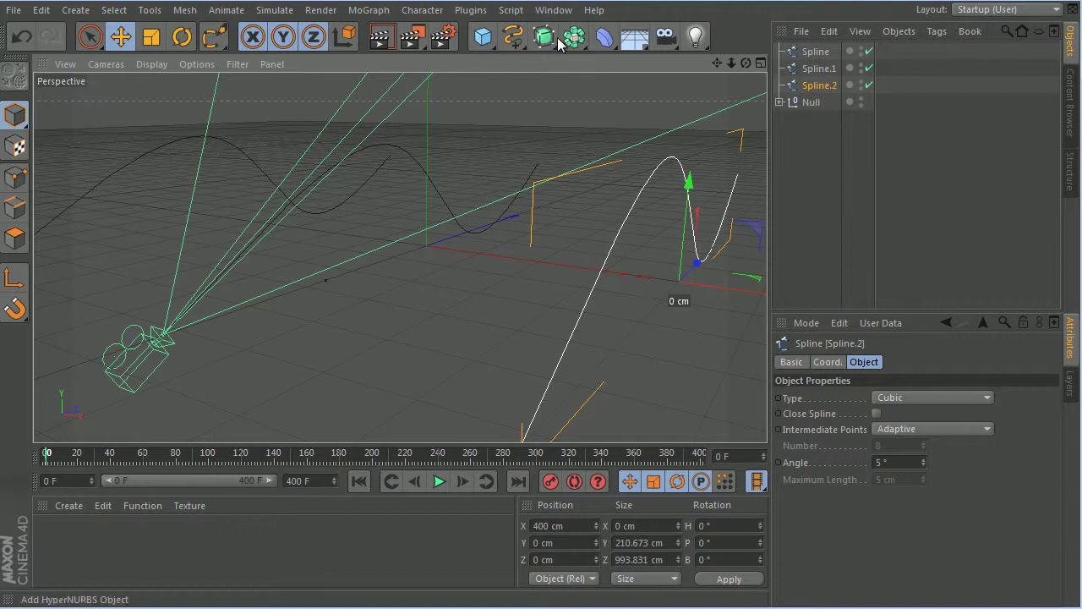
pyautogui.moveTo(544, 44); pyautogui.dragTo(730, 89)
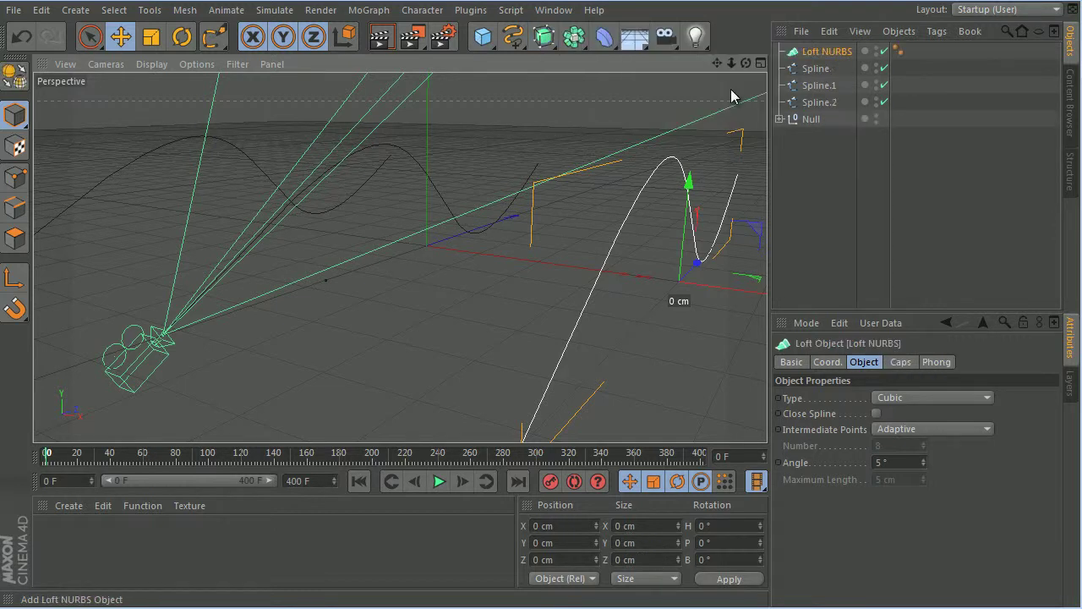
pyautogui.moveTo(929, 111); pyautogui.dragTo(828, 54)
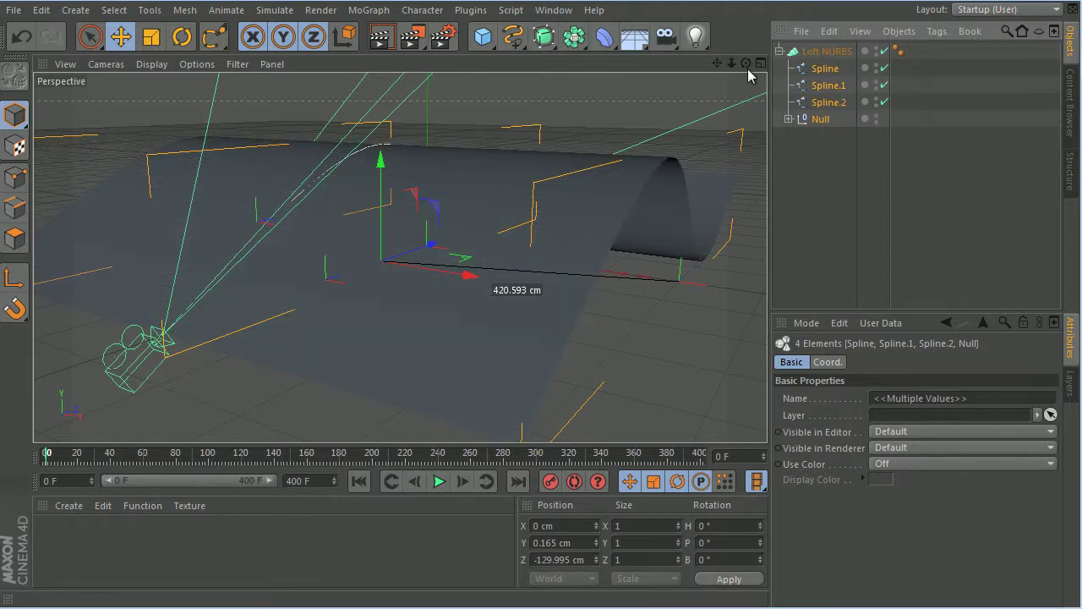
pyautogui.moveTo(745, 63); pyautogui.dragTo(592, 305)
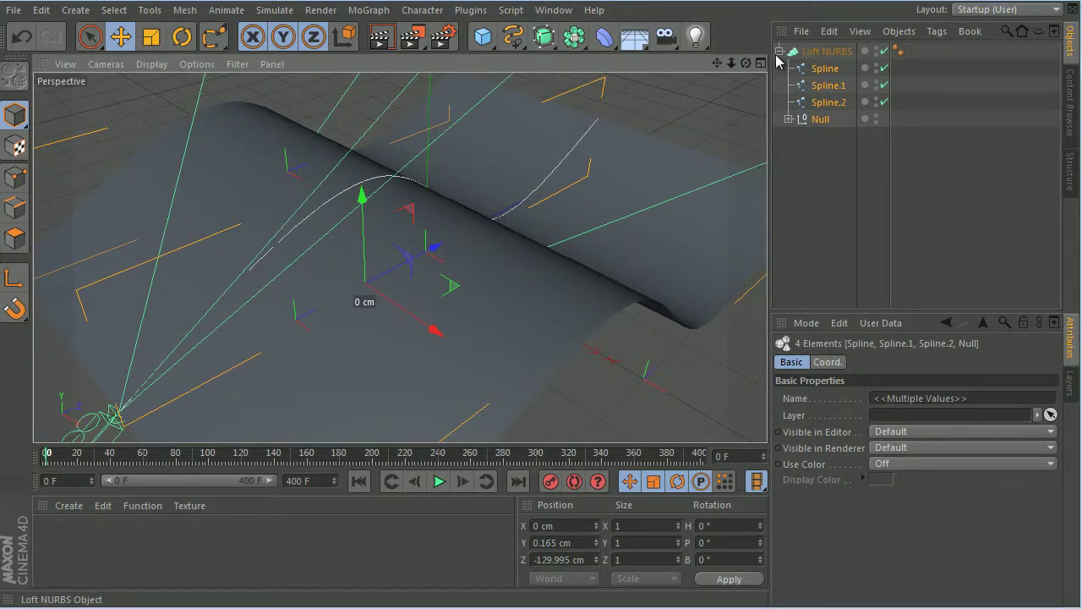
pyautogui.click(779, 52)
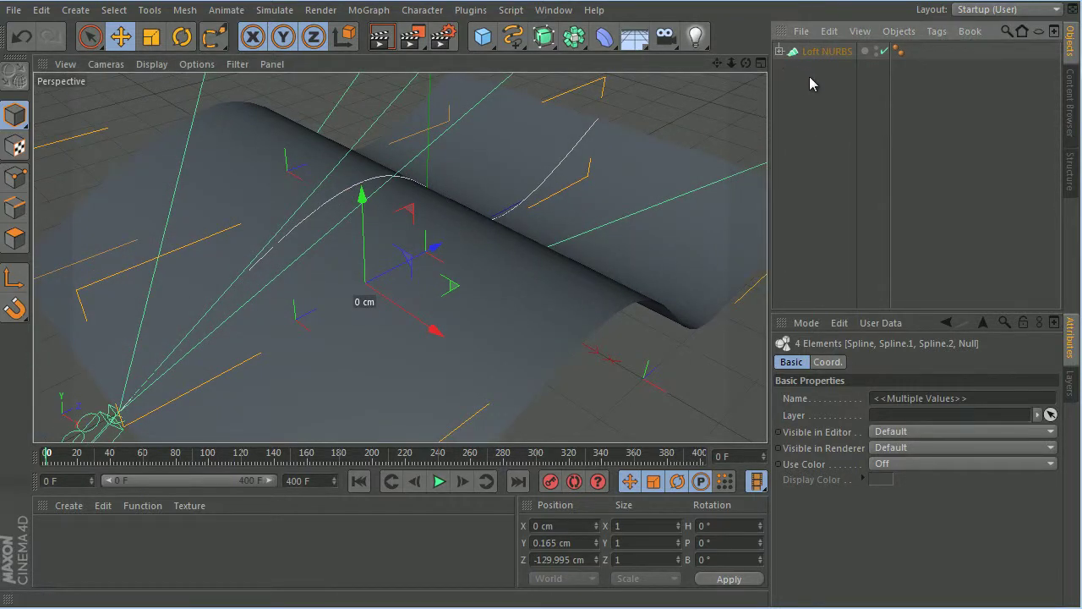
pyautogui.click(793, 64)
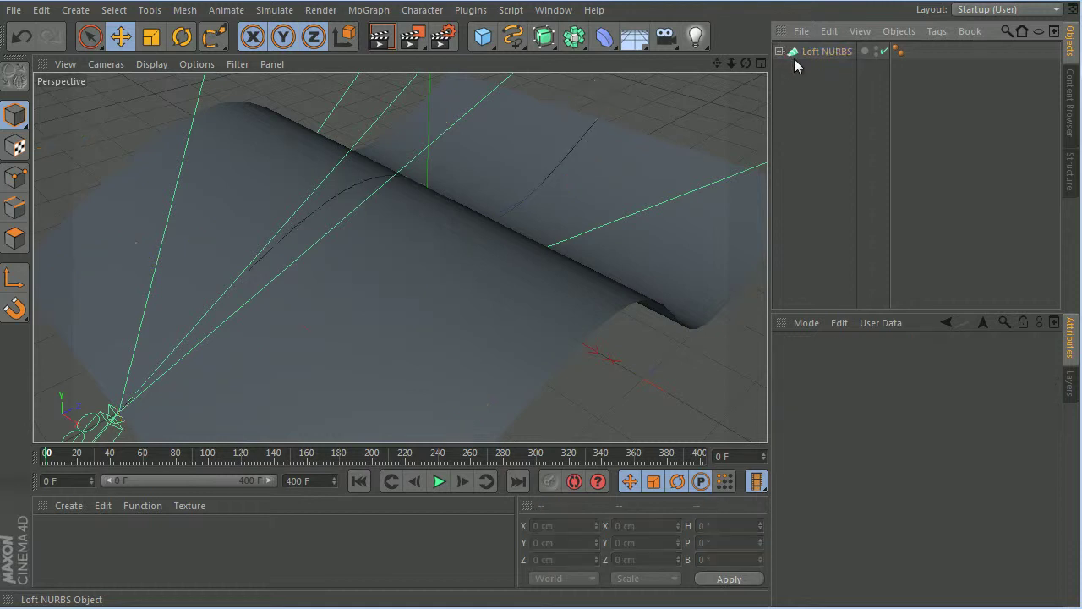
# - Take the camera's null out of the Loft NURBS and place it at the top level of the hierarchy
pyautogui.click(780, 52)
pyautogui.click(823, 127)
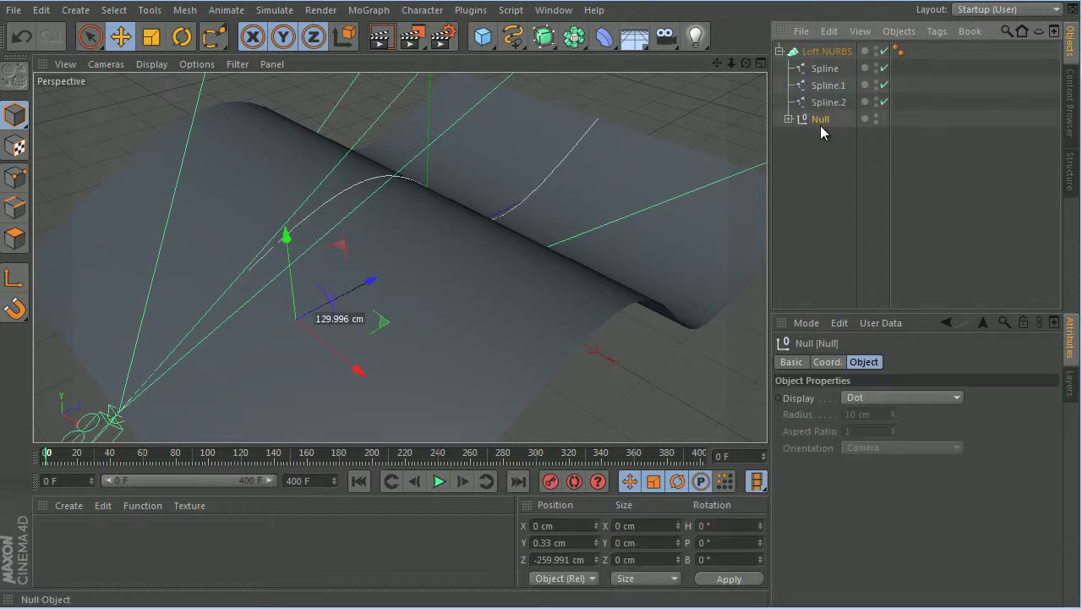
pyautogui.moveTo(821, 121); pyautogui.dragTo(816, 224)
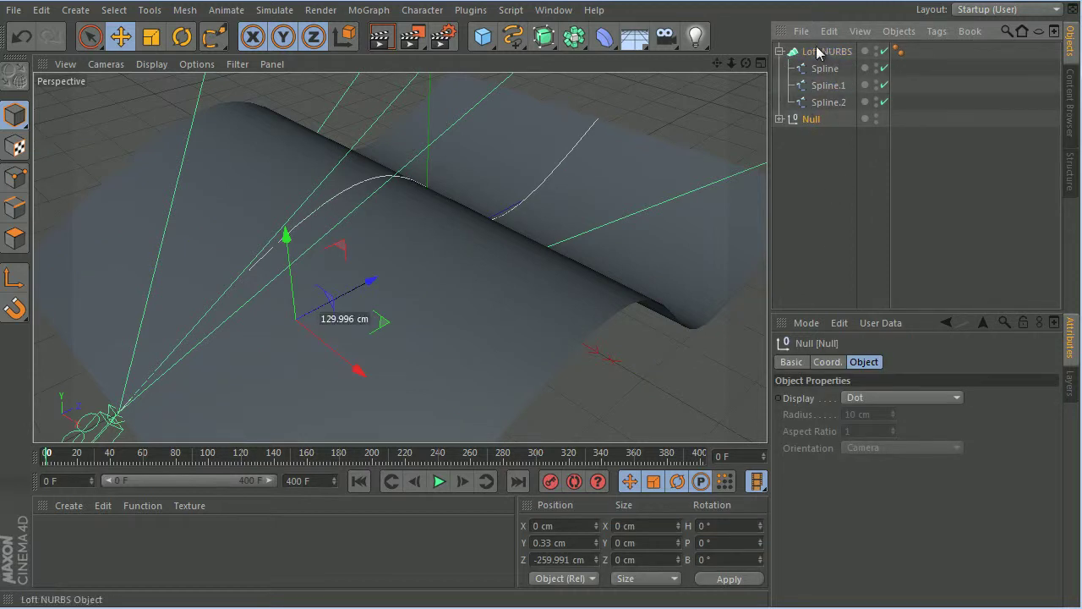
pyautogui.click(779, 52)
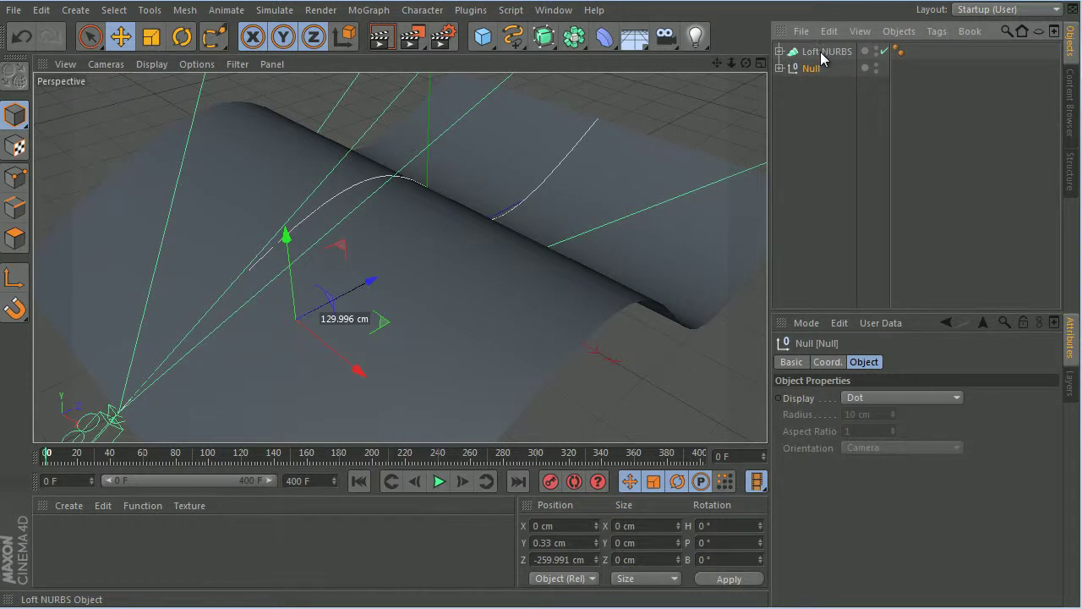
# - Lower the Loft NURBS surface beneath the camera path to Y -50 cm
pyautogui.click(821, 52)
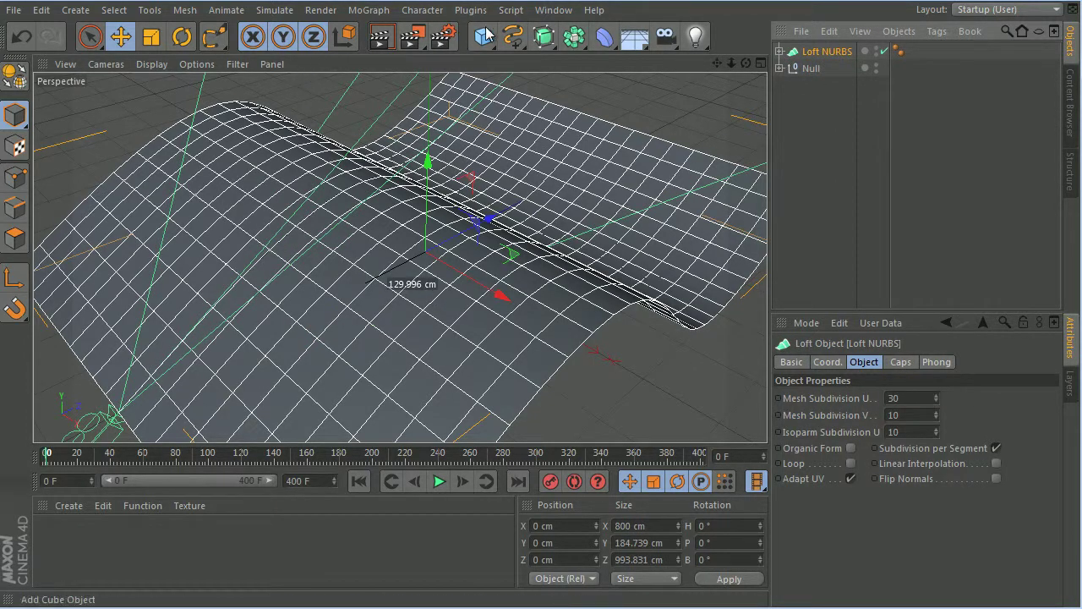
pyautogui.click(778, 68)
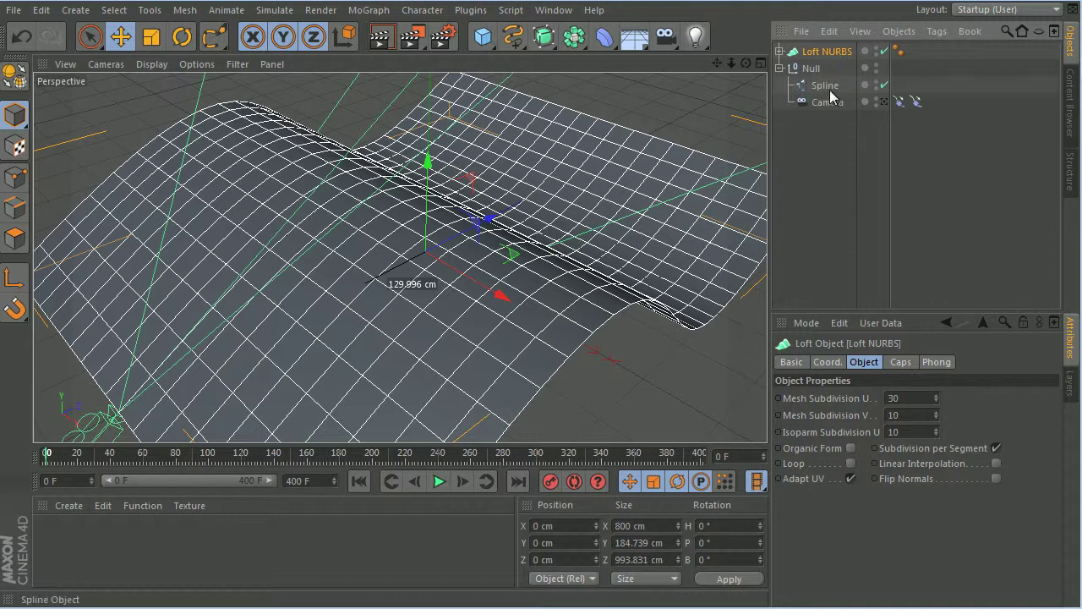
pyautogui.click(886, 102)
pyautogui.click(885, 101)
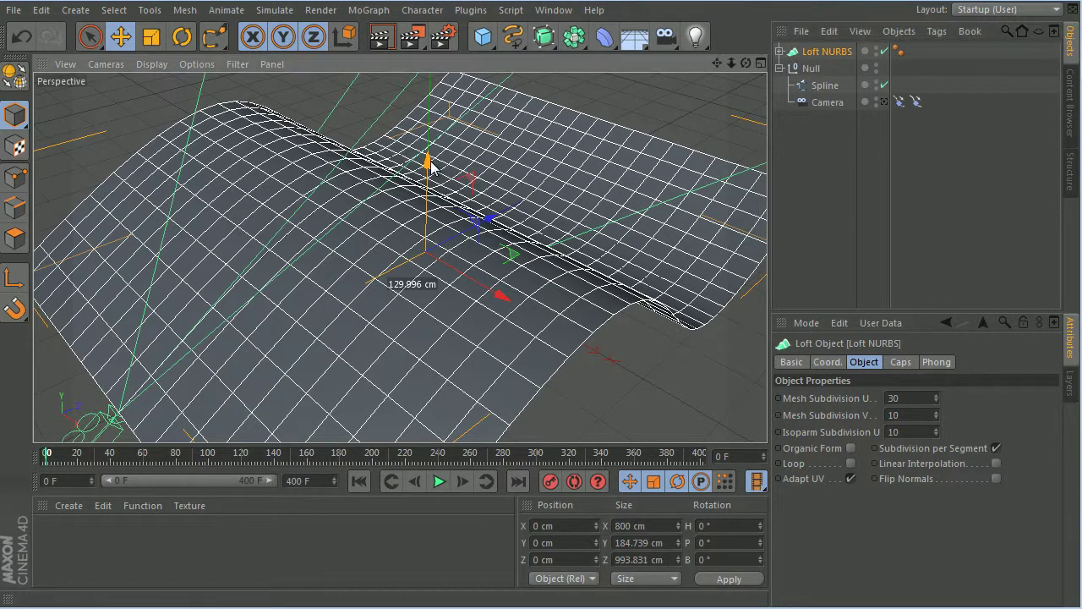
pyautogui.moveTo(431, 167); pyautogui.dragTo(431, 193)
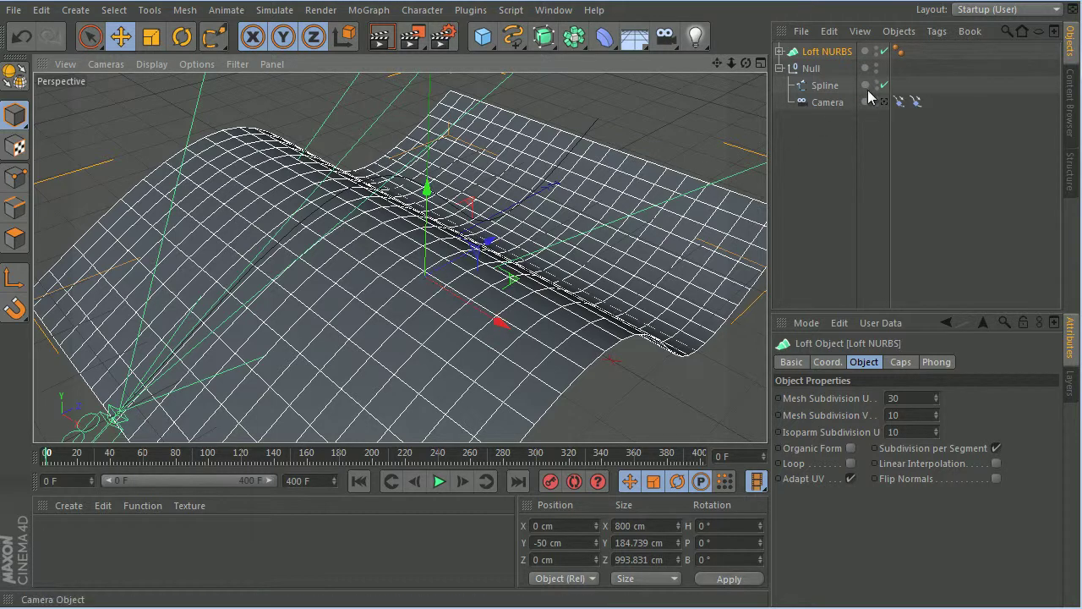
# - Look through the scene camera and set its focal length to the Super Wide (15 mm) preset
pyautogui.click(884, 102)
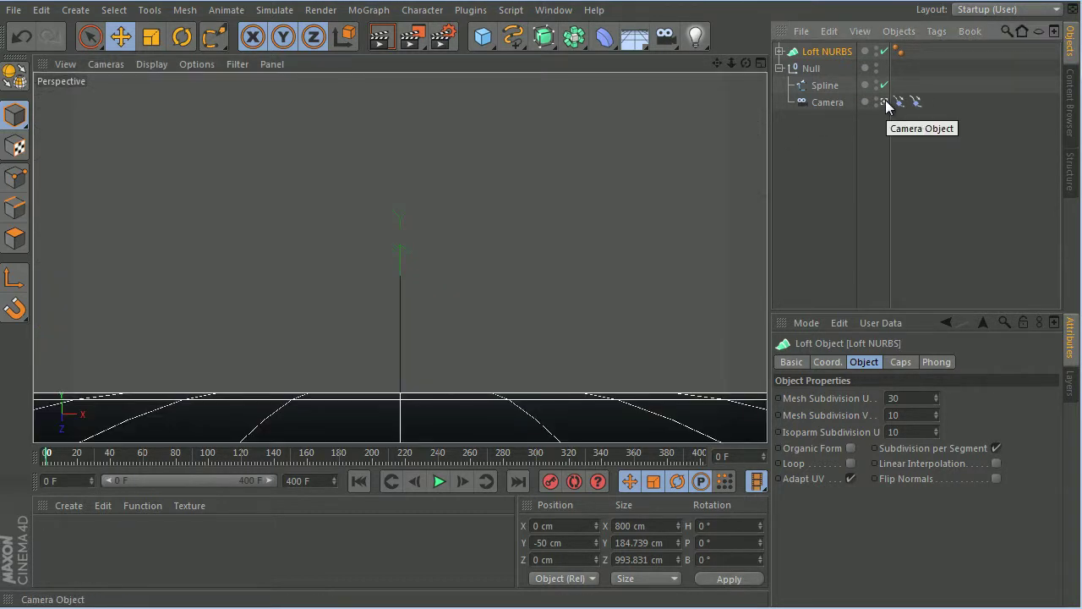
pyautogui.click(825, 102)
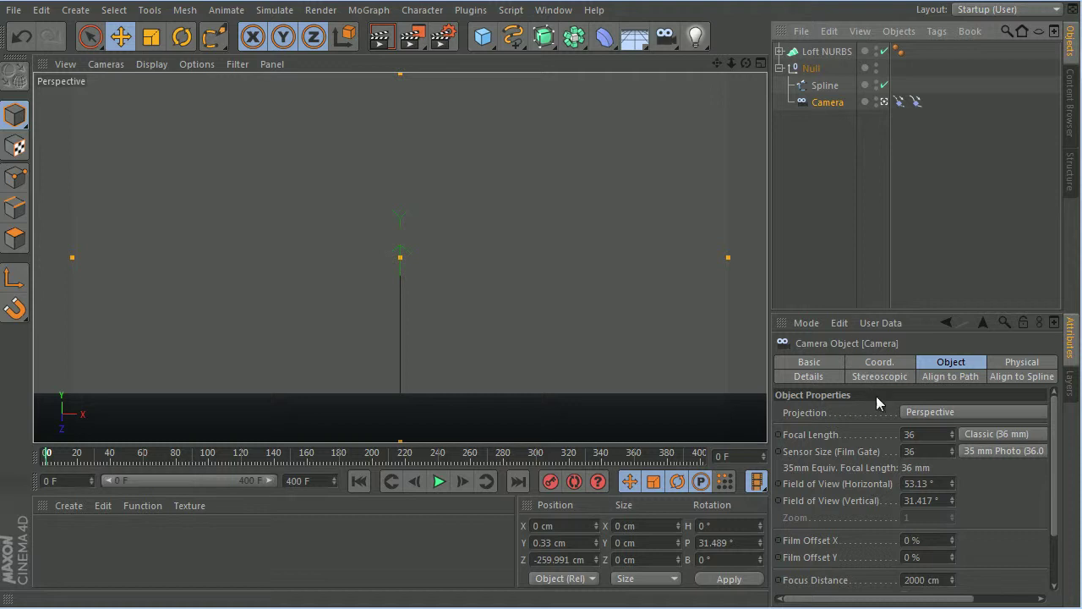
pyautogui.click(1003, 435)
pyautogui.click(1000, 470)
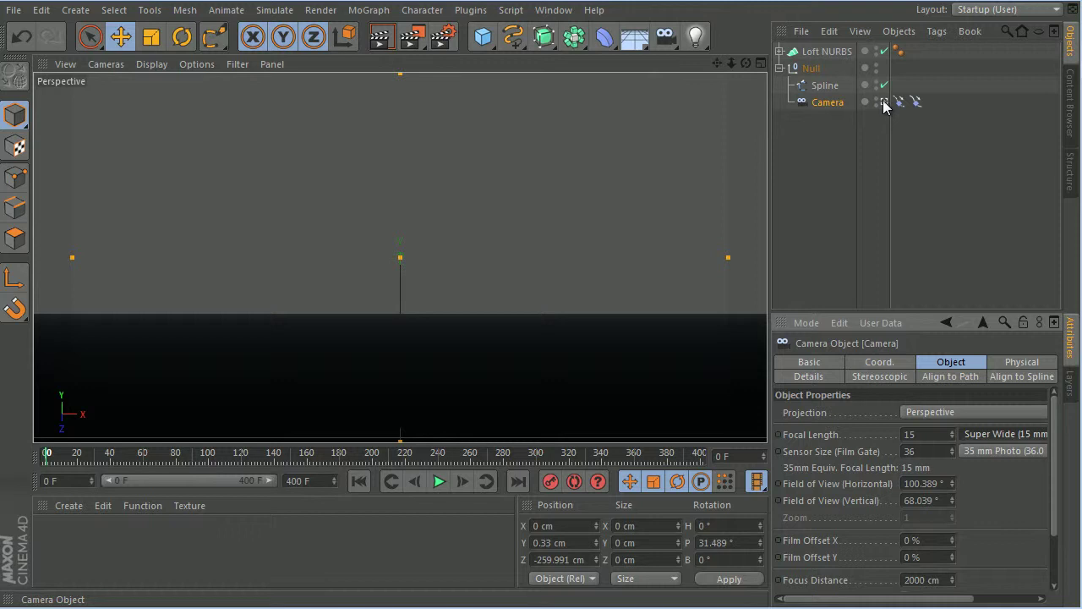
# - Lower the Loft NURBS to Y -70 cm and play the animation to check the camera's view, ending back at frame 0
pyautogui.click(832, 49)
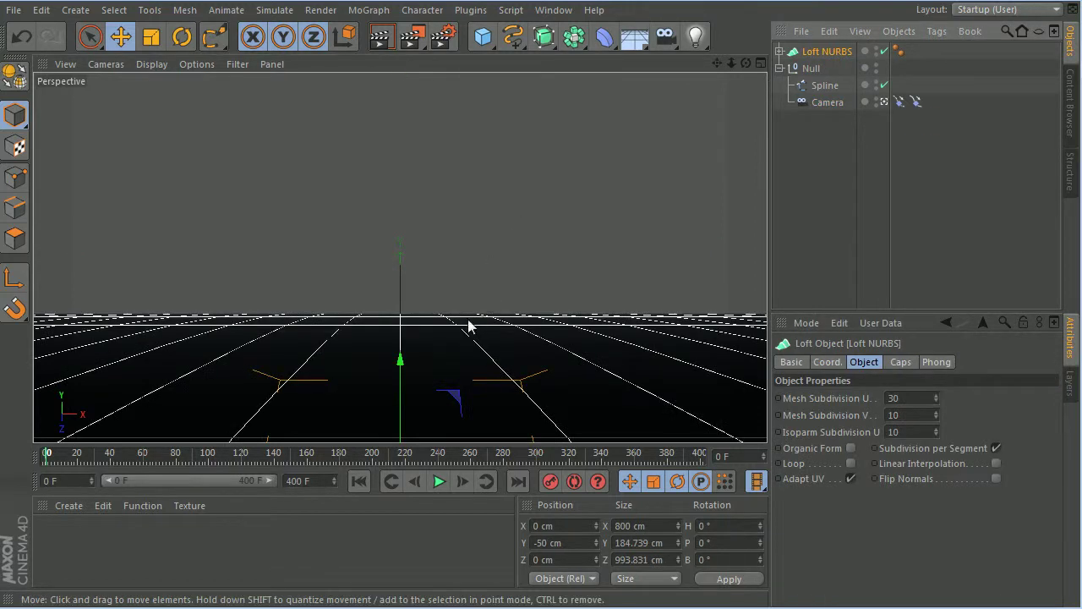
pyautogui.moveTo(402, 363); pyautogui.dragTo(409, 377)
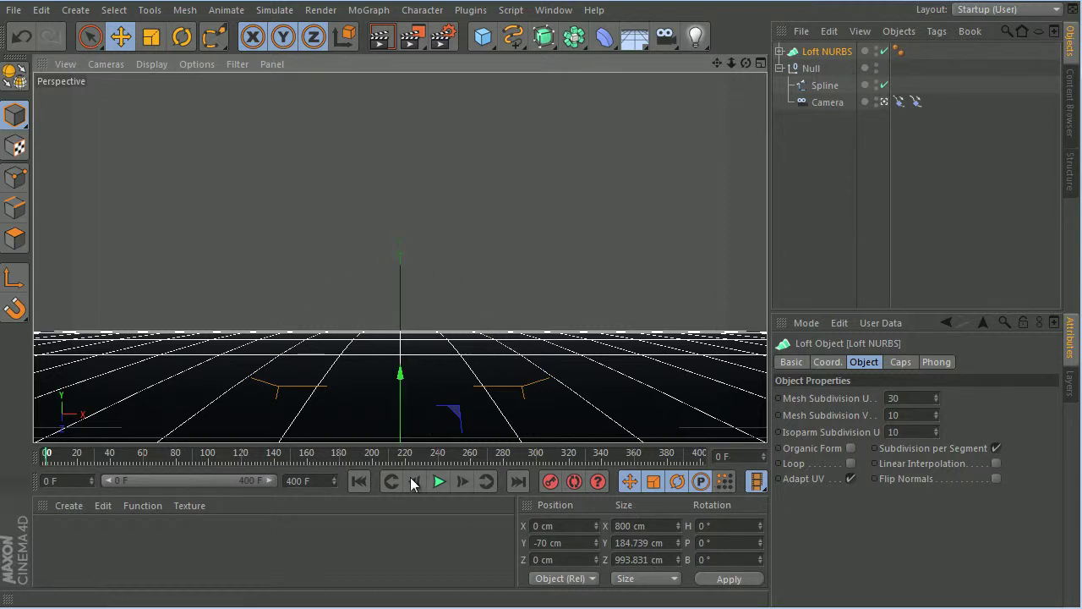
pyautogui.click(439, 481)
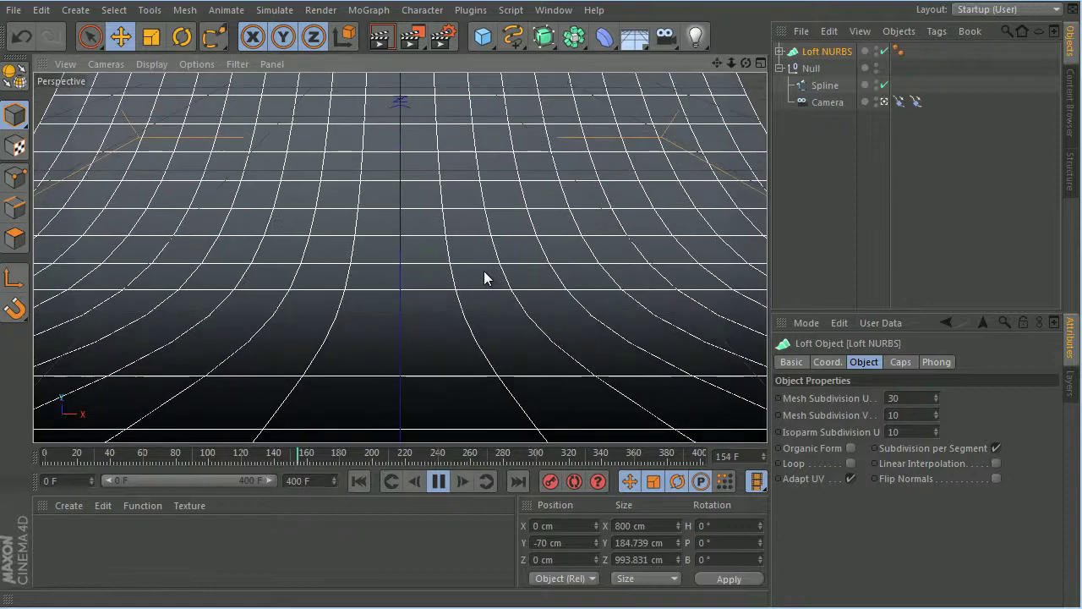
pyautogui.click(440, 482)
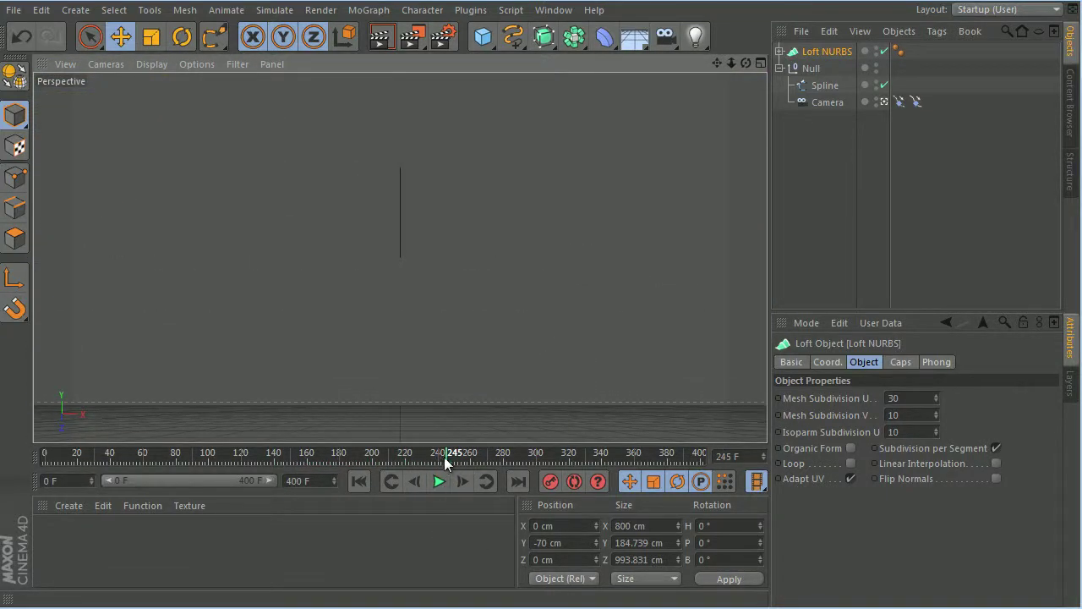
pyautogui.moveTo(444, 457); pyautogui.dragTo(45, 463)
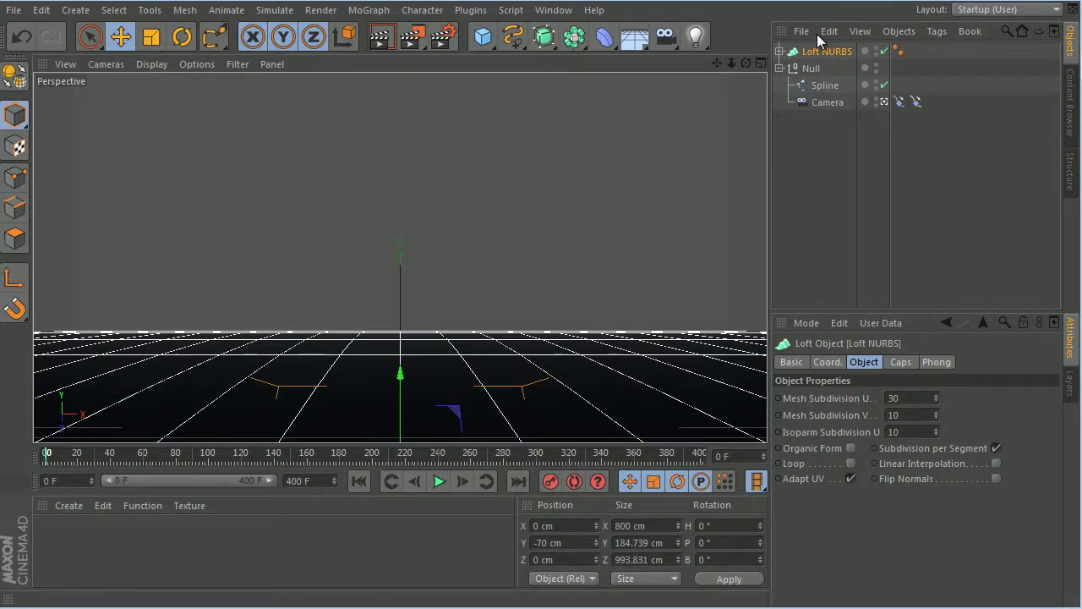
# - Leave the scene camera's view and duplicate the Loft NURBS surface at the top level of the hierarchy
pyautogui.click(883, 101)
pyautogui.scroll(-3, 525, 150)
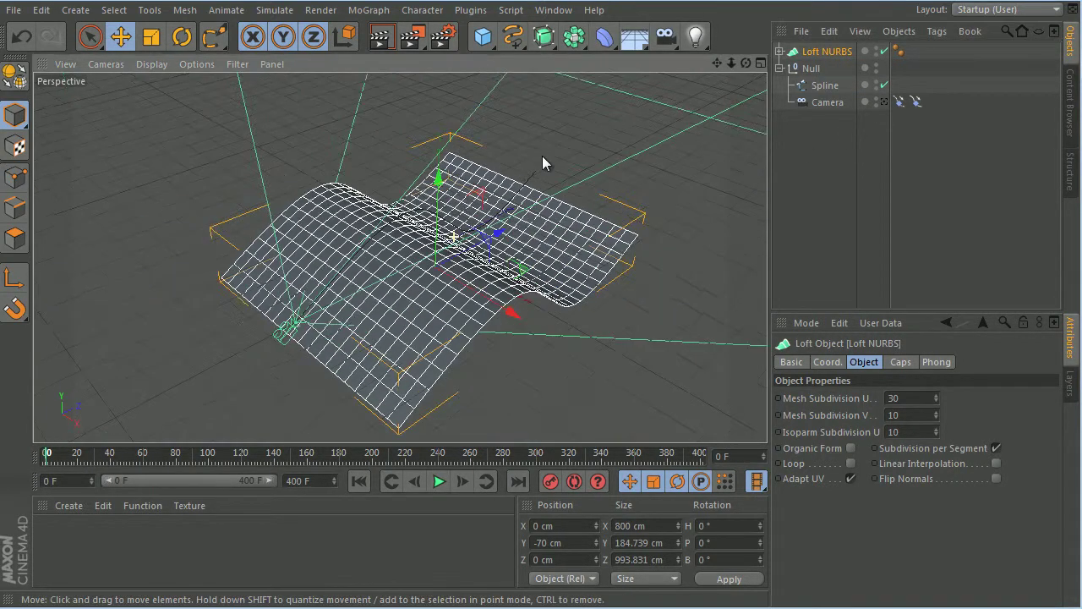
pyautogui.moveTo(746, 64); pyautogui.dragTo(573, 310)
pyautogui.scroll(4, 366, 293)
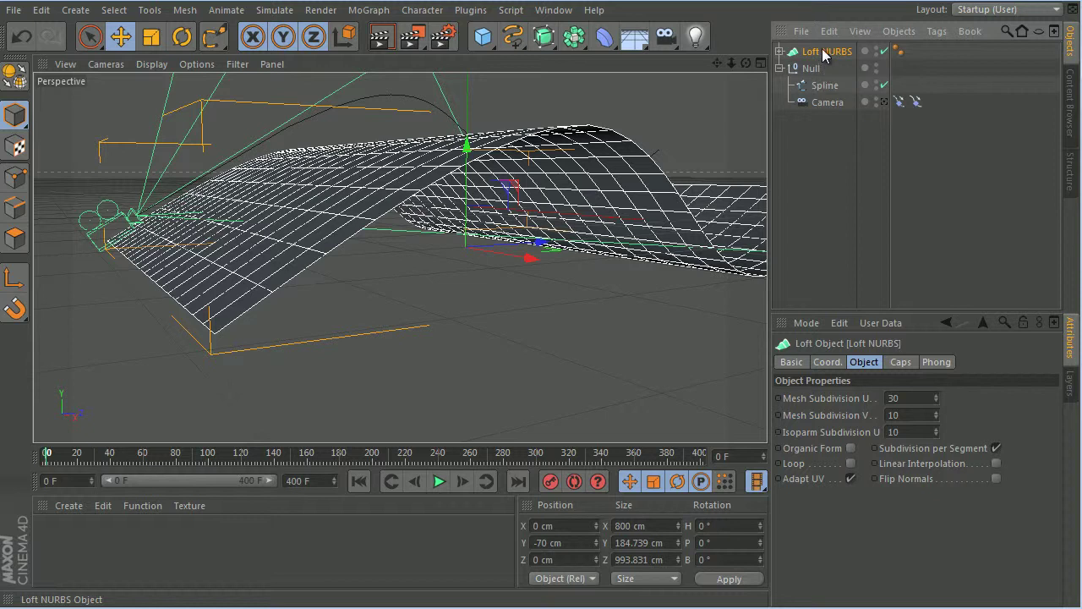
pyautogui.moveTo(822, 48); pyautogui.dragTo(821, 49)
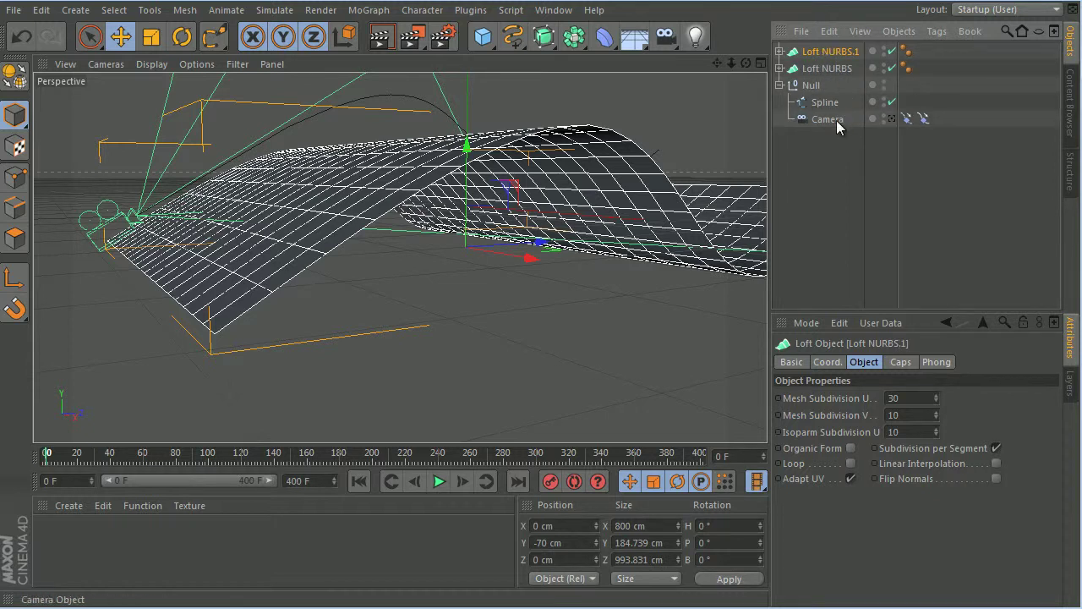
# - Raise the middle spline, Spline.1, of the duplicated Loft NURBS.1 to Y 200 cm
pyautogui.click(779, 51)
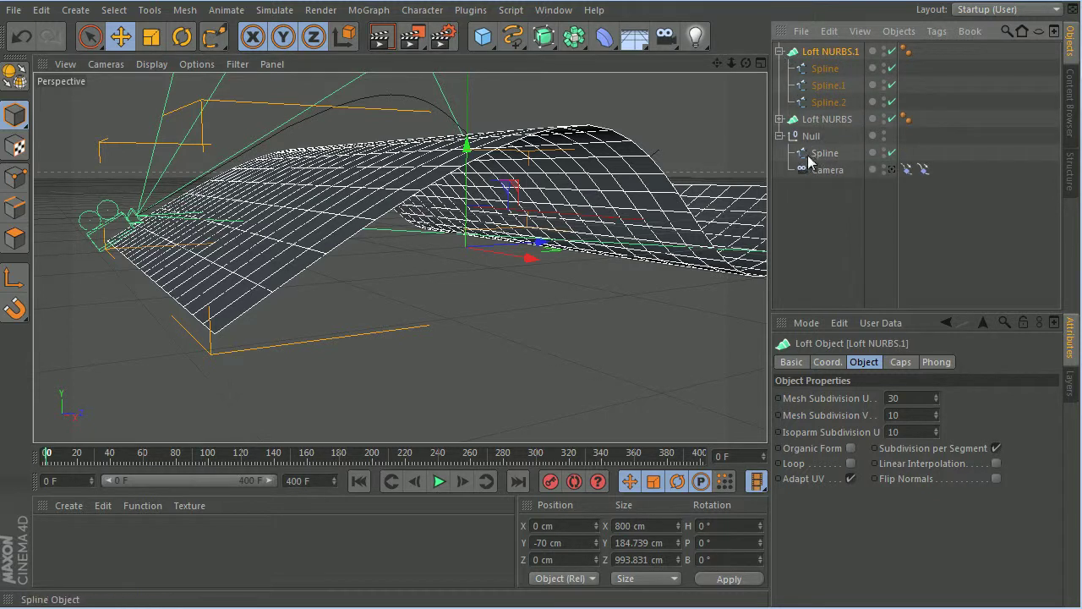
pyautogui.click(822, 85)
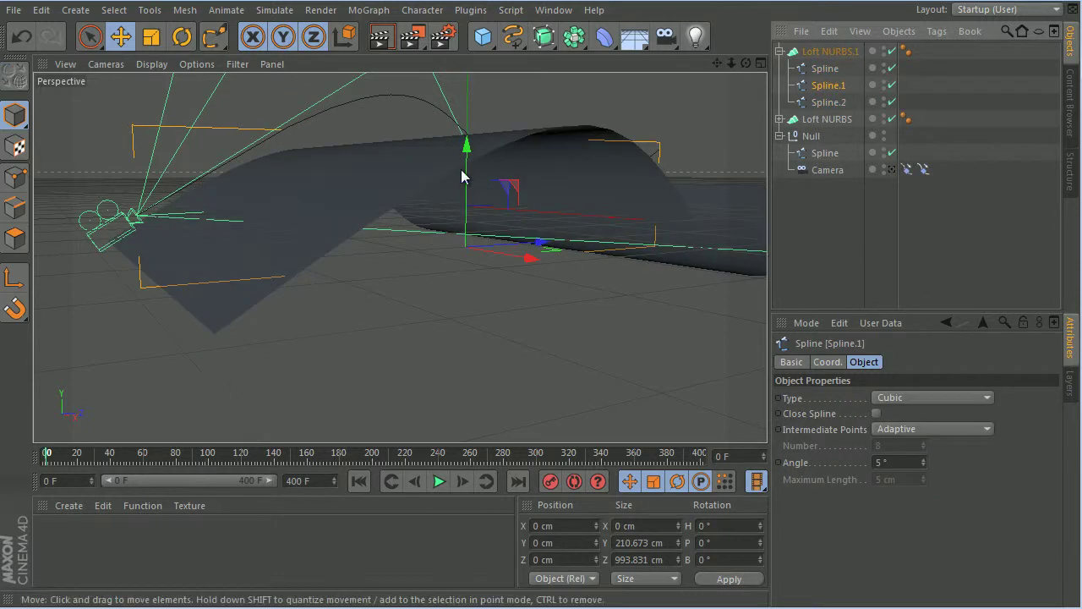
pyautogui.moveTo(471, 150); pyautogui.dragTo(574, 310)
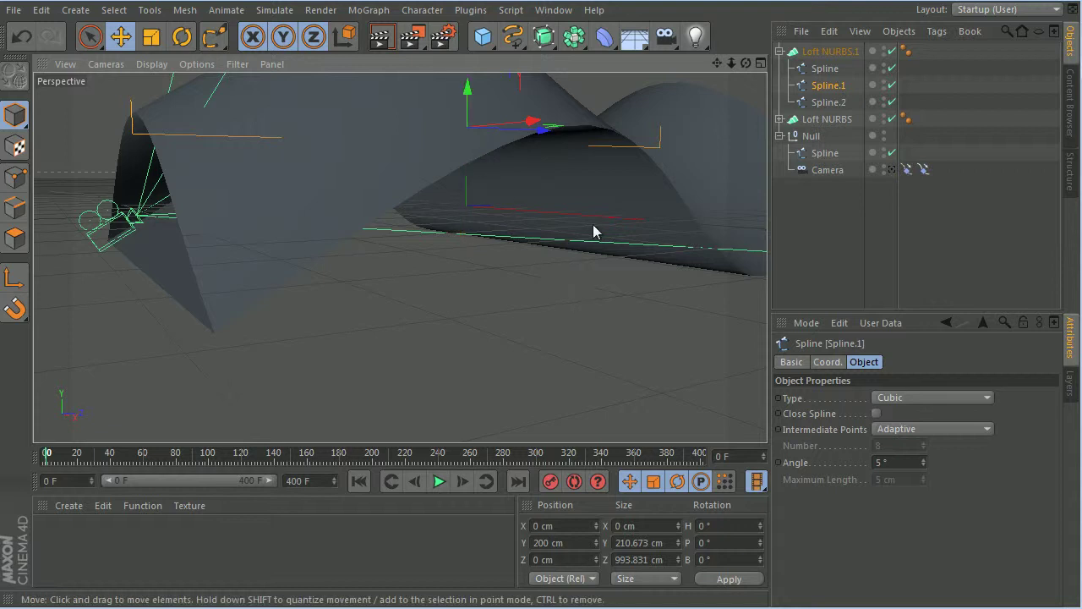
# - Look through the scene camera with all objects selected and play the animation, then return to frame 0
pyautogui.click(891, 169)
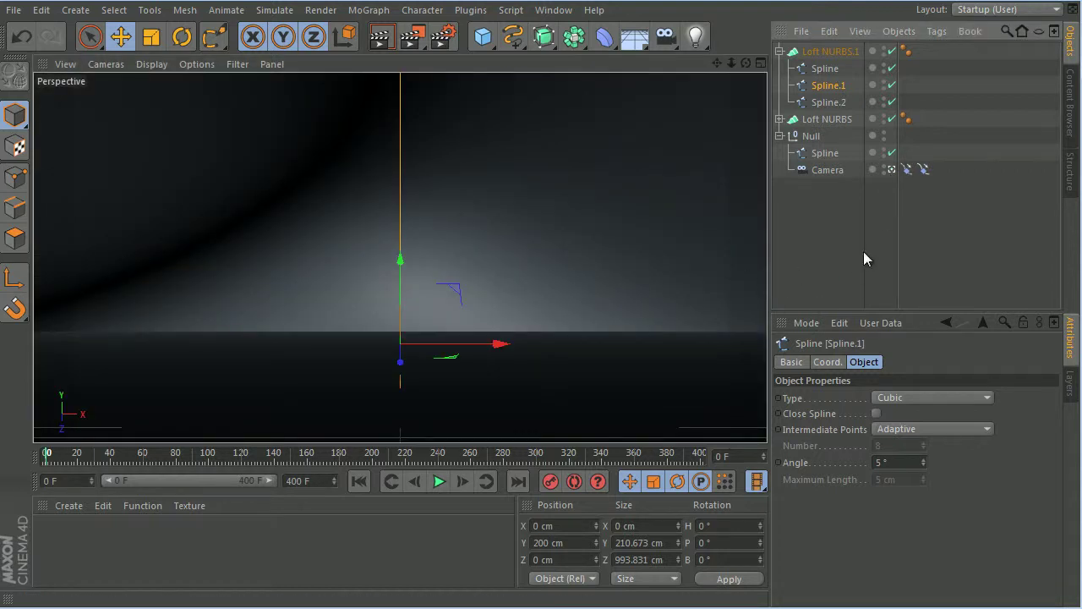
pyautogui.moveTo(831, 86); pyautogui.dragTo(826, 40)
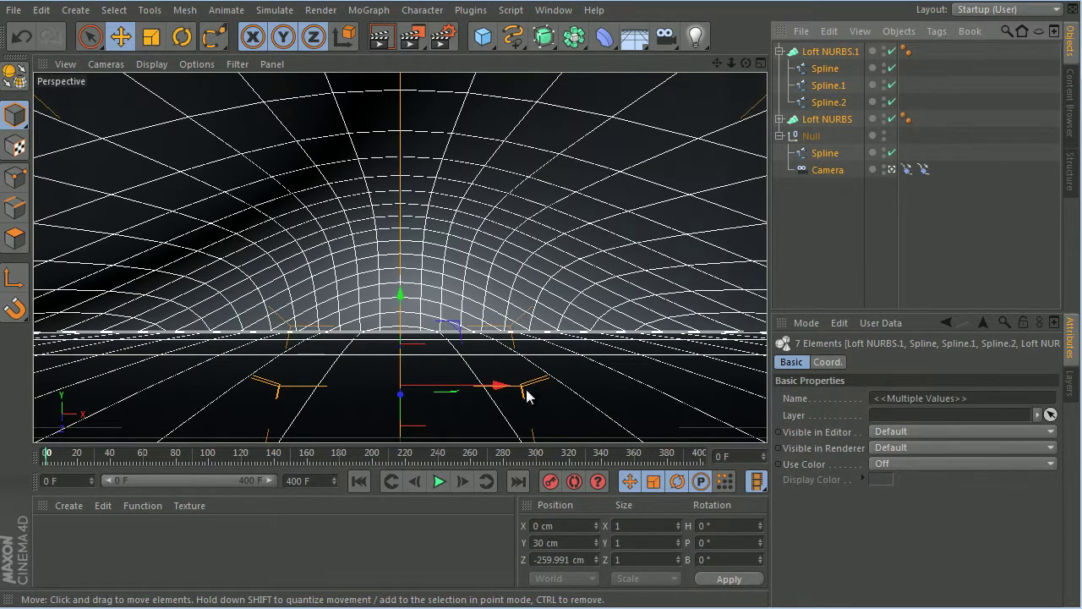
pyautogui.click(439, 481)
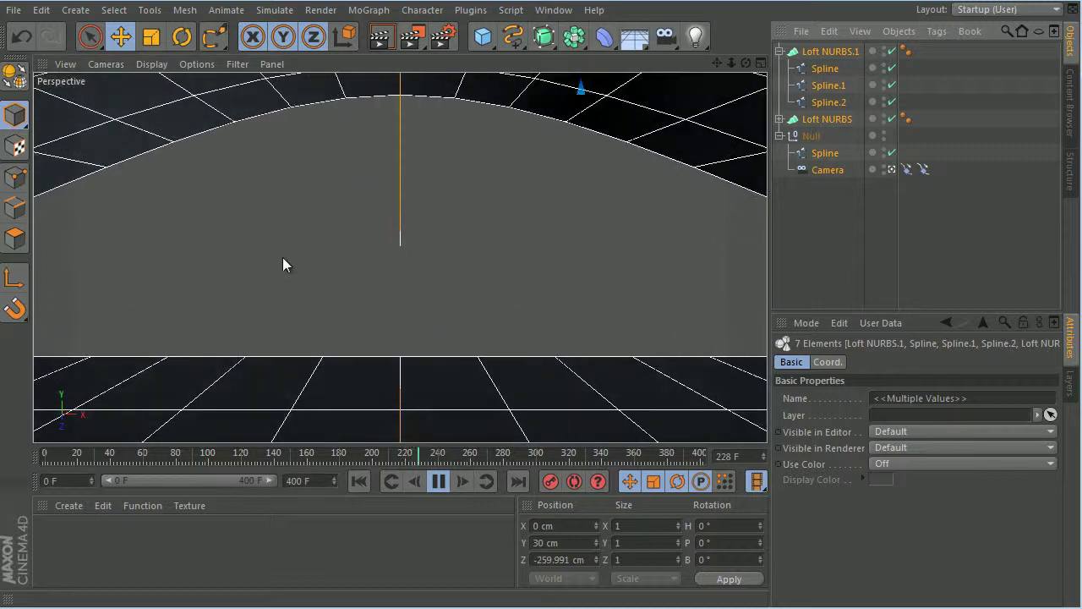
pyautogui.click(438, 481)
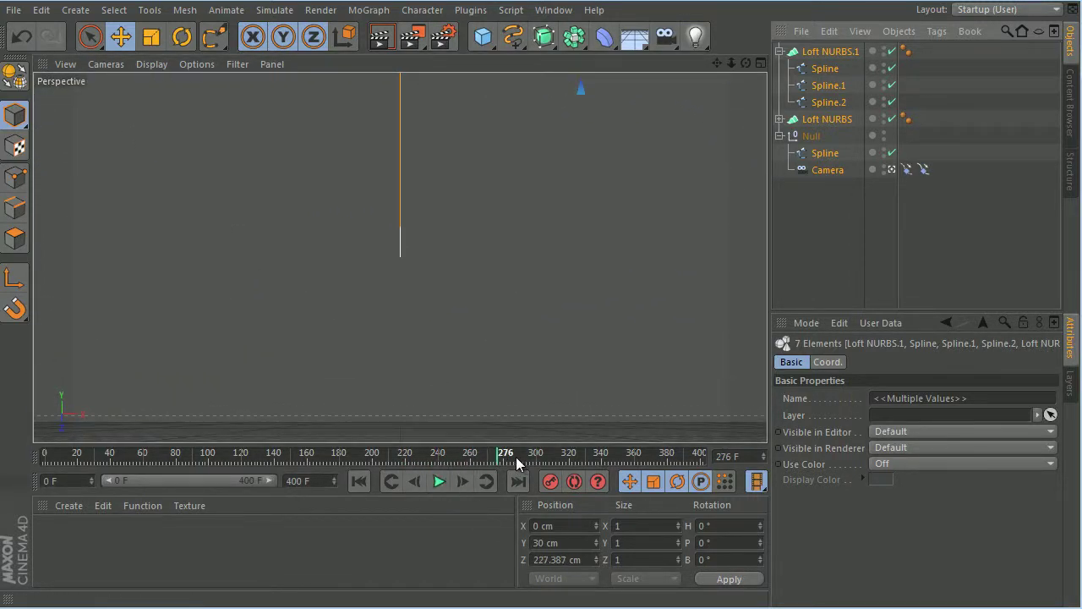
pyautogui.moveTo(498, 461); pyautogui.dragTo(41, 483)
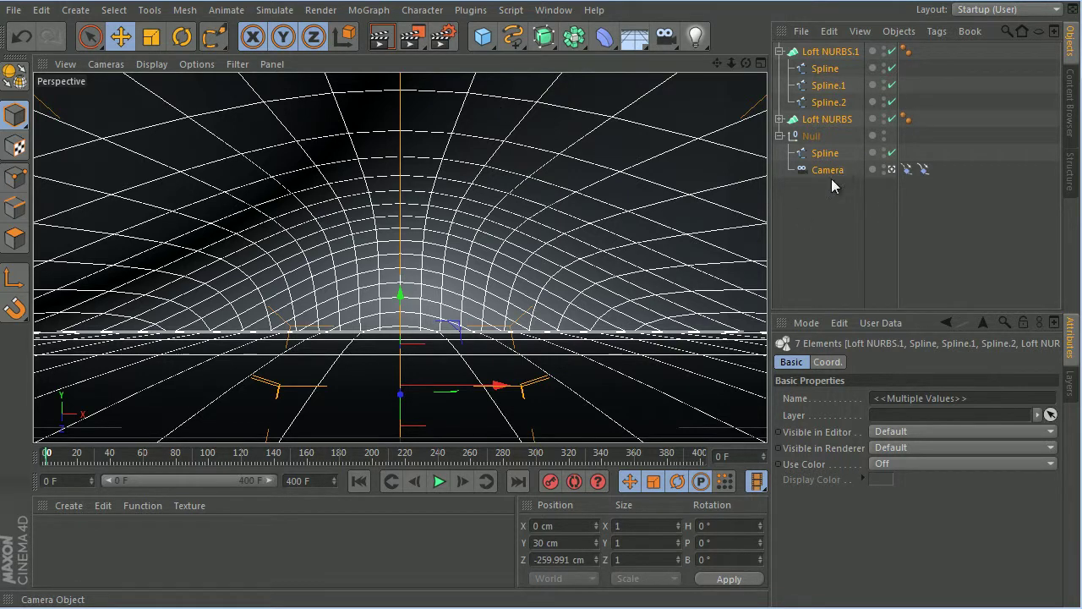
# - Leave the scene camera's view, add a MoText object and duplicate it twice
pyautogui.click(805, 290)
pyautogui.click(892, 167)
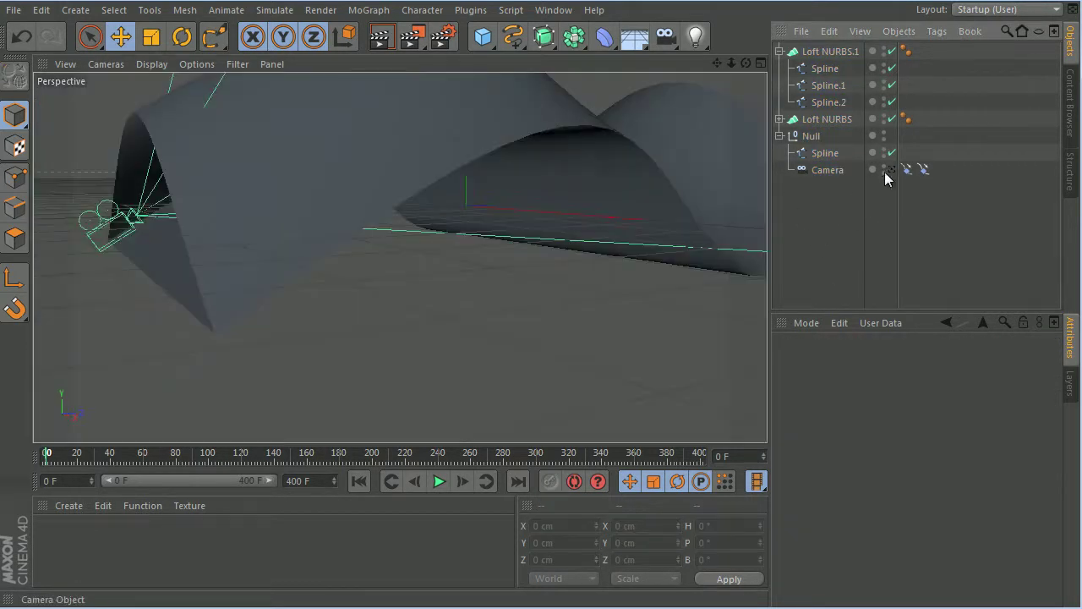
pyautogui.moveTo(746, 64); pyautogui.dragTo(574, 312)
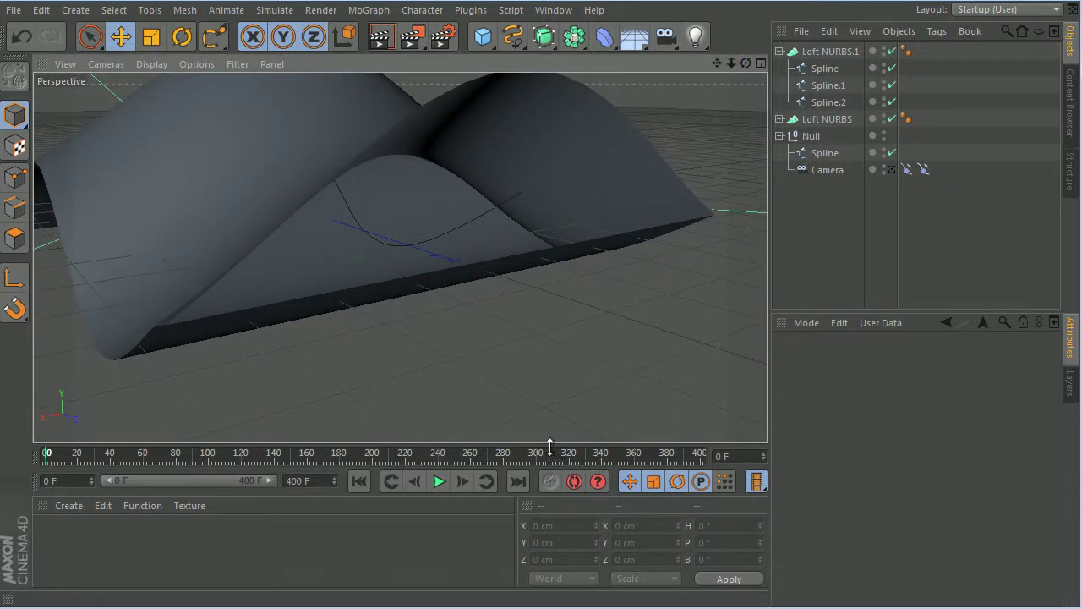
pyautogui.moveTo(337, 452); pyautogui.dragTo(153, 471)
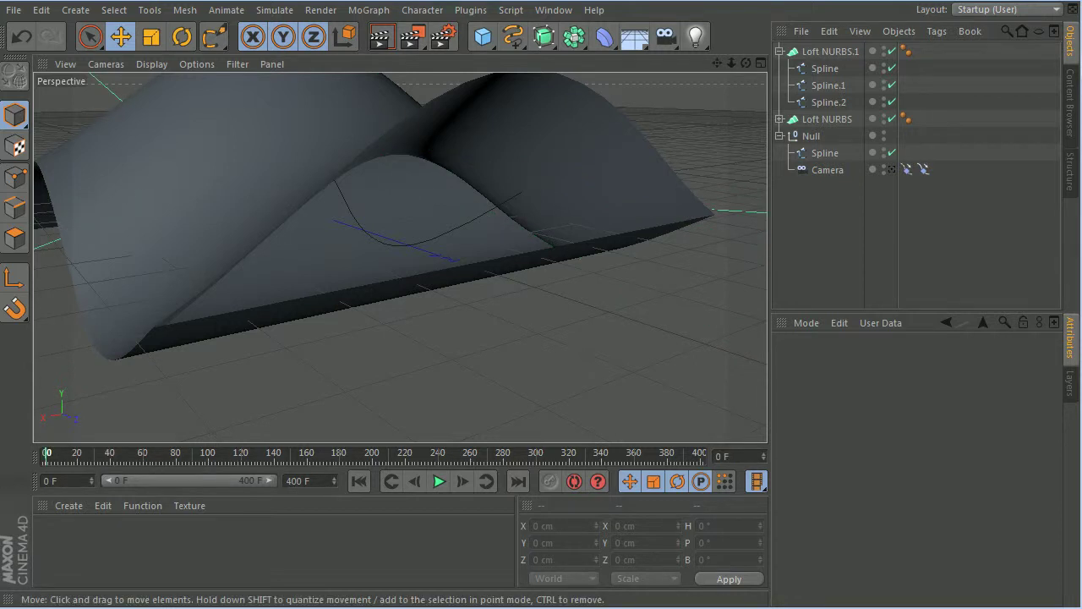
pyautogui.moveTo(746, 64); pyautogui.dragTo(574, 310)
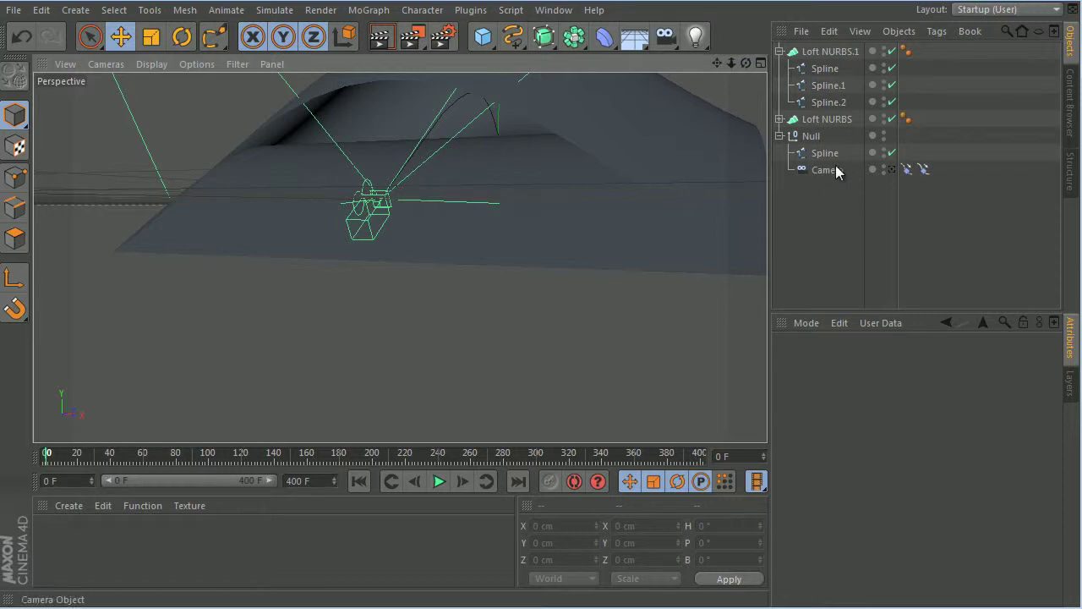
pyautogui.click(369, 10)
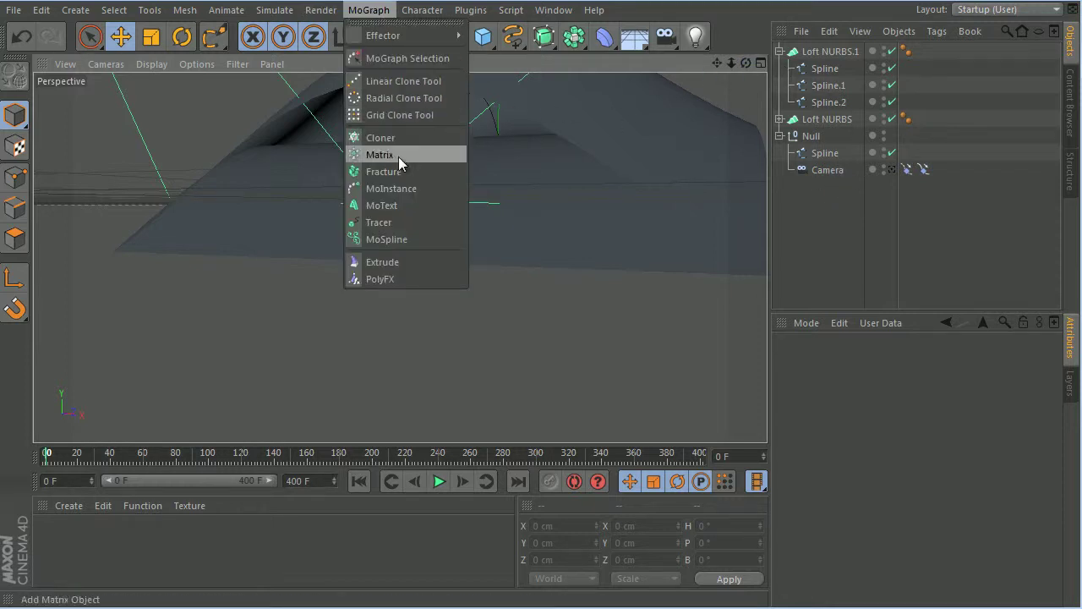
pyautogui.click(397, 206)
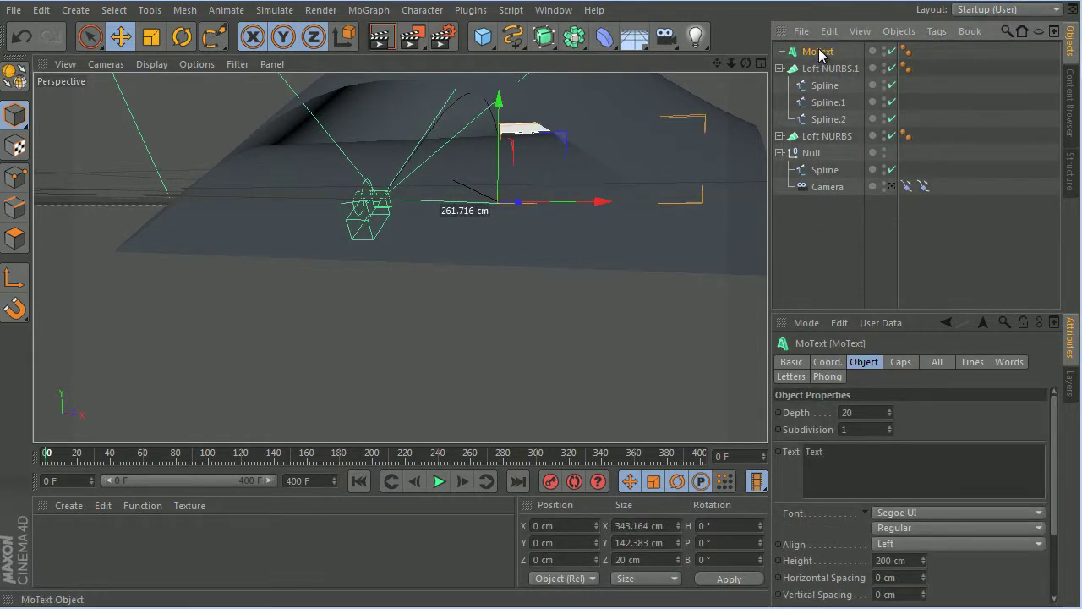
pyautogui.keyDown('ctrl'); pyautogui.moveTo(820, 50); pyautogui.dragTo(821, 46); pyautogui.keyUp('ctrl')
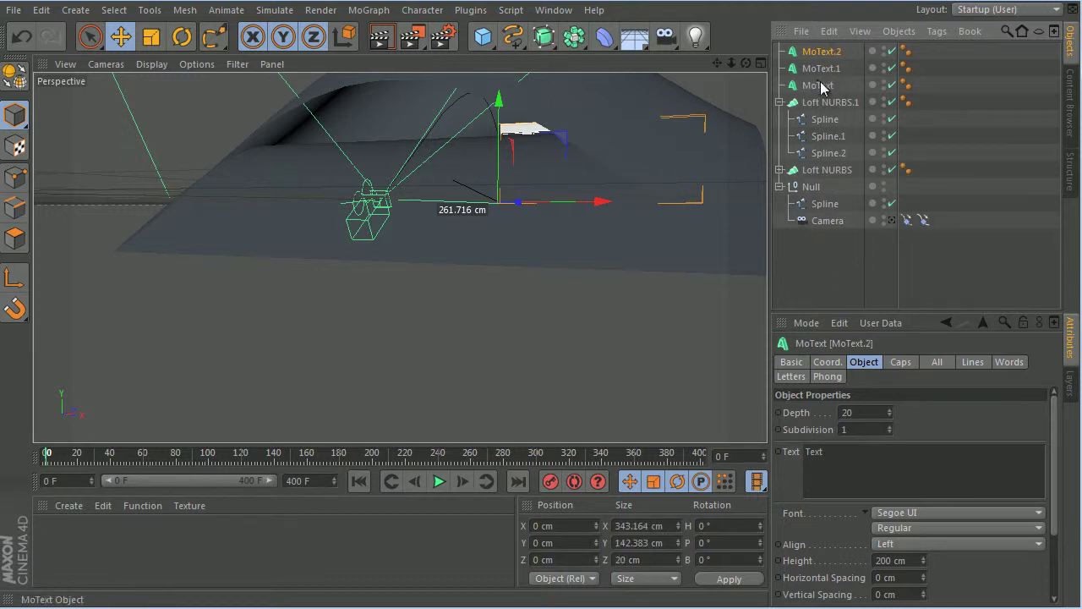
# - Set the text alignment of all three MoText objects to Middle
pyautogui.click(820, 83)
pyautogui.click(943, 544)
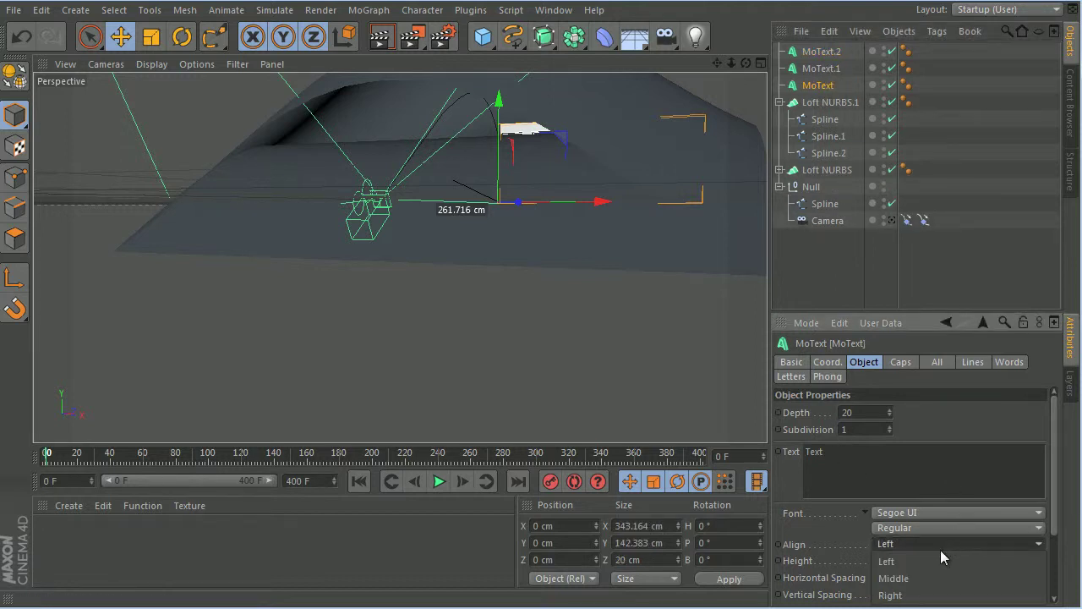
pyautogui.click(933, 578)
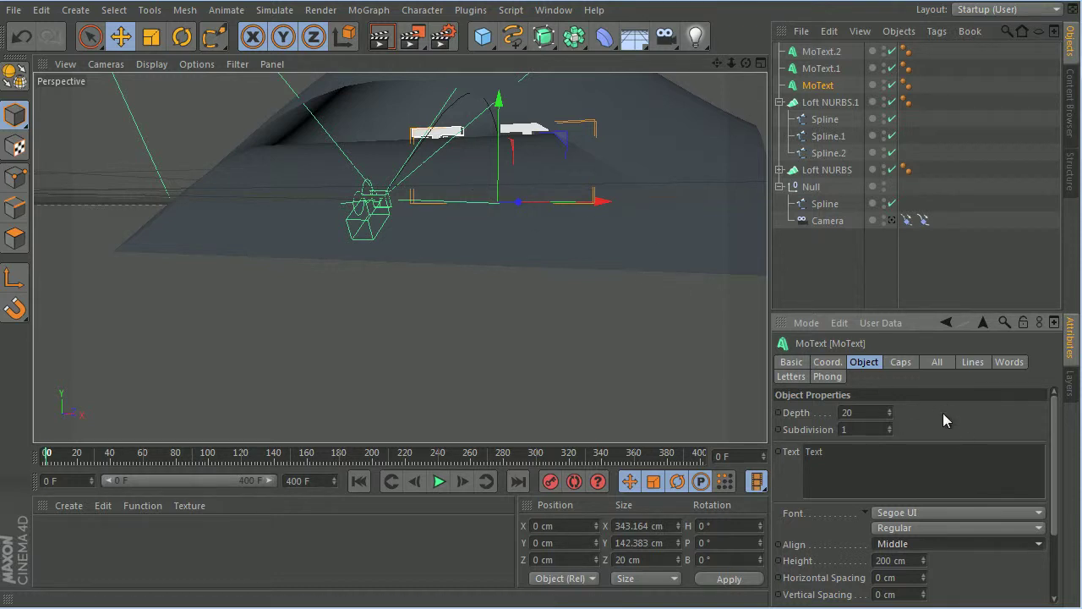
pyautogui.click(822, 69)
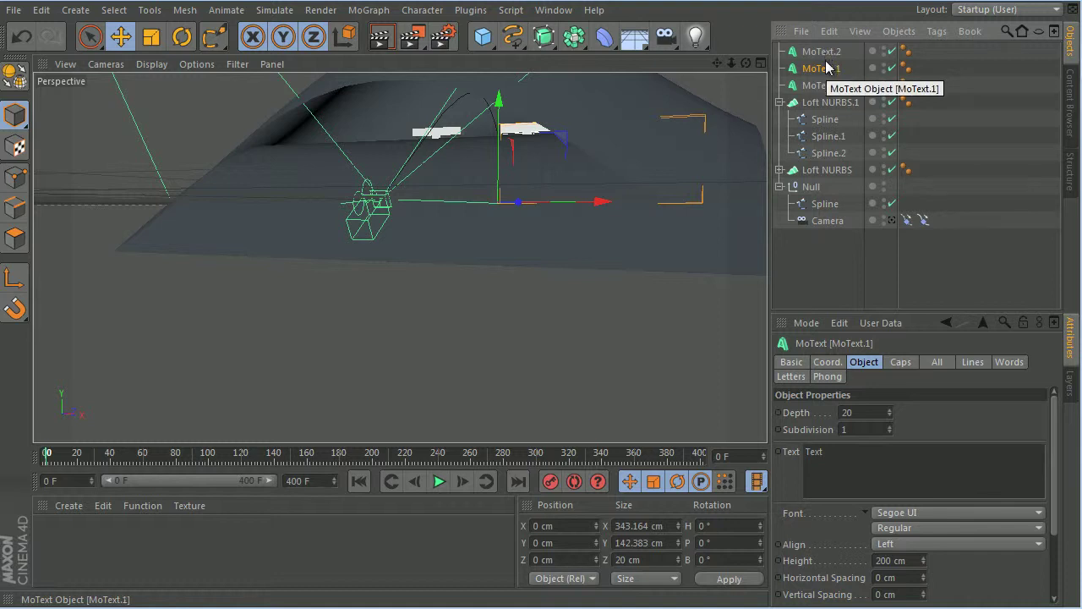
pyautogui.click(930, 545)
pyautogui.click(930, 577)
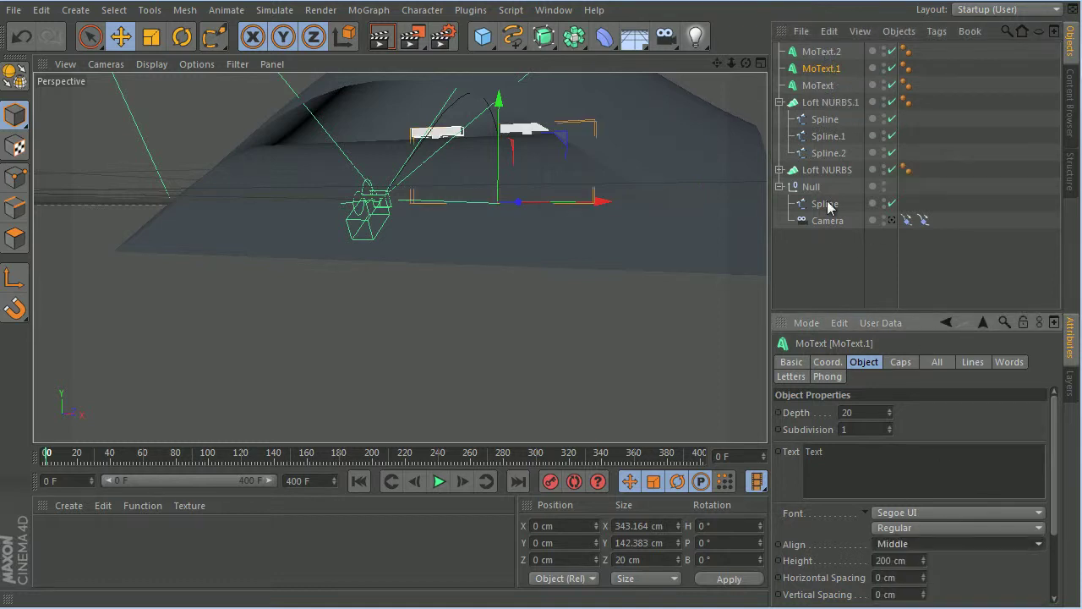
pyautogui.click(826, 53)
pyautogui.click(920, 548)
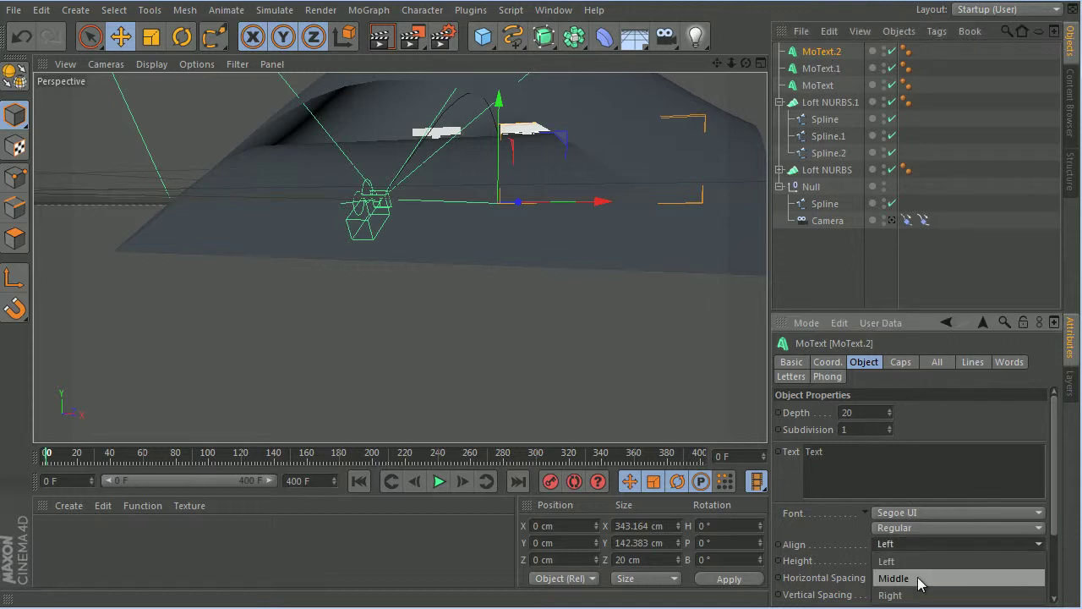
pyautogui.click(918, 578)
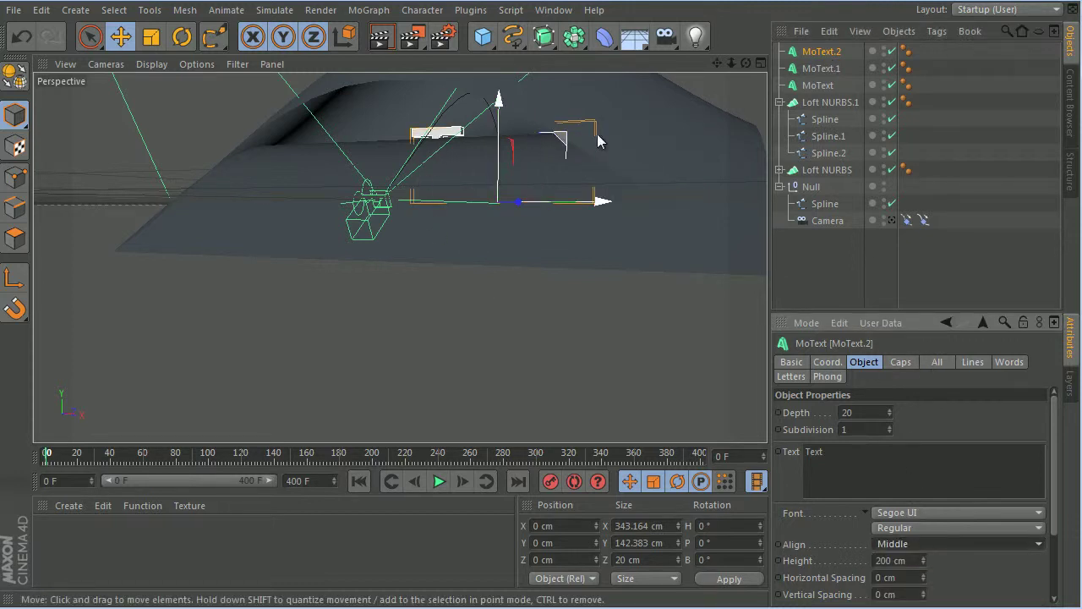
# - Move the original MoText object along Z to -300 cm, towards the camera
pyautogui.moveTo(743, 65); pyautogui.dragTo(334, 280)
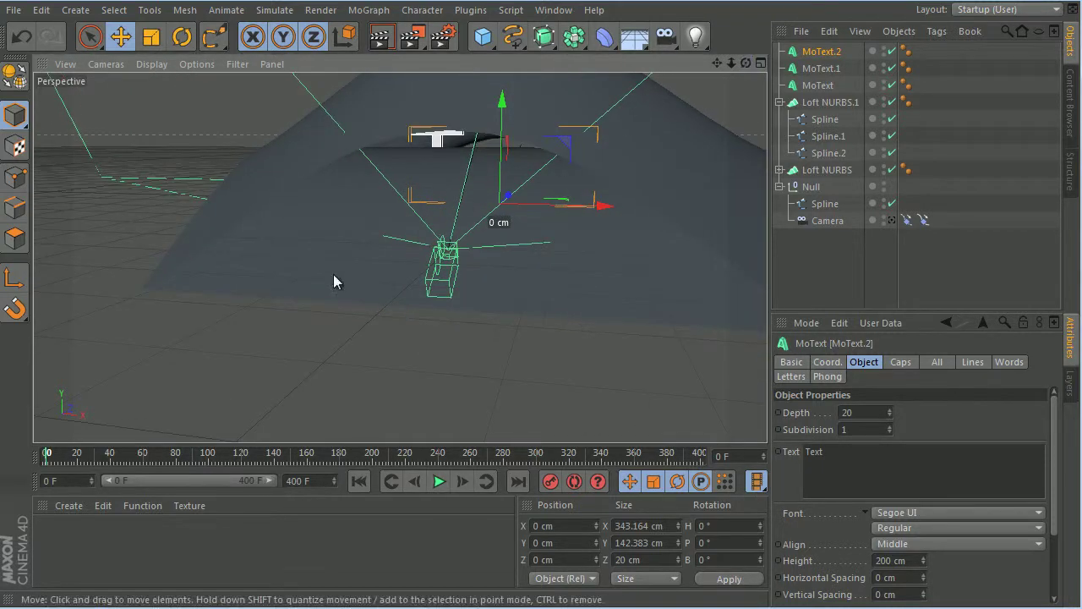
pyautogui.click(818, 85)
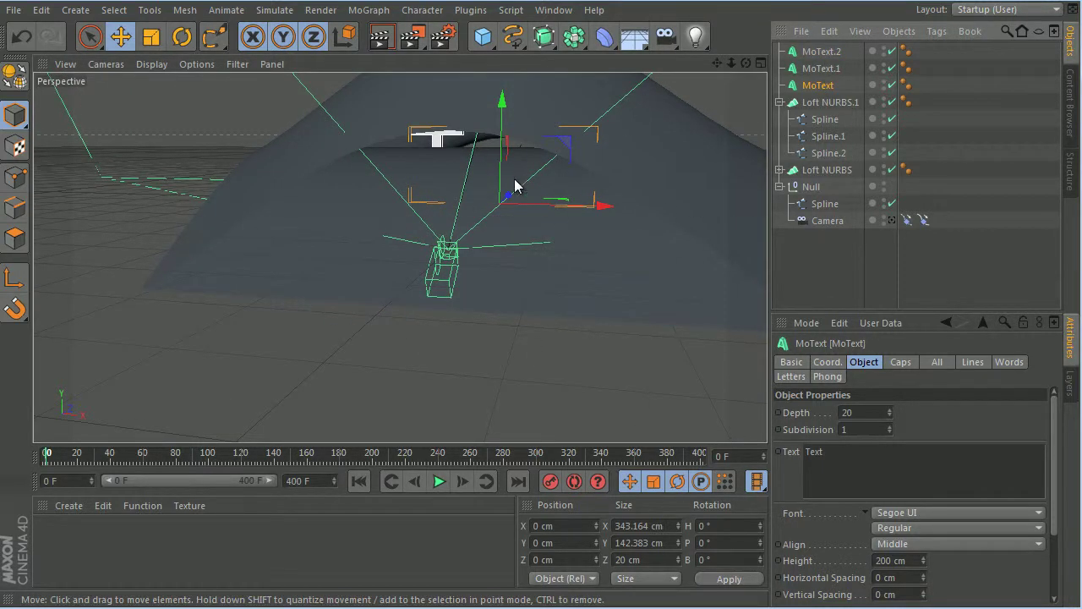
pyautogui.moveTo(508, 198); pyautogui.dragTo(500, 223)
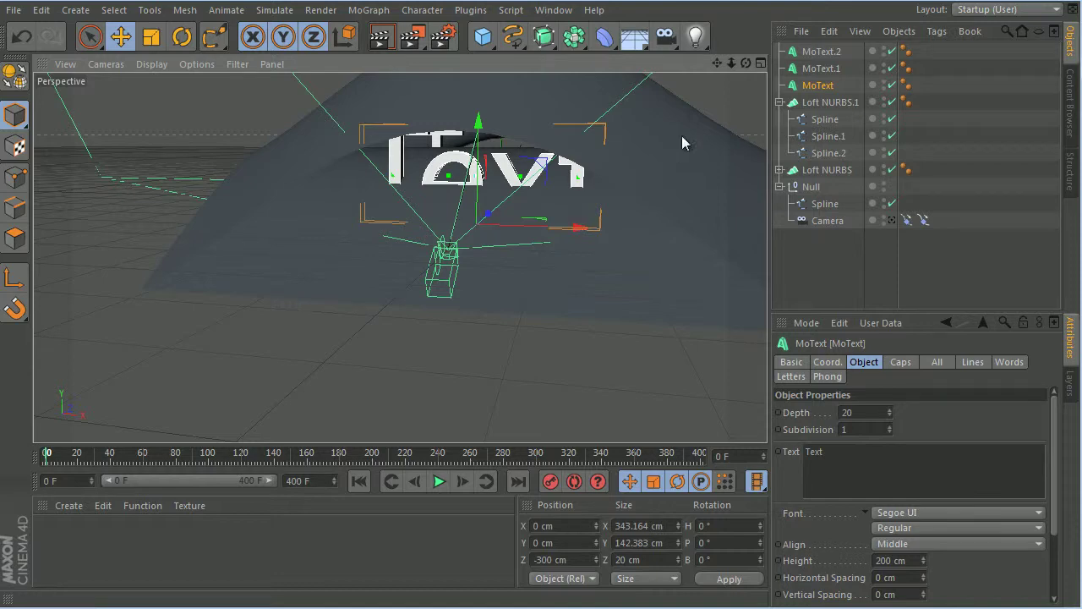
# - Move MoText.1 farther back along Z and place MoText.2 behind it at about Z 573 cm
pyautogui.moveTo(746, 64); pyautogui.dragTo(574, 311)
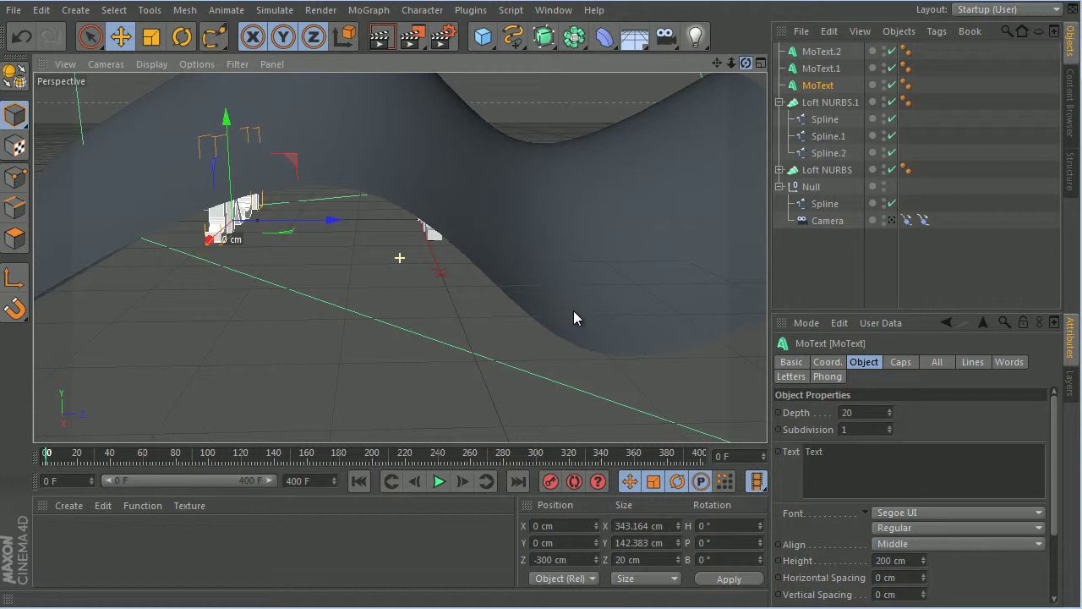
pyautogui.click(821, 69)
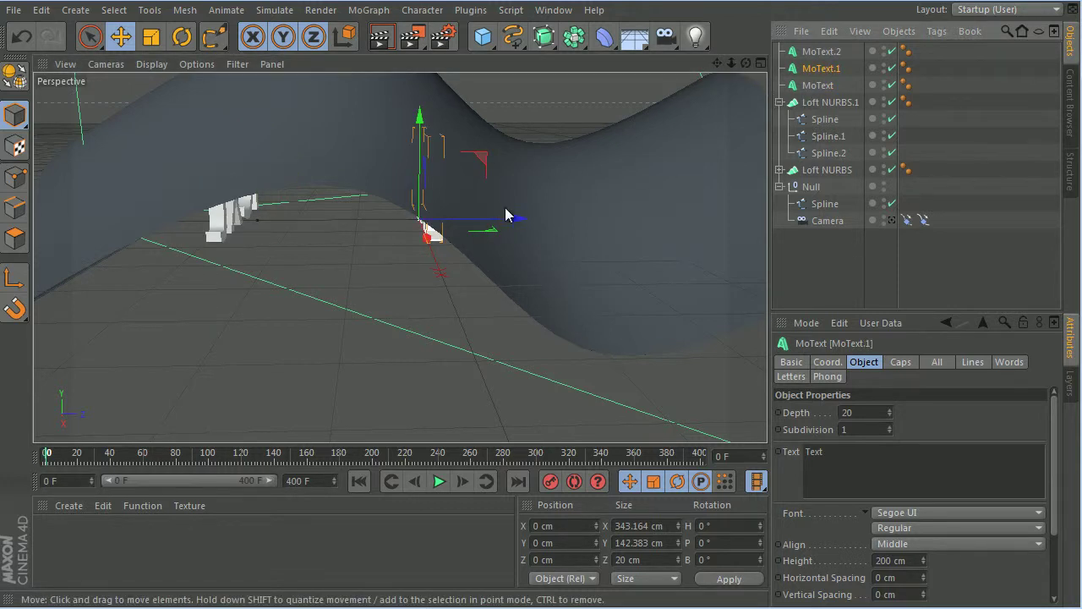
pyautogui.moveTo(516, 219); pyautogui.dragTo(571, 215)
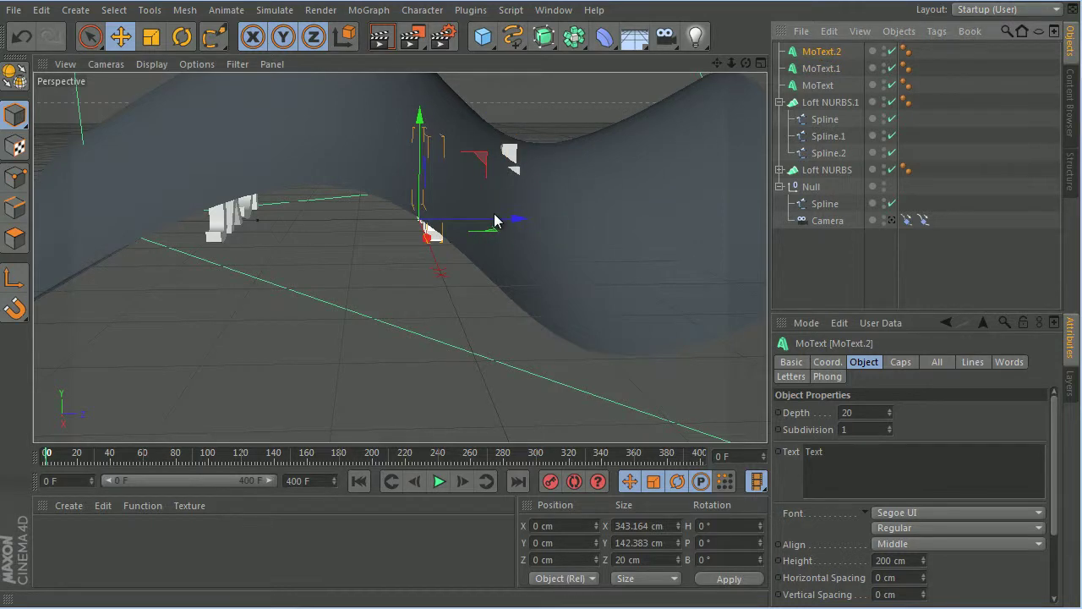
pyautogui.click(497, 222)
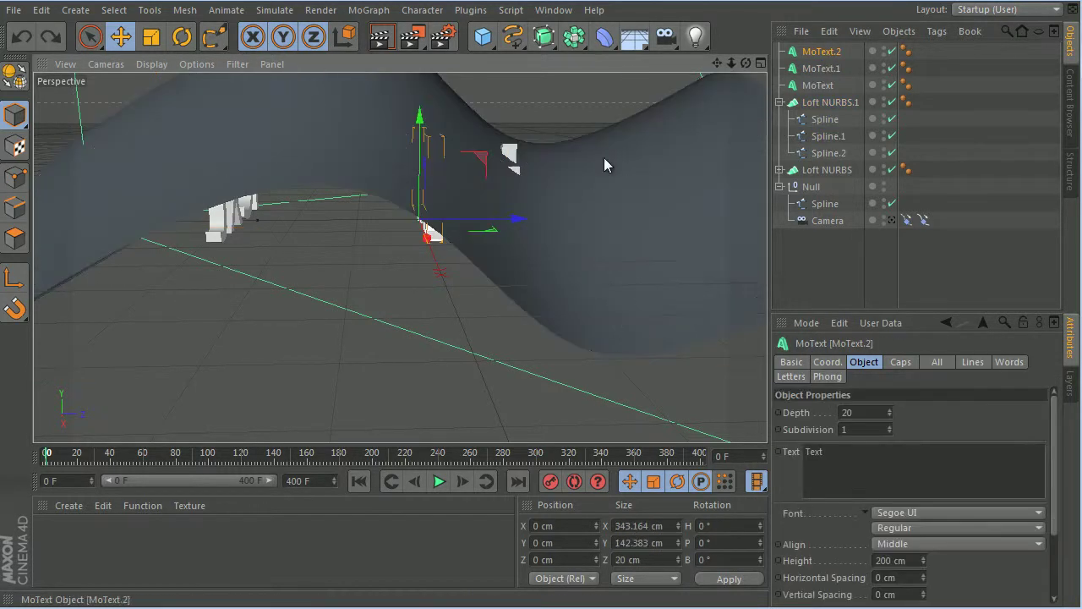
pyautogui.moveTo(514, 221); pyautogui.dragTo(573, 310)
# - Rotate the original MoText object to a pitch of 35° and check it through the scene camera
pyautogui.moveTo(746, 63); pyautogui.dragTo(575, 316)
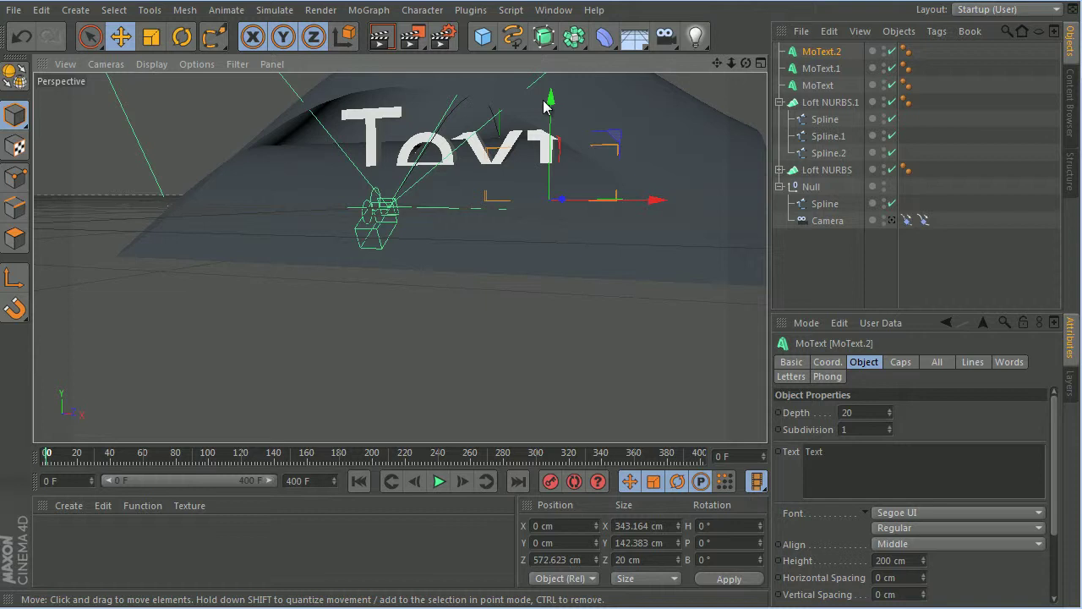
pyautogui.click(181, 36)
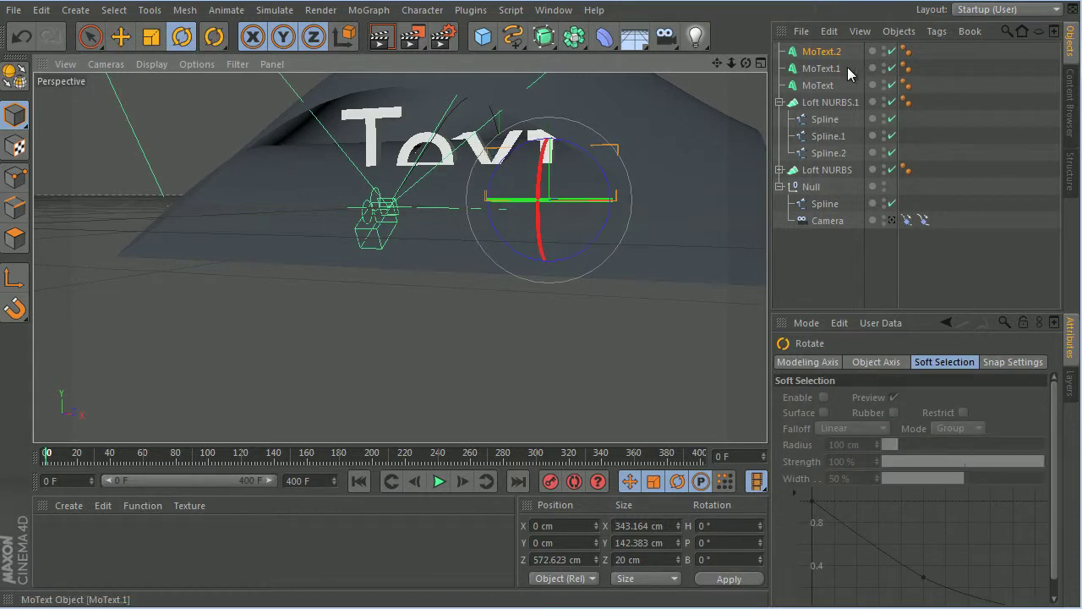
pyautogui.click(817, 85)
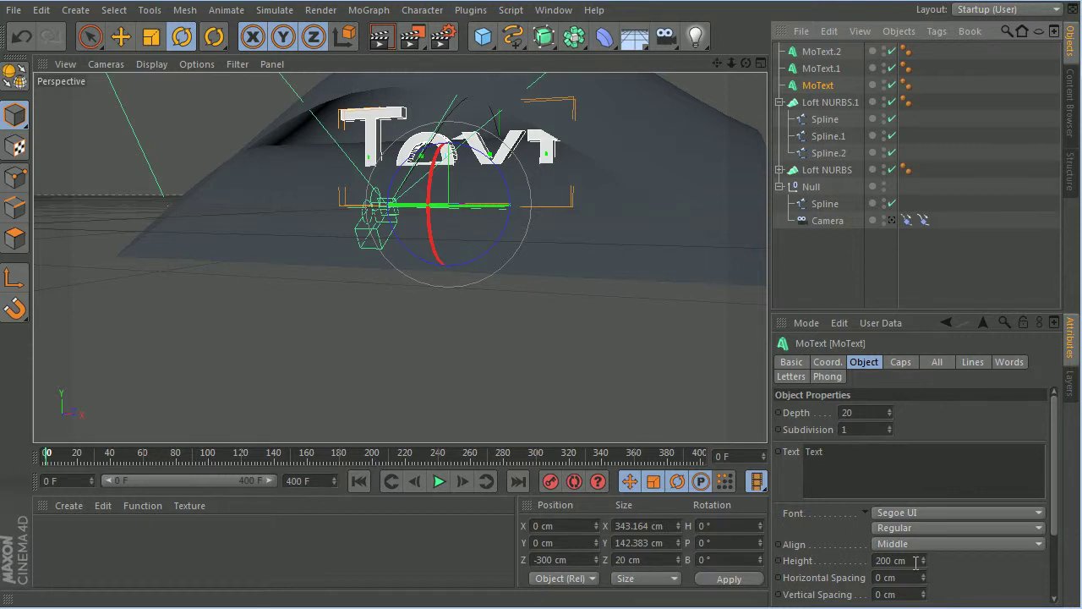
pyautogui.click(892, 220)
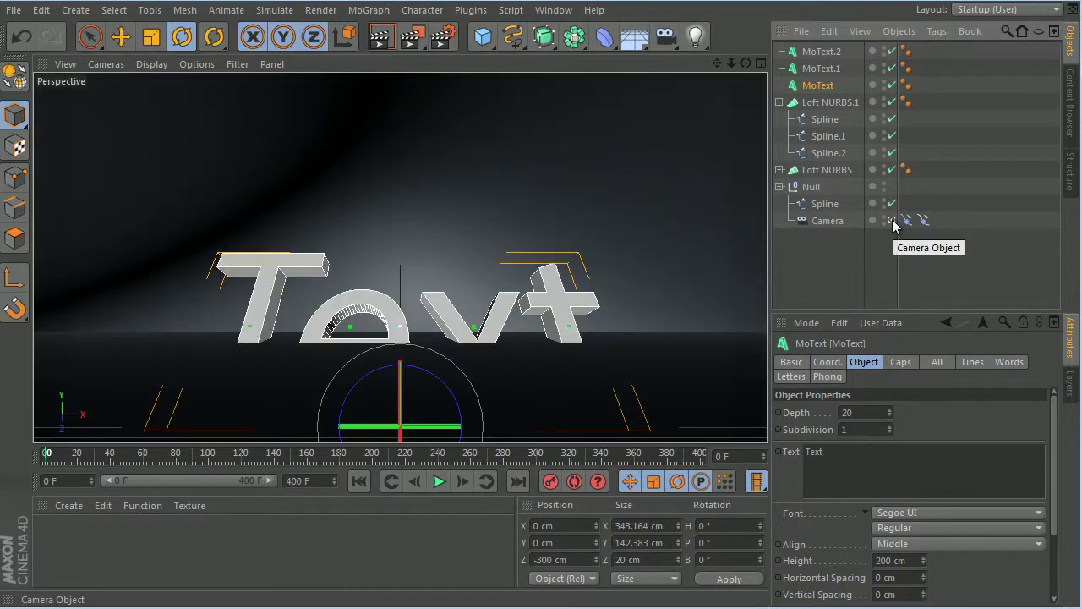
pyautogui.click(892, 221)
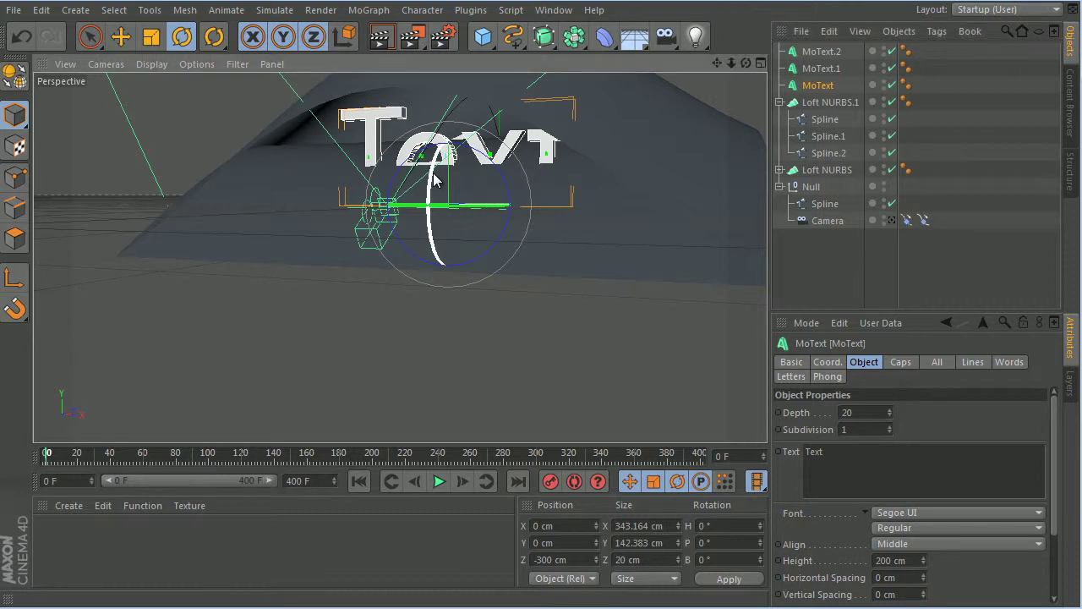
pyautogui.moveTo(433, 179); pyautogui.dragTo(435, 212)
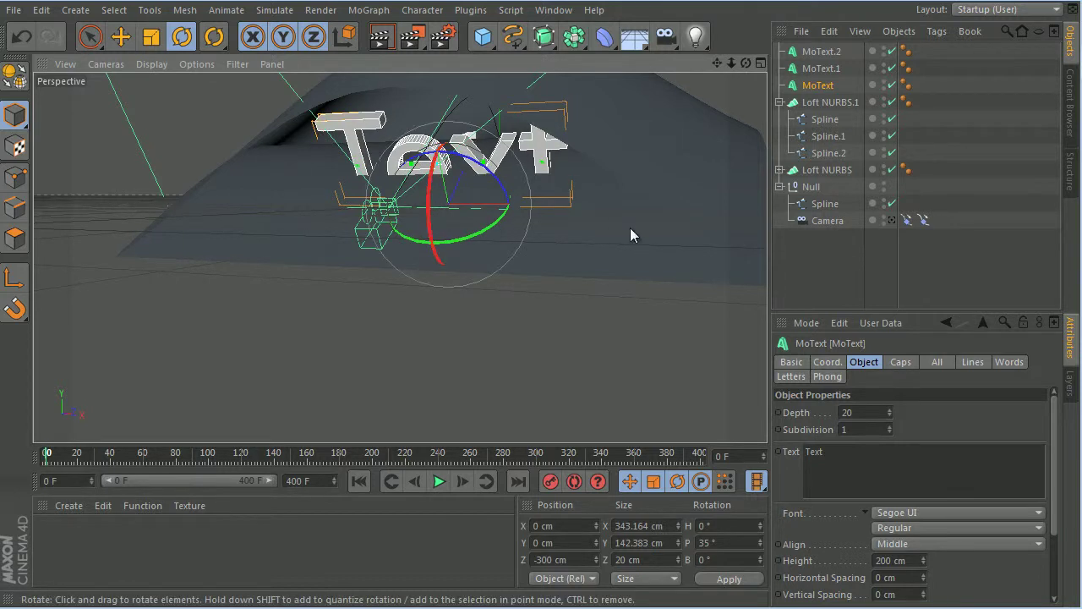
pyautogui.click(893, 221)
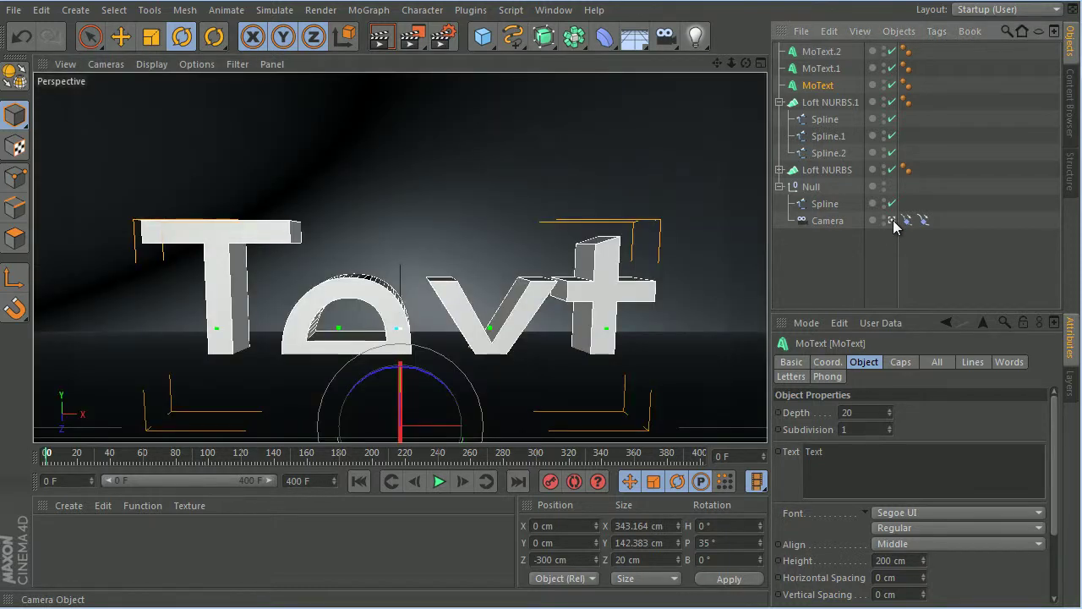
pyautogui.click(892, 220)
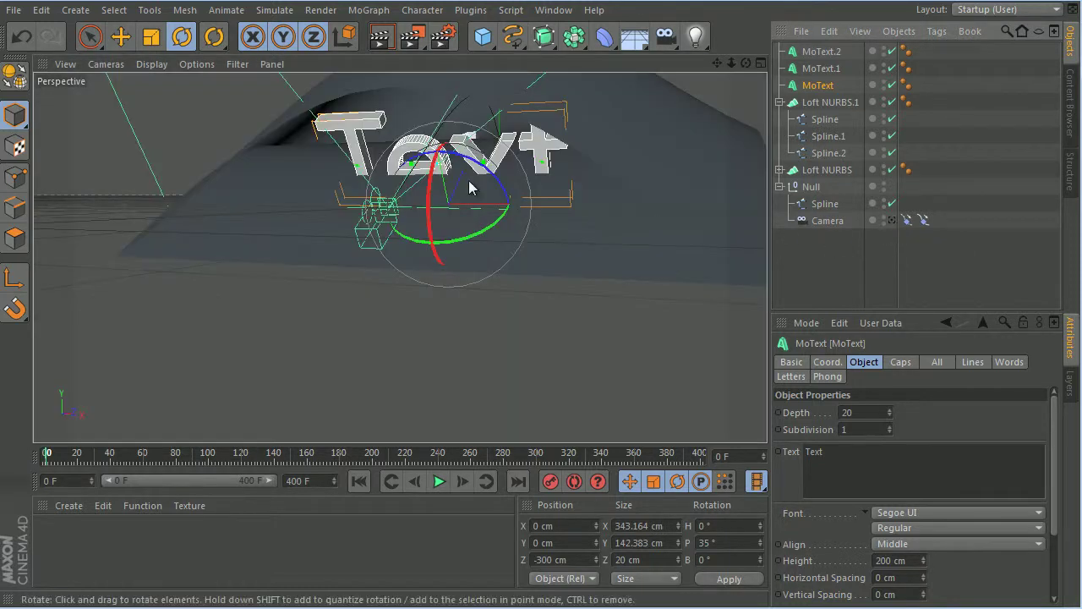
# - Raise the tilted MoText along its own Y axis to about Y 44.5 cm, Z -331 cm, and preview it through the scene camera
pyautogui.click(120, 40)
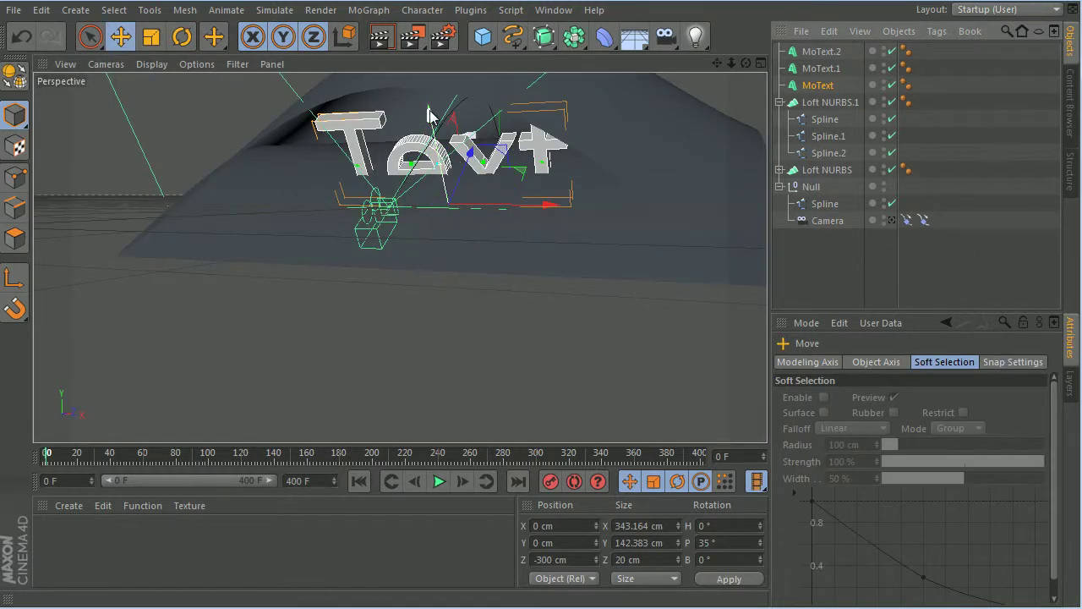
pyautogui.moveTo(430, 120); pyautogui.dragTo(425, 83)
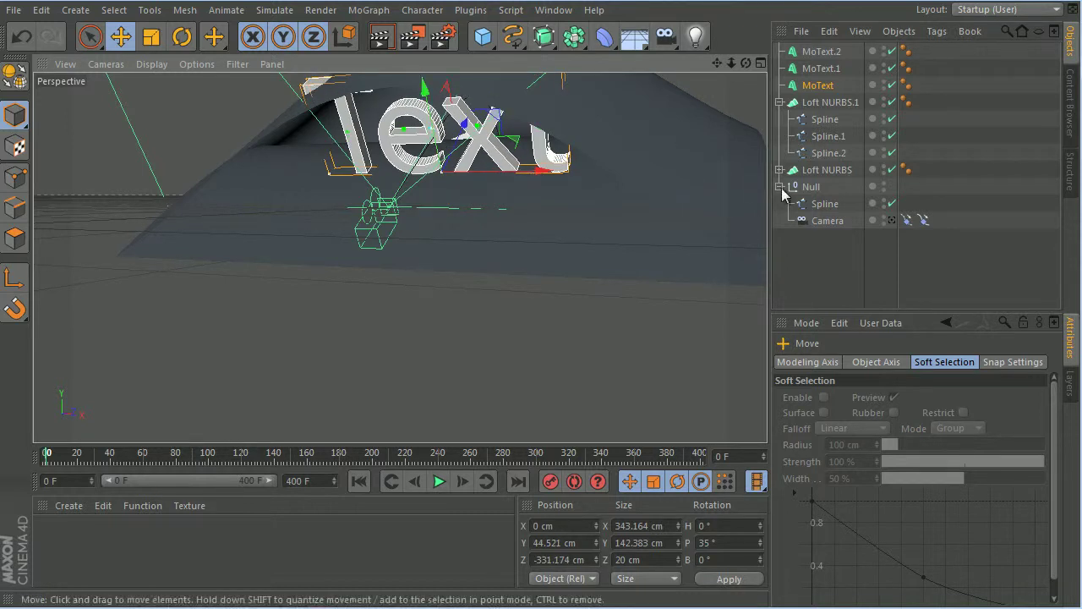
pyautogui.click(892, 220)
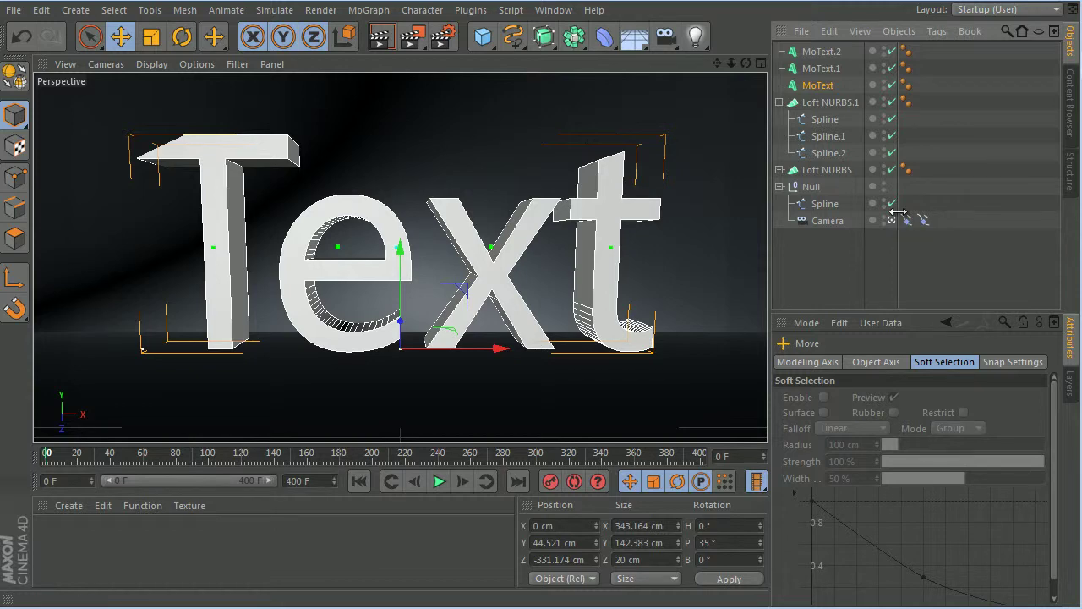
pyautogui.click(438, 481)
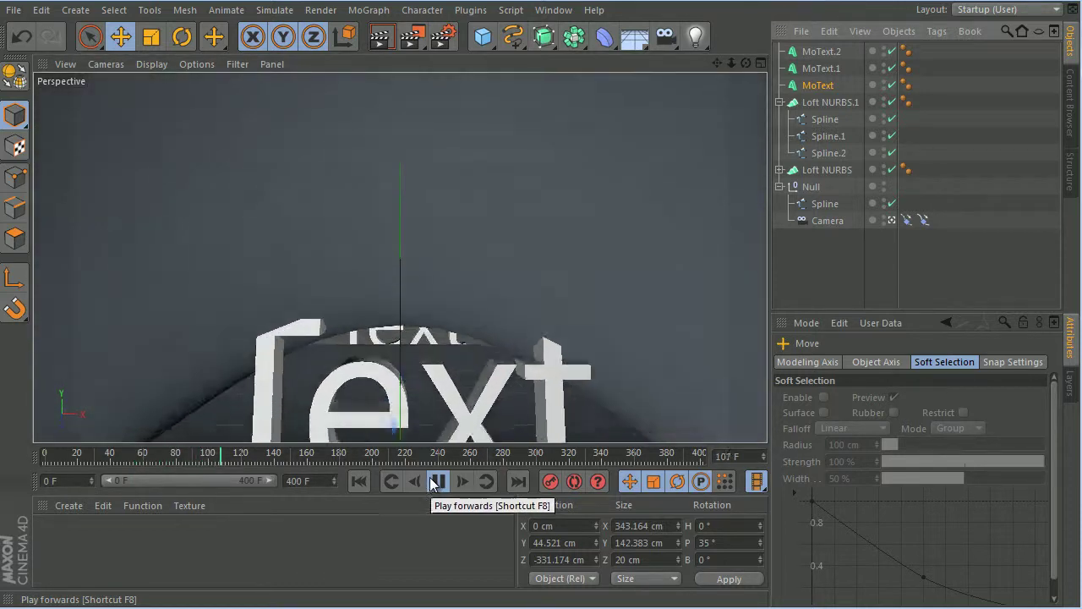
pyautogui.click(437, 481)
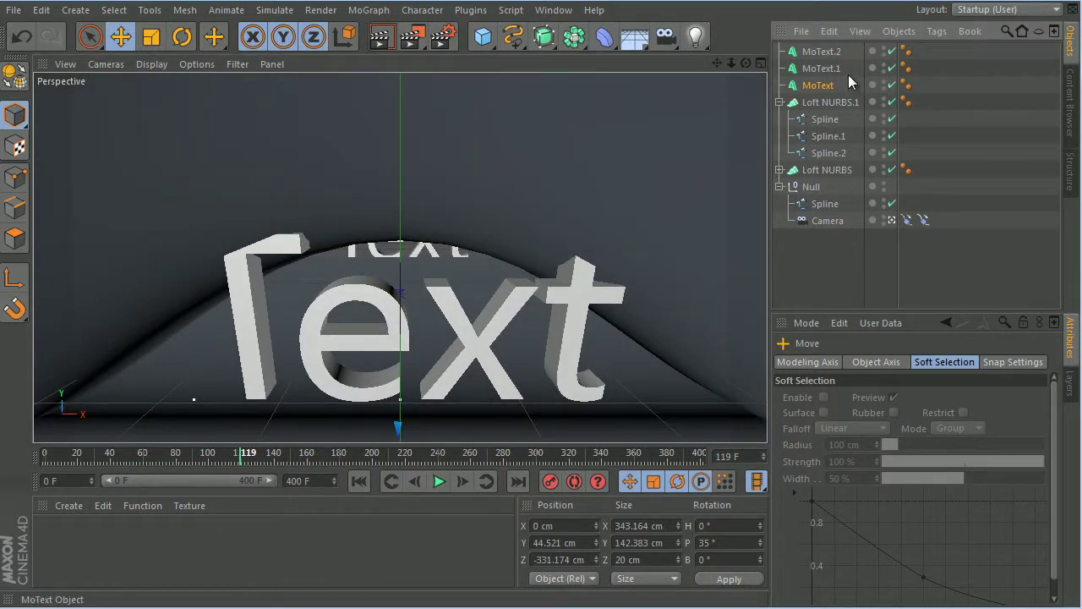
# - Select all three MoText objects together and set their text height to 150 cm
pyautogui.click(821, 53)
pyautogui.keyDown('shift'); pyautogui.click(816, 84); pyautogui.keyUp('shift')
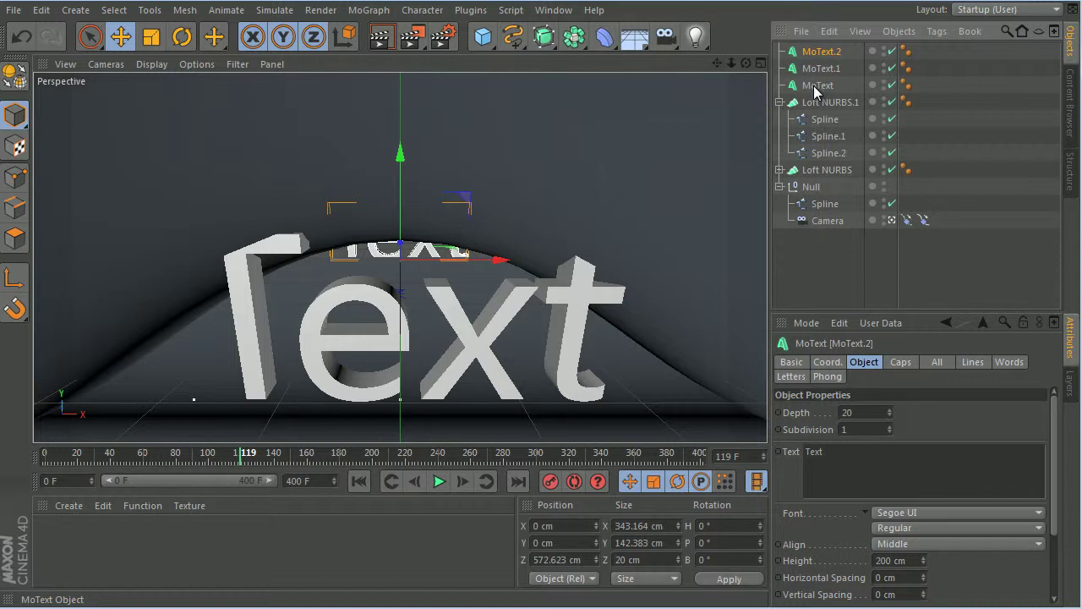
pyautogui.moveTo(911, 559); pyautogui.dragTo(853, 561)
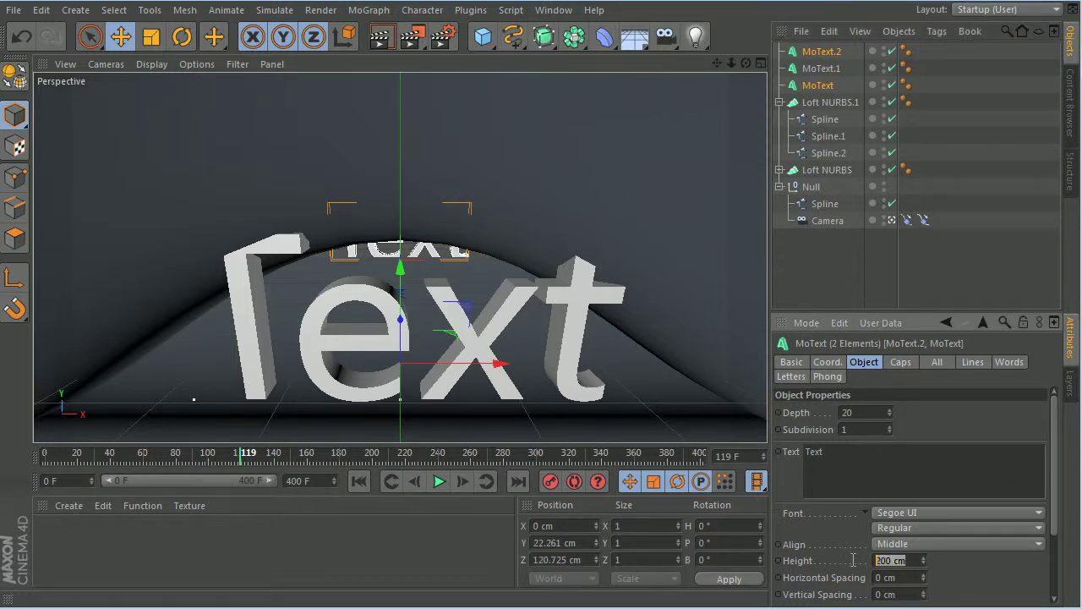
pyautogui.write('150')
pyautogui.press('Return')
pyautogui.hotkey('ctrl', 'z')
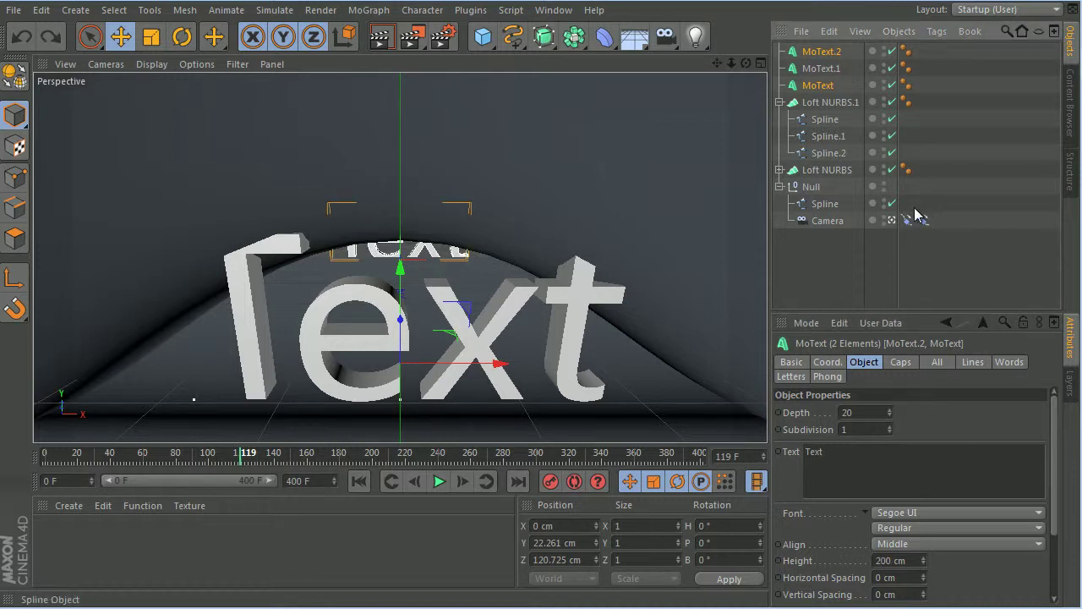
pyautogui.keyDown('ctrl'); pyautogui.click(822, 67); pyautogui.keyUp('ctrl')
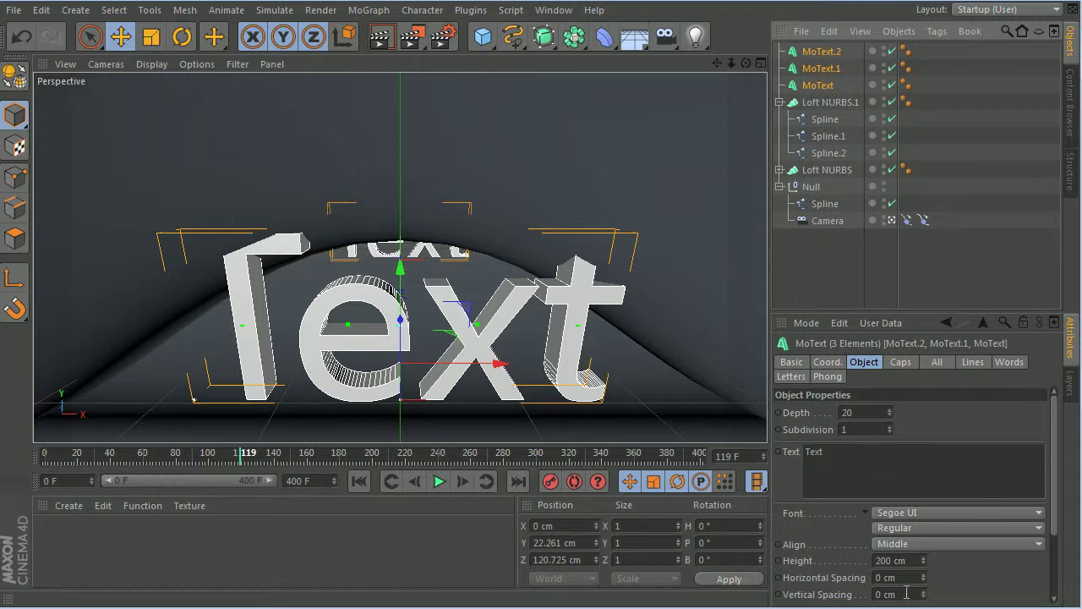
pyautogui.click(916, 561)
pyautogui.write('150')
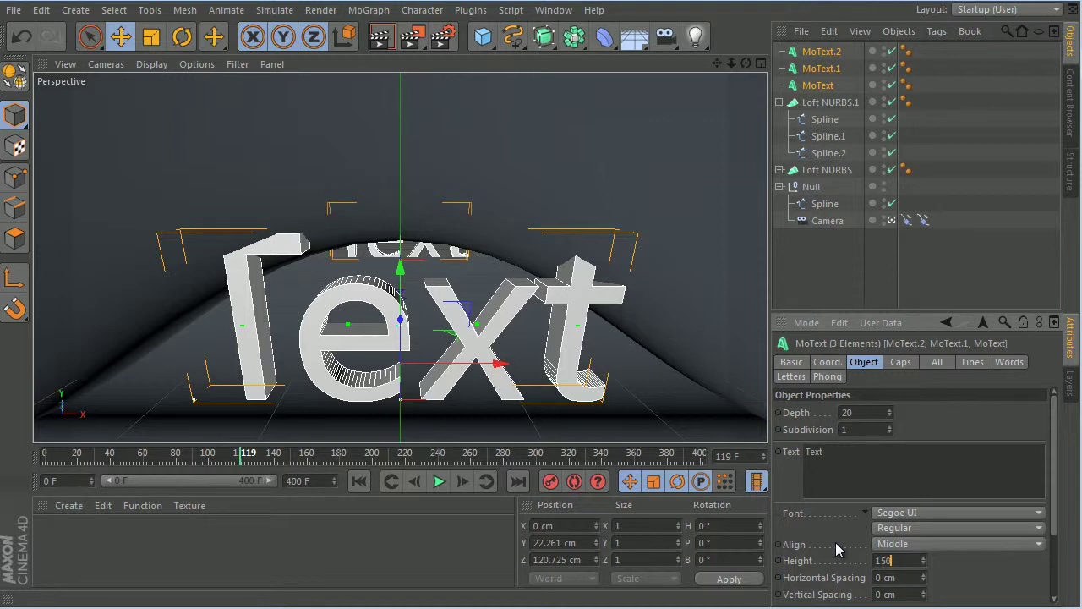
pyautogui.press('Return')
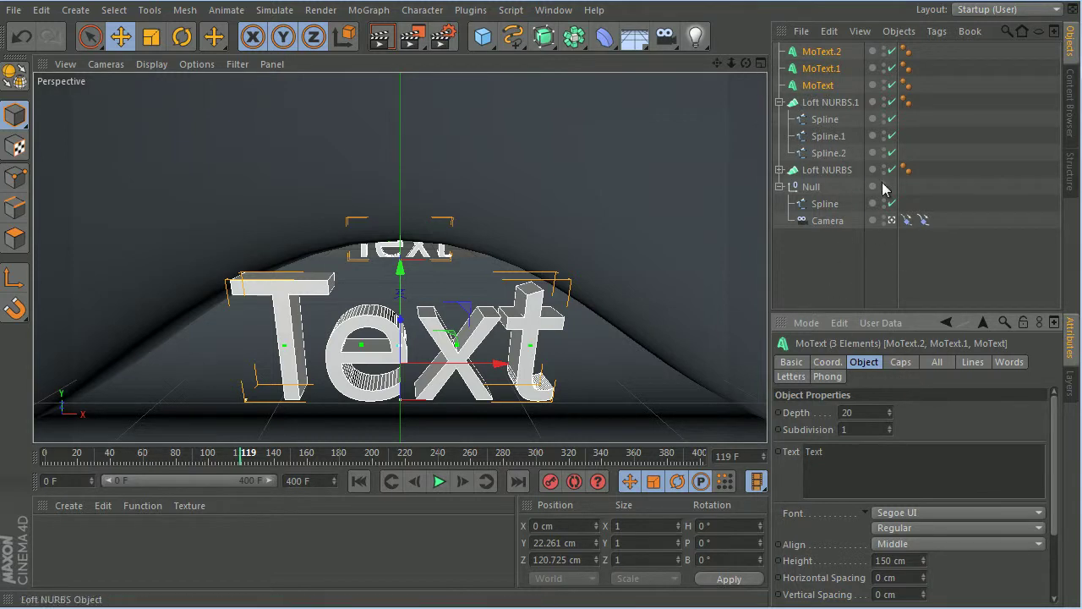
# - Play the animation from frame 0 through the scene camera to check the resized texts, and return to frame 0
pyautogui.click(893, 221)
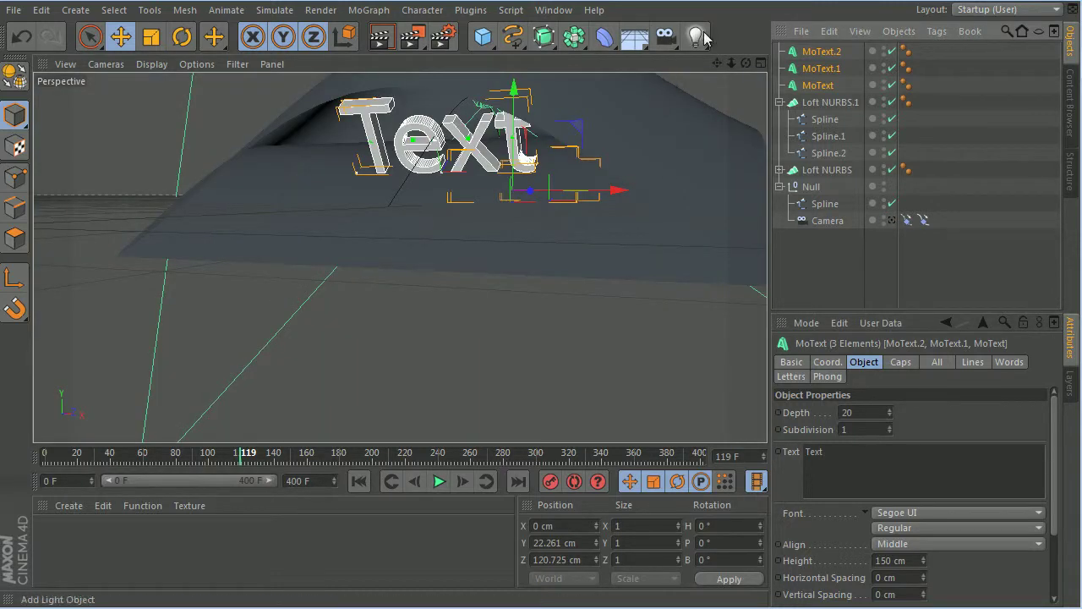
pyautogui.click(891, 220)
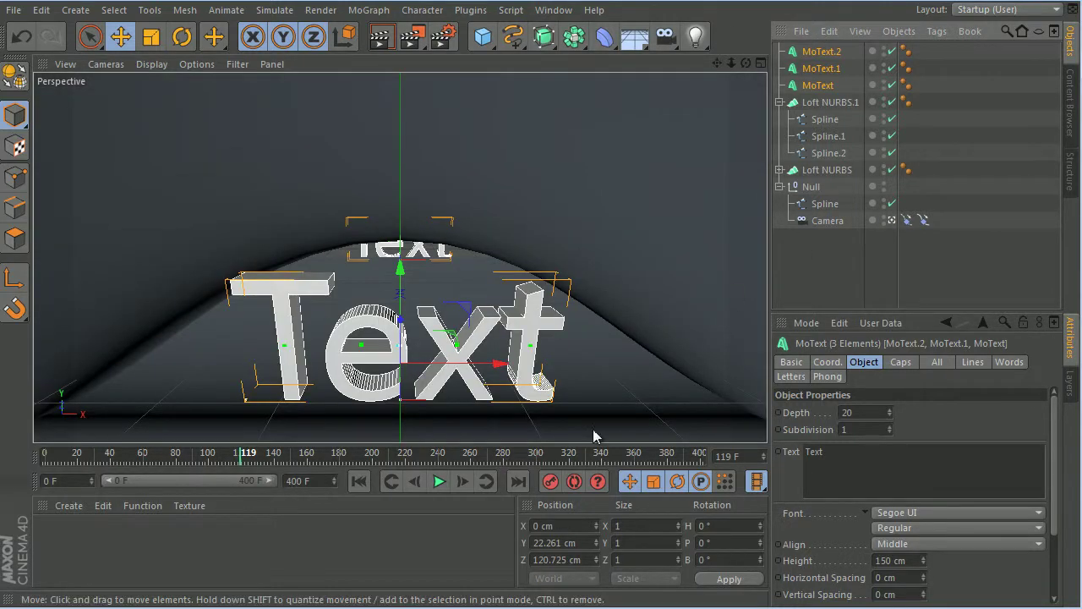
pyautogui.moveTo(142, 456); pyautogui.dragTo(7, 475)
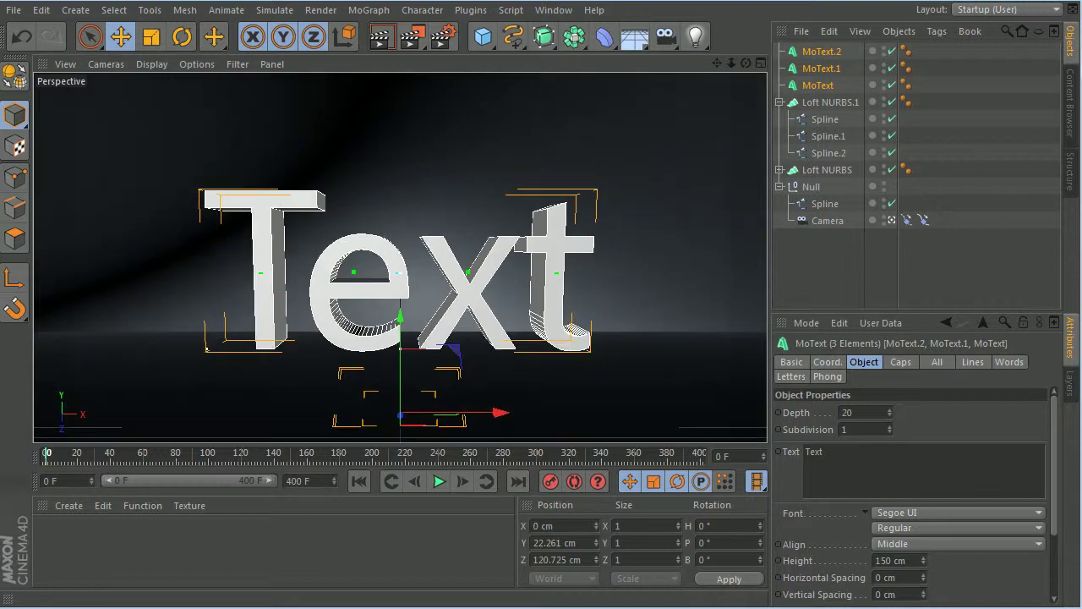
pyautogui.click(439, 481)
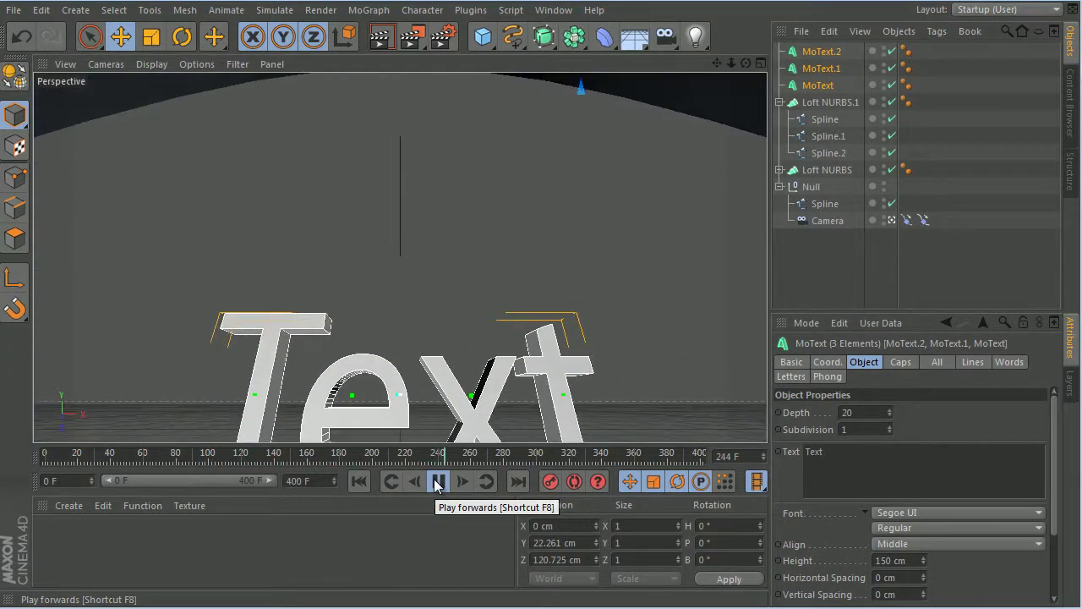
pyautogui.click(438, 481)
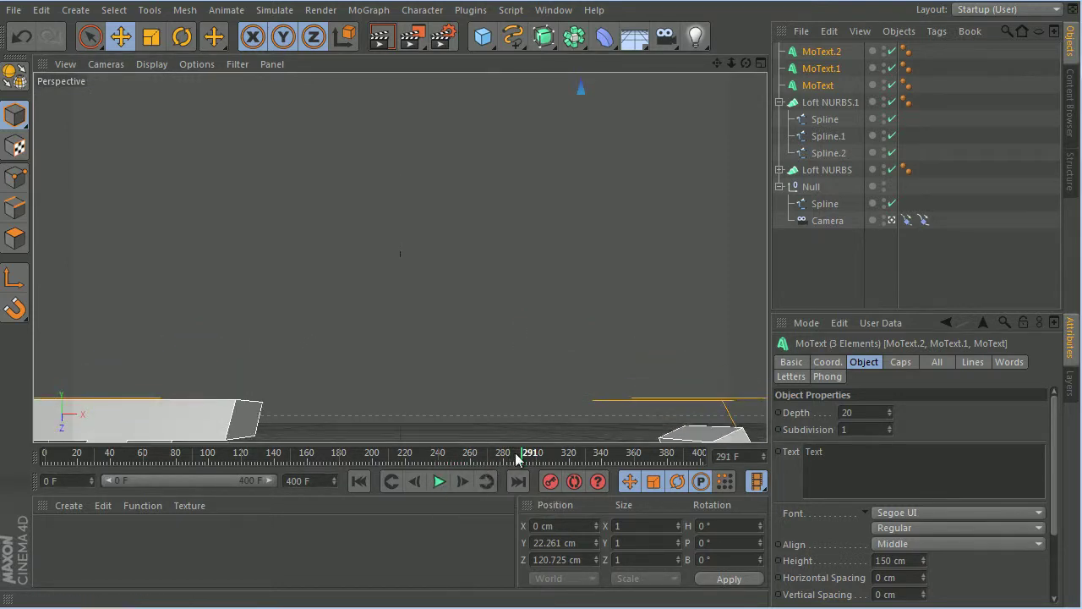
pyautogui.moveTo(519, 460); pyautogui.dragTo(17, 459)
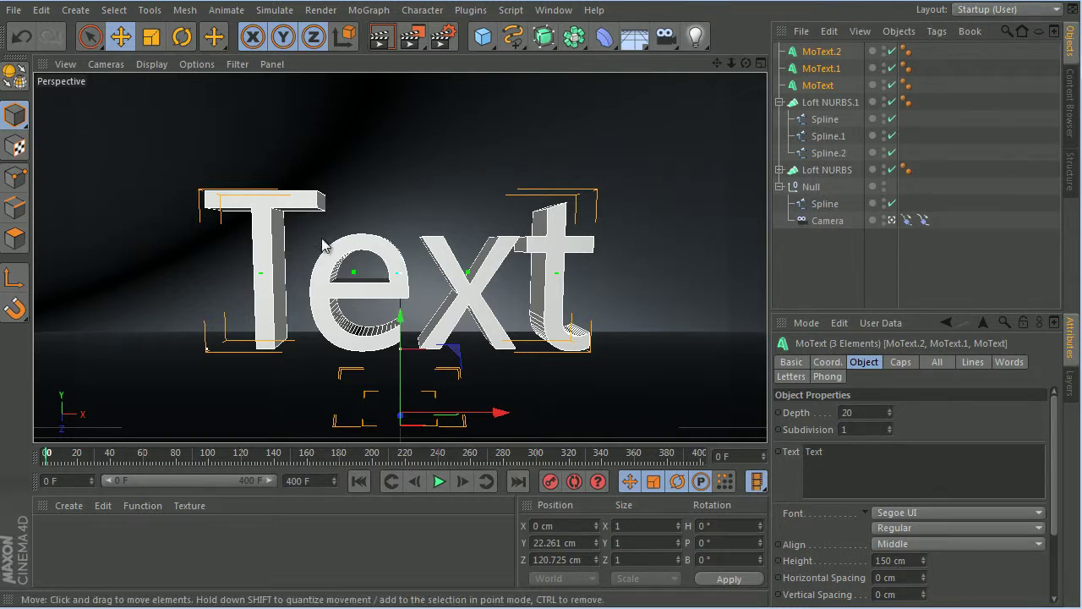
# - Add an Omni light, leave the scene camera's view and move the light along Z to -800 cm
pyautogui.click(819, 52)
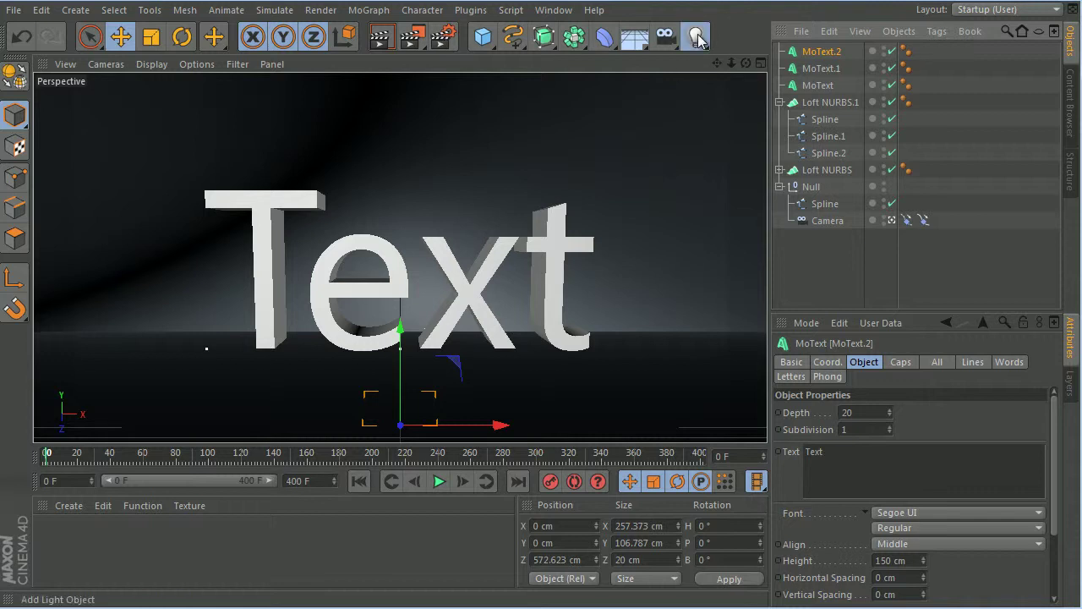
pyautogui.moveTo(695, 36); pyautogui.dragTo(751, 49)
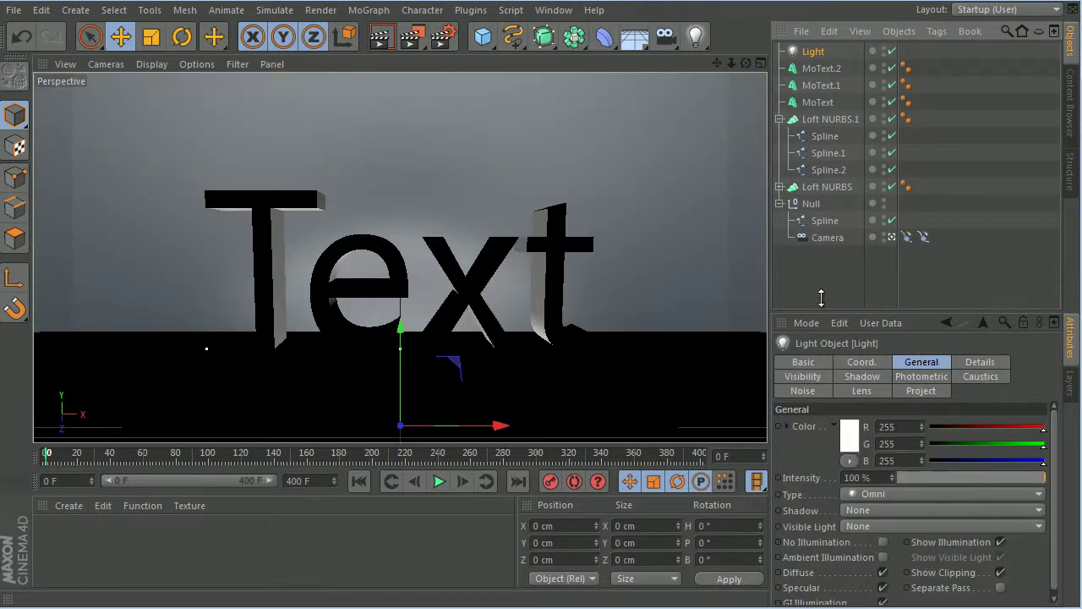
pyautogui.click(891, 237)
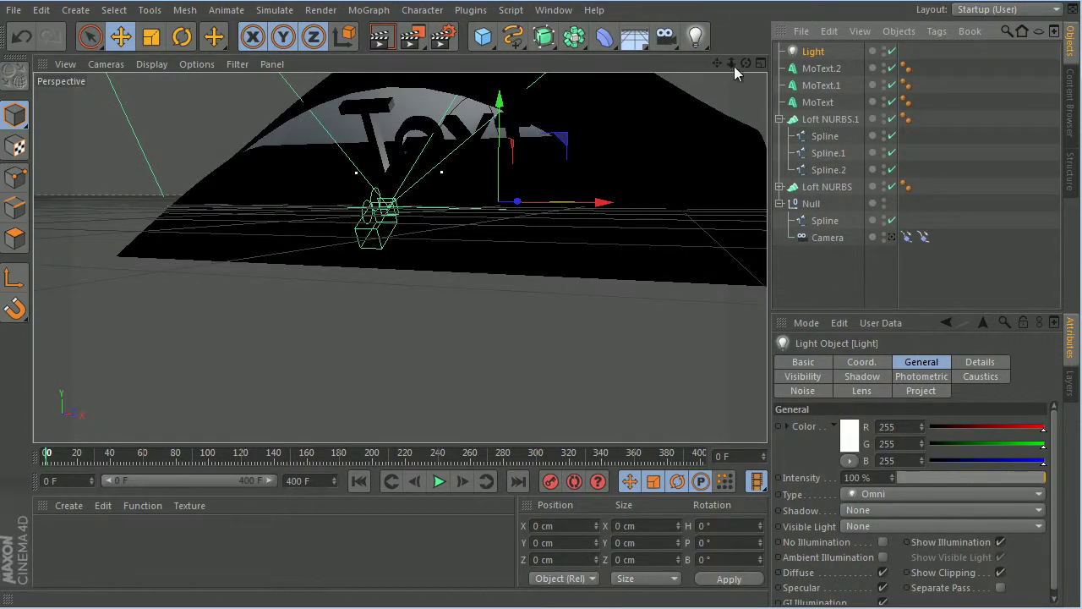
pyautogui.moveTo(747, 64)
pyautogui.mouseDown()
pyautogui.moveTo(568, 312)
pyautogui.moveTo(580, 311)
pyautogui.moveTo(573, 306)
pyautogui.moveTo(738, 62)
pyautogui.mouseUp()
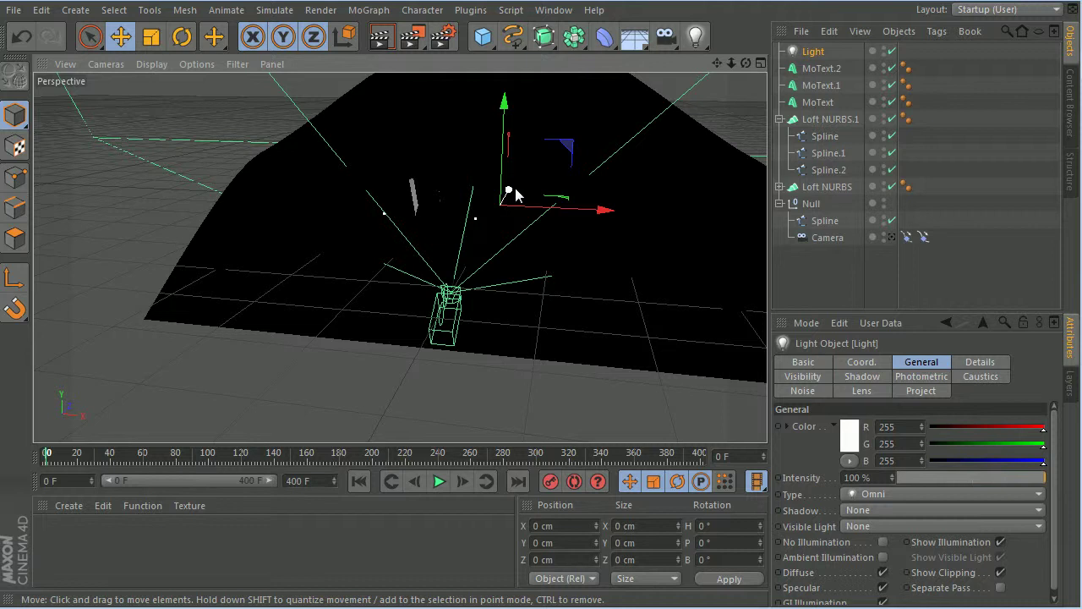
pyautogui.moveTo(516, 194); pyautogui.dragTo(433, 394)
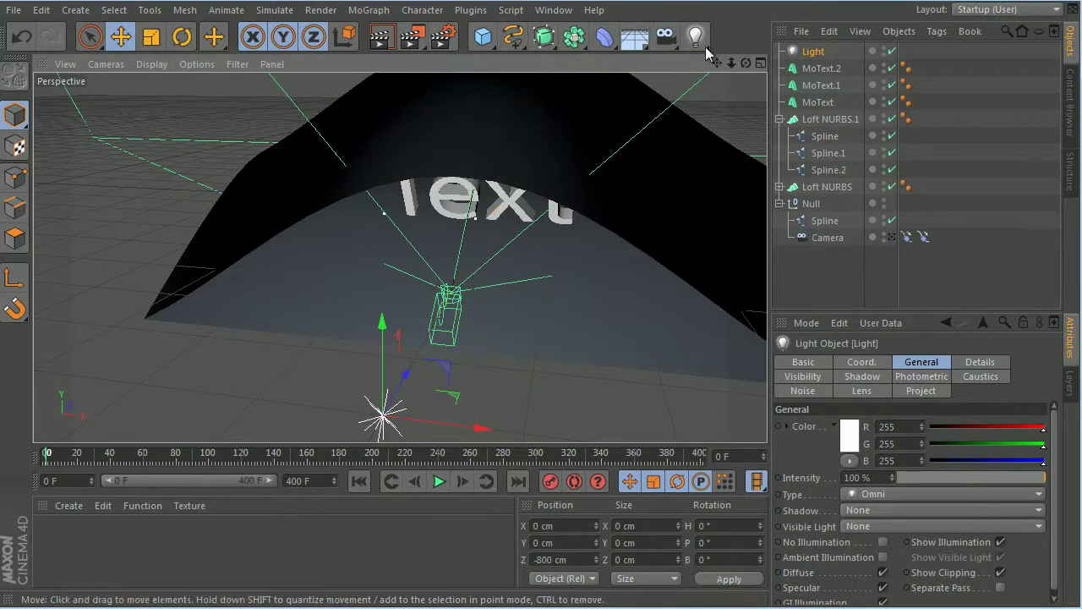
# - Reposition the light below the scene camera at about Y -52 cm and Z -610 cm
pyautogui.moveTo(747, 63); pyautogui.dragTo(574, 316)
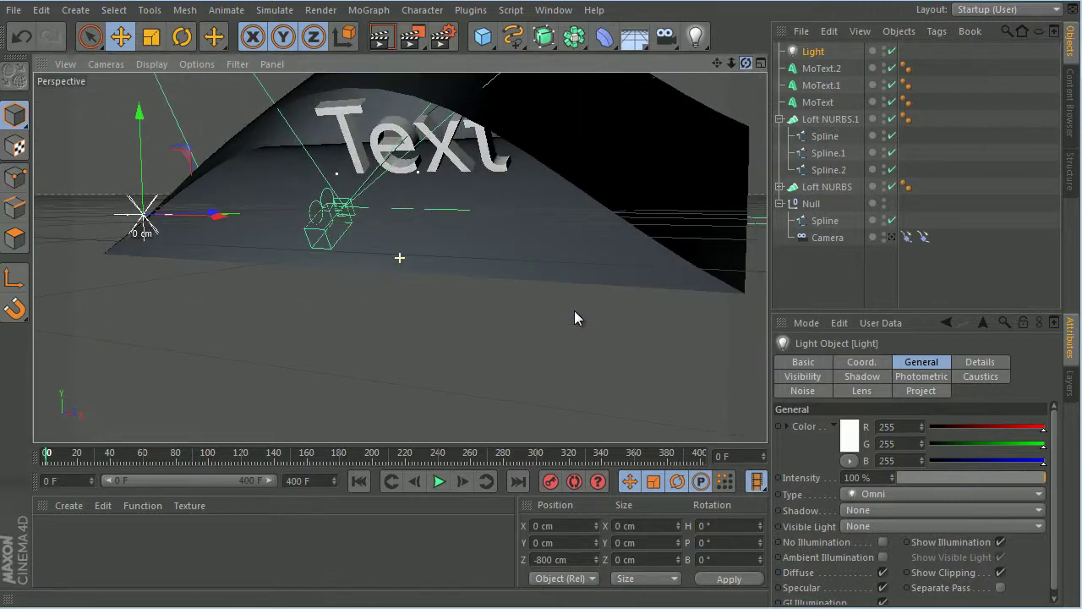
pyautogui.moveTo(146, 139); pyautogui.dragTo(189, 278)
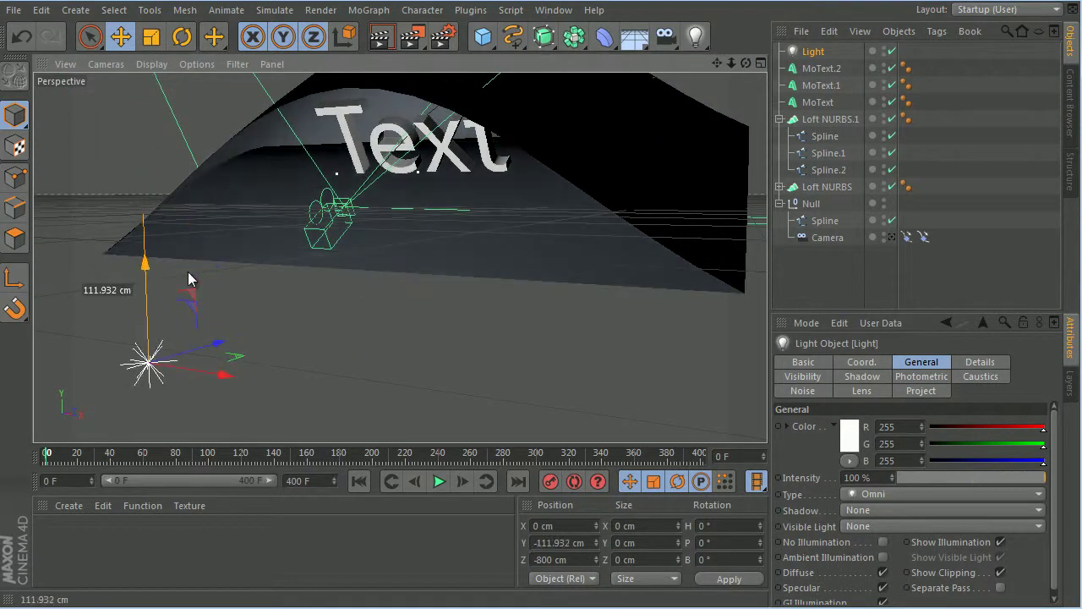
pyautogui.moveTo(207, 346); pyautogui.dragTo(338, 295)
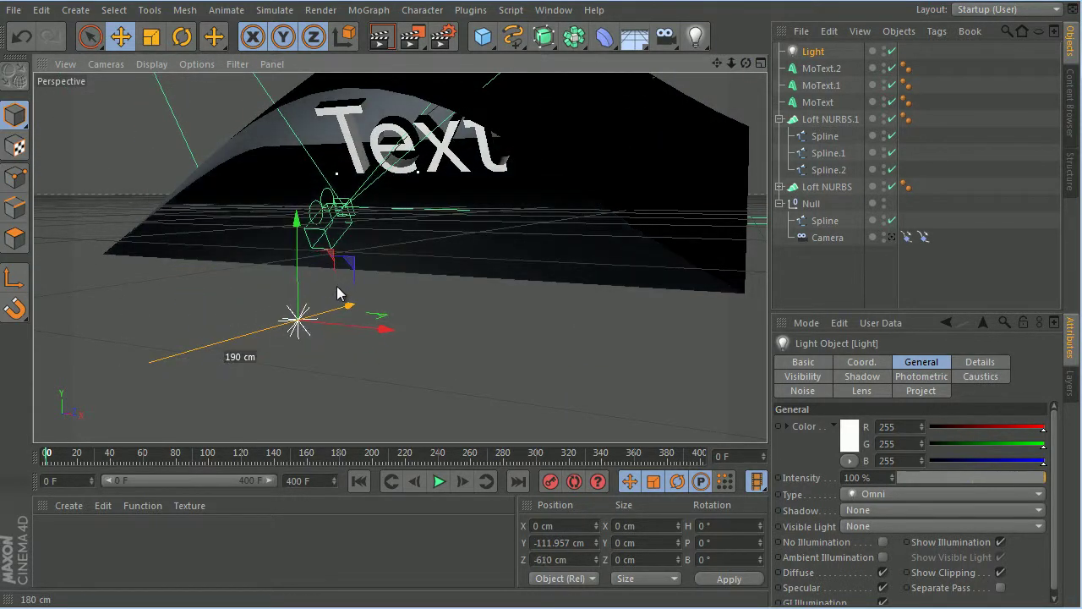
pyautogui.moveTo(298, 218); pyautogui.dragTo(297, 173)
# - Set the light's color to pure red, RGB 255, 0, 0
pyautogui.moveTo(746, 63)
pyautogui.mouseDown()
pyautogui.moveTo(572, 312)
pyautogui.moveTo(745, 67)
pyautogui.mouseUp()
pyautogui.click(852, 433)
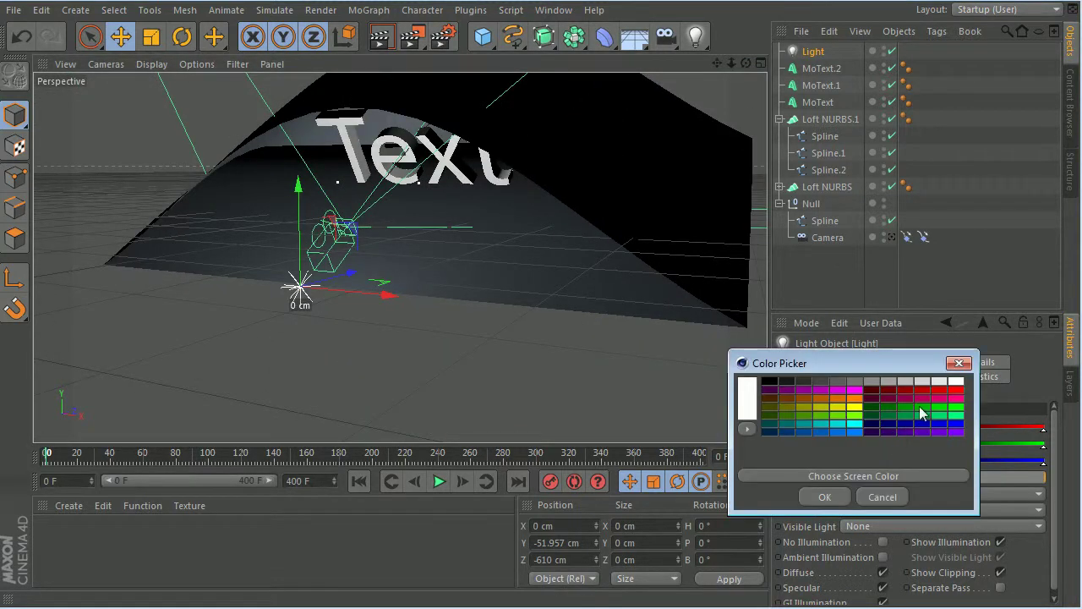
pyautogui.click(957, 391)
pyautogui.click(825, 497)
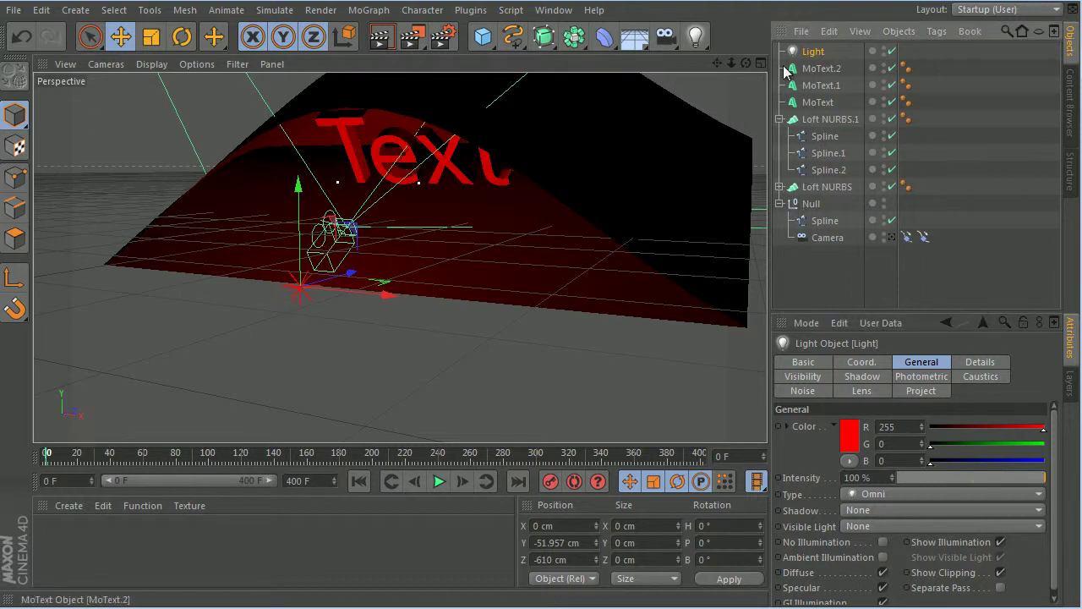
# - Duplicate the red light twice and place the copies on either side of it, at X 320 cm and X -320 cm
pyautogui.keyDown('ctrl'); pyautogui.moveTo(805, 49); pyautogui.dragTo(813, 50); pyautogui.keyUp('ctrl')
pyautogui.moveTo(382, 294); pyautogui.dragTo(733, 349)
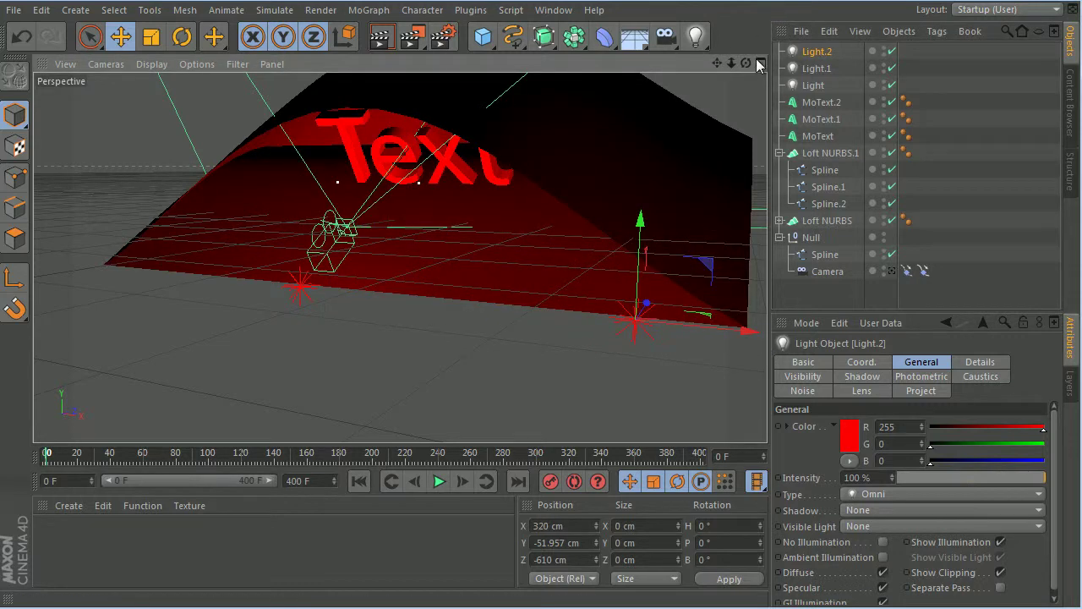
pyautogui.moveTo(746, 64); pyautogui.dragTo(574, 311)
pyautogui.click(816, 68)
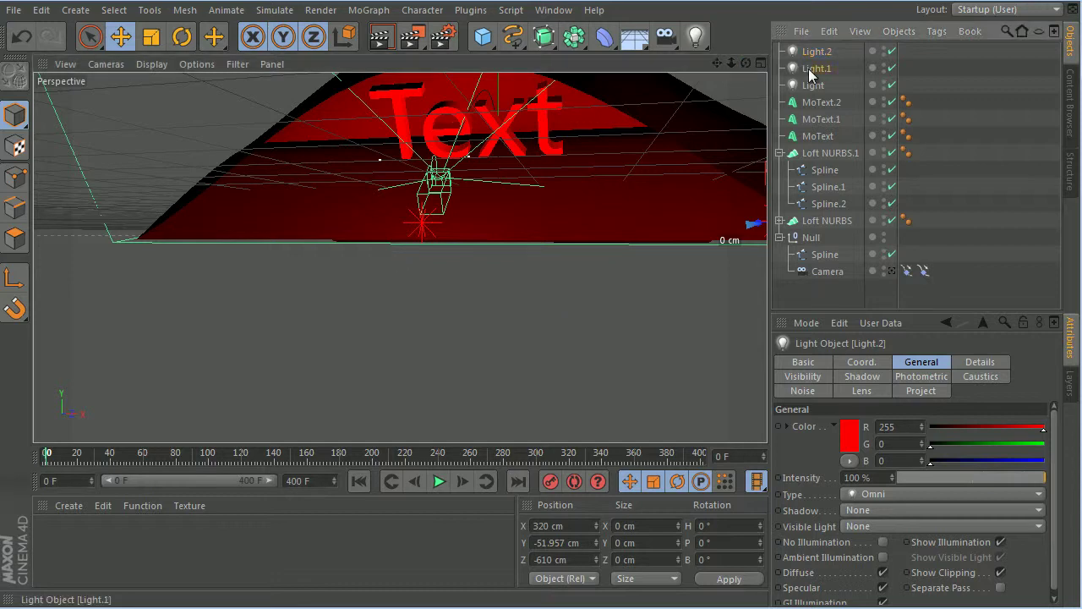
pyautogui.moveTo(515, 230); pyautogui.dragTo(228, 259)
pyautogui.moveTo(746, 63); pyautogui.dragTo(574, 312)
pyautogui.keyDown('alt'); pyautogui.moveTo(574, 311); pyautogui.dragTo(575, 313); pyautogui.keyUp('alt')
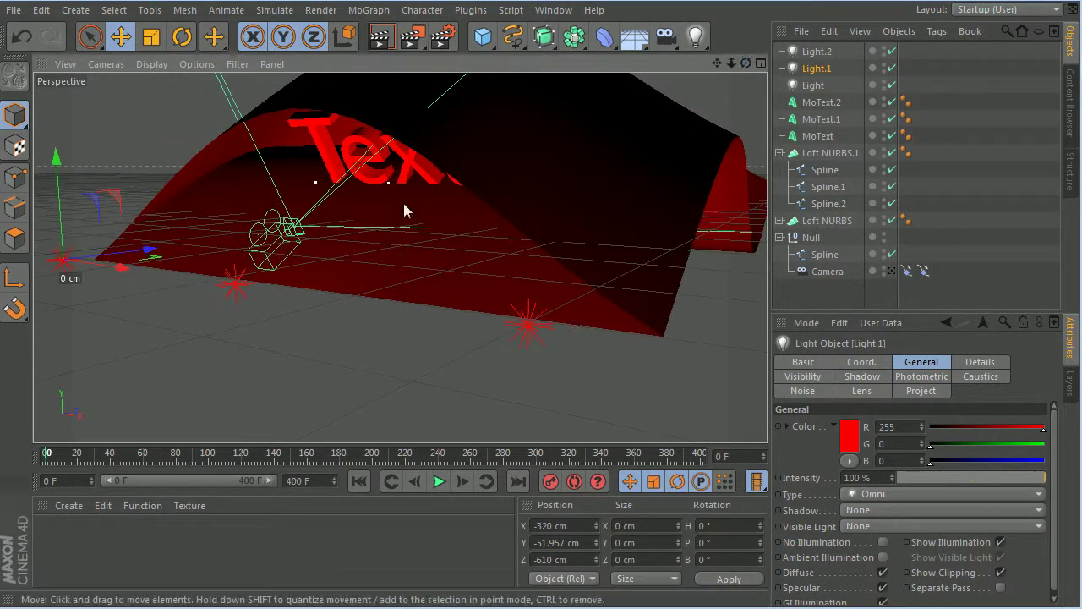
# - Move the two side lights together into the tunnel and up, to about Z -233 cm and Y 113 cm
pyautogui.click(816, 53)
pyautogui.keyDown('ctrl'); pyautogui.click(817, 69); pyautogui.keyUp('ctrl')
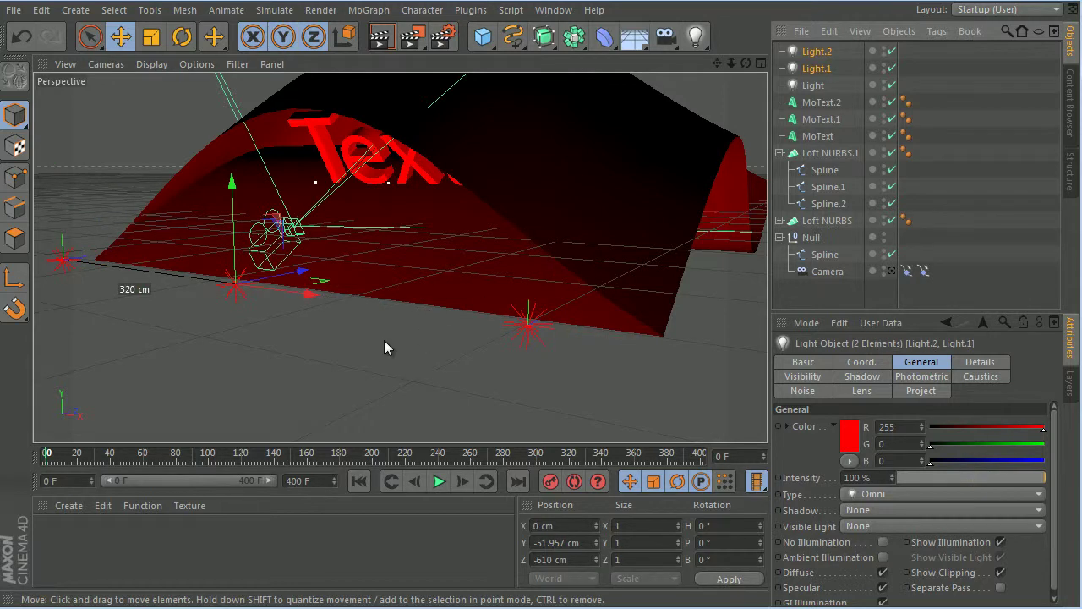
pyautogui.moveTo(286, 276); pyautogui.dragTo(464, 251)
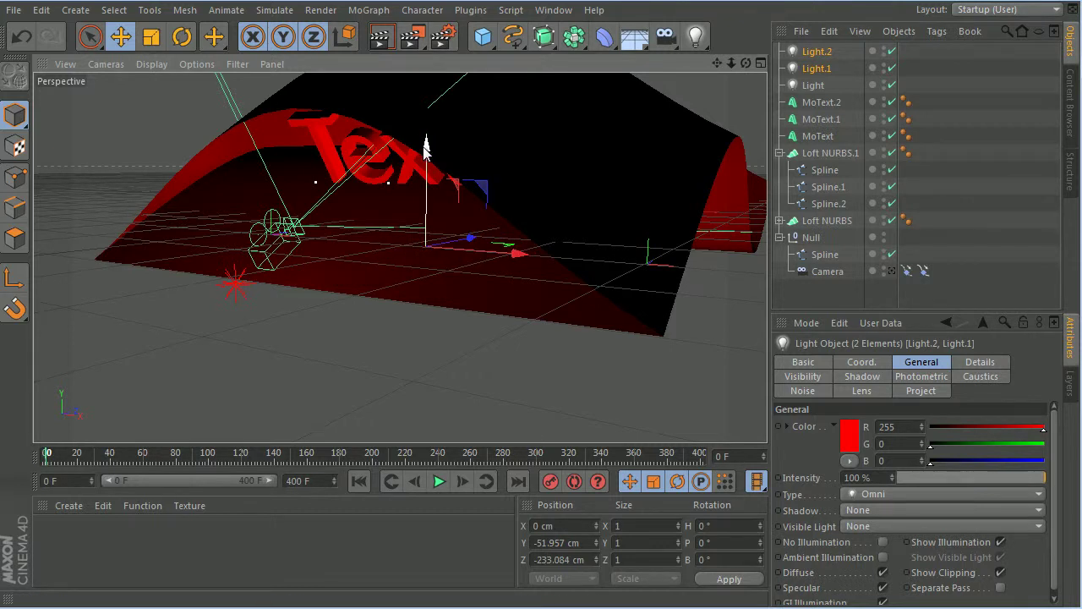
pyautogui.moveTo(426, 147); pyautogui.dragTo(574, 310)
# - Look through the scene camera and render the view to check the lighting around the first text
pyautogui.moveTo(746, 63); pyautogui.dragTo(574, 311)
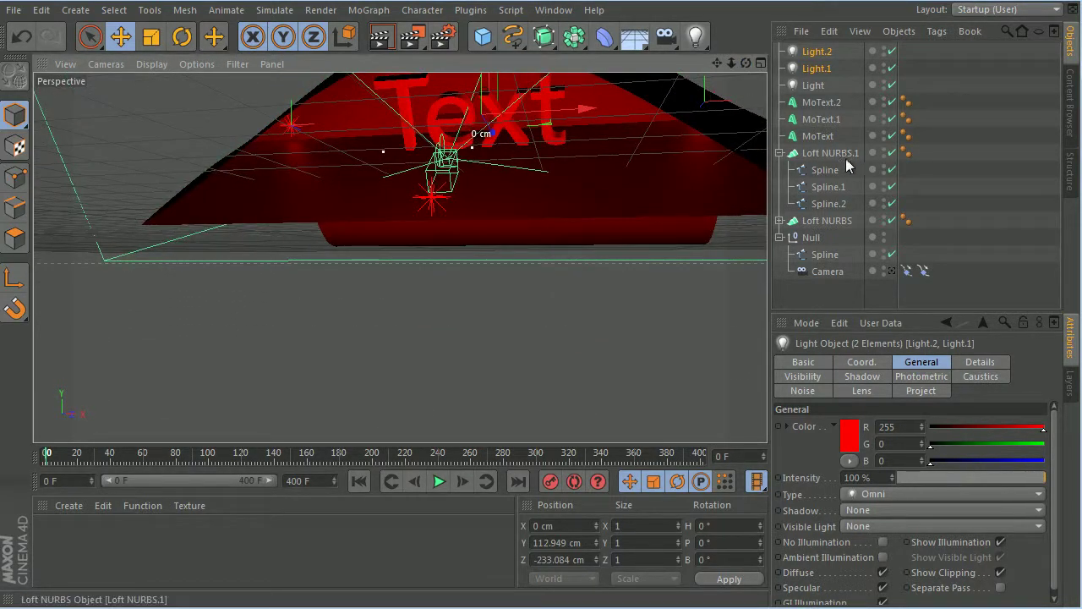
pyautogui.click(891, 270)
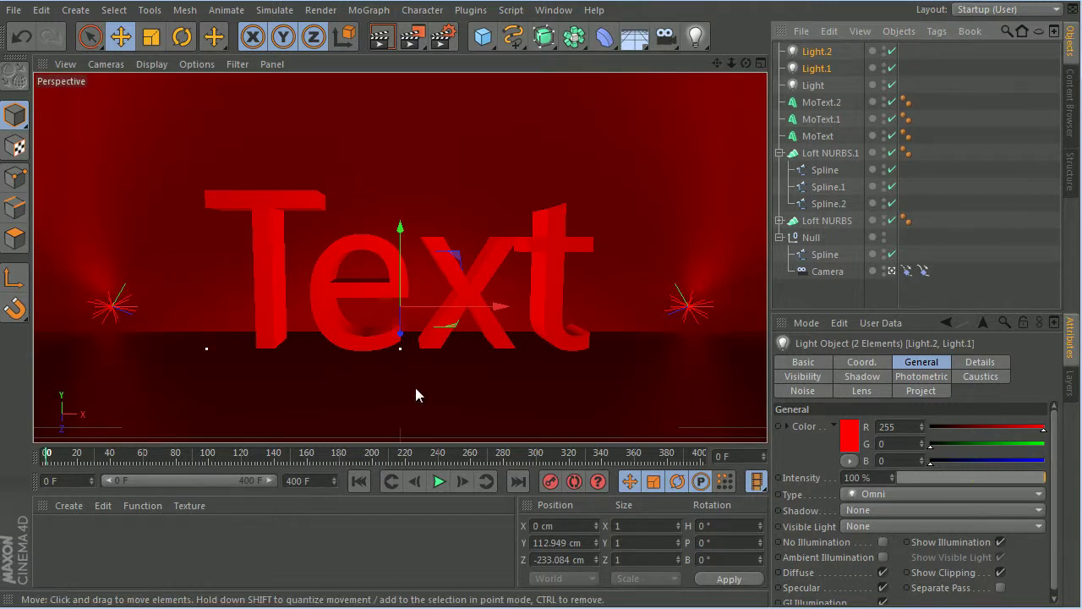
pyautogui.hotkey('ctrl', 'r')
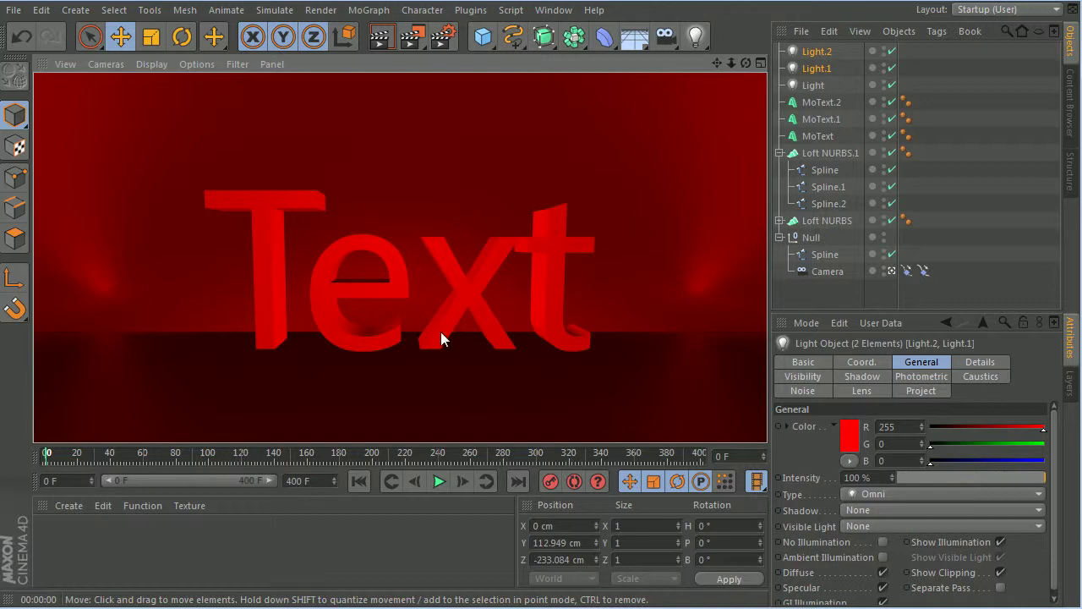
# - Leave the camera view, duplicate the pair of side lights and move the copies to about Z 221 cm and Y -55 cm
pyautogui.click(891, 270)
pyautogui.moveTo(746, 63); pyautogui.dragTo(575, 314)
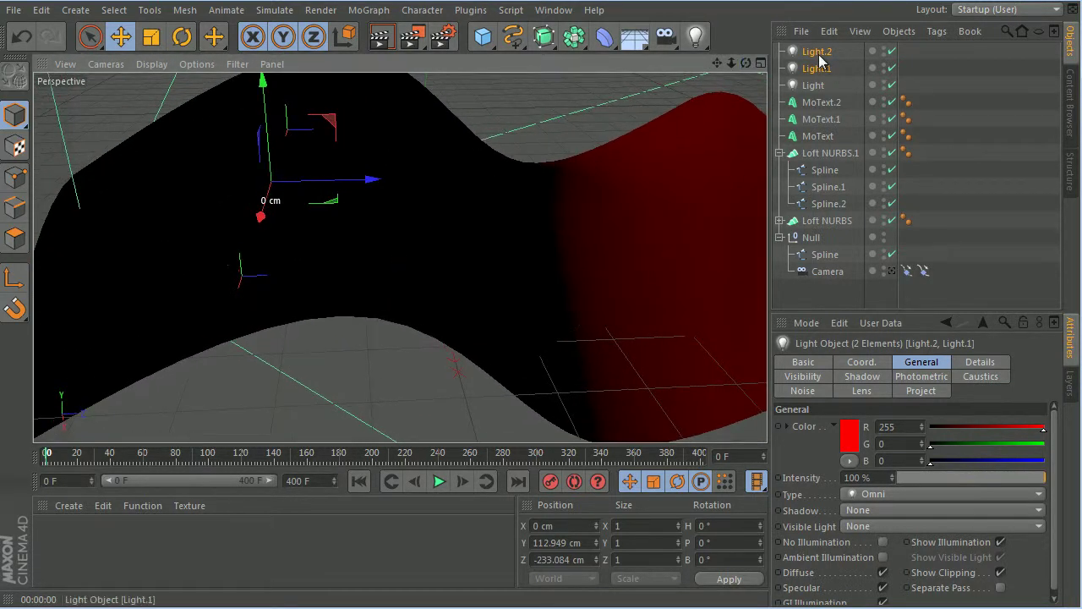
pyautogui.keyDown('ctrl'); pyautogui.moveTo(816, 52); pyautogui.dragTo(817, 46); pyautogui.keyUp('ctrl')
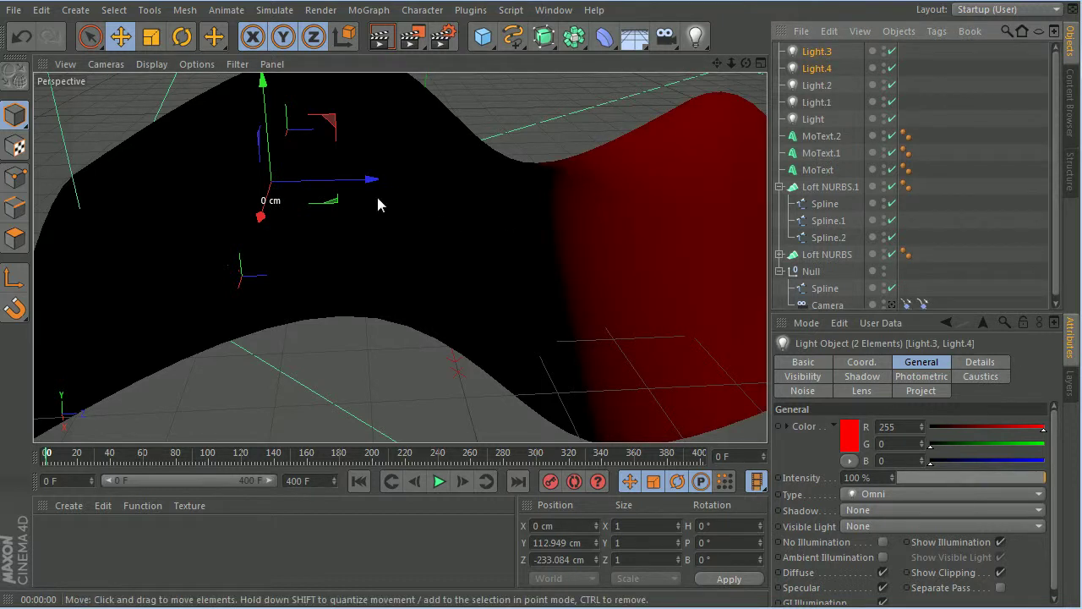
pyautogui.moveTo(376, 181); pyautogui.dragTo(664, 191)
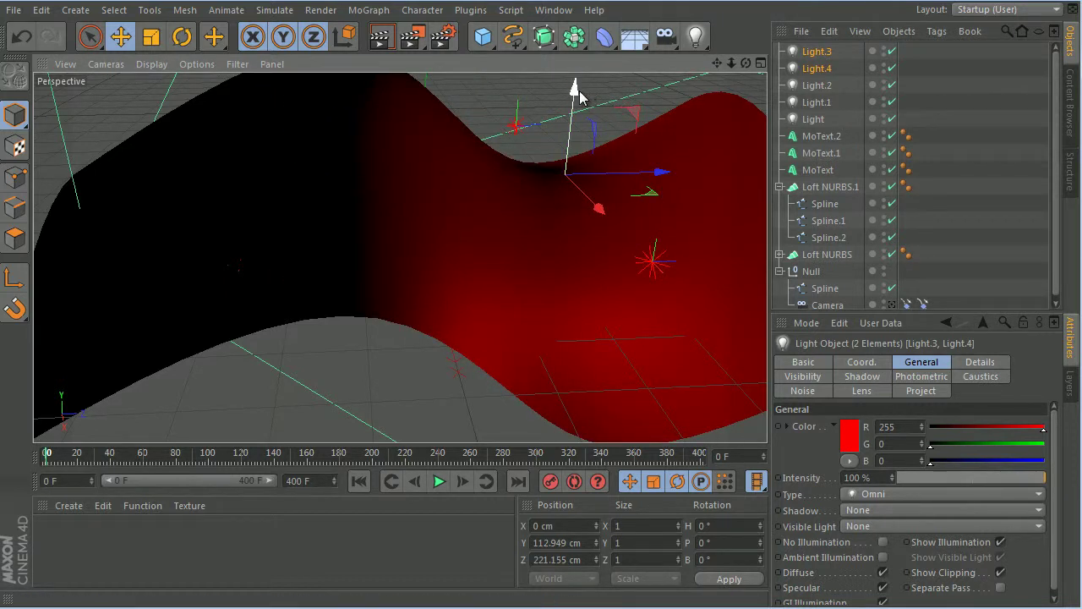
pyautogui.moveTo(578, 96); pyautogui.dragTo(586, 195)
# - Duplicate the newest light pair and move the copies toward the last text, to about Z 448 cm and Y 37 cm
pyautogui.moveTo(747, 64); pyautogui.dragTo(575, 317)
pyautogui.moveTo(815, 54); pyautogui.dragTo(815, 50)
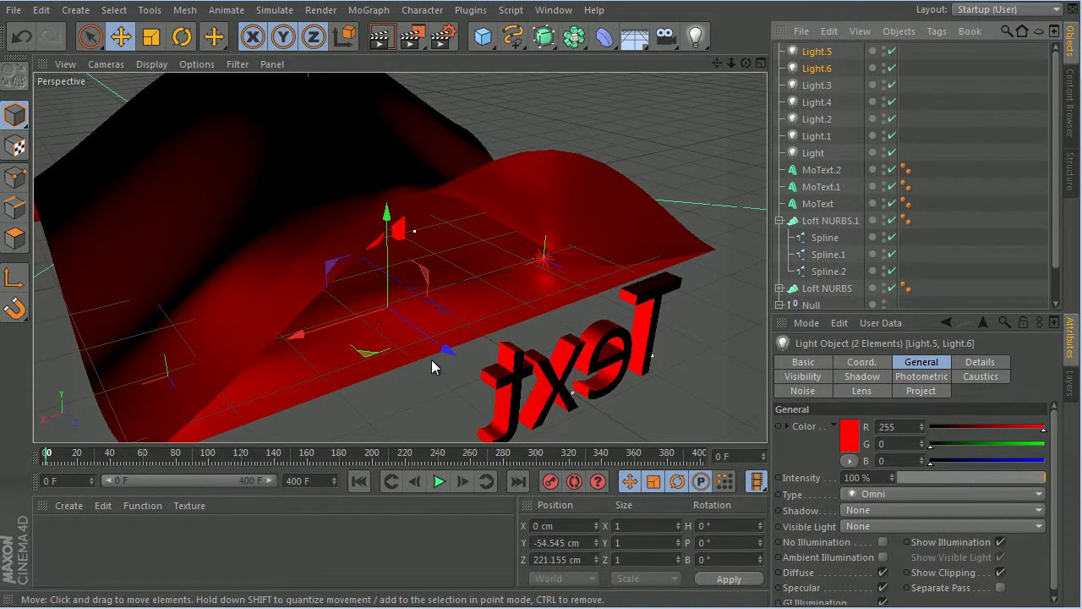
pyautogui.moveTo(448, 350); pyautogui.dragTo(583, 421)
pyautogui.moveTo(497, 311); pyautogui.dragTo(488, 221)
pyautogui.moveTo(746, 64); pyautogui.dragTo(592, 300)
pyautogui.moveTo(695, 249); pyautogui.dragTo(688, 244)
pyautogui.hotkey('ctrl', 'z')
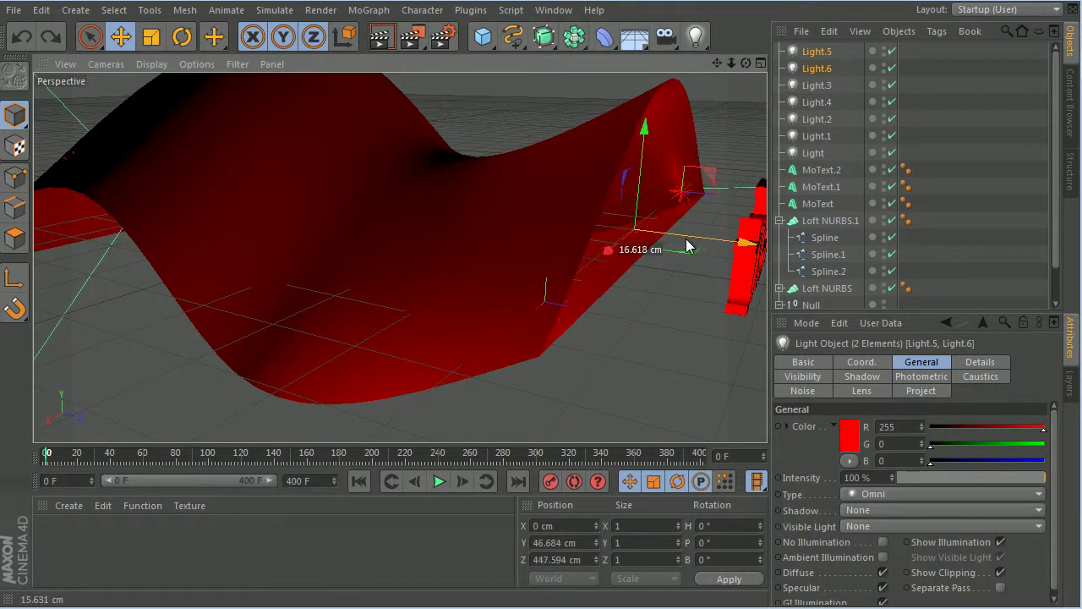
pyautogui.moveTo(645, 127); pyautogui.dragTo(641, 140)
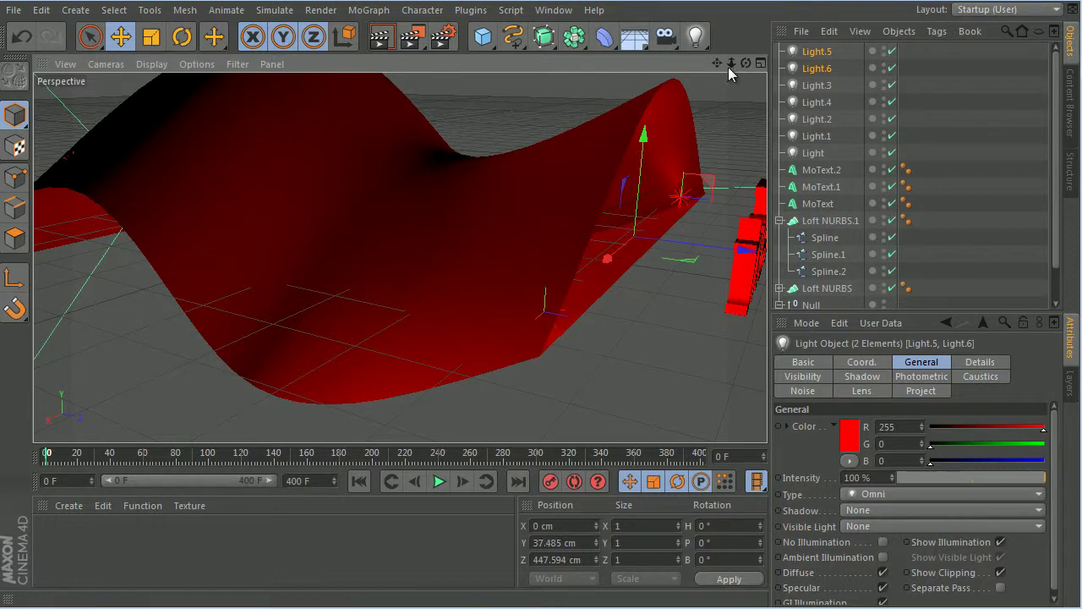
# - Return to the scene camera's view to check the light from all three pairs
pyautogui.moveTo(745, 60); pyautogui.dragTo(585, 312)
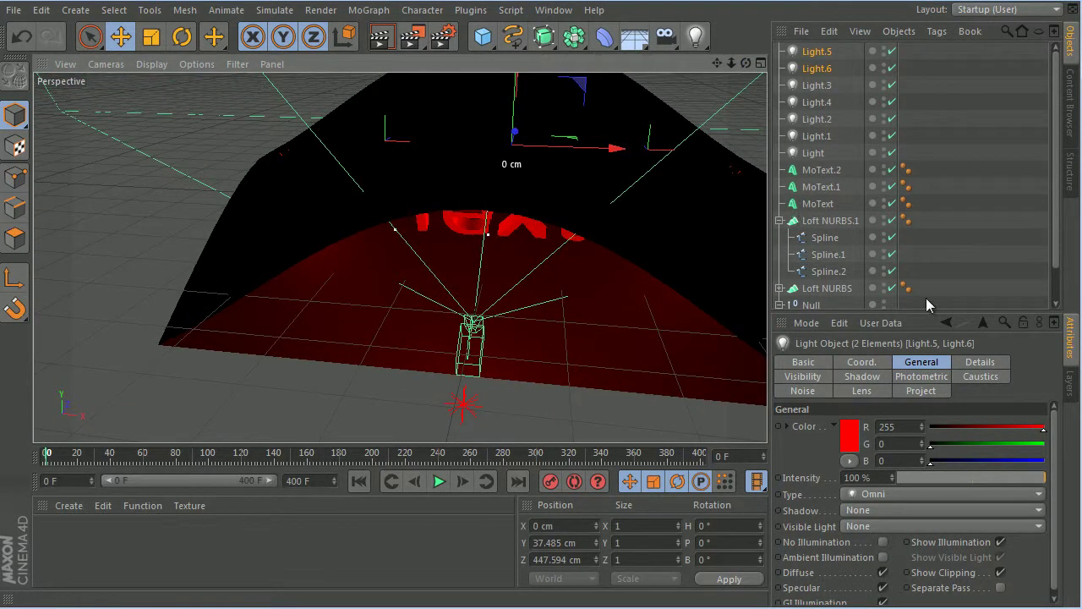
pyautogui.scroll(-2, 879, 292)
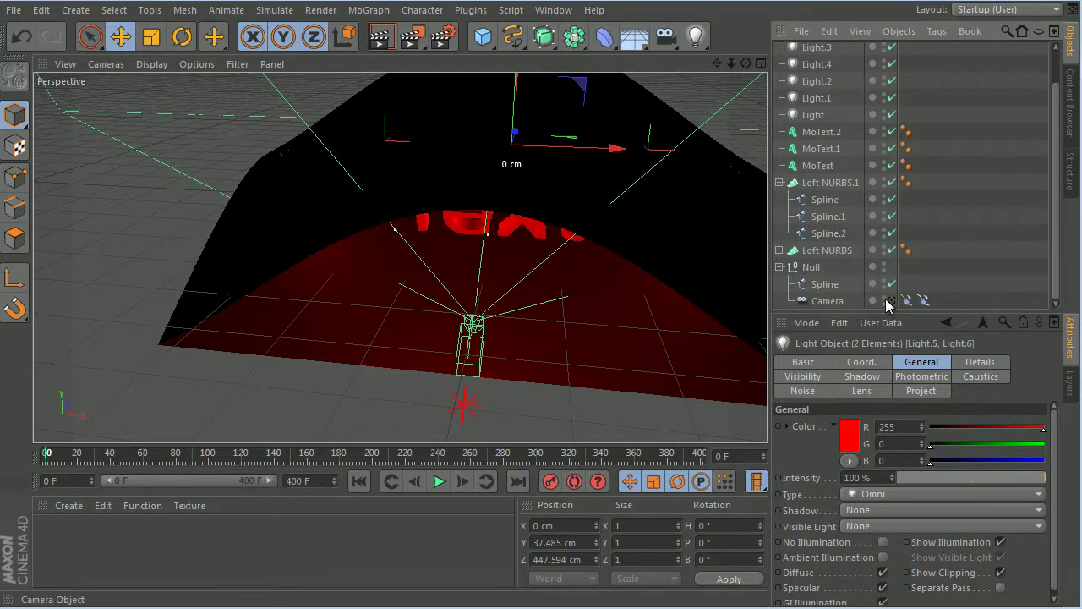
pyautogui.click(893, 301)
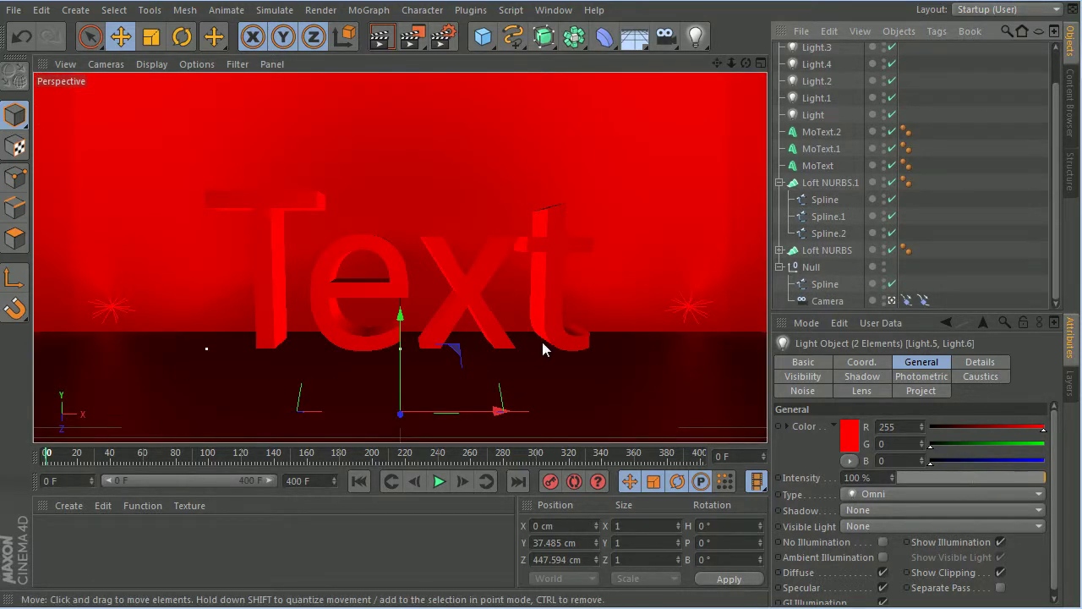
# - Create a new material from the Nukei shader
pyautogui.click(326, 534)
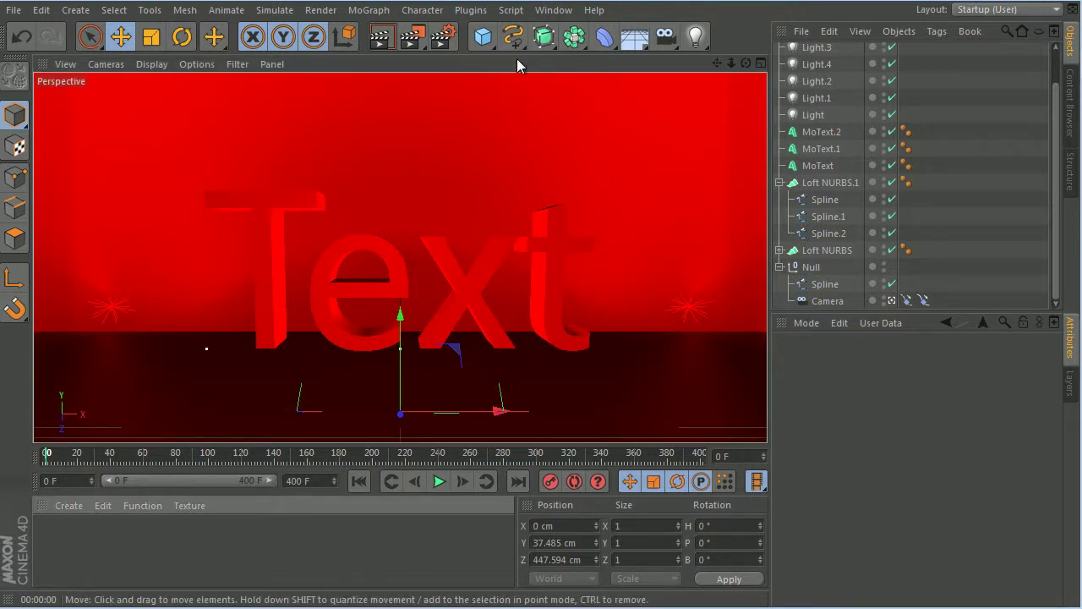
pyautogui.click(69, 506)
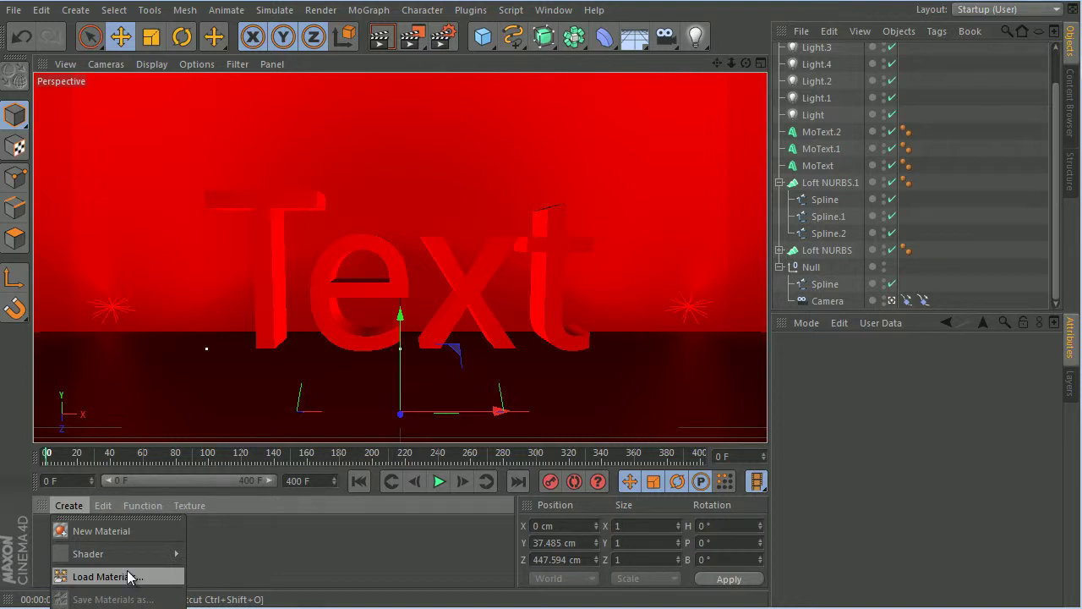
pyautogui.moveTo(113, 554)
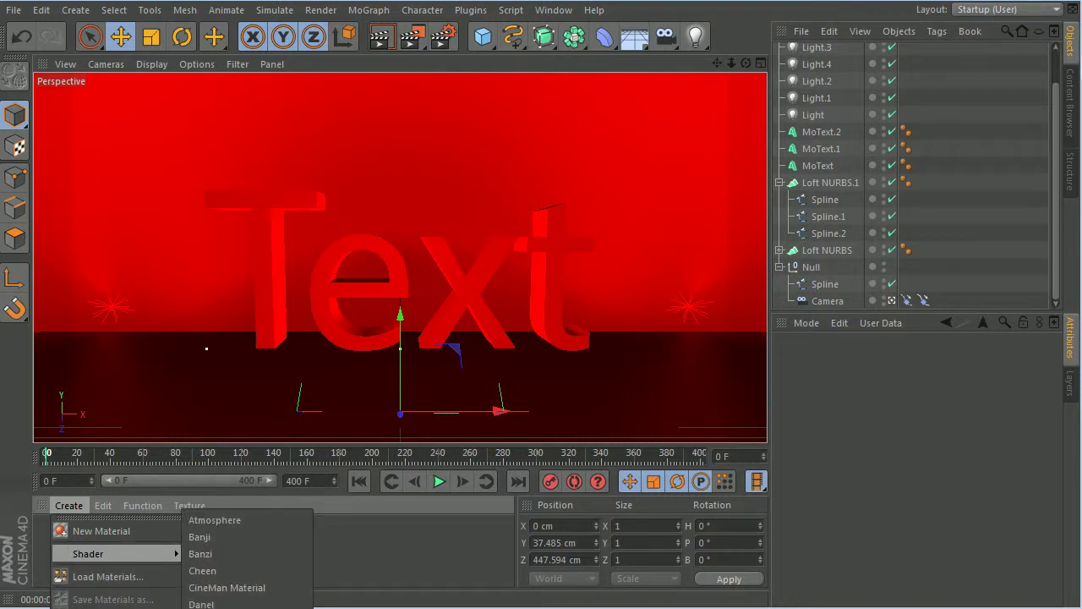
pyautogui.click(203, 607)
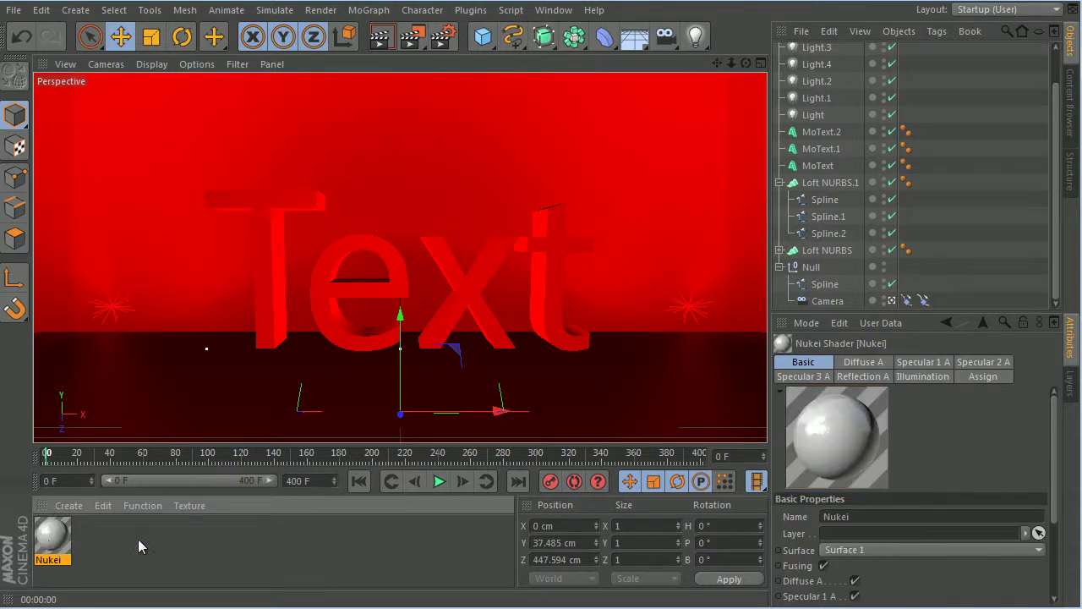
# - Set the Nukei material's Diffuse A color to black and close its editor
pyautogui.doubleClick(52, 537)
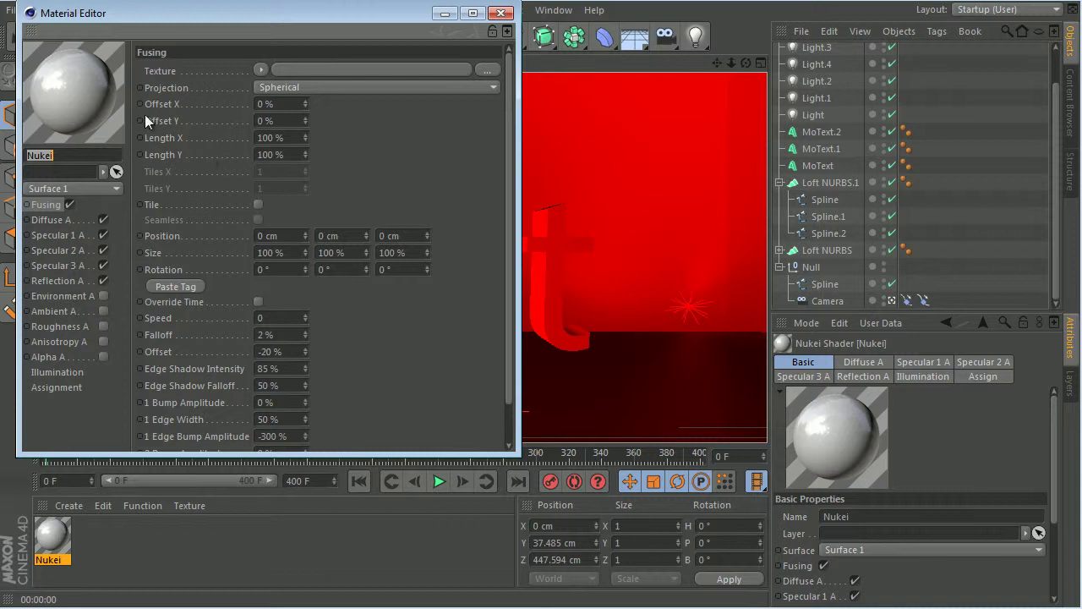
pyautogui.click(46, 220)
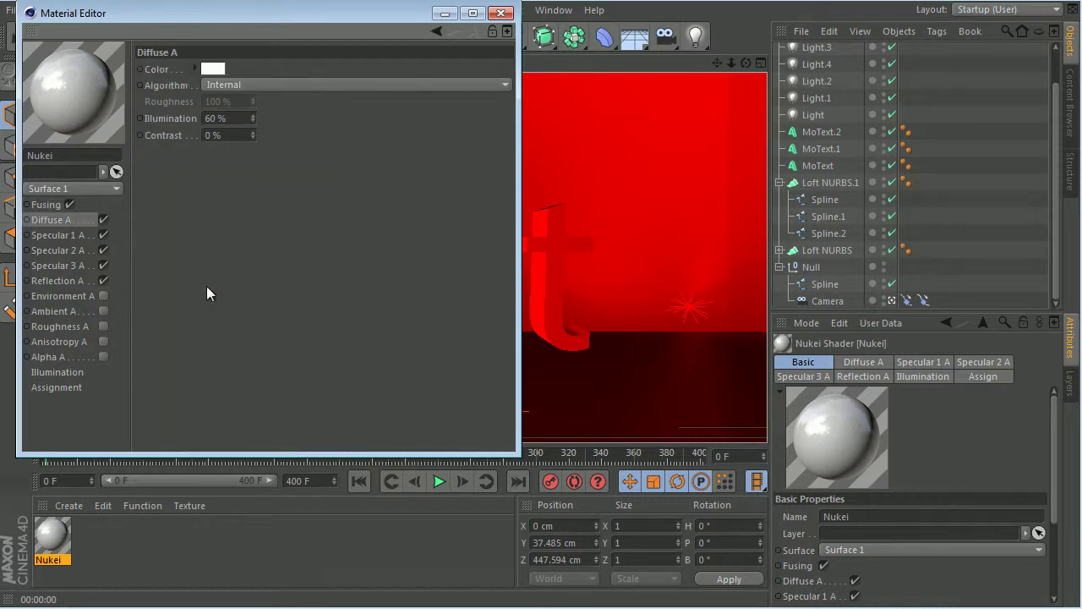
pyautogui.click(210, 69)
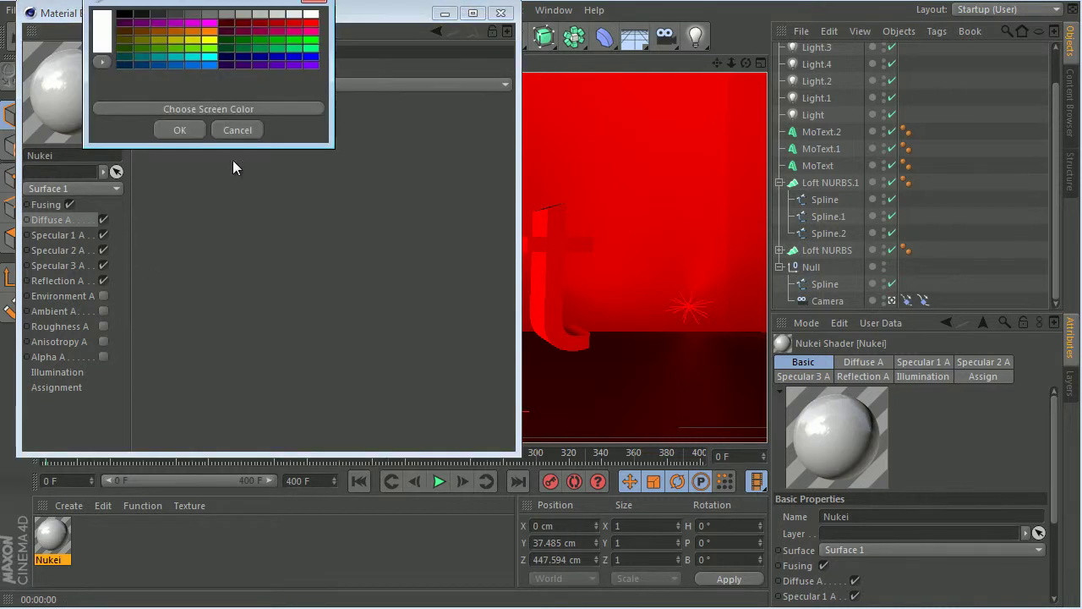
pyautogui.click(122, 21)
pyautogui.click(179, 128)
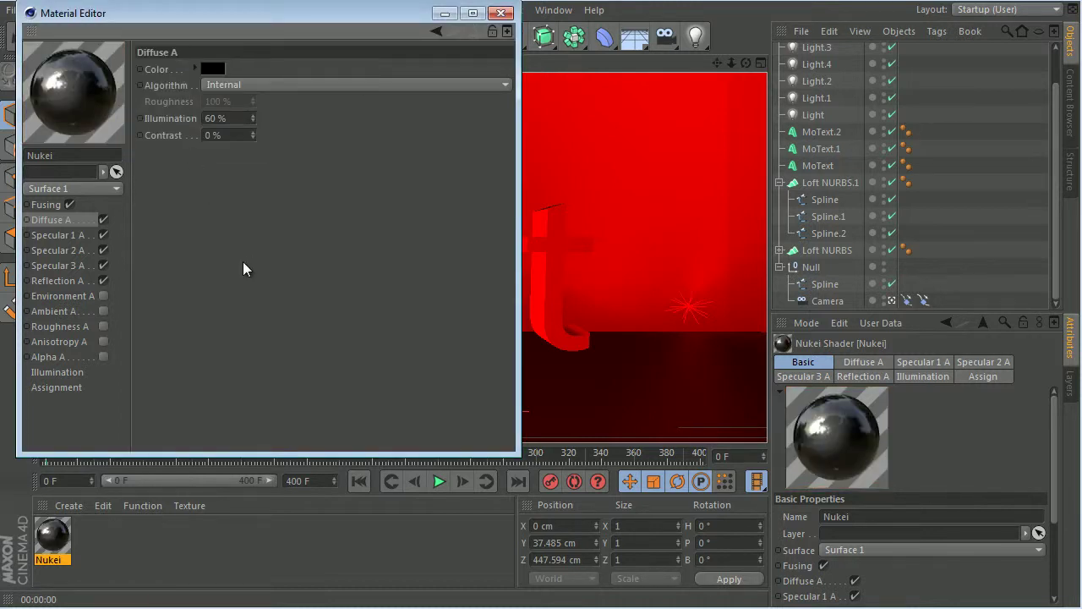
pyautogui.click(500, 14)
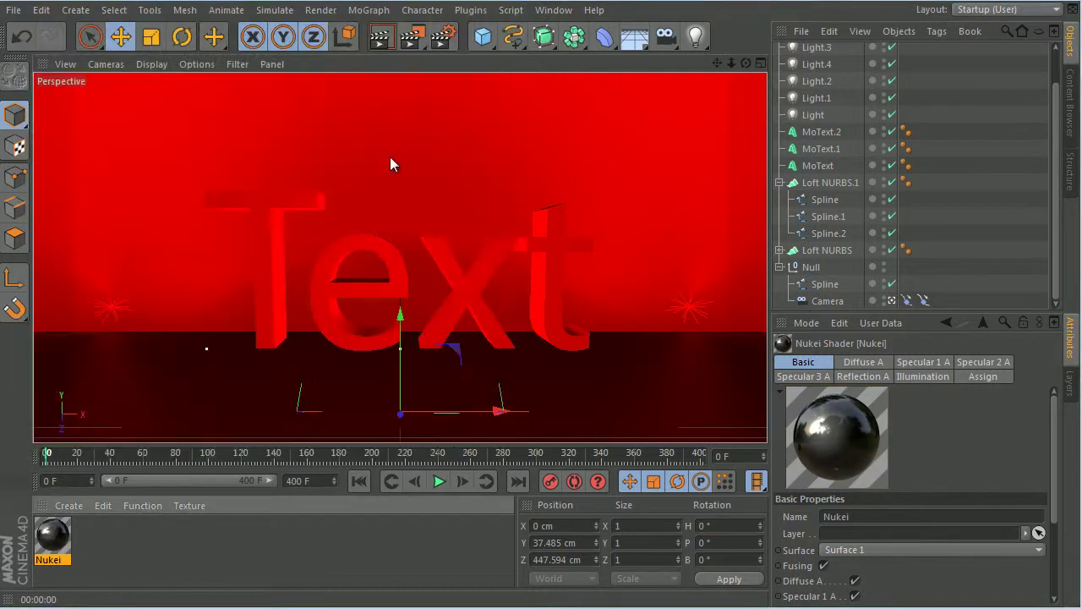
# - Apply the black Nukei material to both Loft NURBS surfaces, copying the texture tag from one to the other
pyautogui.click(829, 185)
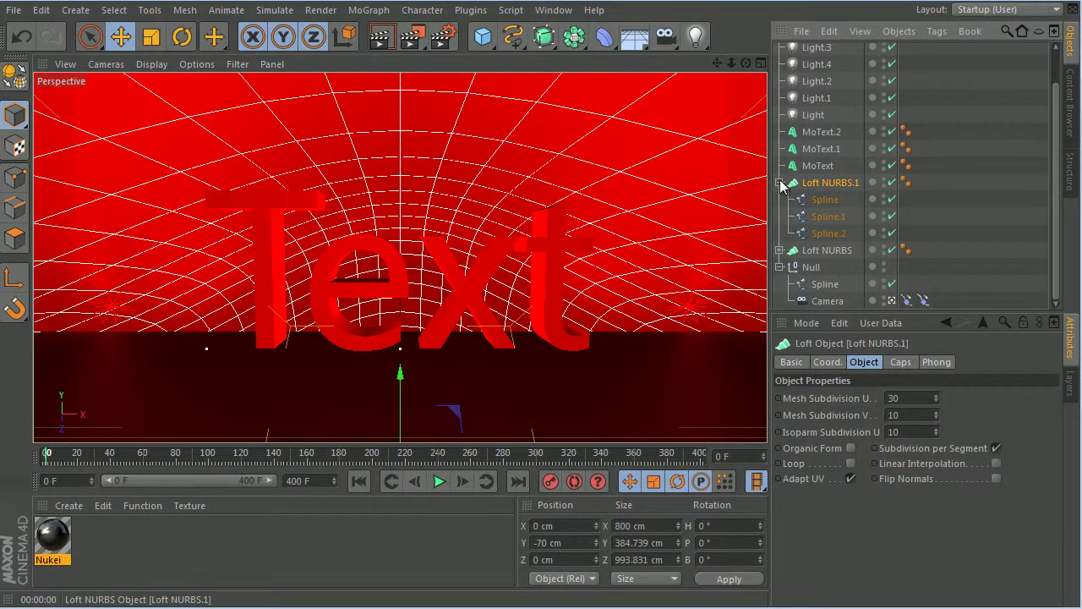
pyautogui.click(779, 183)
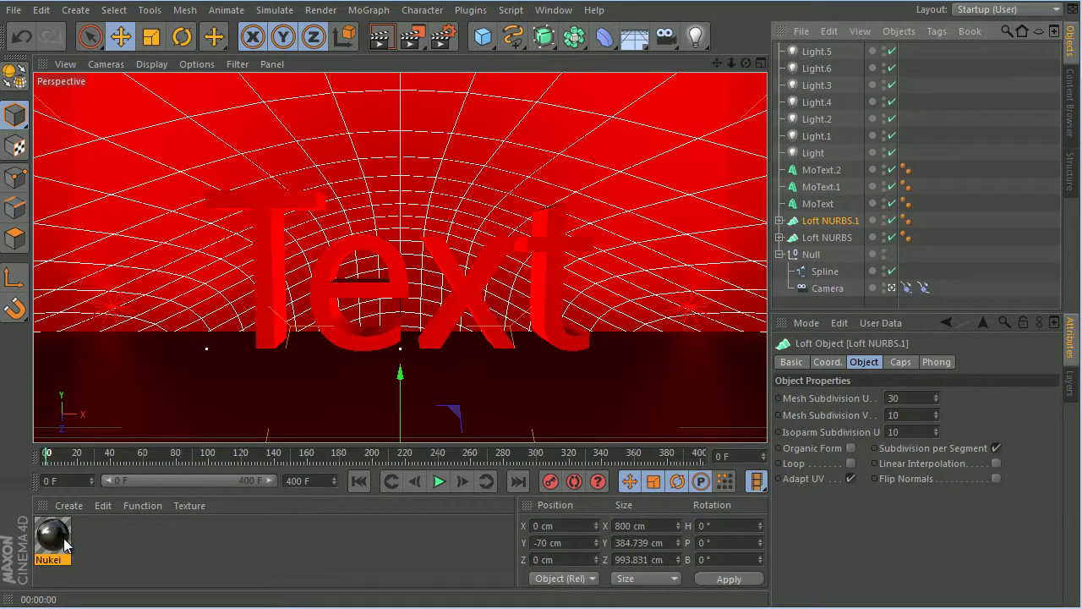
pyautogui.moveTo(66, 545); pyautogui.dragTo(850, 221)
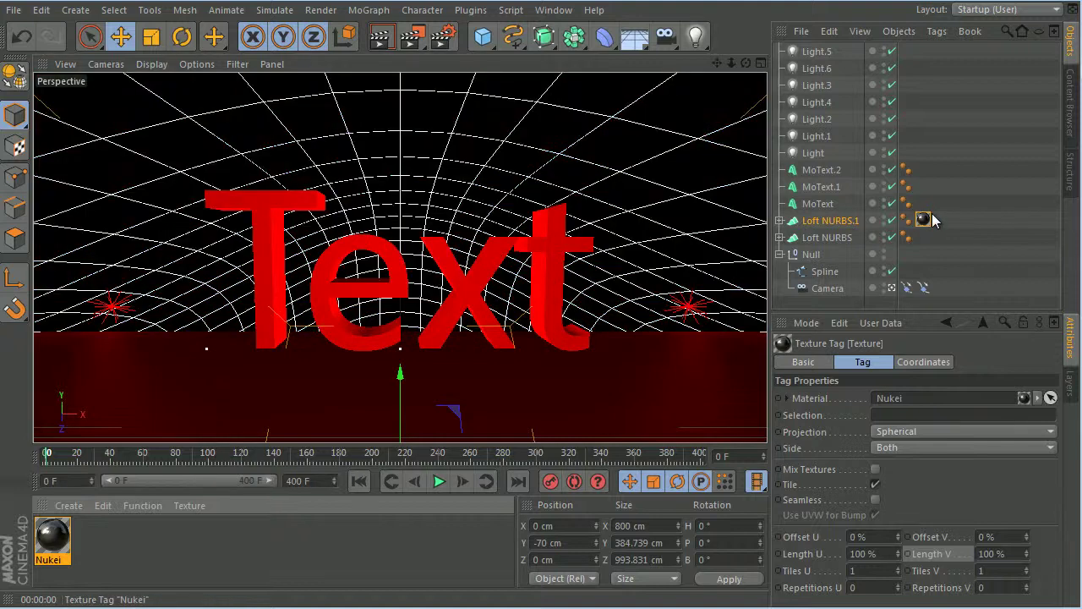
pyautogui.keyDown('ctrl'); pyautogui.moveTo(933, 243); pyautogui.dragTo(924, 238); pyautogui.keyUp('ctrl')
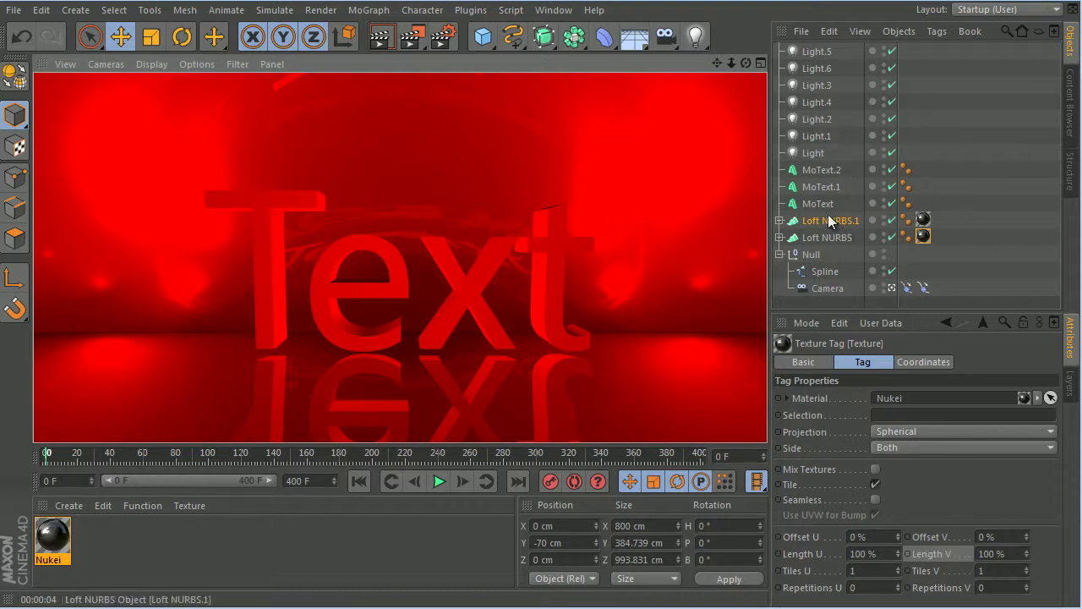
# - Set the shadow type of all seven lights to Shadow Maps (Soft)
pyautogui.click(817, 52)
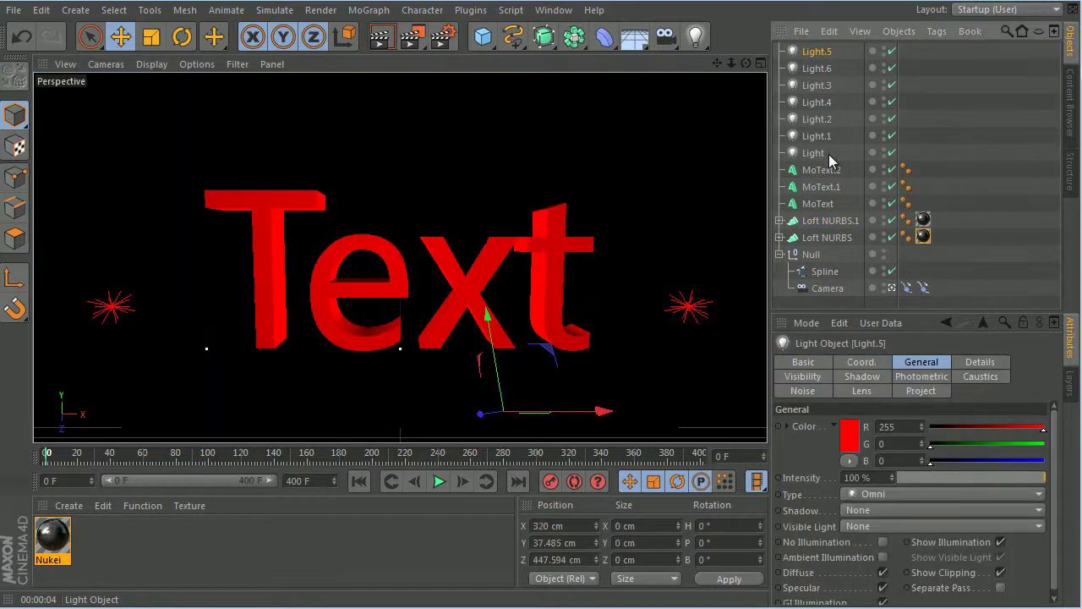
pyautogui.keyDown('shift'); pyautogui.click(810, 155); pyautogui.keyUp('shift')
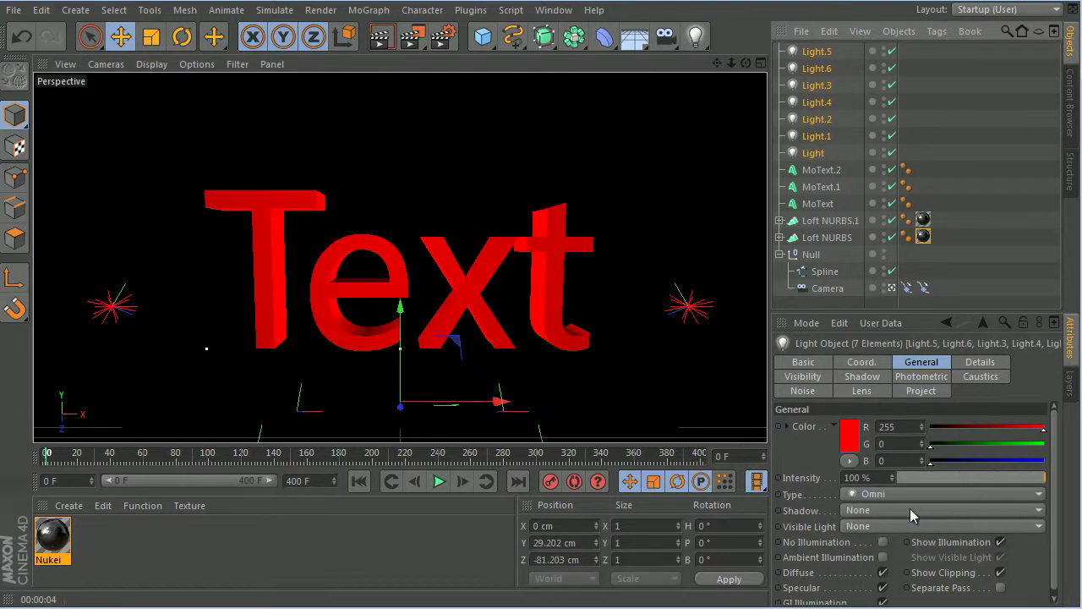
pyautogui.click(857, 511)
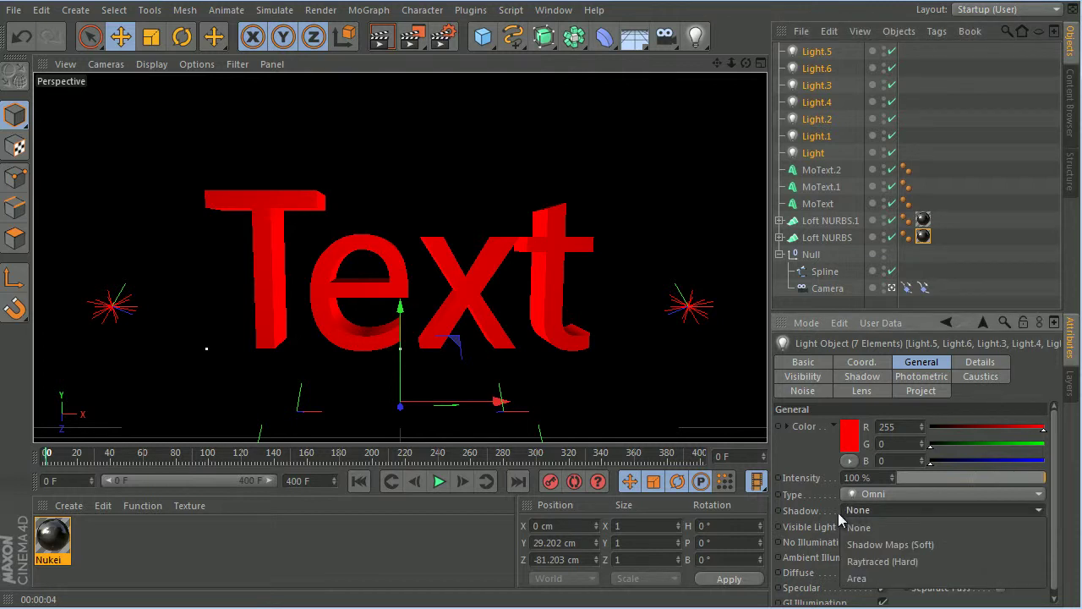
pyautogui.click(870, 547)
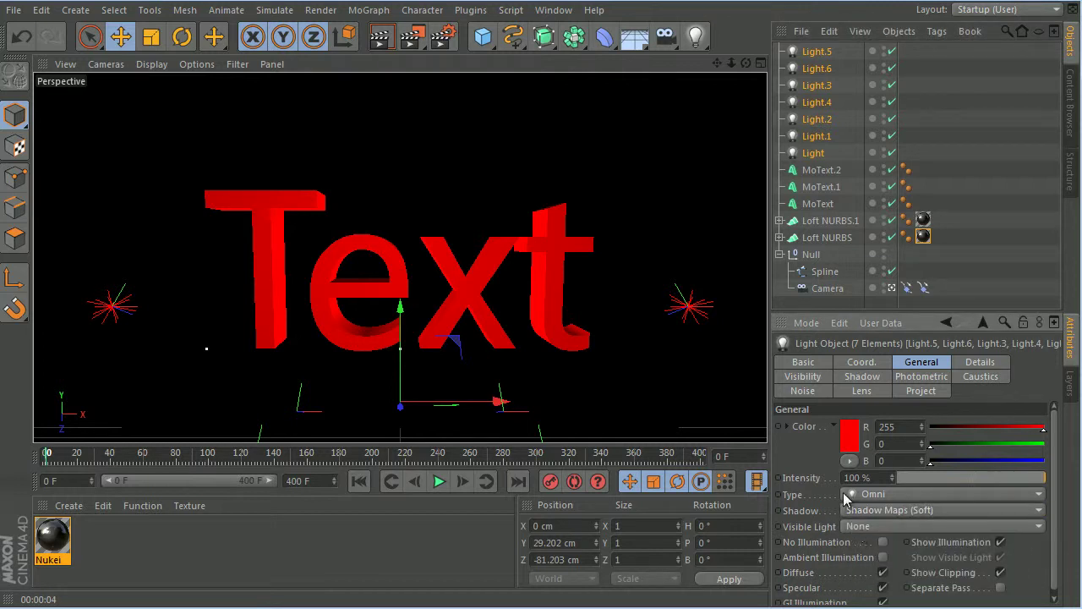
# - Set the falloff of all seven lights to Inverse Square (Physically Accurate) and render a preview of the view
pyautogui.click(978, 362)
pyautogui.click(887, 526)
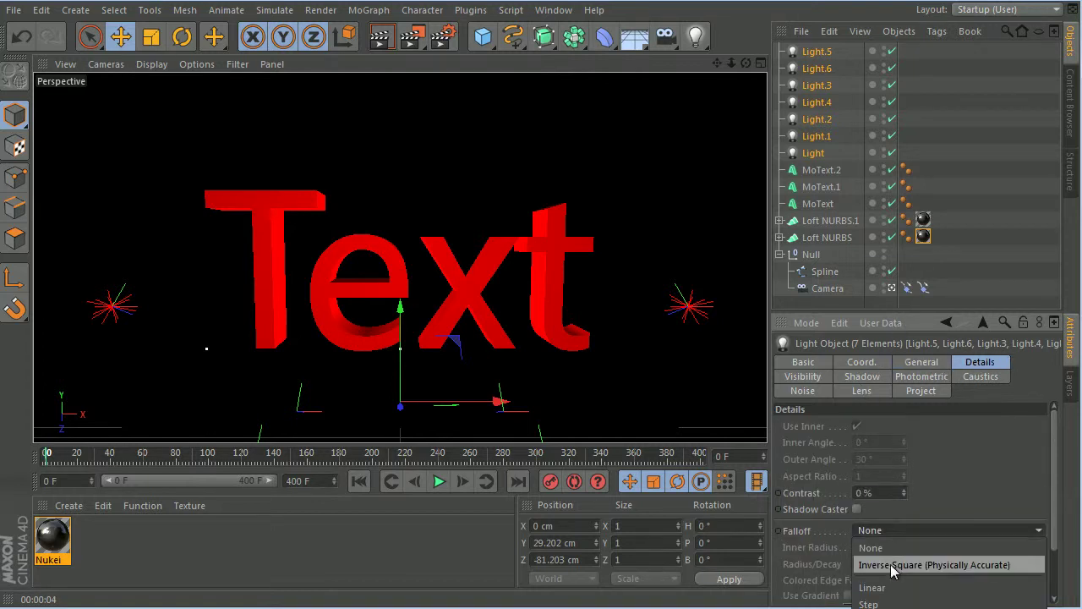
pyautogui.click(888, 564)
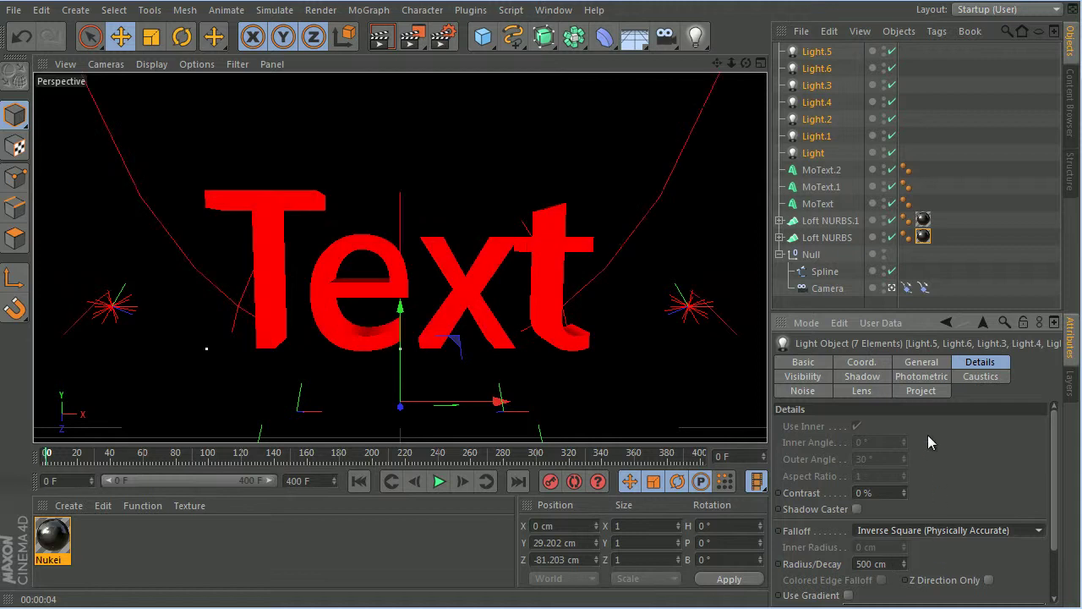
pyautogui.hotkey('ctrl', 'r')
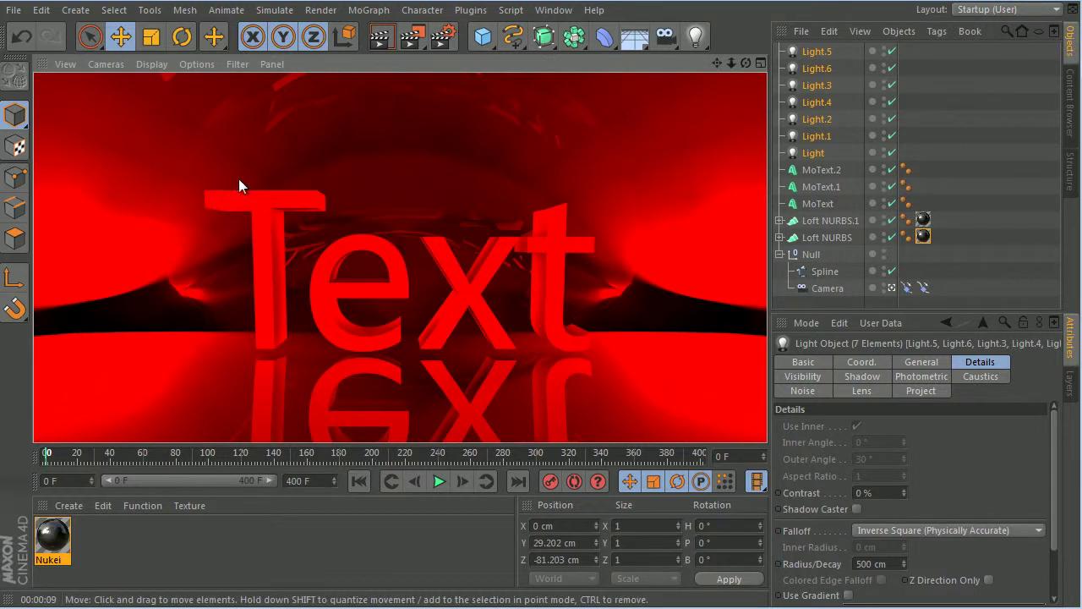
# - Play the animation to frame 83, render a preview there and return to frame 0
pyautogui.click(438, 481)
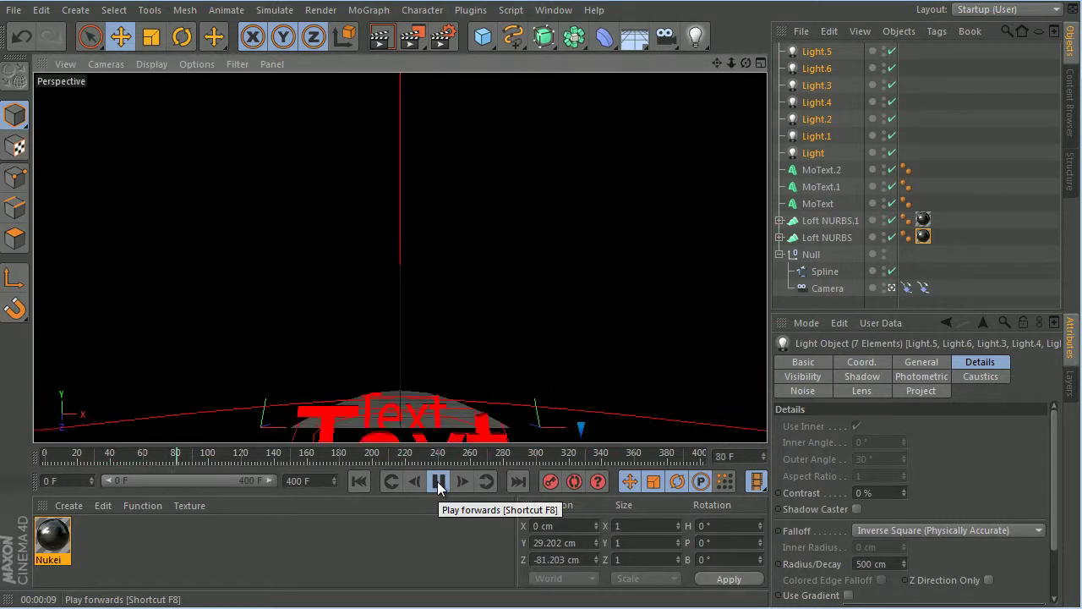
pyautogui.click(439, 481)
pyautogui.hotkey('ctrl', 'r')
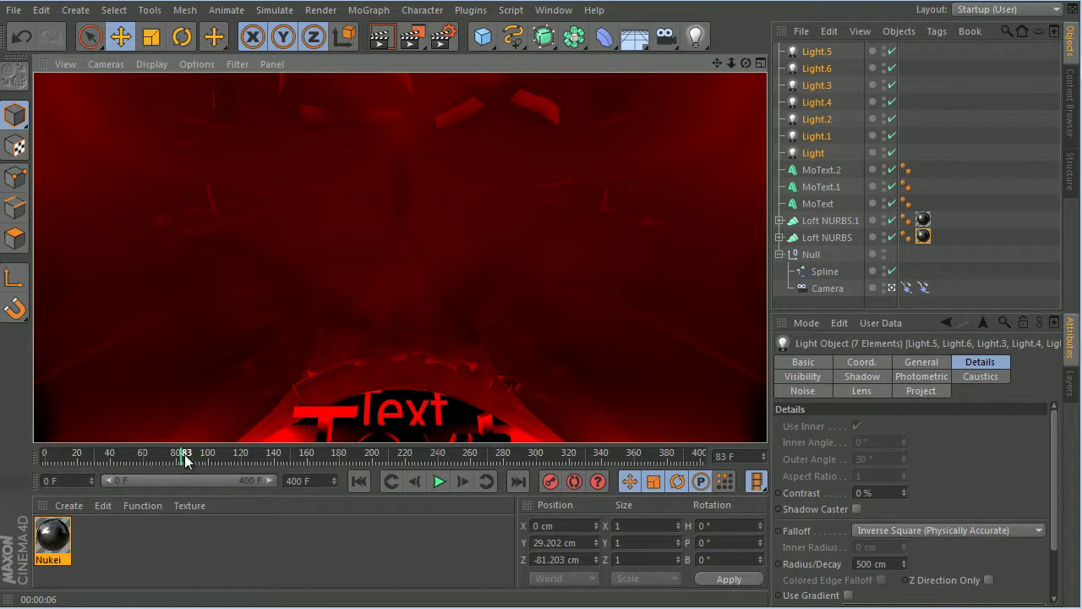
pyautogui.moveTo(180, 454); pyautogui.dragTo(31, 459)
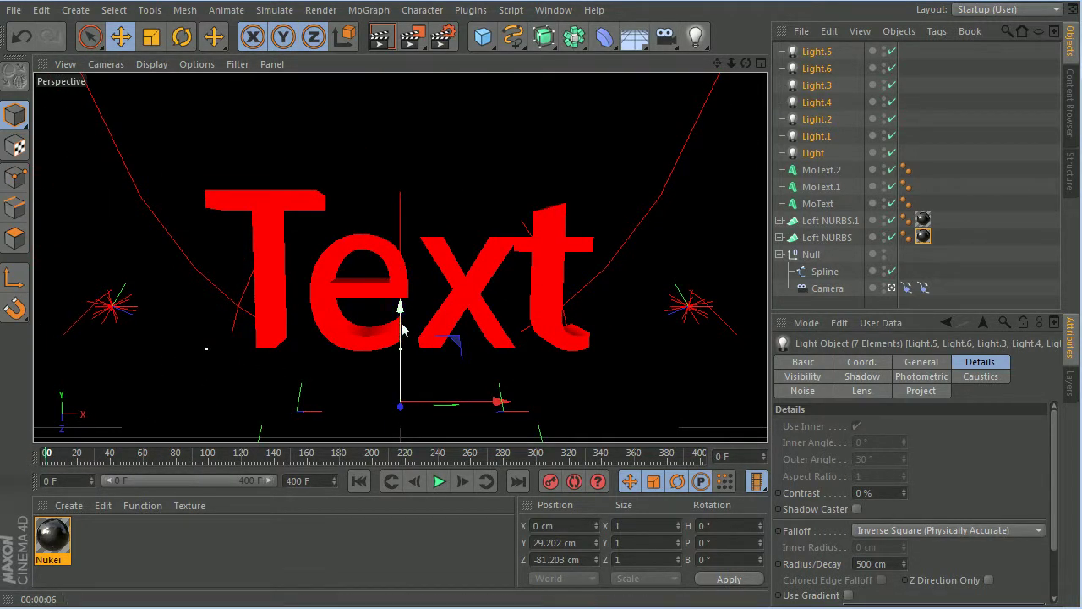
# - Play the camera flight past frame 300 to check its path, and rewind to frame 0
pyautogui.click(437, 483)
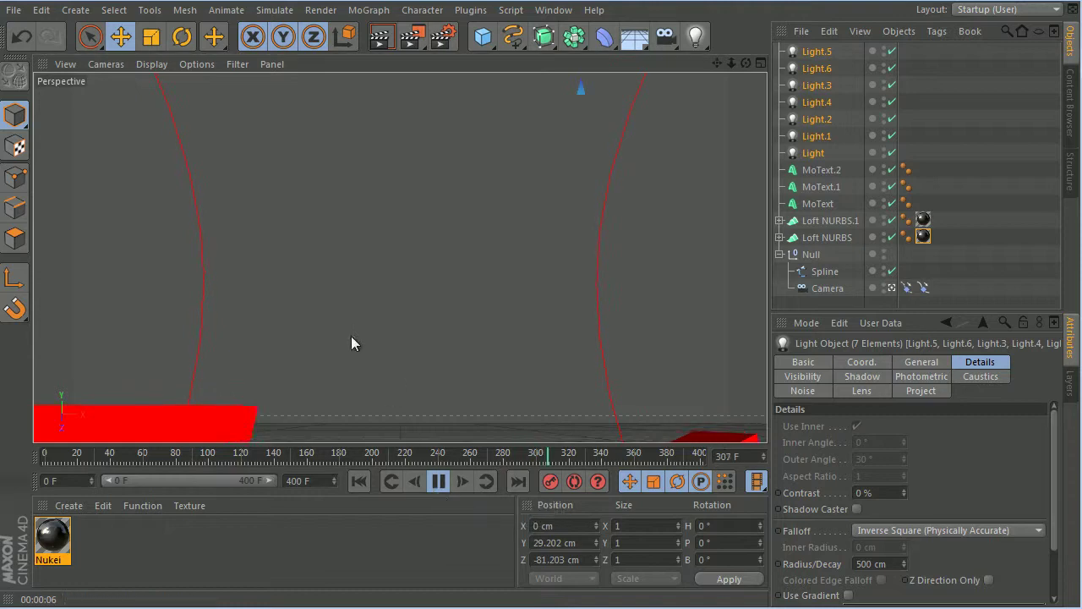
pyautogui.click(440, 487)
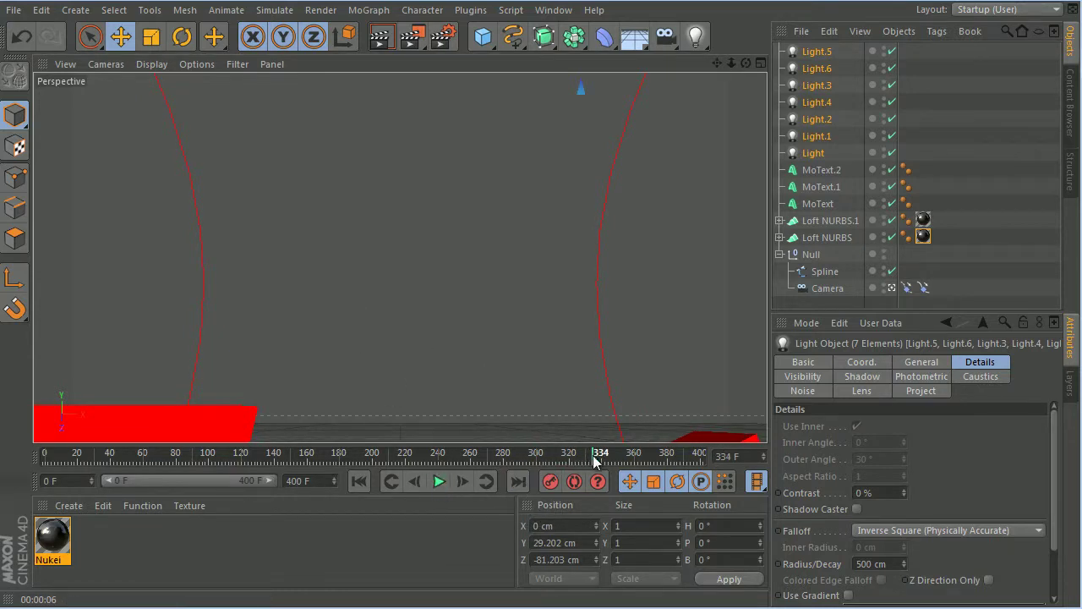
pyautogui.moveTo(593, 455); pyautogui.dragTo(135, 474)
pyautogui.moveTo(140, 474); pyautogui.dragTo(41, 478)
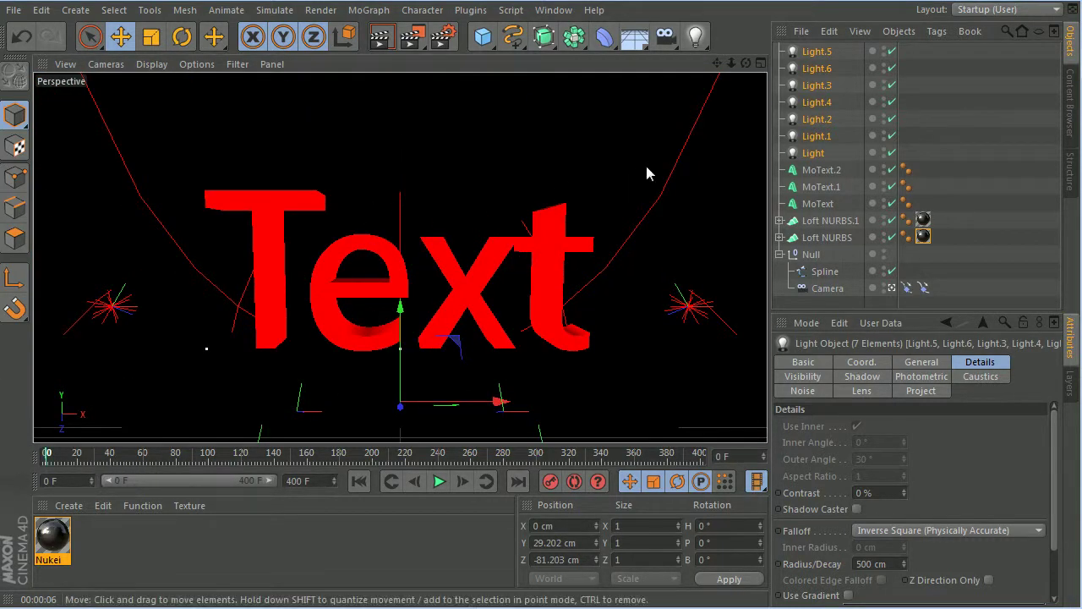
# - In the right view, raise the camera path spline's crest point to about Y 216.8 cm
pyautogui.click(759, 63)
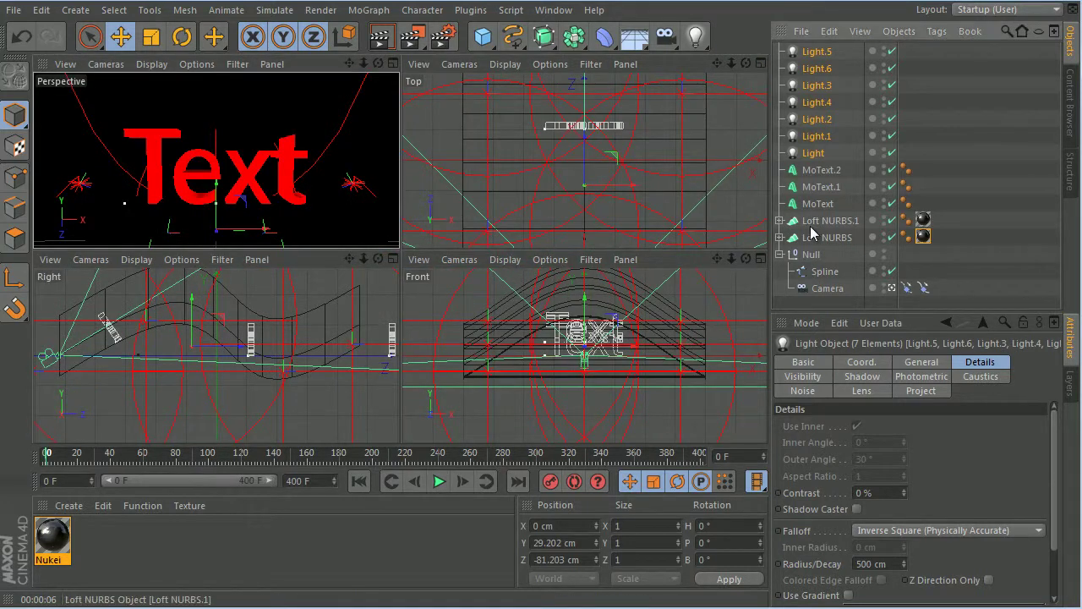
pyautogui.click(825, 272)
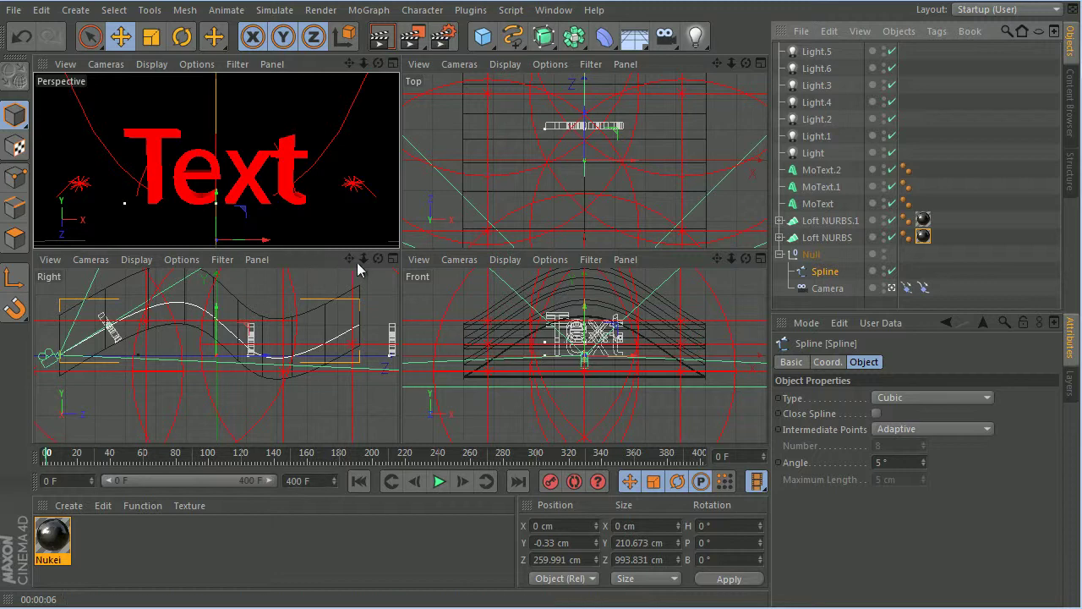
pyautogui.click(393, 259)
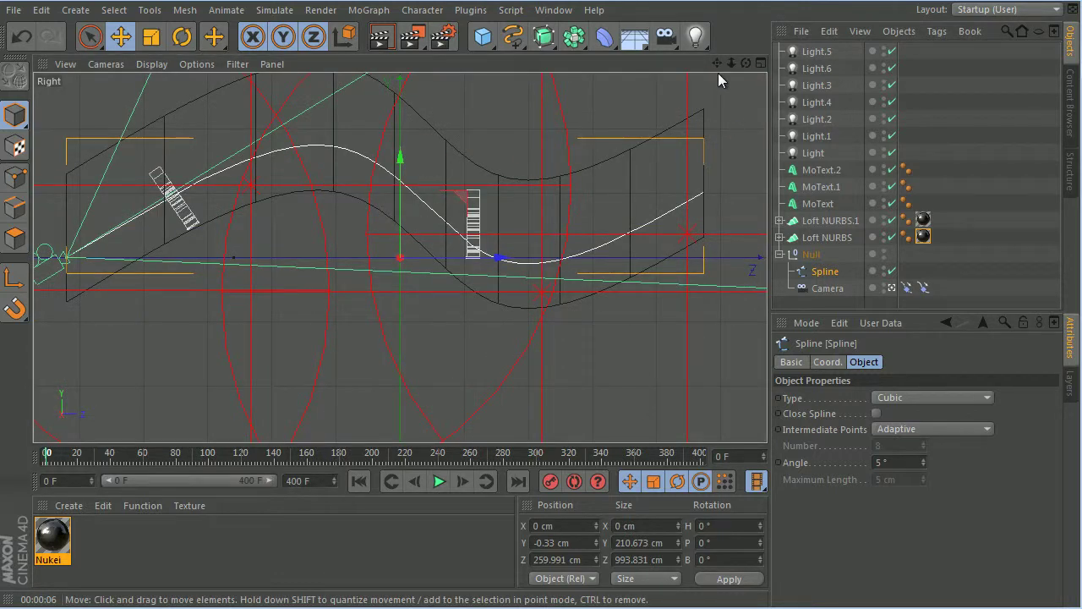
pyautogui.moveTo(719, 61); pyautogui.dragTo(751, 129)
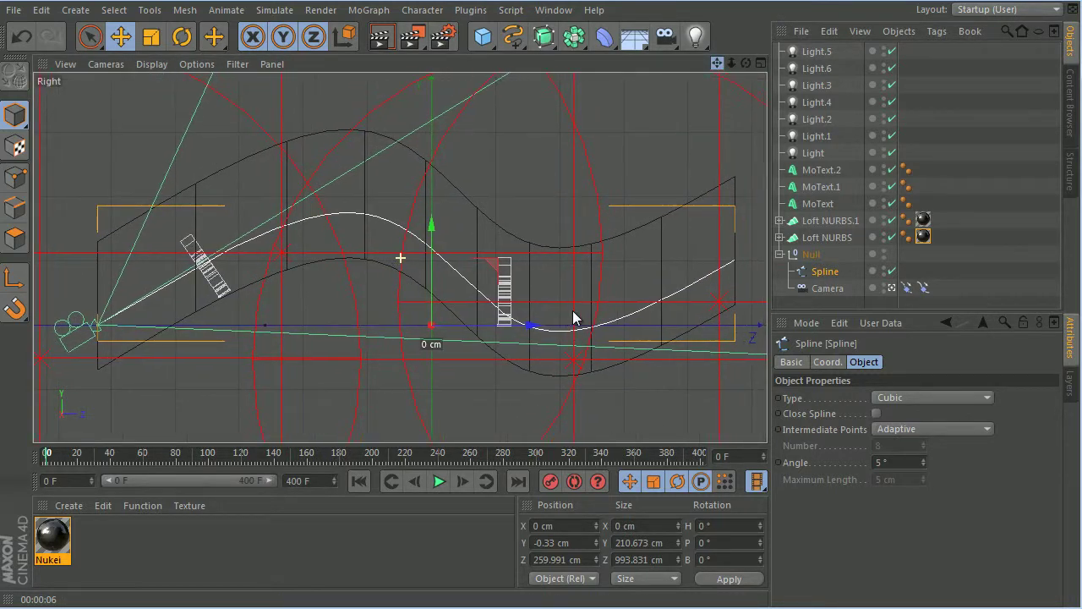
pyautogui.click(14, 177)
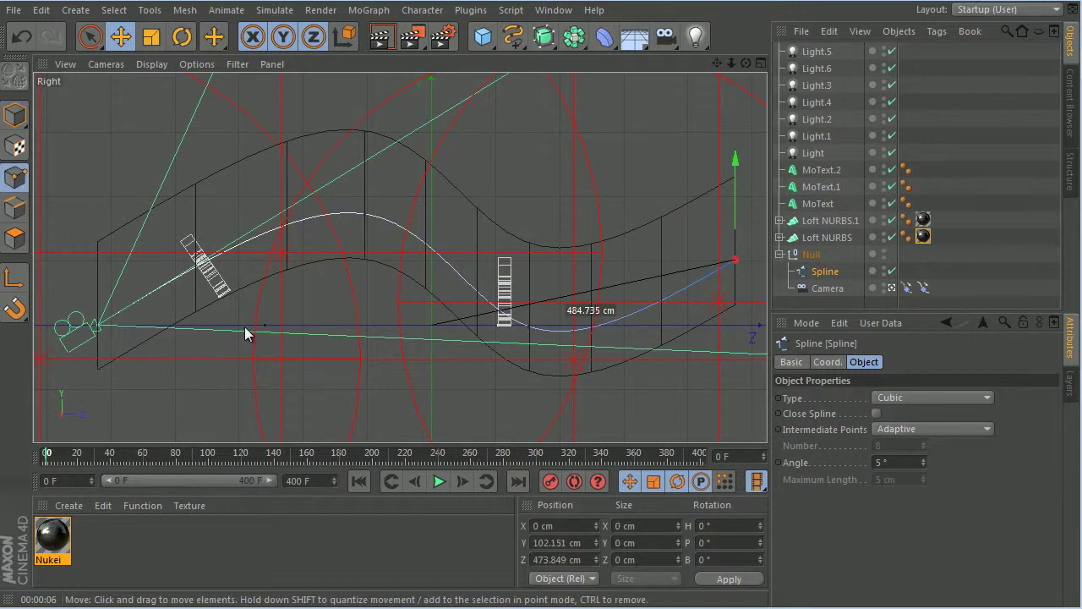
pyautogui.click(365, 215)
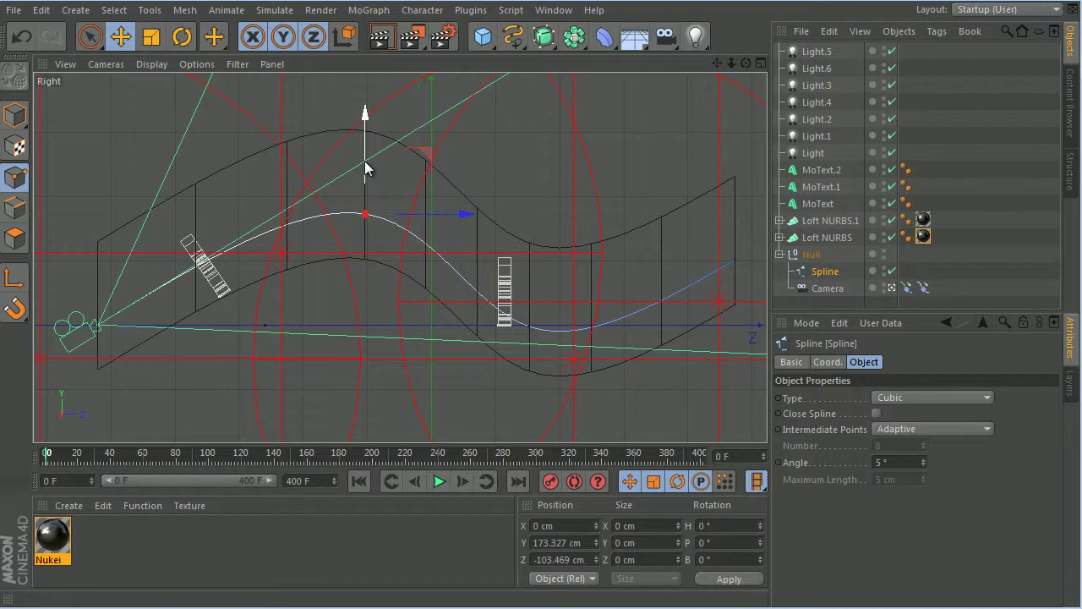
pyautogui.moveTo(365, 167); pyautogui.dragTo(349, 133)
pyautogui.click(761, 64)
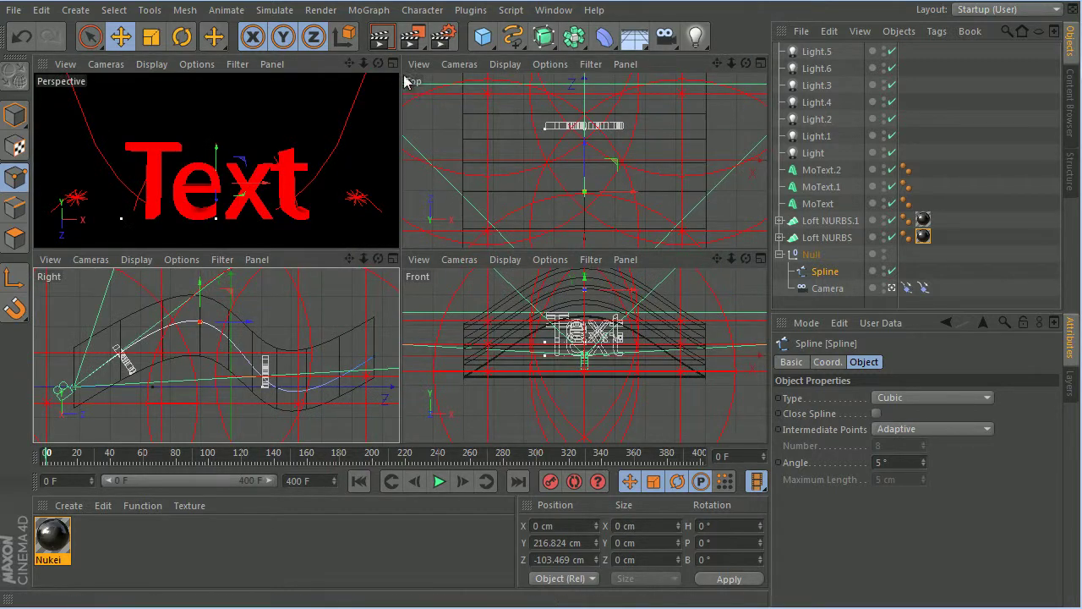
# - Play the camera flight in the enlarged perspective view to beyond frame 220, and return to frame 0
pyautogui.click(441, 483)
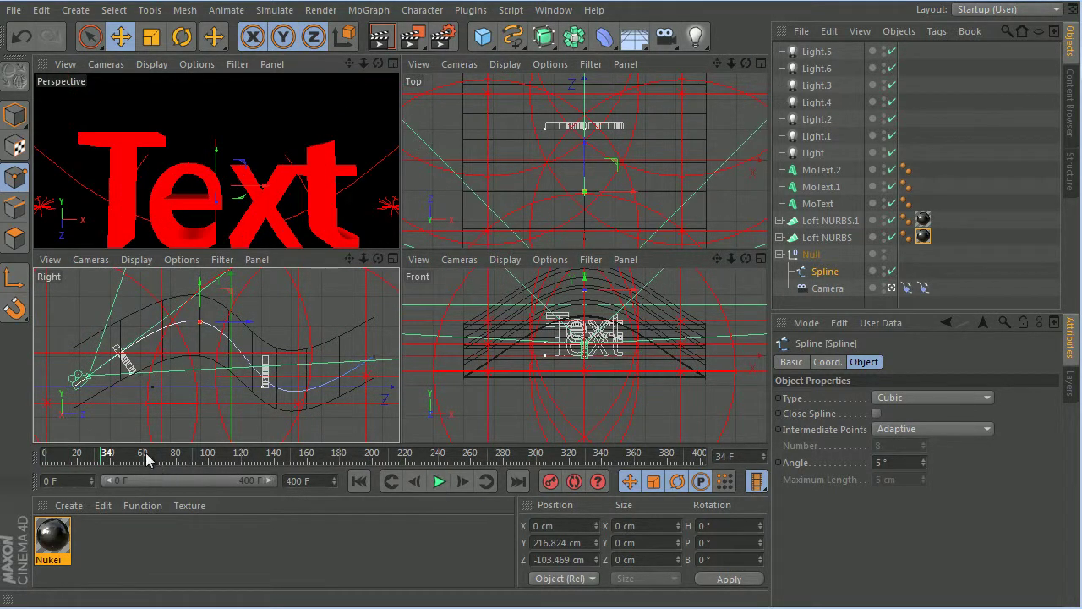
pyautogui.click(437, 481)
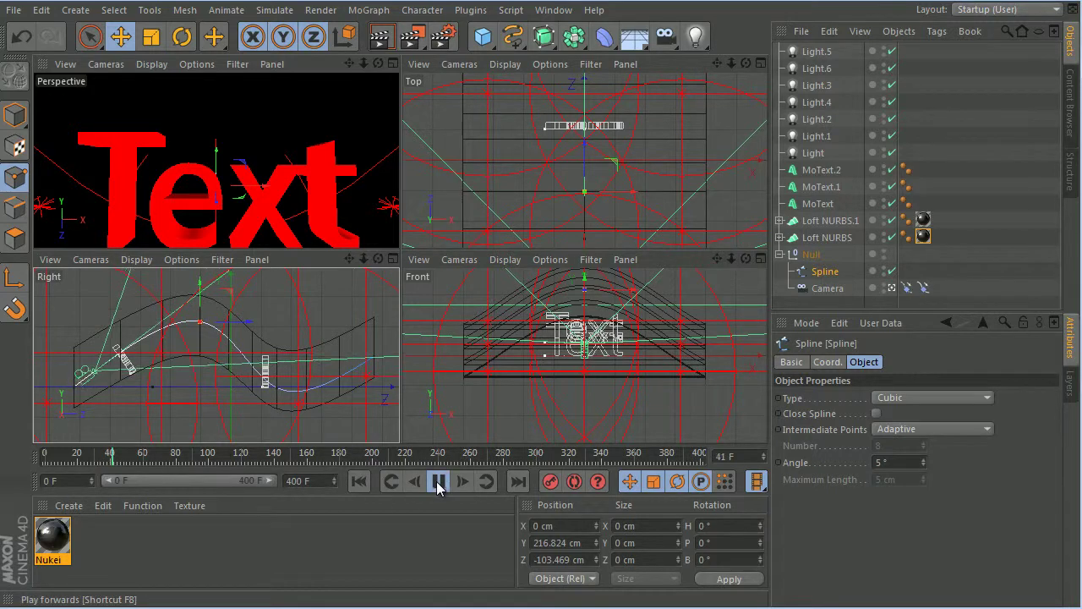
pyautogui.click(393, 63)
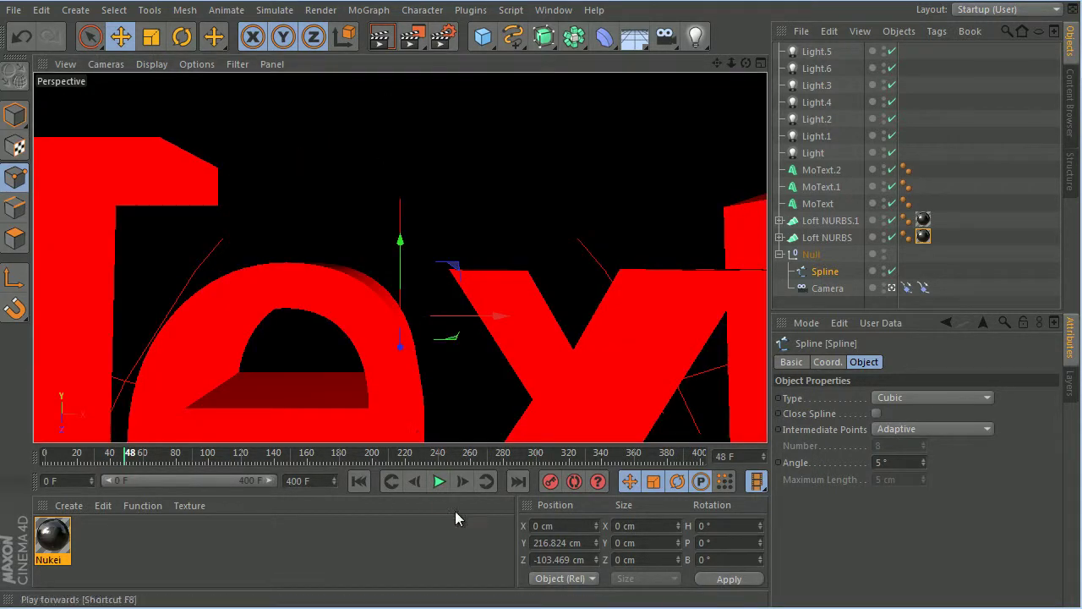
pyautogui.click(441, 480)
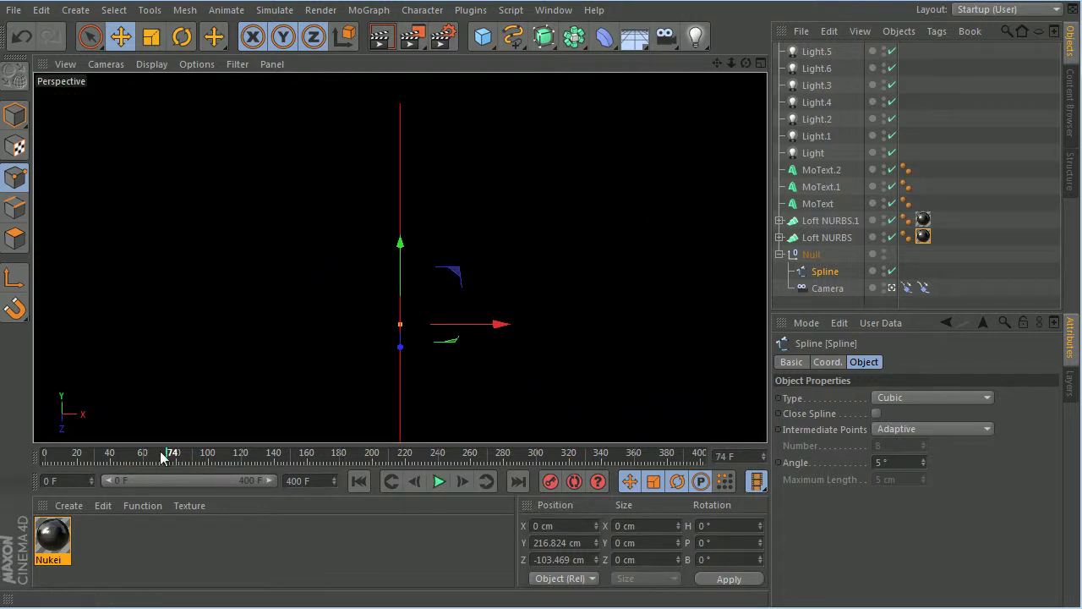
pyautogui.moveTo(167, 457); pyautogui.dragTo(29, 463)
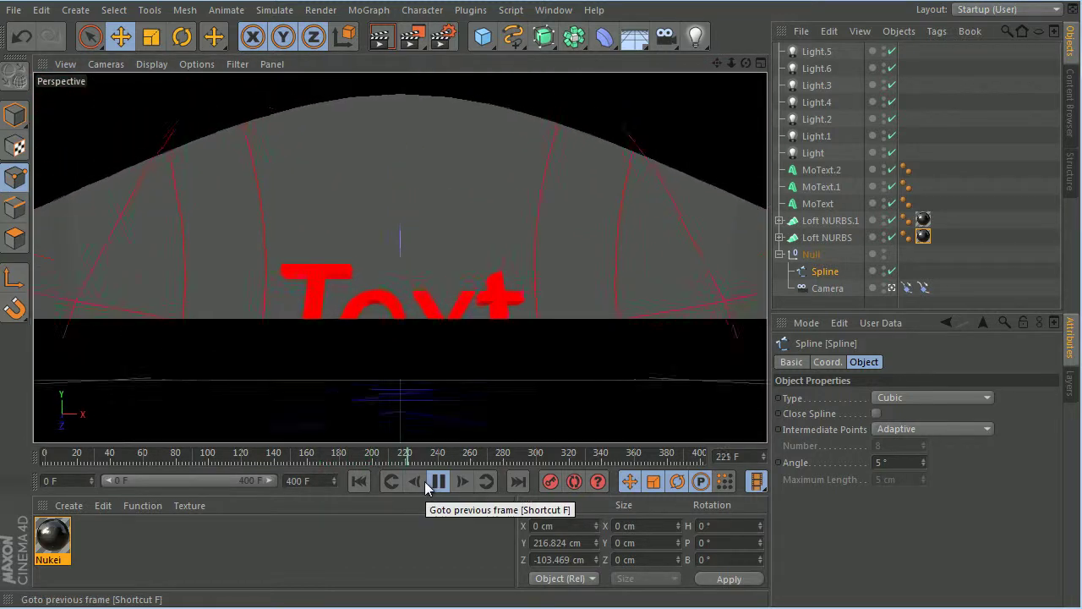
pyautogui.click(433, 484)
pyautogui.moveTo(449, 463); pyautogui.dragTo(41, 465)
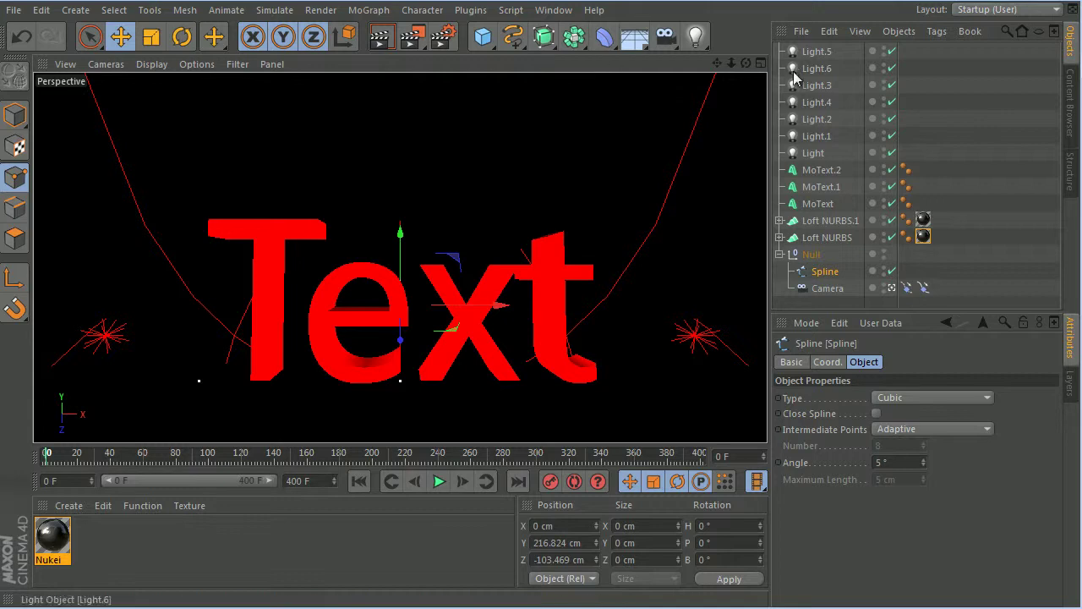
# - Leave the camera view and move the spline point just behind the second text to about Y 4.6 cm, Z 160.1 cm
pyautogui.click(892, 290)
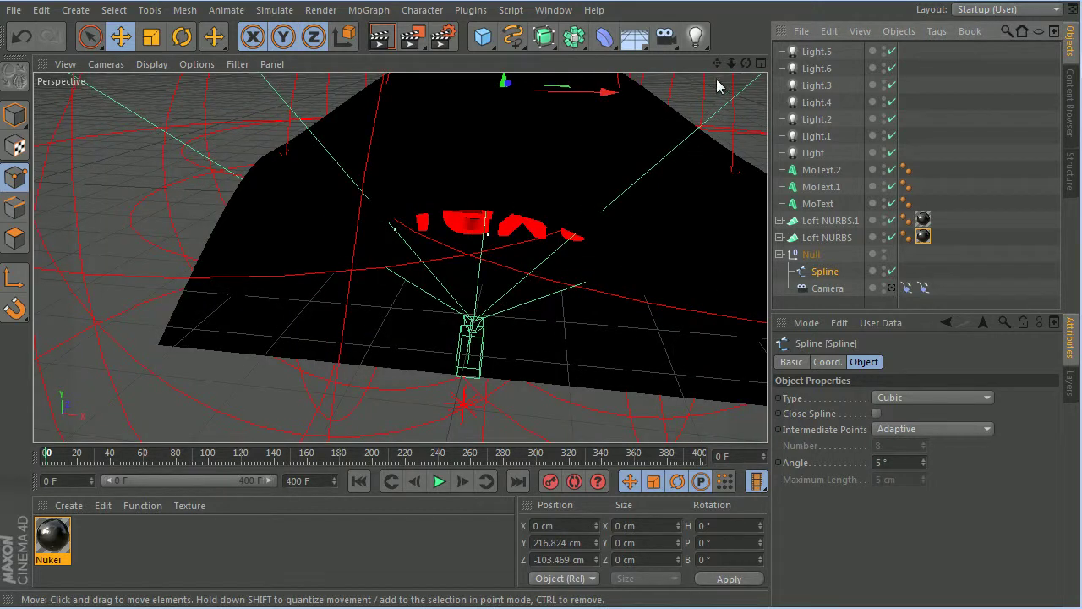
pyautogui.click(760, 63)
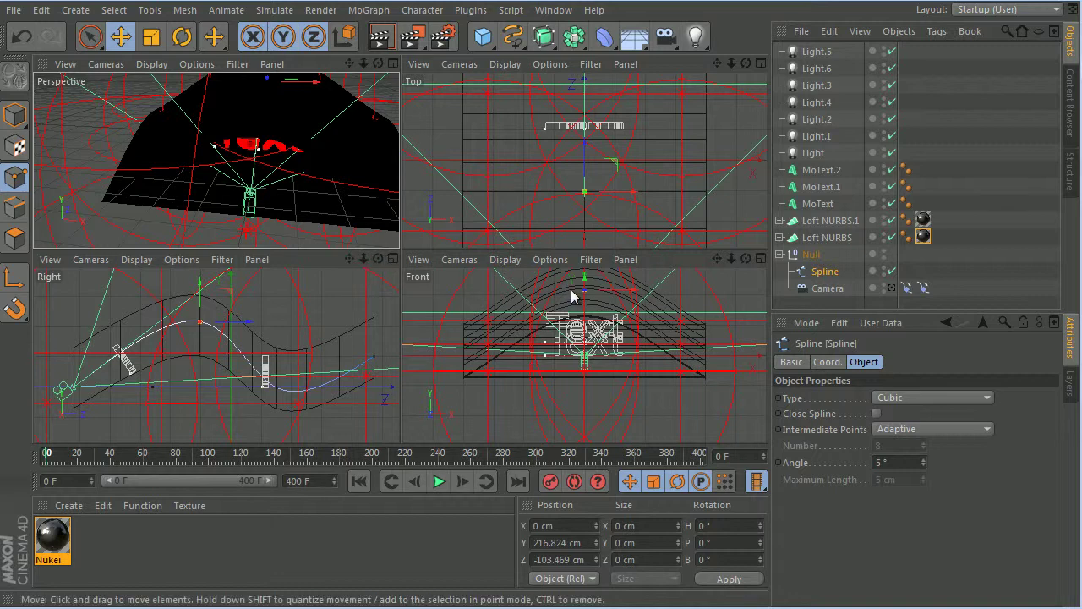
pyautogui.click(391, 259)
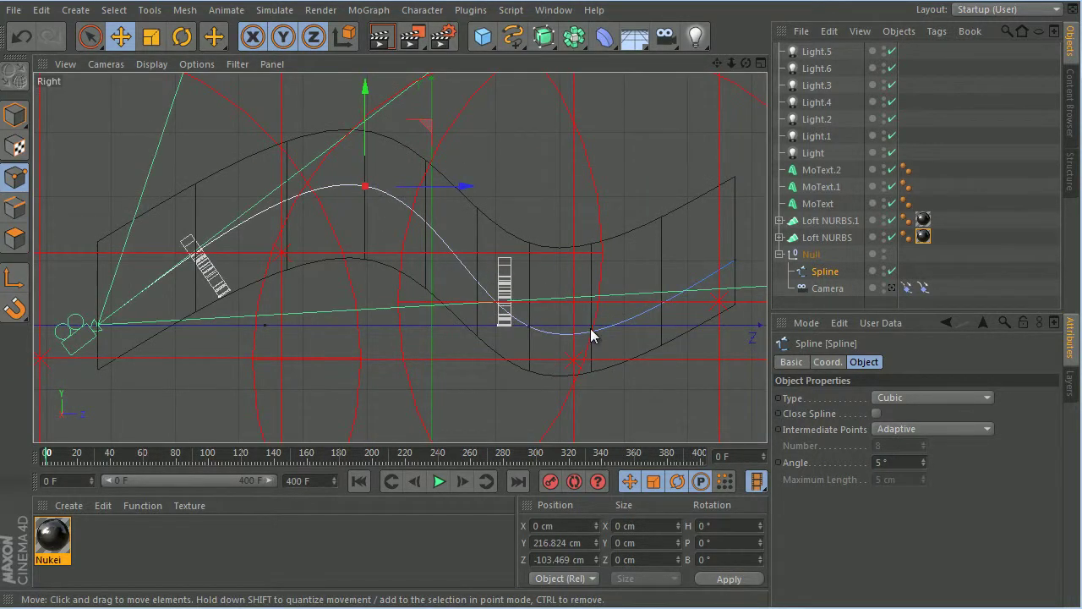
pyautogui.click(528, 326)
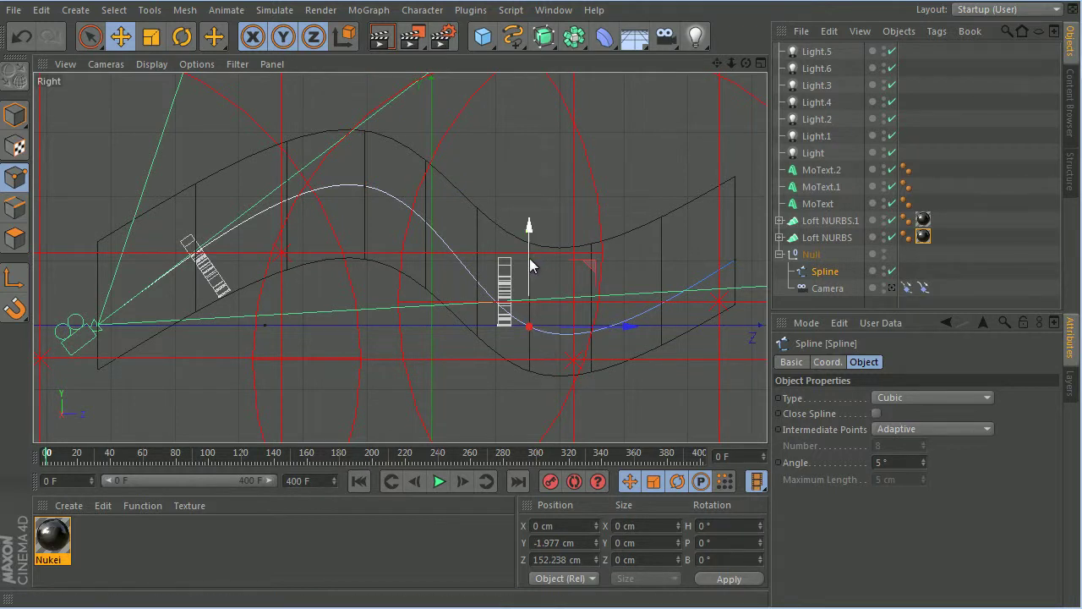
pyautogui.moveTo(530, 259); pyautogui.dragTo(530, 271)
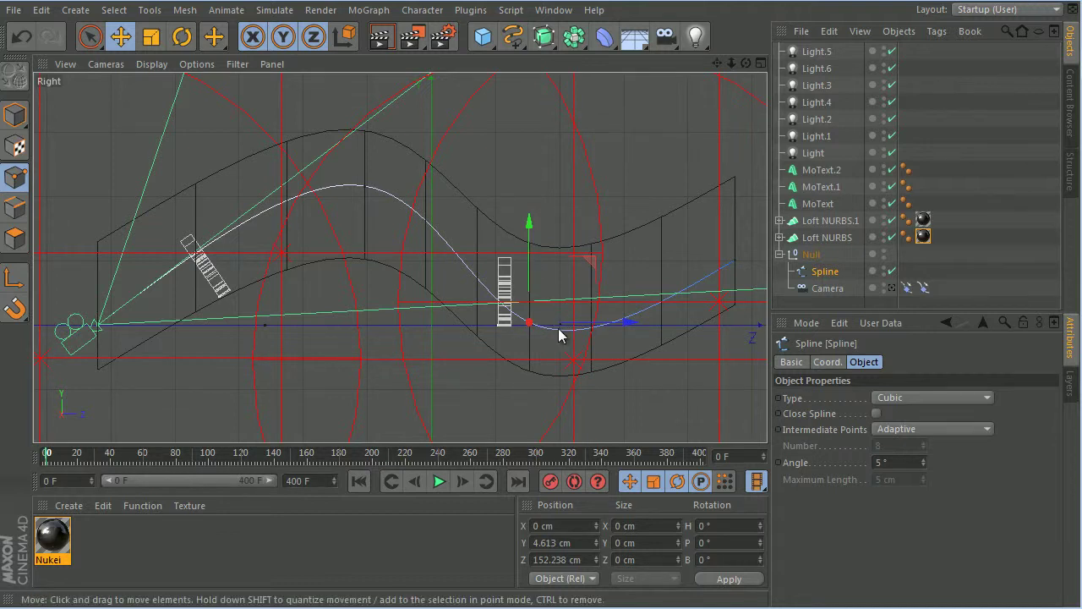
pyautogui.moveTo(625, 322); pyautogui.dragTo(632, 325)
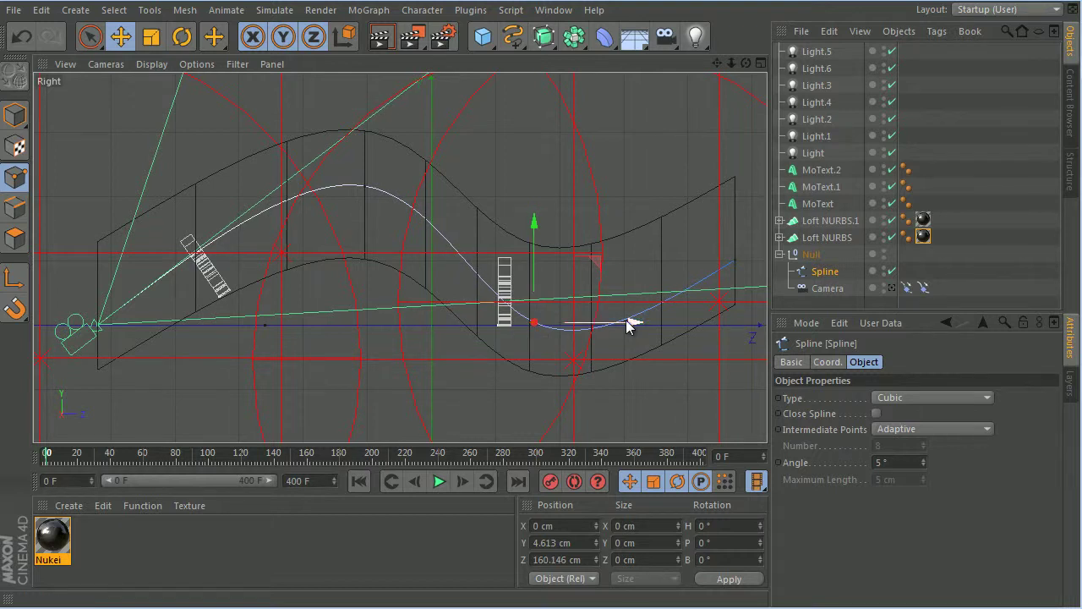
# - Play the flight to frame 161 in the right view, and look through the camera again to play it past frame 200
pyautogui.click(439, 481)
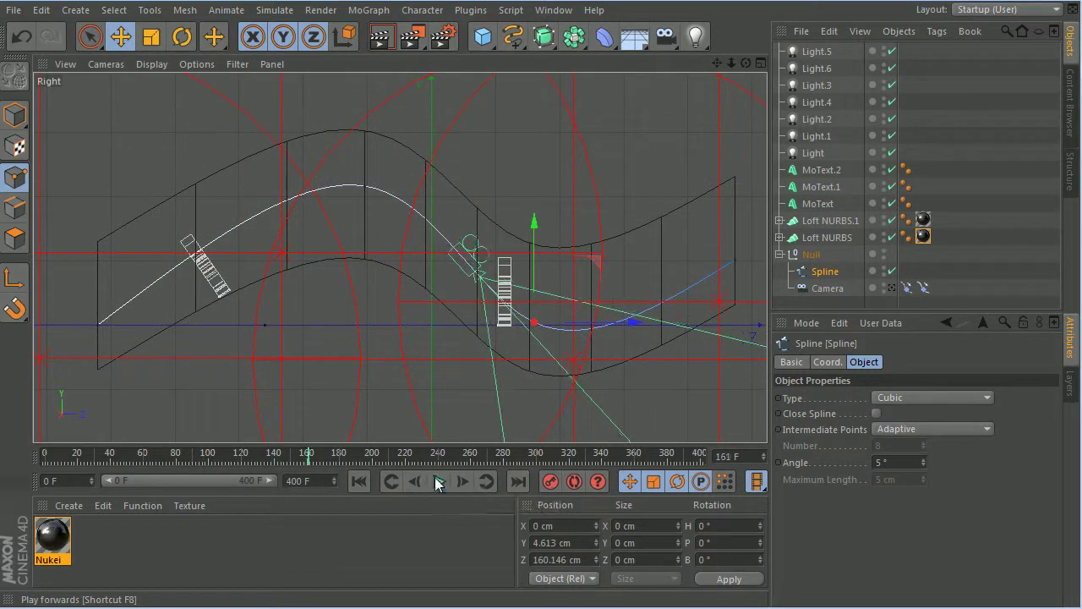
pyautogui.click(761, 65)
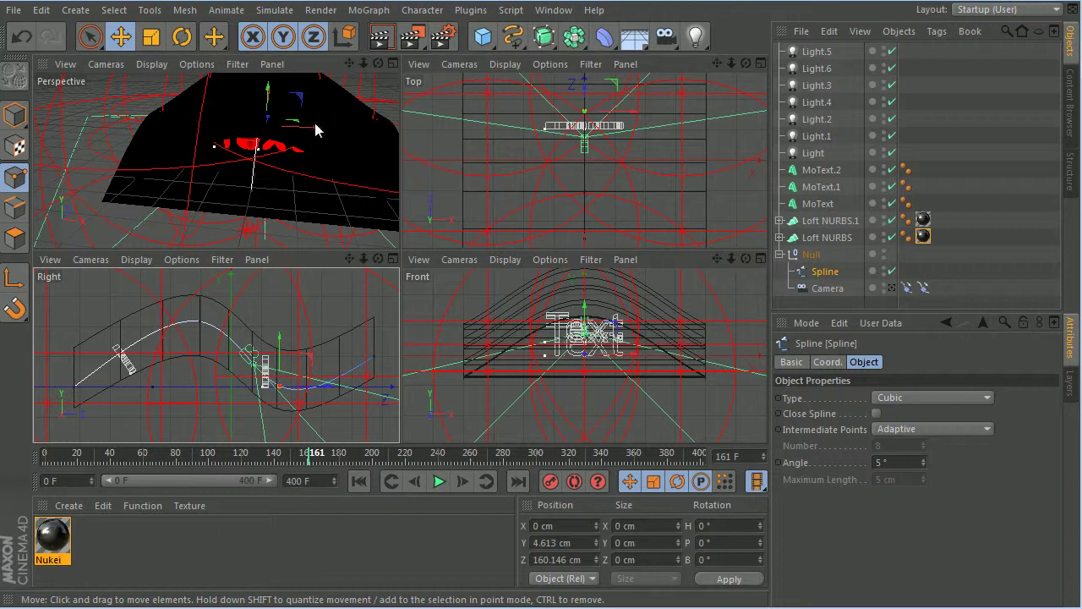
pyautogui.click(394, 63)
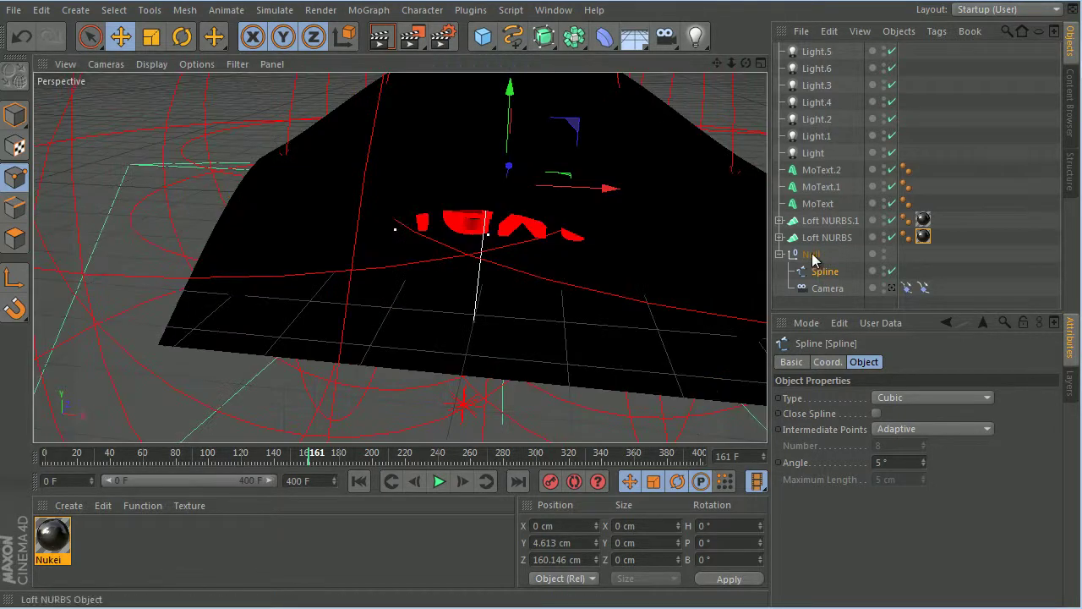
pyautogui.click(891, 288)
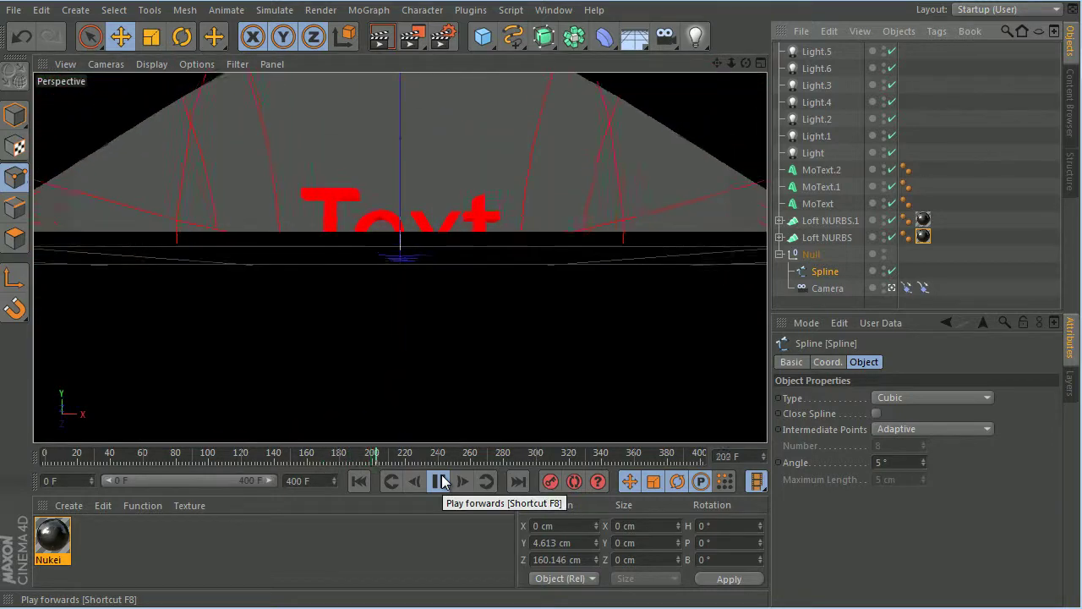
pyautogui.click(441, 482)
# - At frame 165, lower the selected spline point to about Y -8.2 cm and replay the flight from there
pyautogui.moveTo(404, 457); pyautogui.dragTo(316, 455)
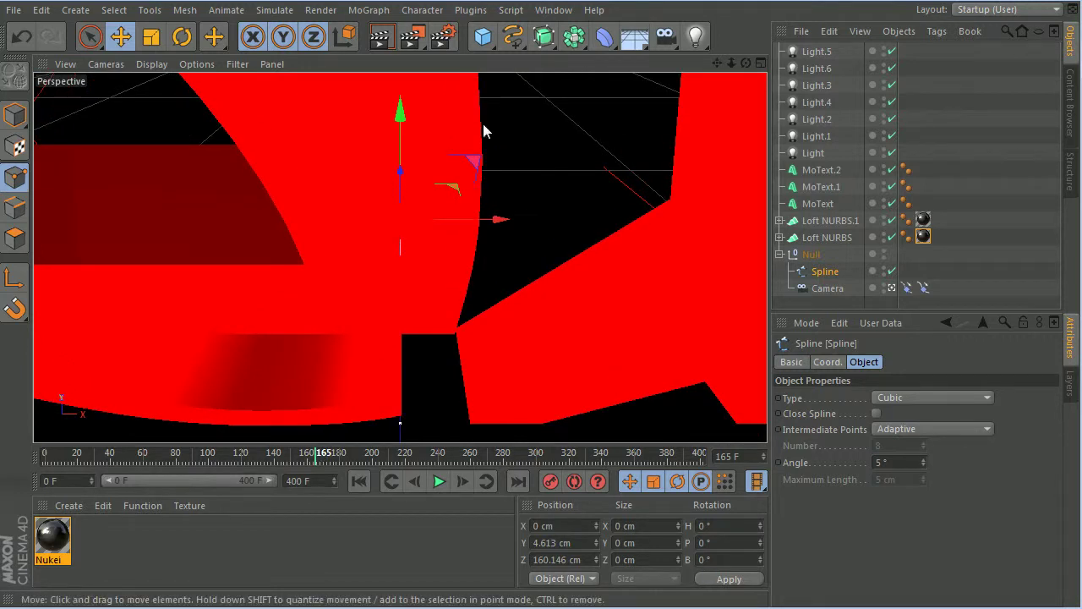
pyautogui.moveTo(398, 113); pyautogui.dragTo(404, 161)
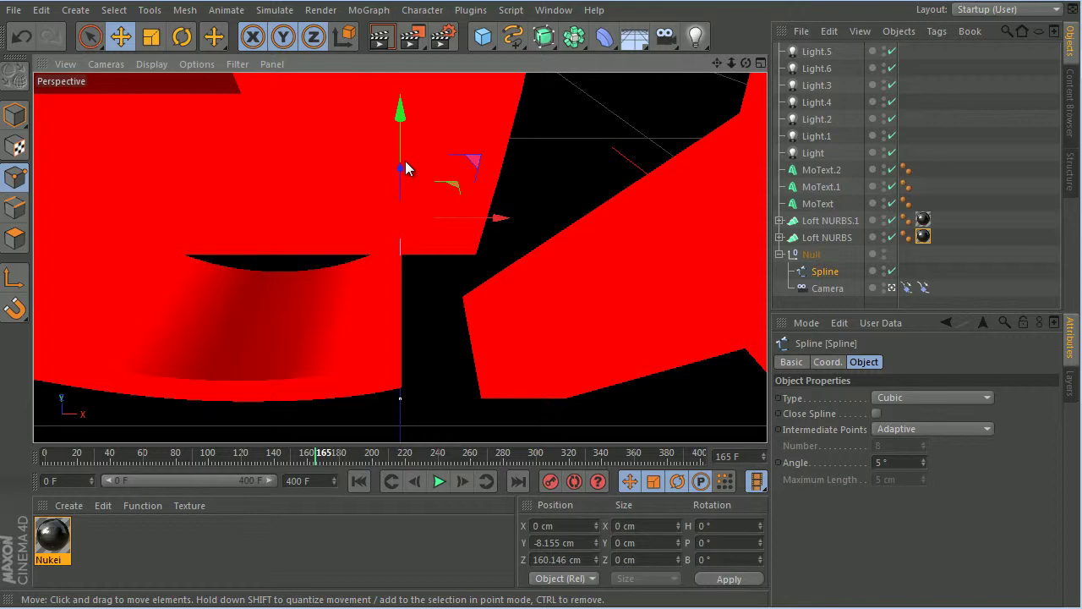
pyautogui.click(440, 482)
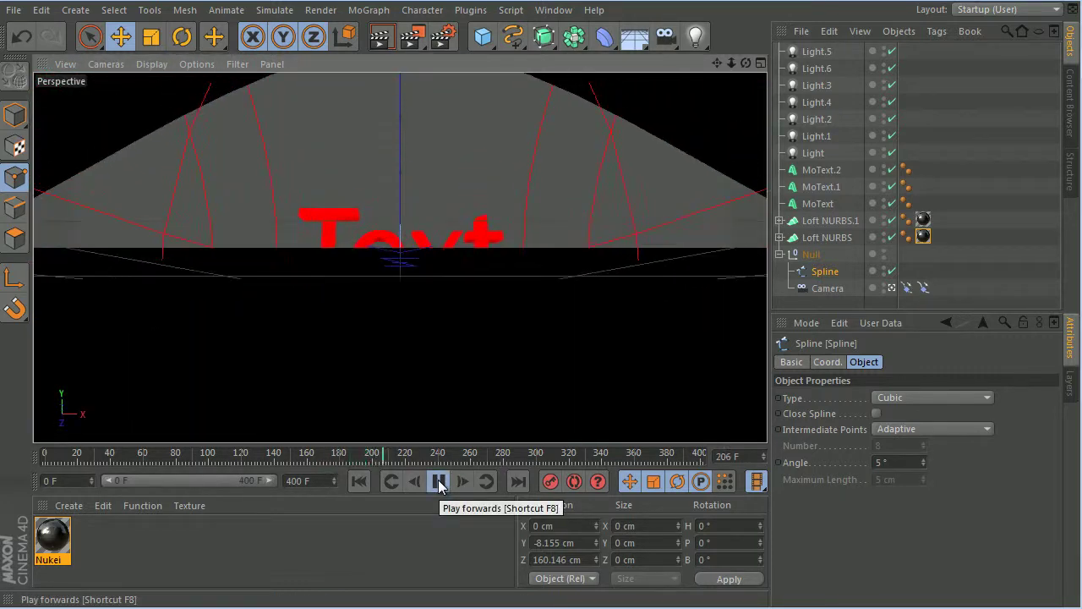
# - At frame 134, raise the selected spline point to about Y 62.4 cm and replay the flight from there
pyautogui.moveTo(407, 459); pyautogui.dragTo(267, 457)
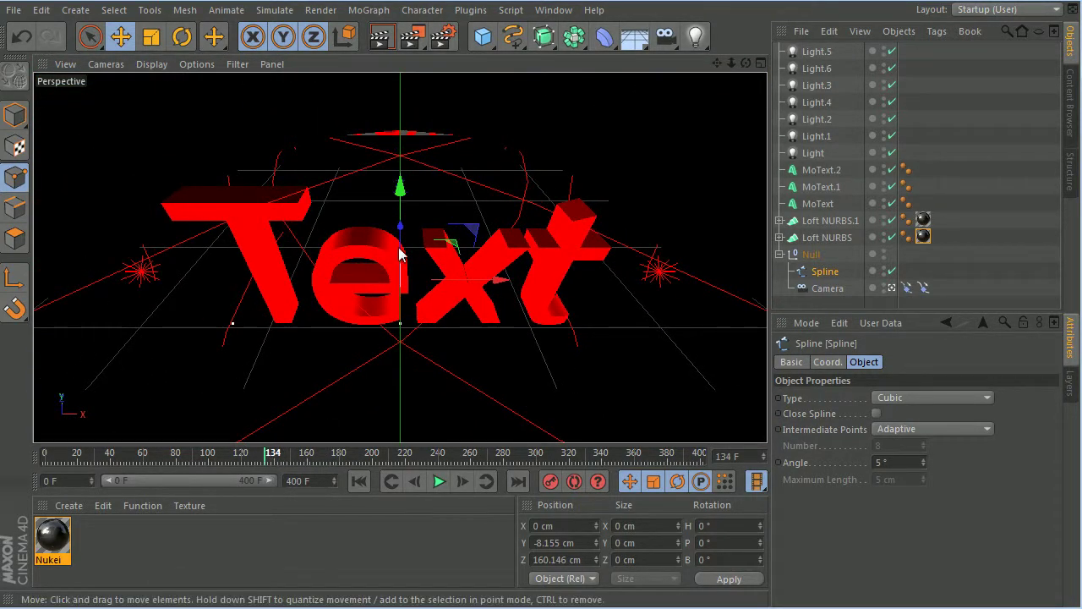
pyautogui.moveTo(400, 184); pyautogui.dragTo(406, 99)
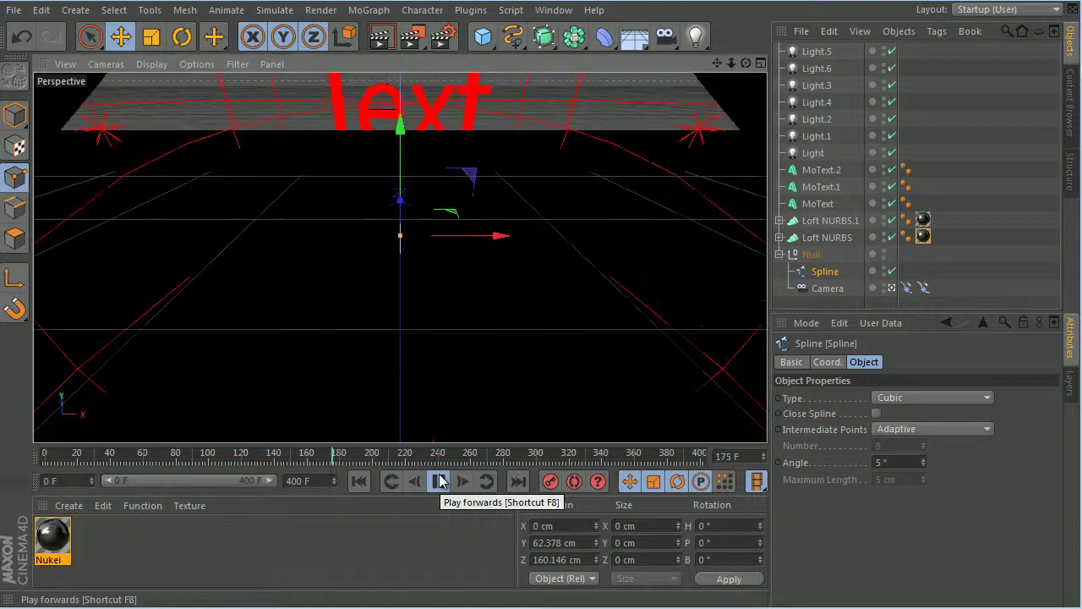
pyautogui.click(438, 480)
pyautogui.moveTo(386, 459); pyautogui.dragTo(278, 463)
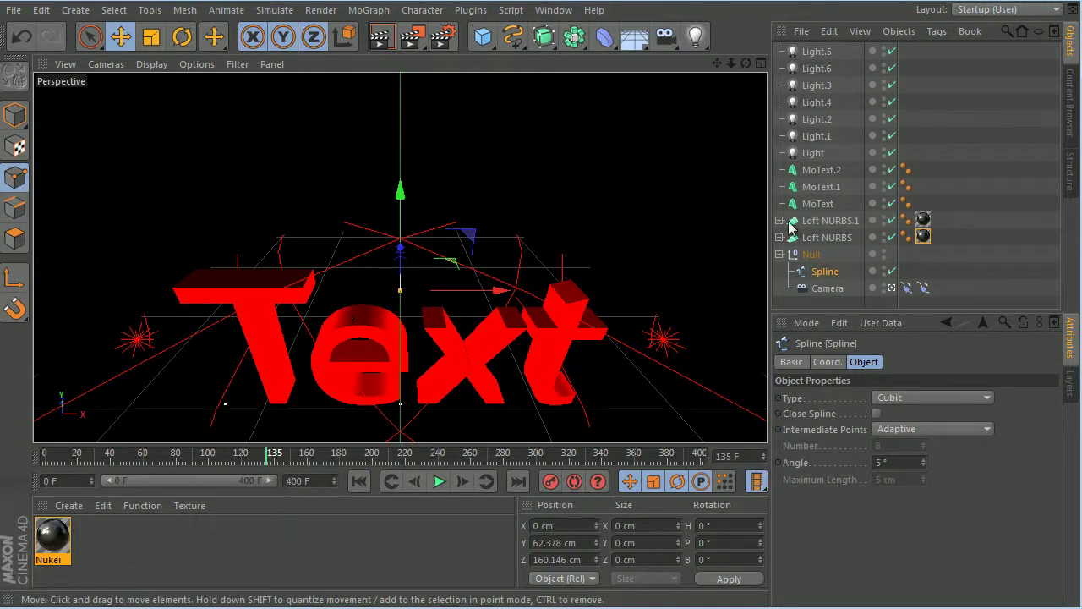
# - Tilt the second text (MoText.1) about its X axis to face the camera, and play the flight to frame 206
pyautogui.click(820, 186)
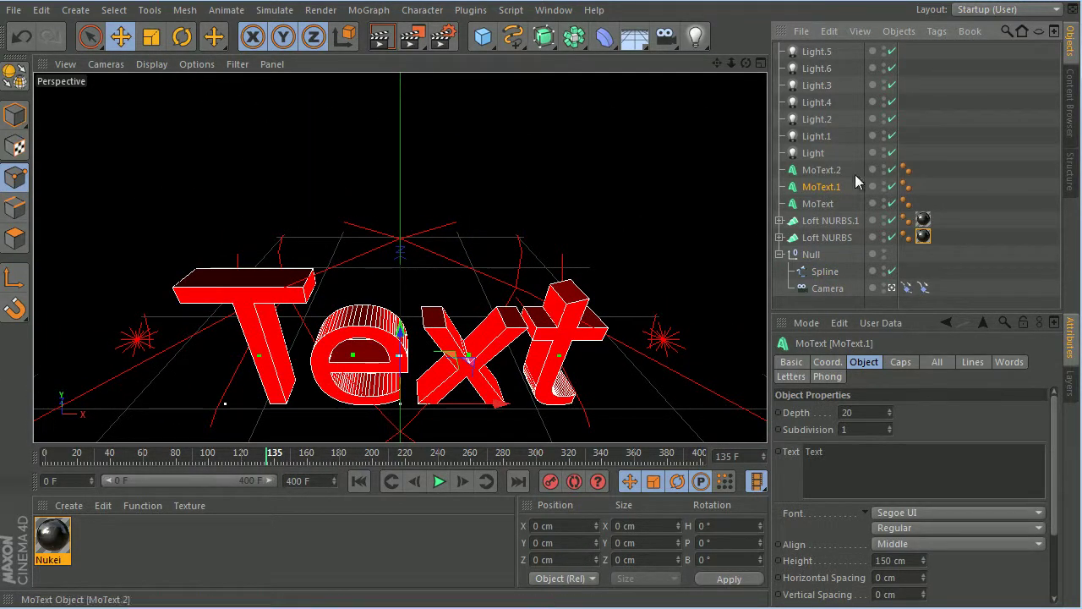
pyautogui.click(186, 40)
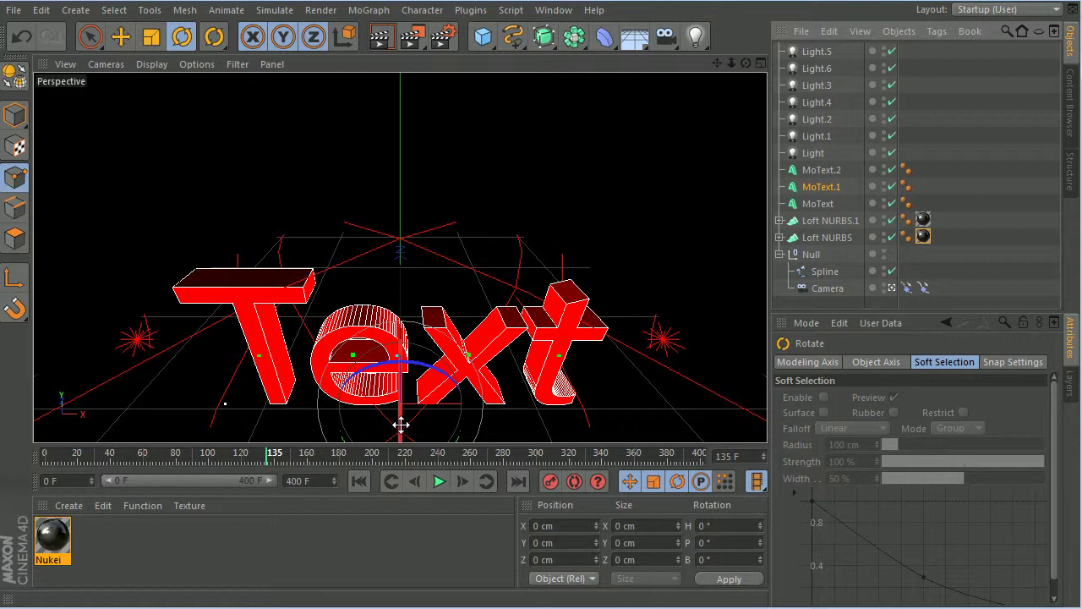
pyautogui.moveTo(400, 417); pyautogui.dragTo(410, 339)
pyautogui.click(440, 482)
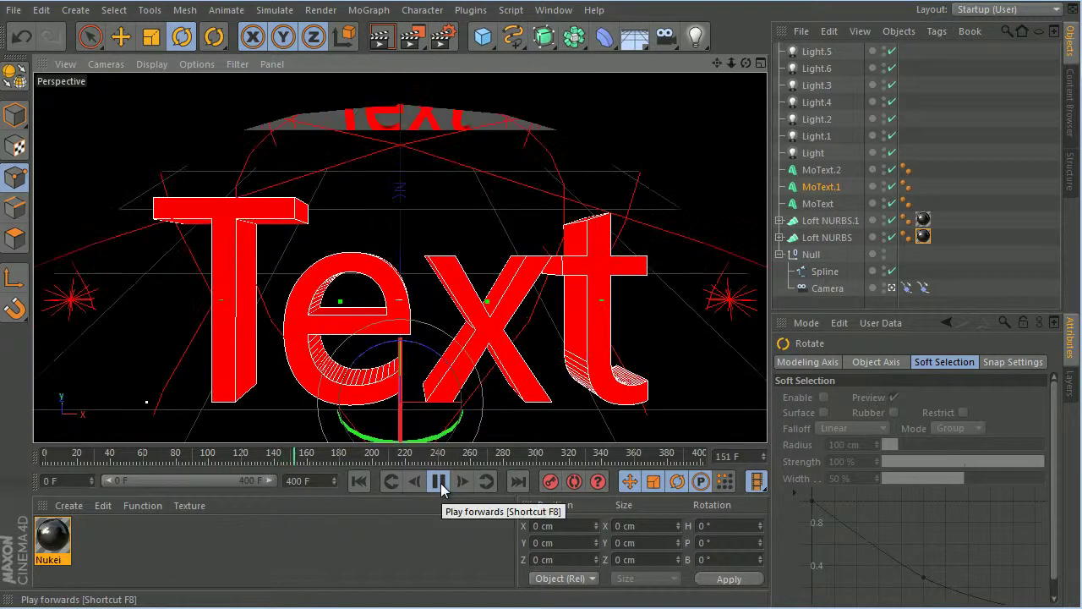
pyautogui.click(439, 481)
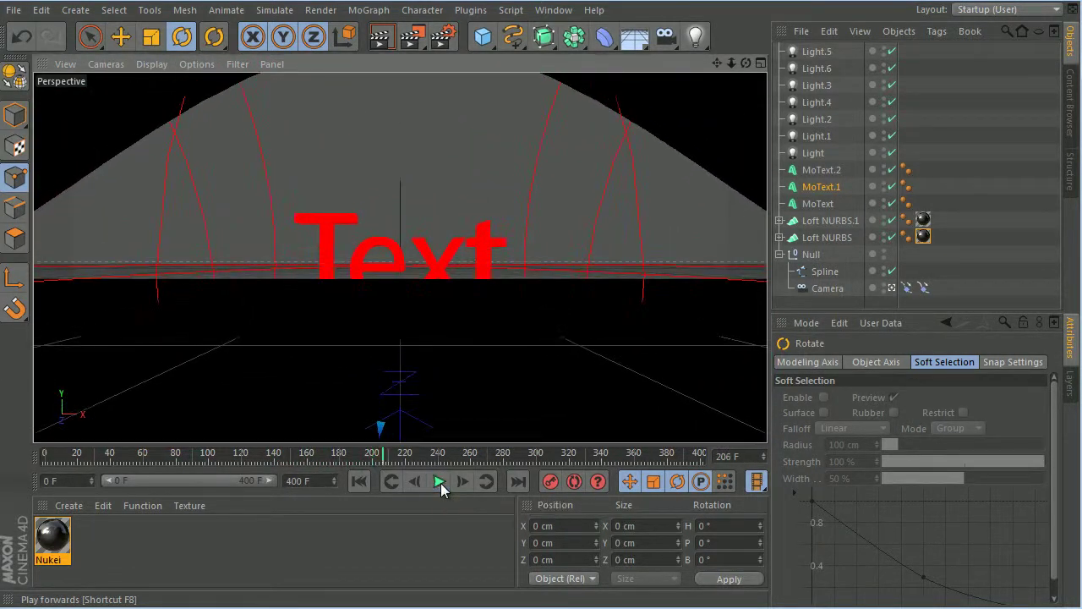
# - Check the flight up to frame 290, then at frame 234 raise MoText.2 to Y 100 cm in model mode
pyautogui.moveTo(386, 461); pyautogui.dragTo(520, 521)
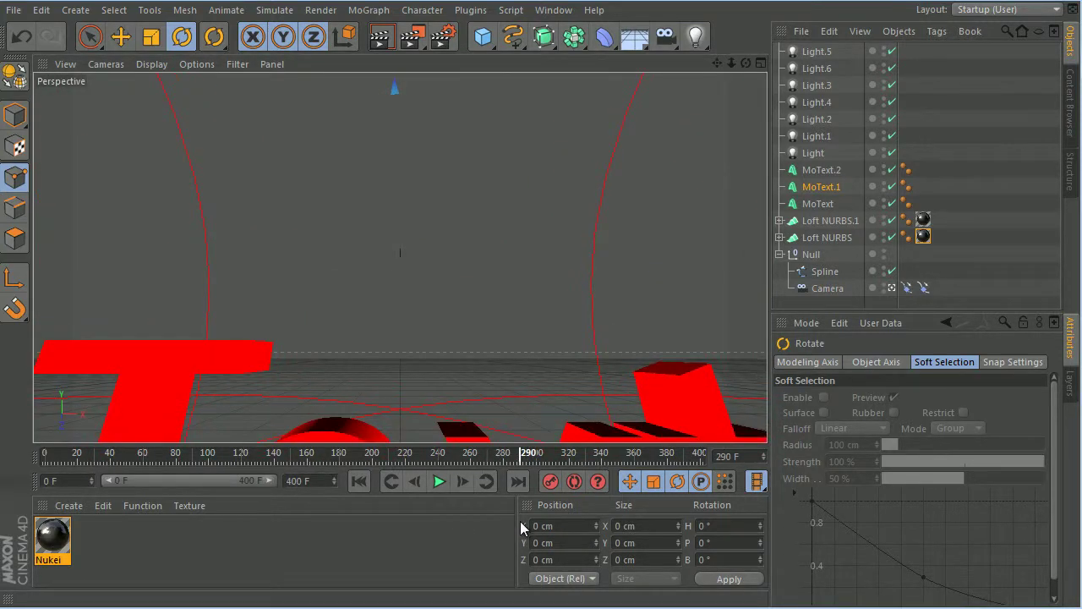
pyautogui.click(821, 170)
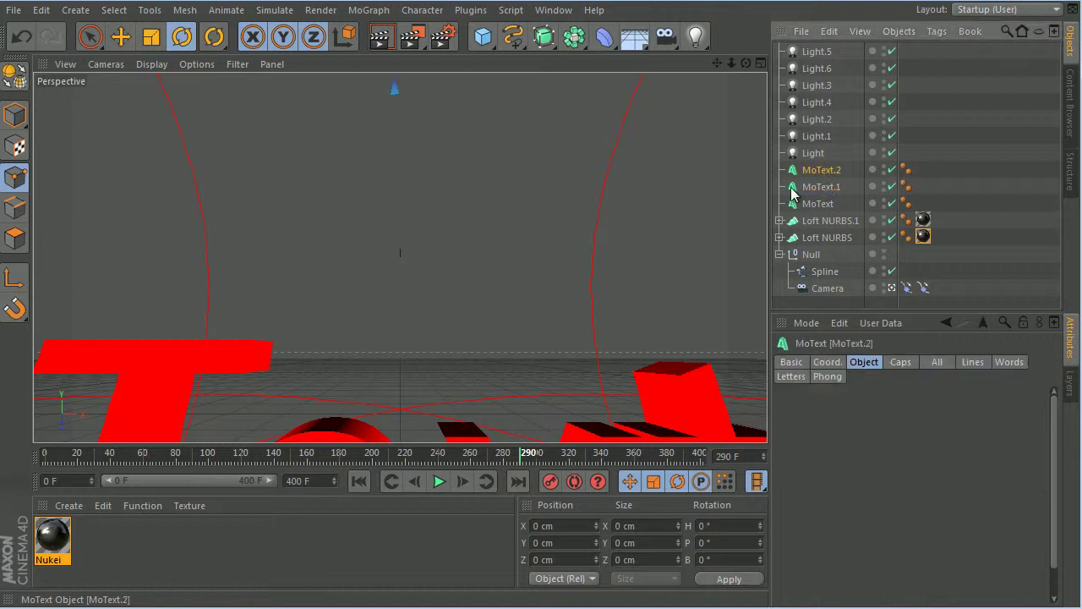
pyautogui.click(121, 37)
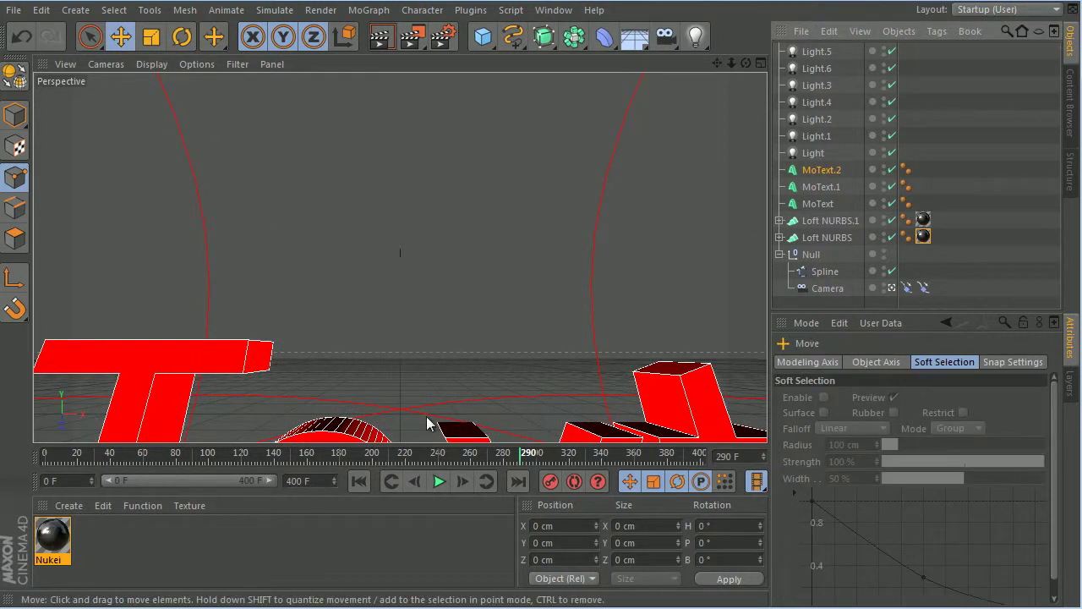
pyautogui.click(14, 115)
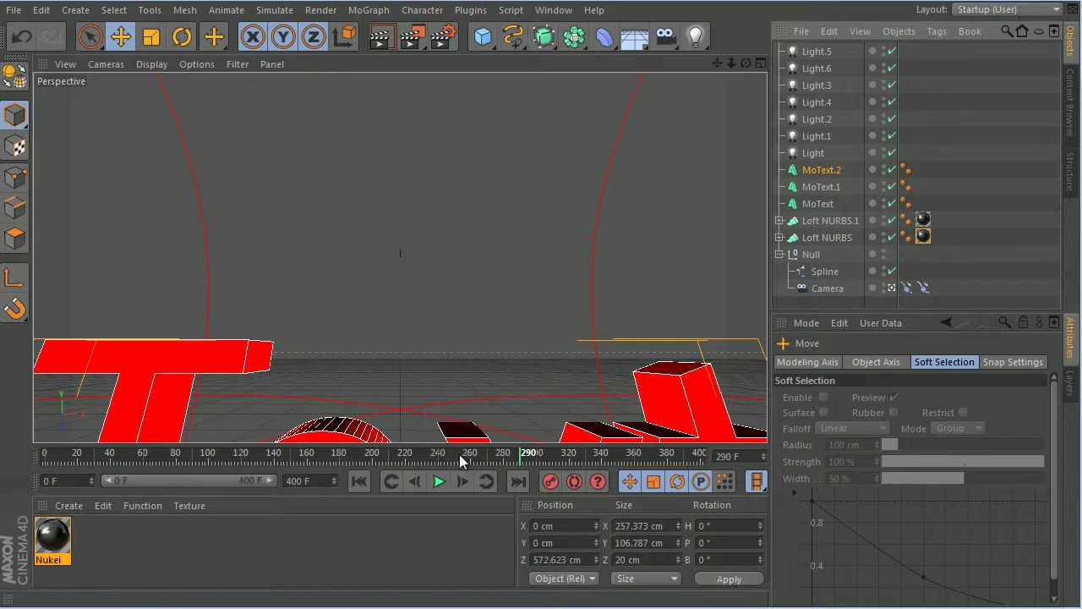
pyautogui.moveTo(459, 454); pyautogui.dragTo(431, 457)
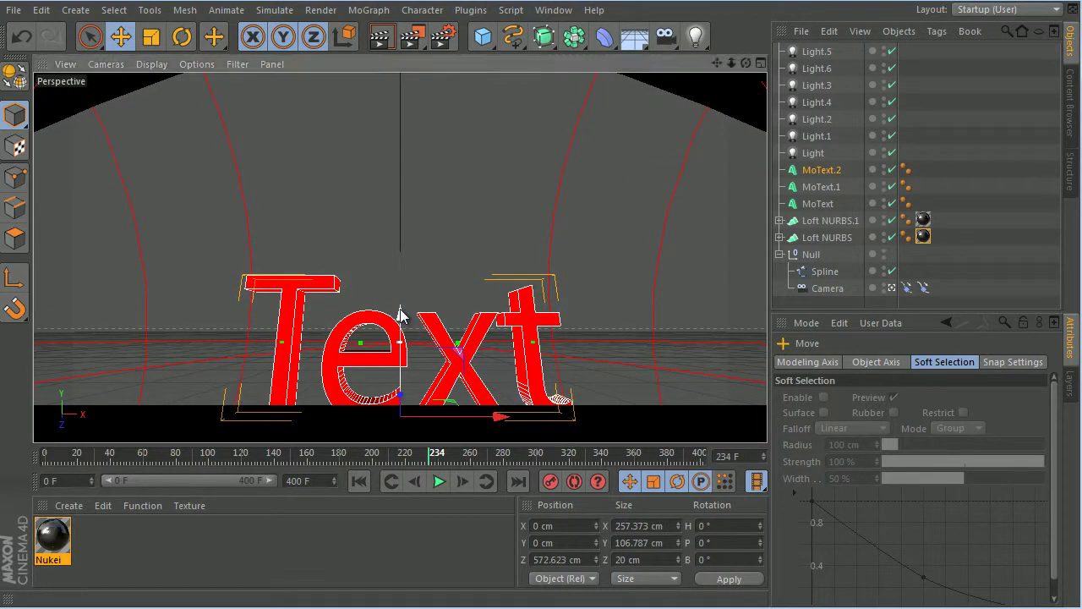
pyautogui.moveTo(400, 309); pyautogui.dragTo(414, 189)
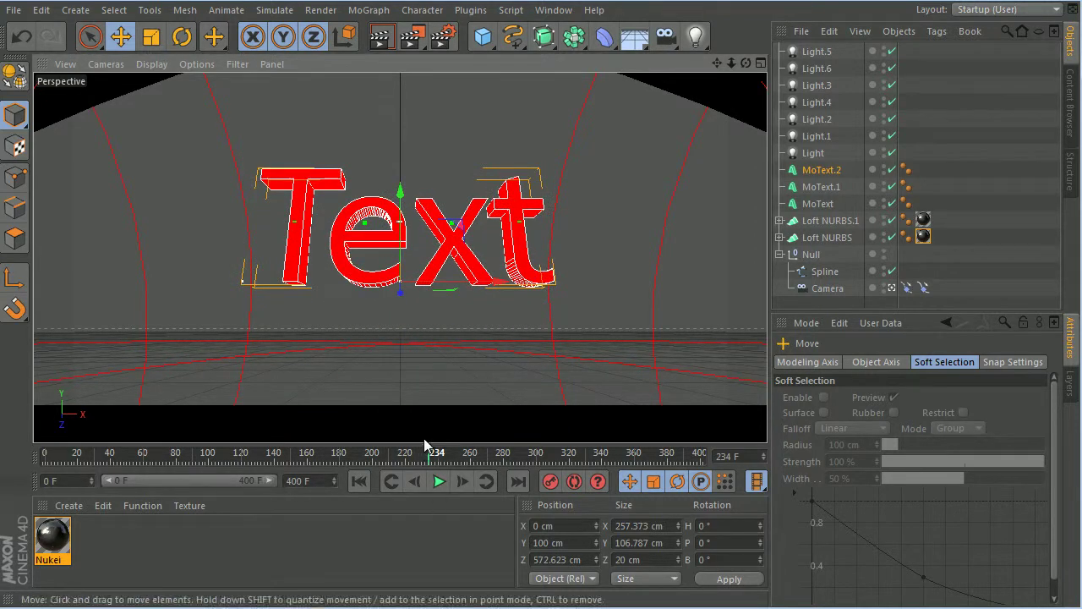
# - At frame 329, set MoText.2's pitch to 20° and lower it to about Y 90.6 cm, Z 576 cm
pyautogui.moveTo(431, 455); pyautogui.dragTo(583, 455)
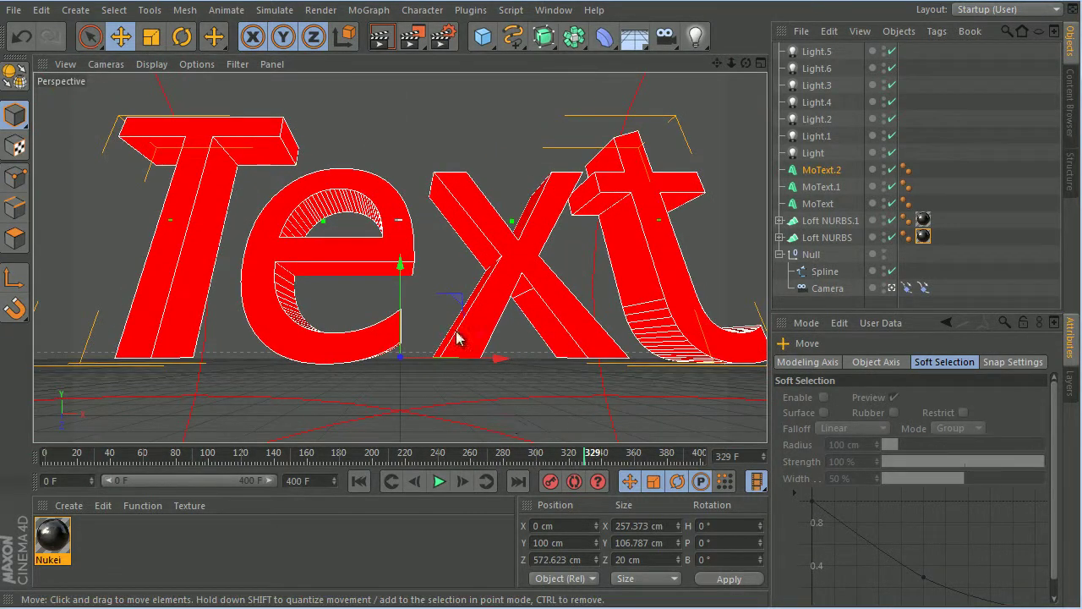
pyautogui.click(185, 37)
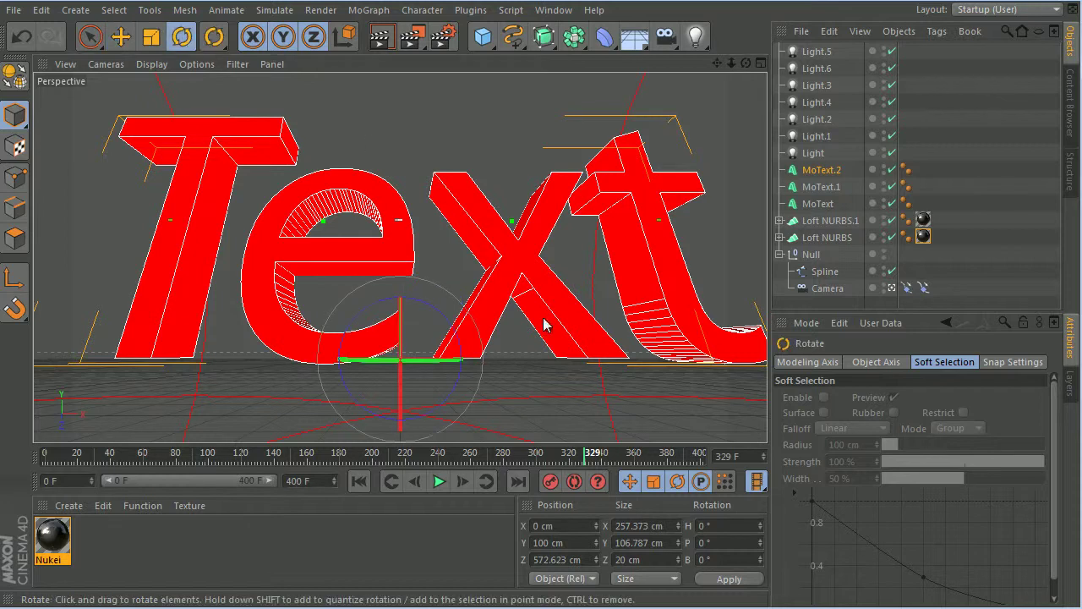
pyautogui.moveTo(399, 302); pyautogui.dragTo(406, 355)
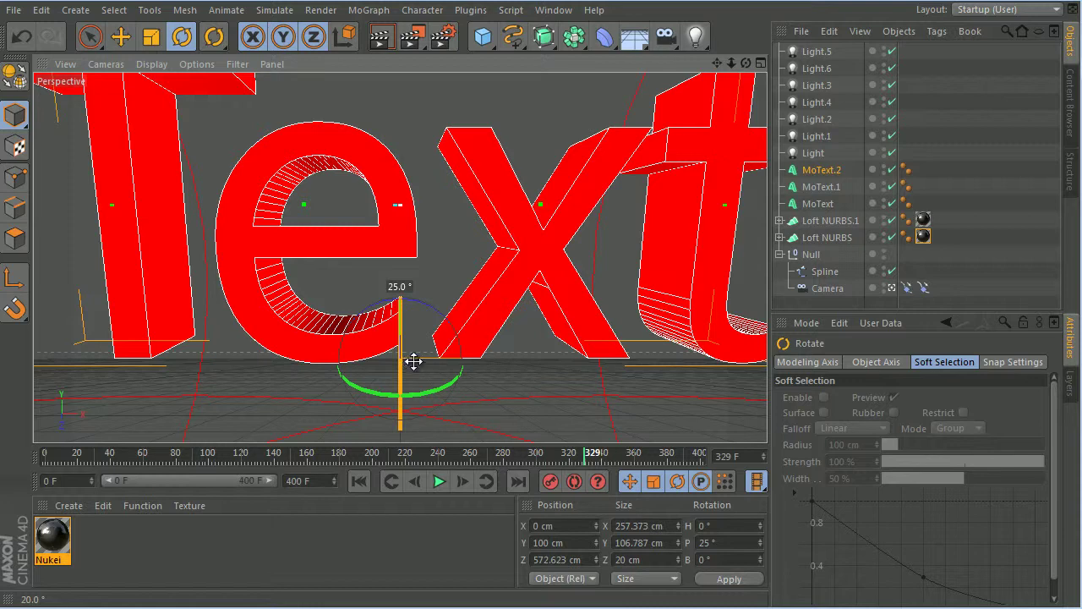
pyautogui.moveTo(414, 361); pyautogui.dragTo(415, 348)
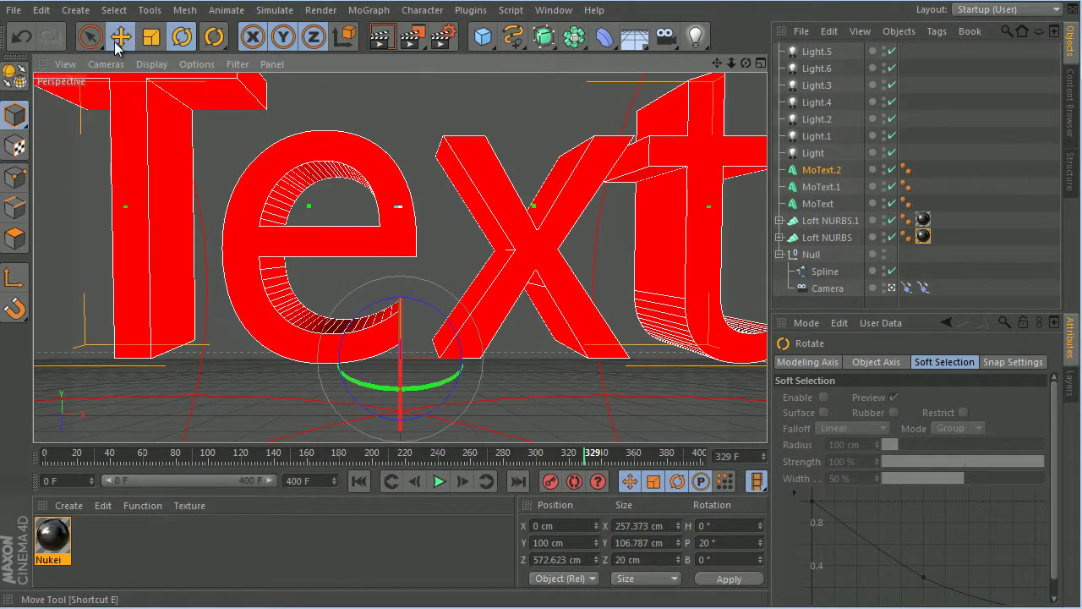
pyautogui.click(117, 40)
pyautogui.moveTo(400, 261); pyautogui.dragTo(409, 312)
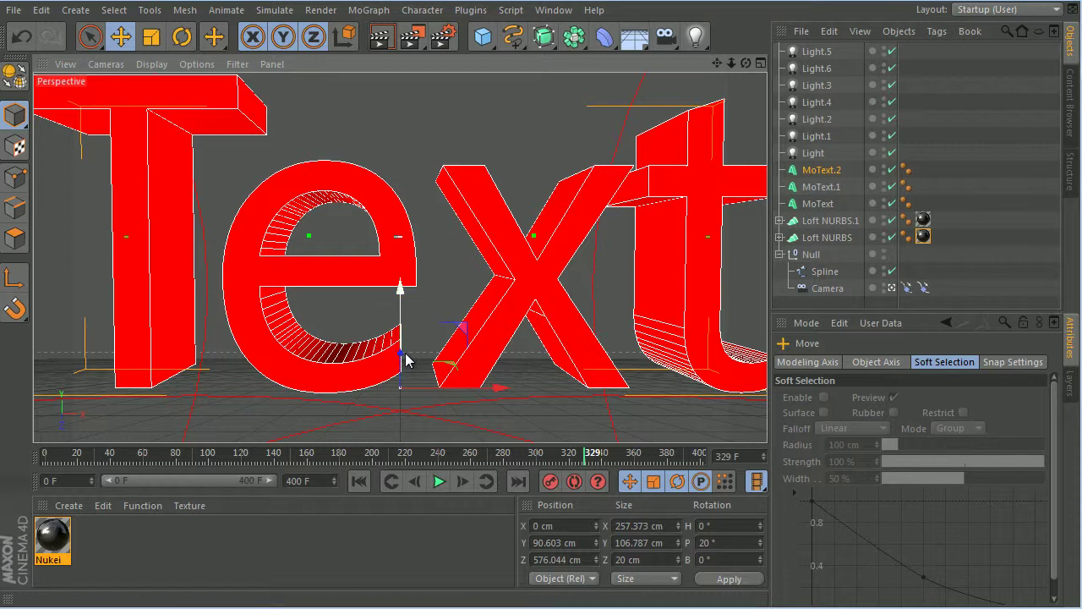
# - In the right view, move MoText.2 back along the path to about Y 61.2 cm, Z 495.2 cm
pyautogui.click(760, 63)
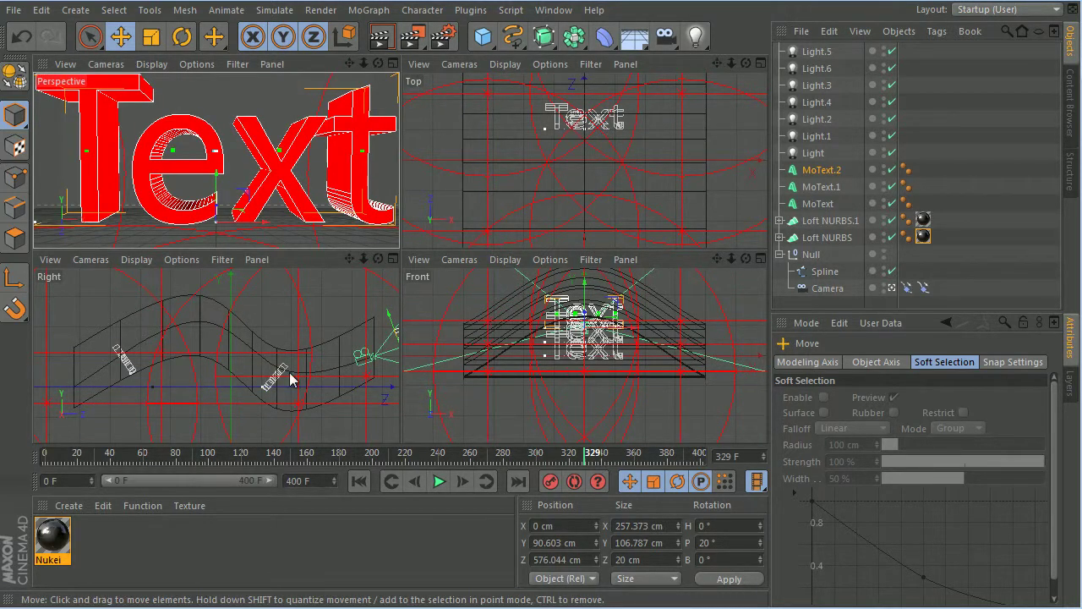
pyautogui.moveTo(349, 259); pyautogui.dragTo(273, 255)
pyautogui.moveTo(368, 351); pyautogui.dragTo(346, 363)
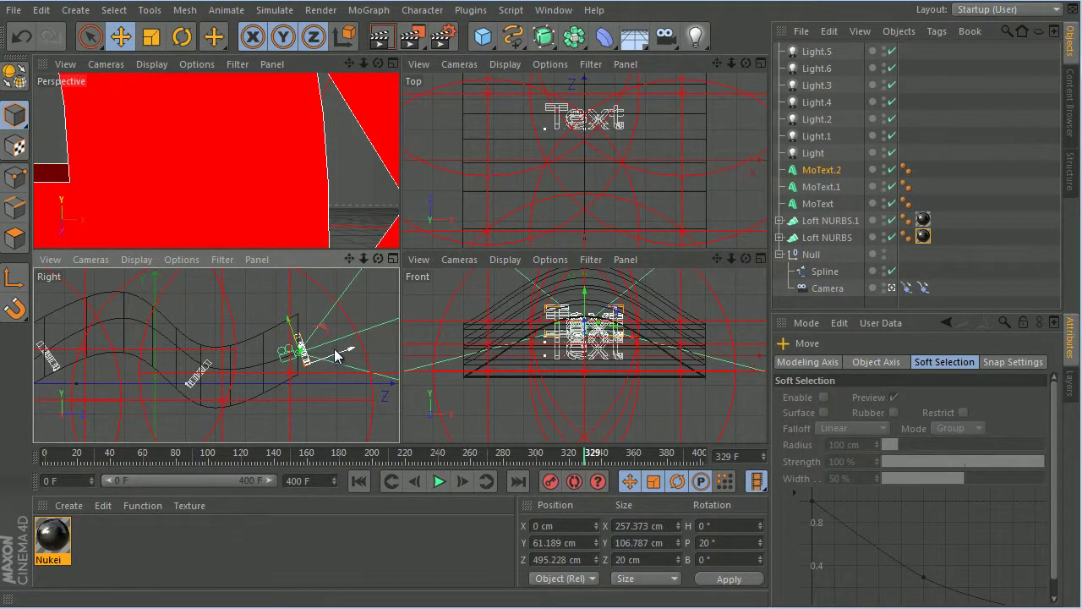
# - Fine-position MoText.2 against the camera in a close right view, at about Y 60.2 cm, Z 492.4 cm
pyautogui.scroll(5, 169, 313)
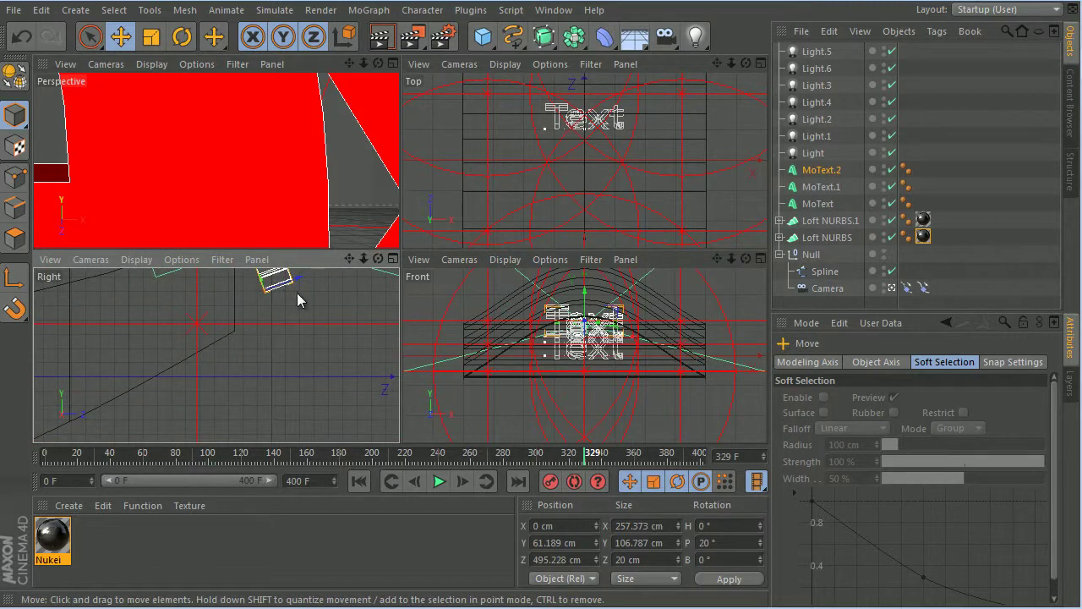
pyautogui.moveTo(350, 259); pyautogui.dragTo(315, 417)
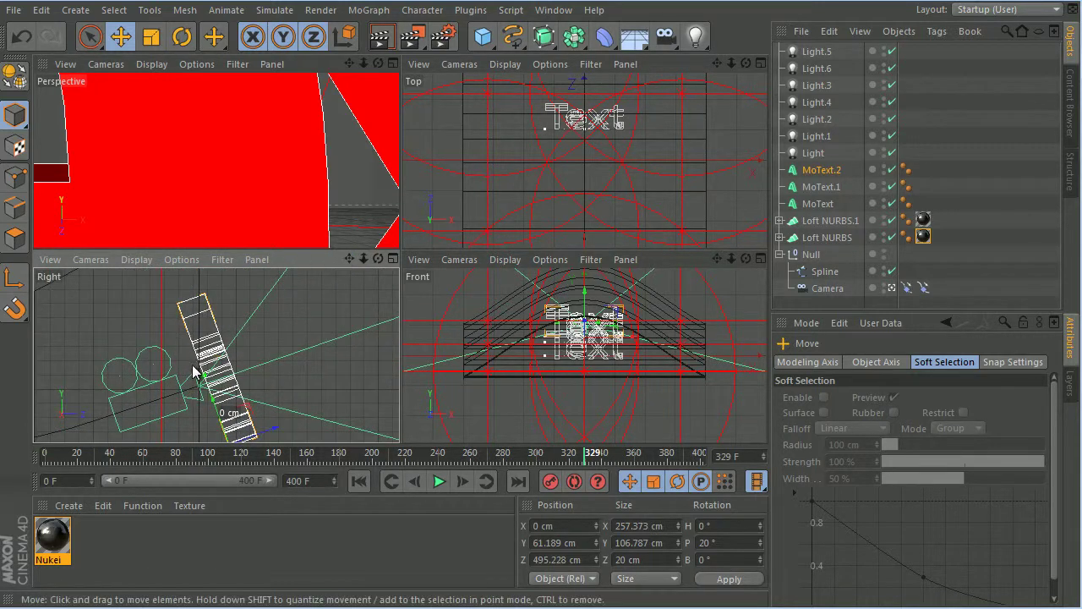
pyautogui.scroll(5, 200, 374)
pyautogui.moveTo(349, 258); pyautogui.dragTo(123, 395)
pyautogui.scroll(3, 123, 390)
pyautogui.keyDown('alt'); pyautogui.moveTo(126, 380); pyautogui.dragTo(146, 353, button='middle'); pyautogui.keyUp('alt')
pyautogui.scroll(-8, 177, 364)
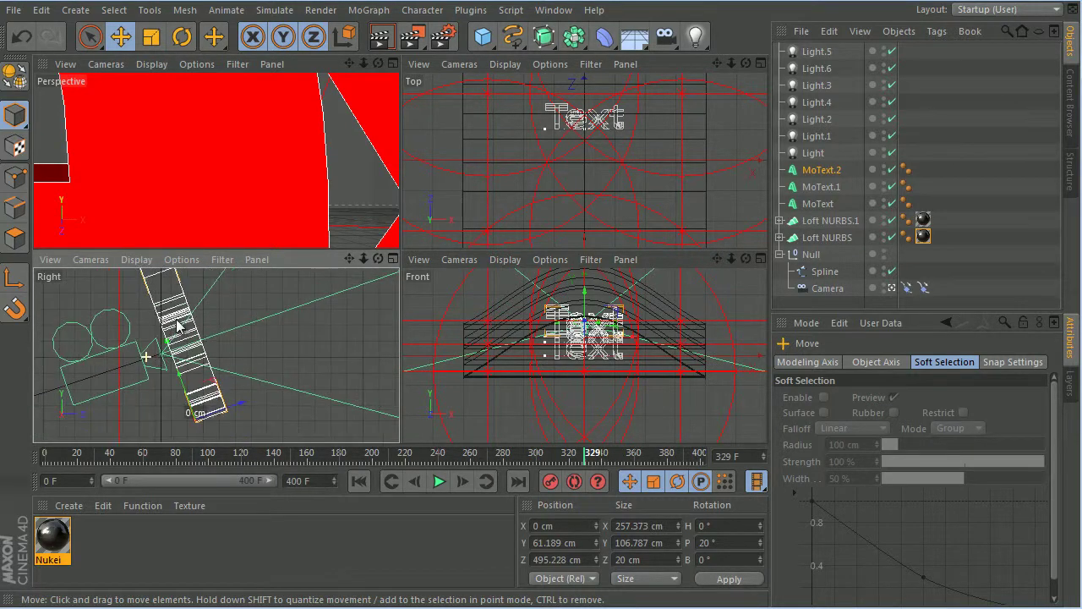
pyautogui.scroll(10, 179, 418)
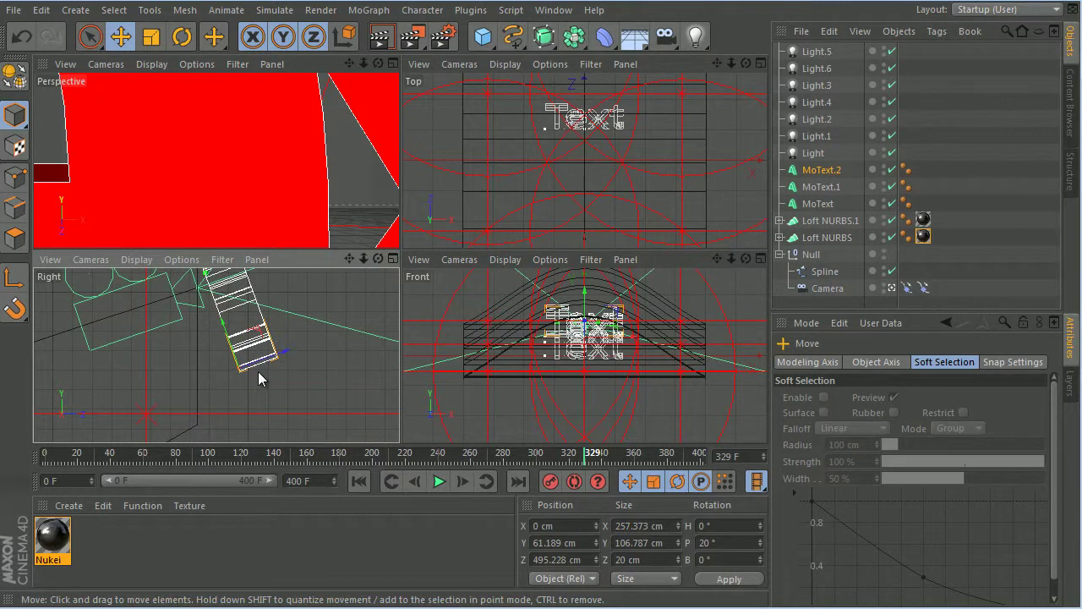
pyautogui.moveTo(265, 364); pyautogui.dragTo(260, 366)
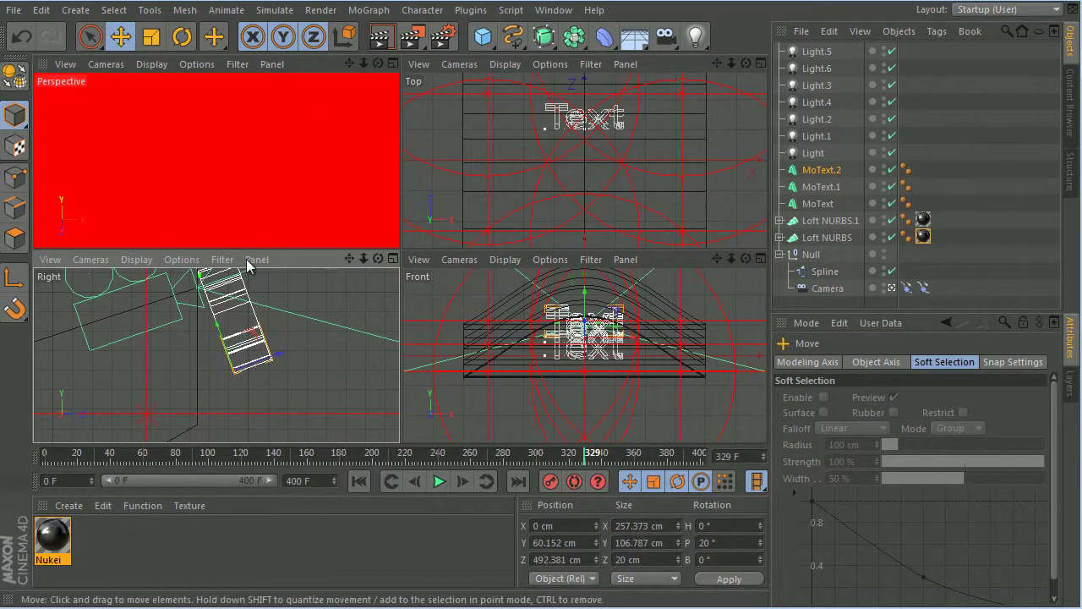
# - Enlarge the perspective view and test-render the camera view at frame 329 and at frame 154
pyautogui.click(393, 63)
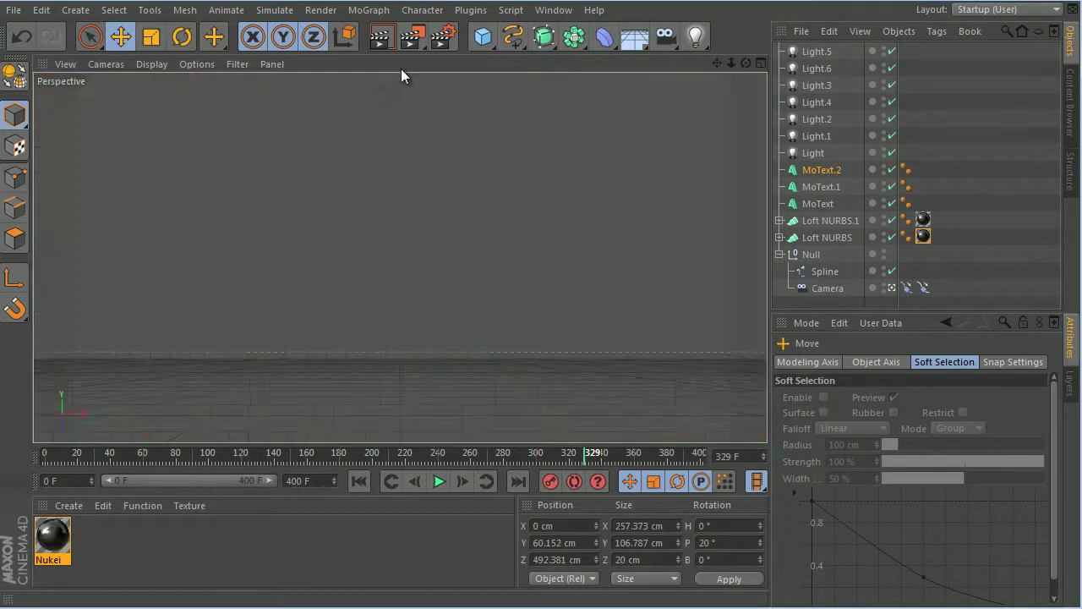
pyautogui.hotkey('ctrl', 'r')
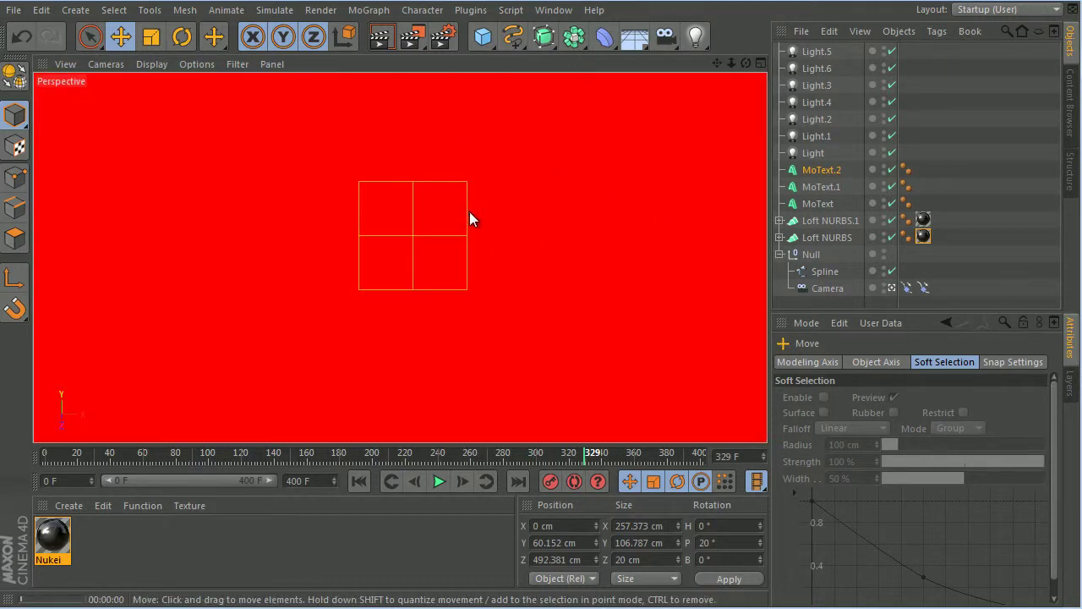
pyautogui.click(353, 556)
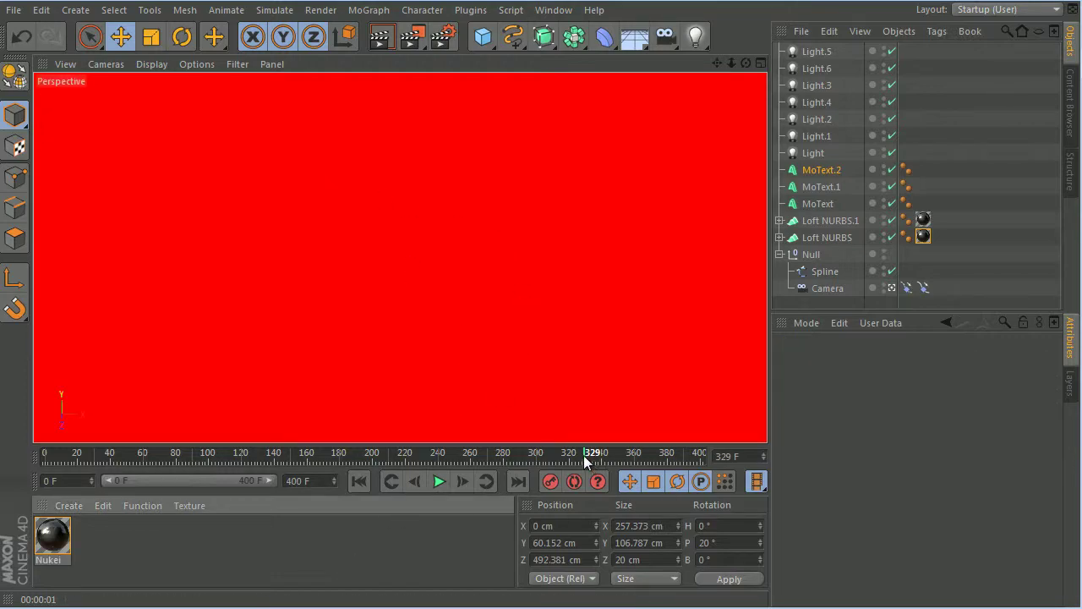
pyautogui.moveTo(583, 455); pyautogui.dragTo(298, 494)
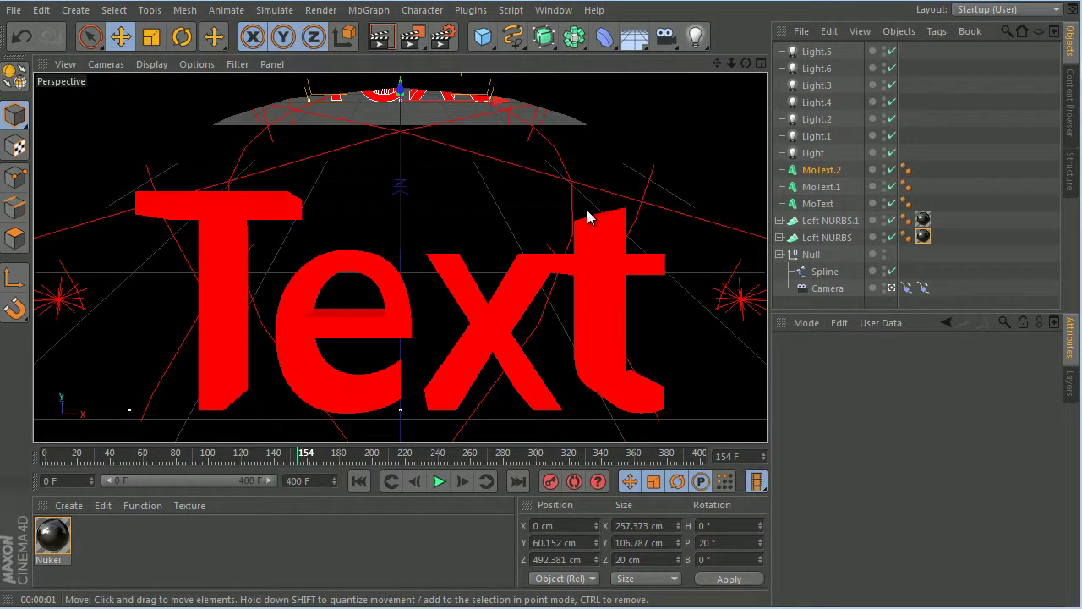
pyautogui.hotkey('ctrl', 'r')
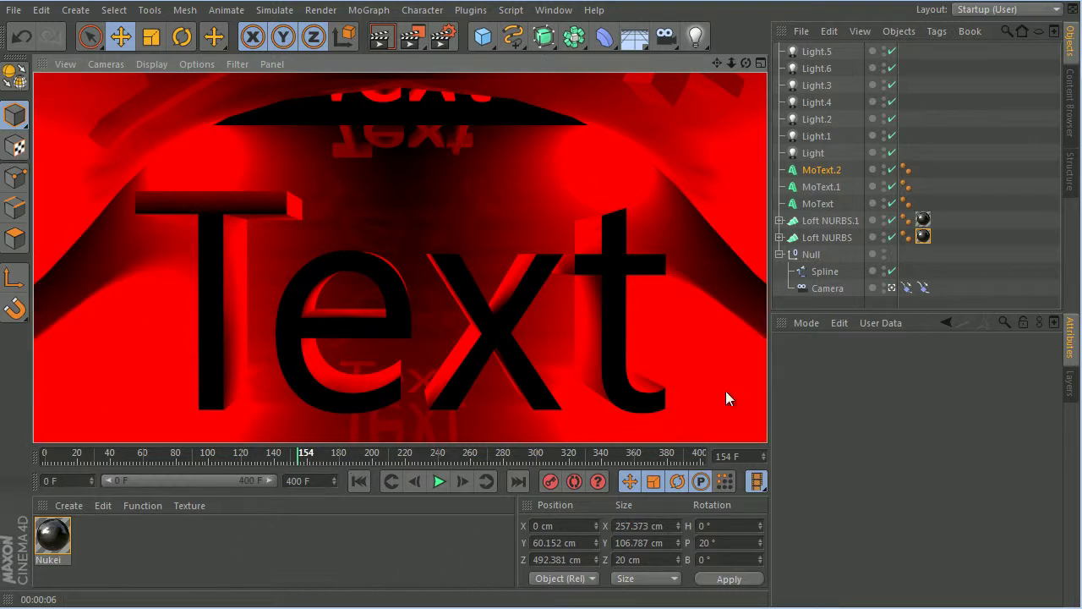
# - Select all three MoTexts and duplicate the Nukei material
pyautogui.click(824, 172)
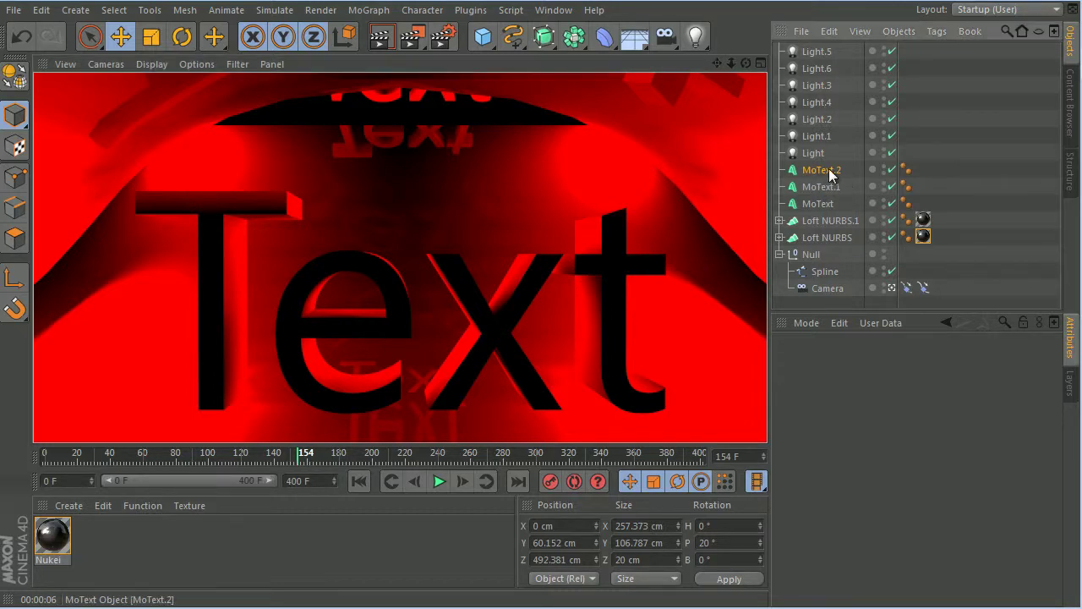
pyautogui.keyDown('shift'); pyautogui.click(818, 204); pyautogui.keyUp('shift')
pyautogui.click(64, 557)
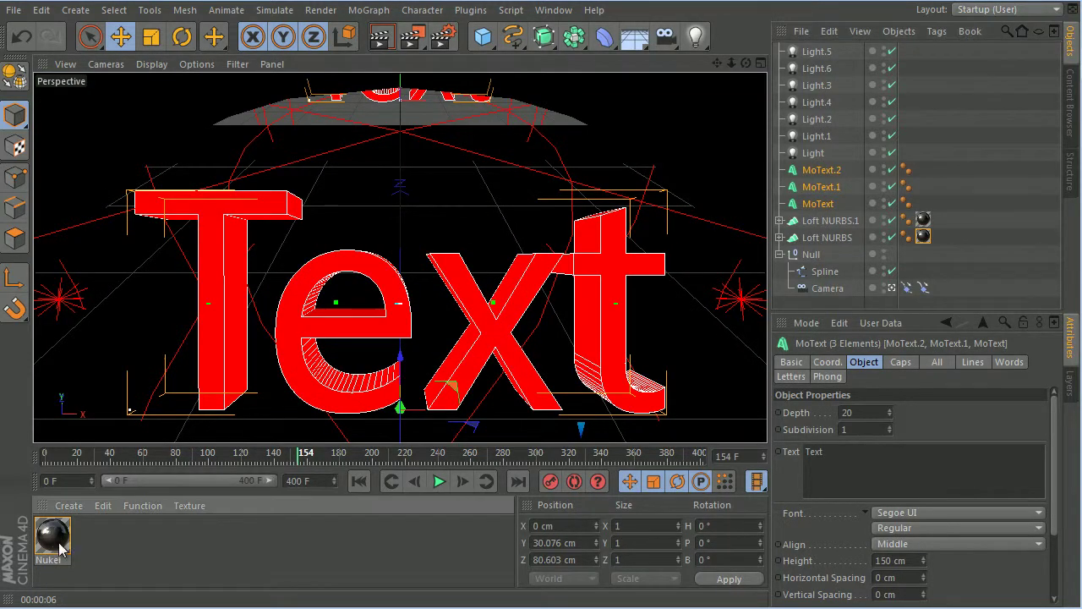
pyautogui.keyDown('ctrl'); pyautogui.moveTo(56, 549); pyautogui.dragTo(152, 553); pyautogui.keyUp('ctrl')
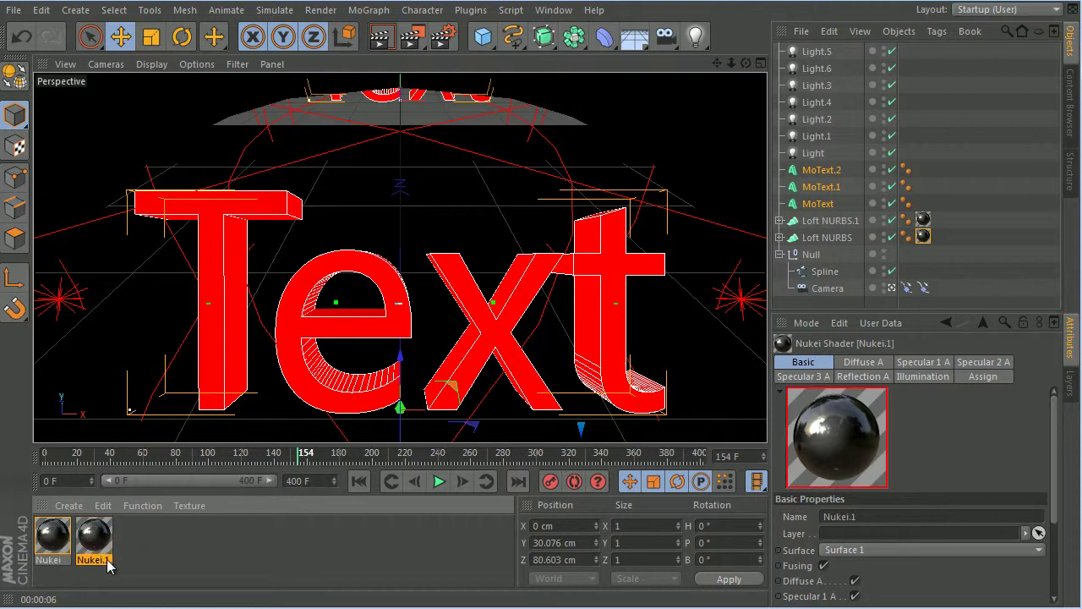
# - Set the Diffuse A colour of the Nukei.1 material to white
pyautogui.doubleClick(93, 541)
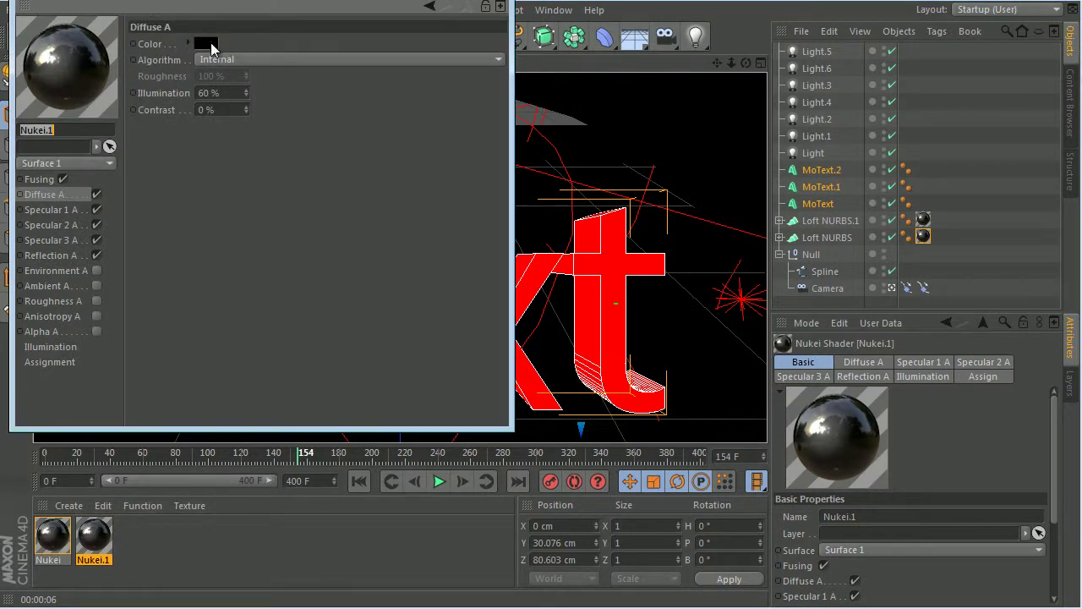
pyautogui.click(207, 44)
pyautogui.click(311, 0)
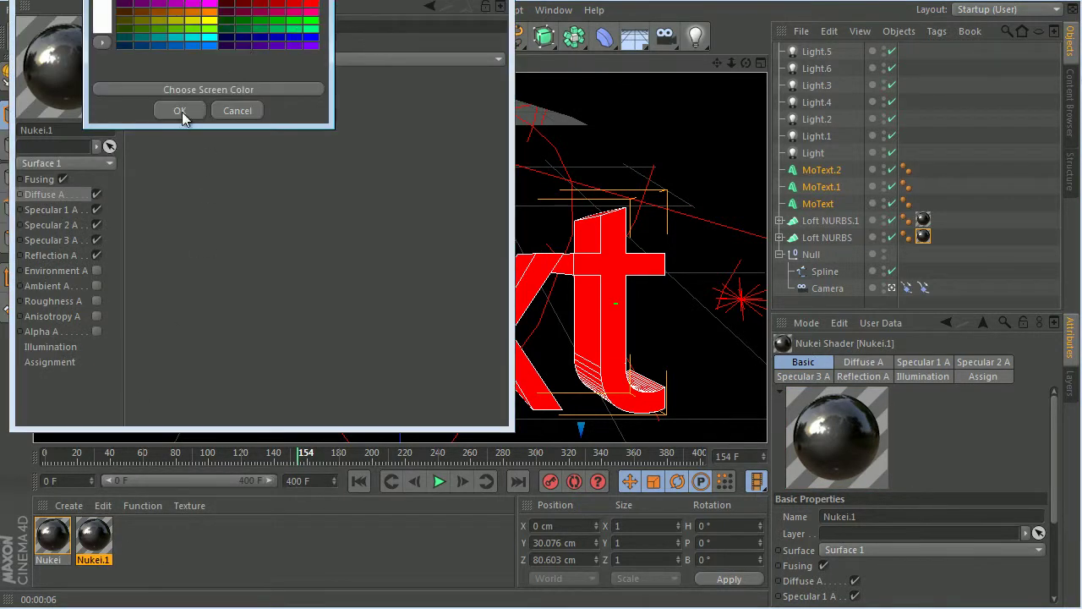
pyautogui.click(180, 111)
pyautogui.click(510, 5)
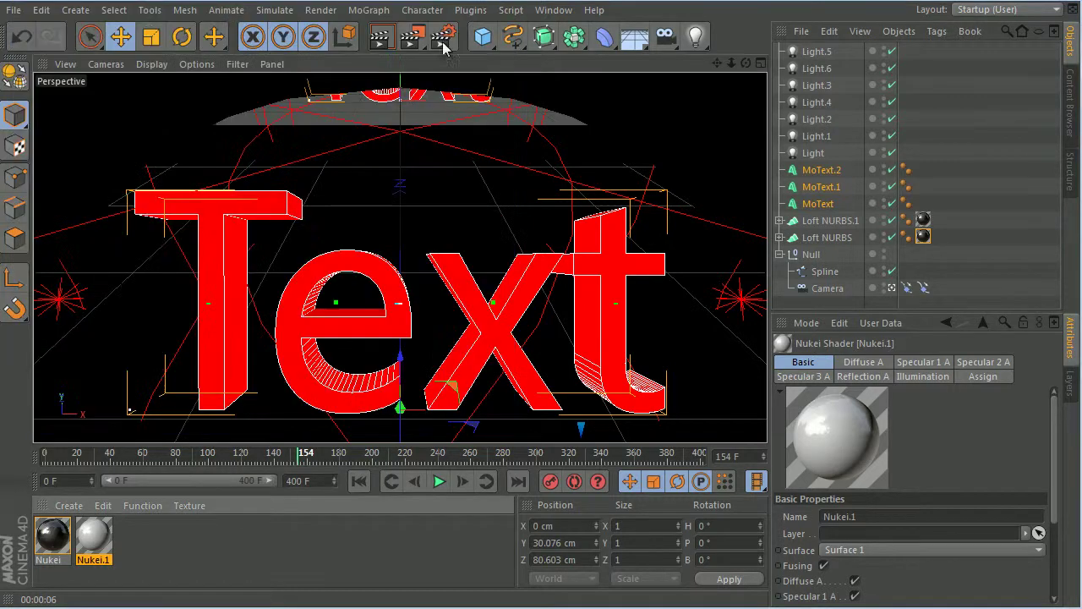
# - Apply the Nukei.1 material to MoText.2, MoText.1 and MoText
pyautogui.moveTo(93, 550); pyautogui.dragTo(821, 169)
pyautogui.click(947, 196)
pyautogui.moveTo(922, 169)
pyautogui.keyDown('ctrl'); pyautogui.mouseDown()
pyautogui.moveTo(933, 182)
pyautogui.moveTo(923, 203)
pyautogui.mouseUp(); pyautogui.keyUp('ctrl')
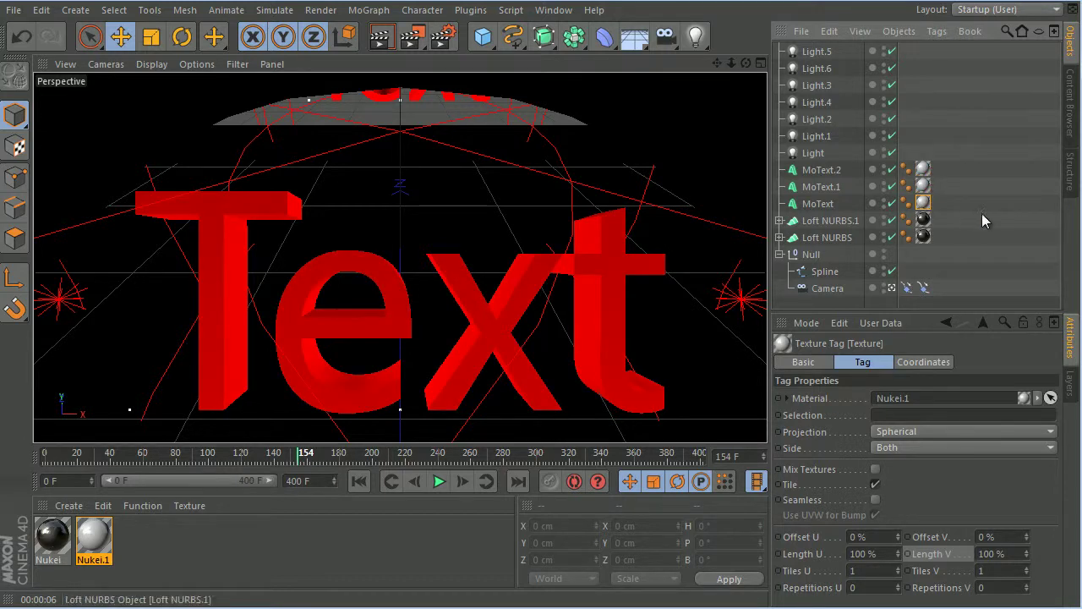
# - Play the animation briefly, go to frame 147 and test-render the camera view
pyautogui.click(437, 484)
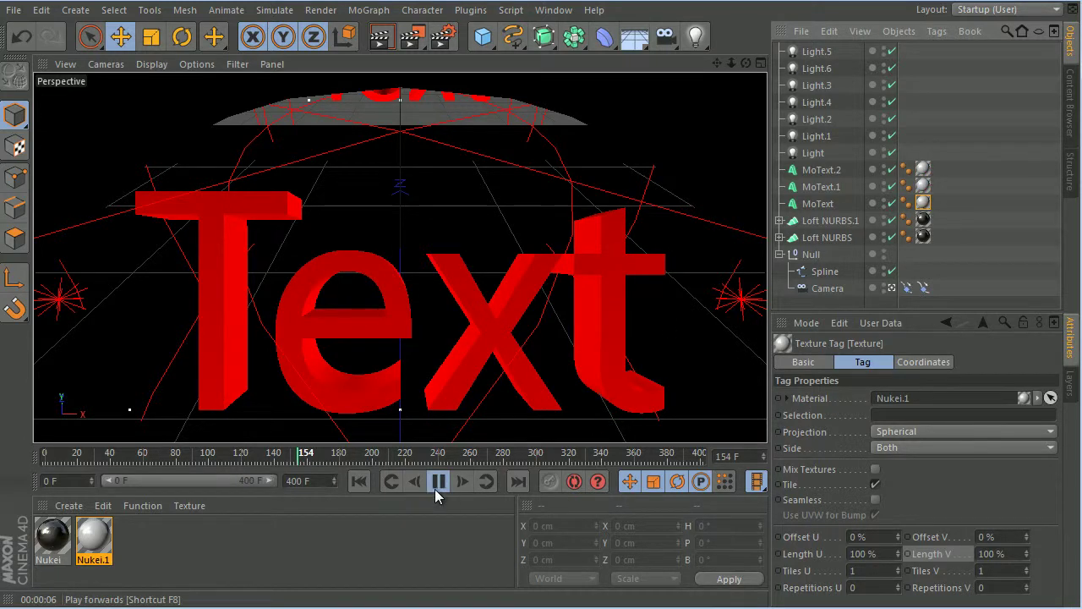
pyautogui.click(437, 488)
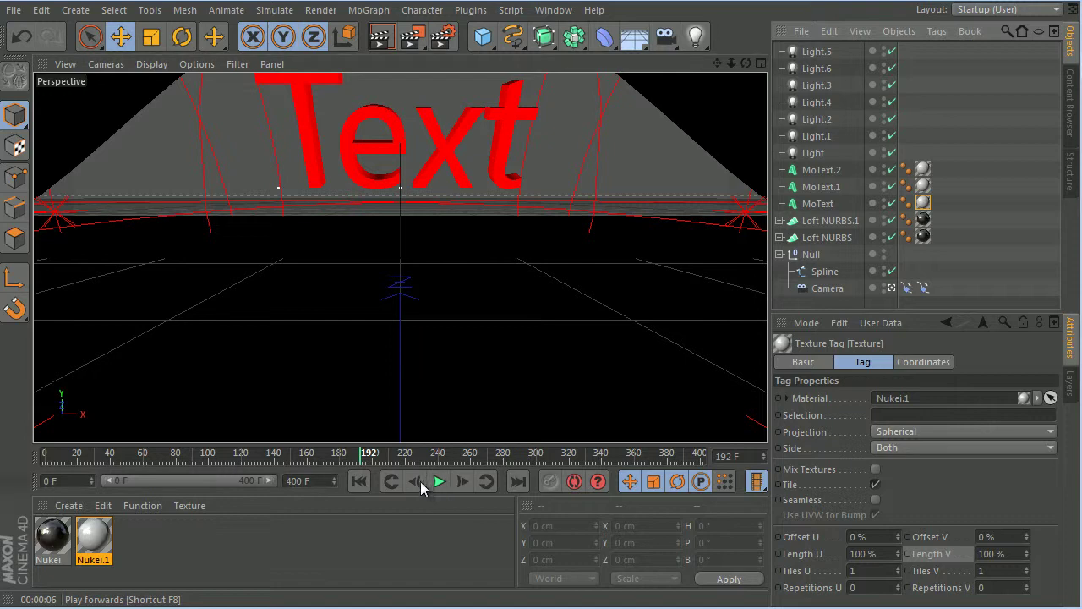
pyautogui.click(306, 462)
pyautogui.moveTo(306, 463); pyautogui.dragTo(286, 464)
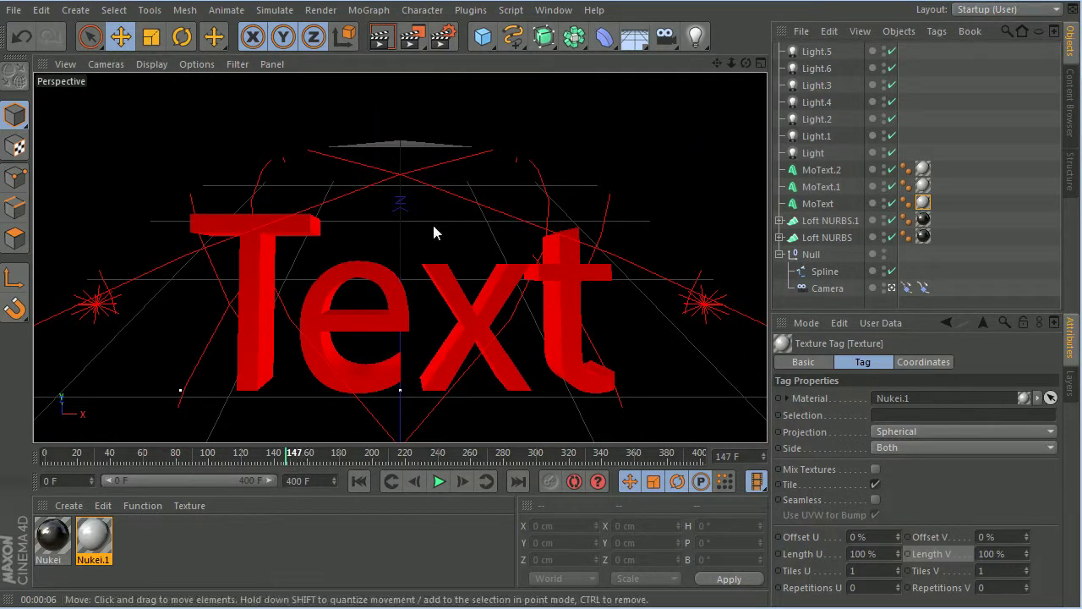
pyautogui.press('r')
pyautogui.press('e')
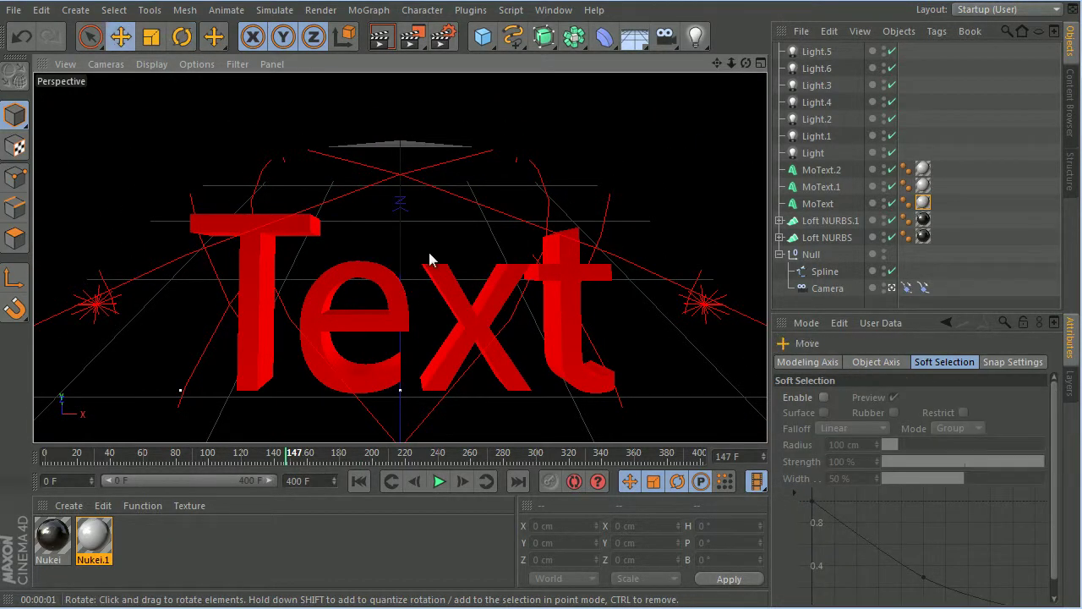
pyautogui.hotkey('ctrl', 'r')
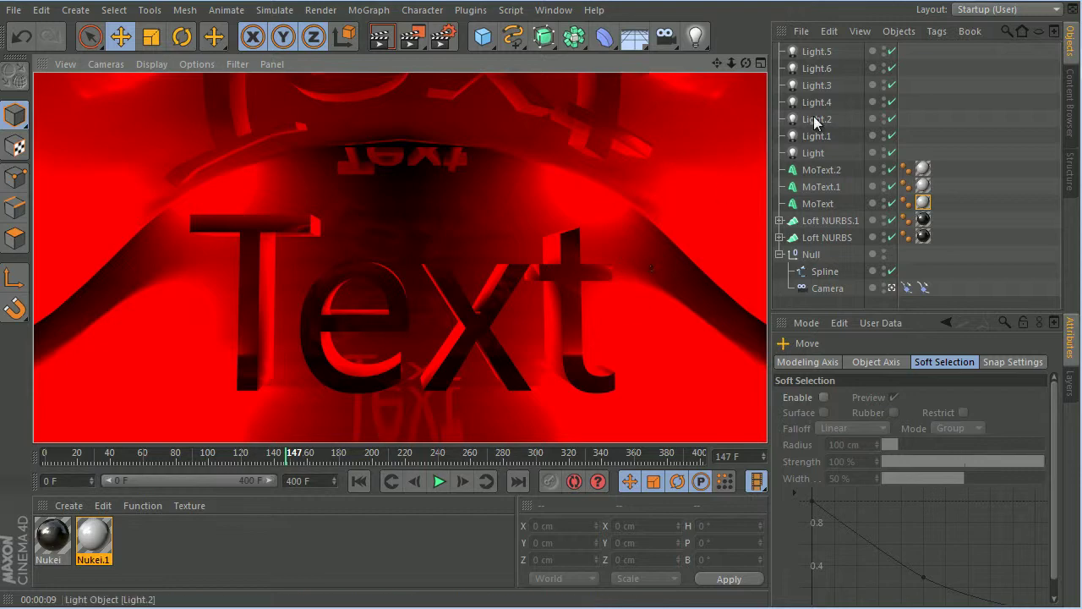
# - Select Light.1 through Light.6, leaving out Light, and lower their intensity to 51 %
pyautogui.click(815, 53)
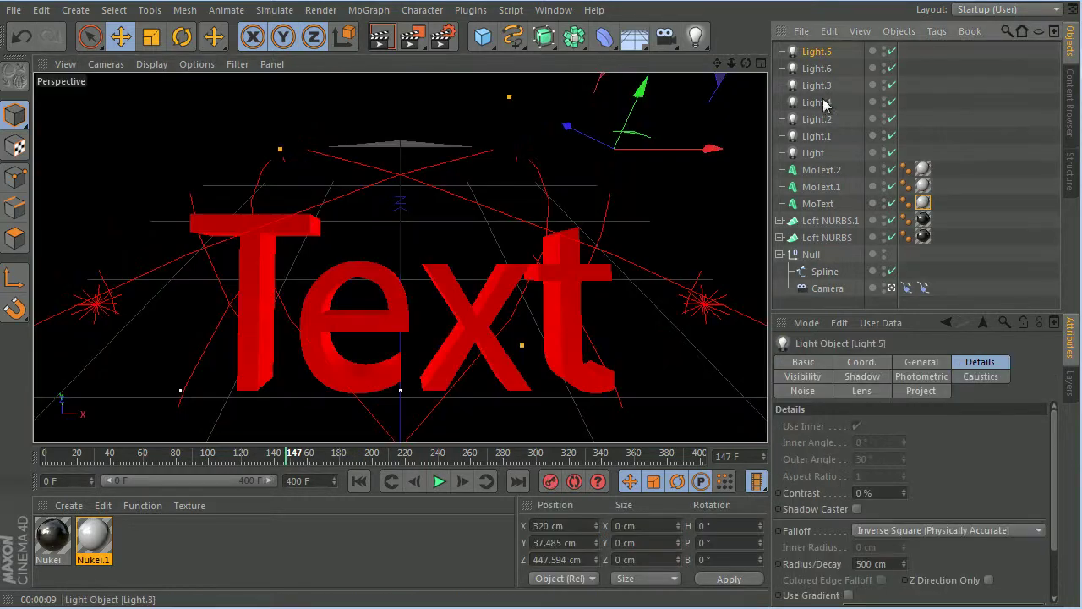
pyautogui.keyDown('shift'); pyautogui.click(818, 155); pyautogui.keyUp('shift')
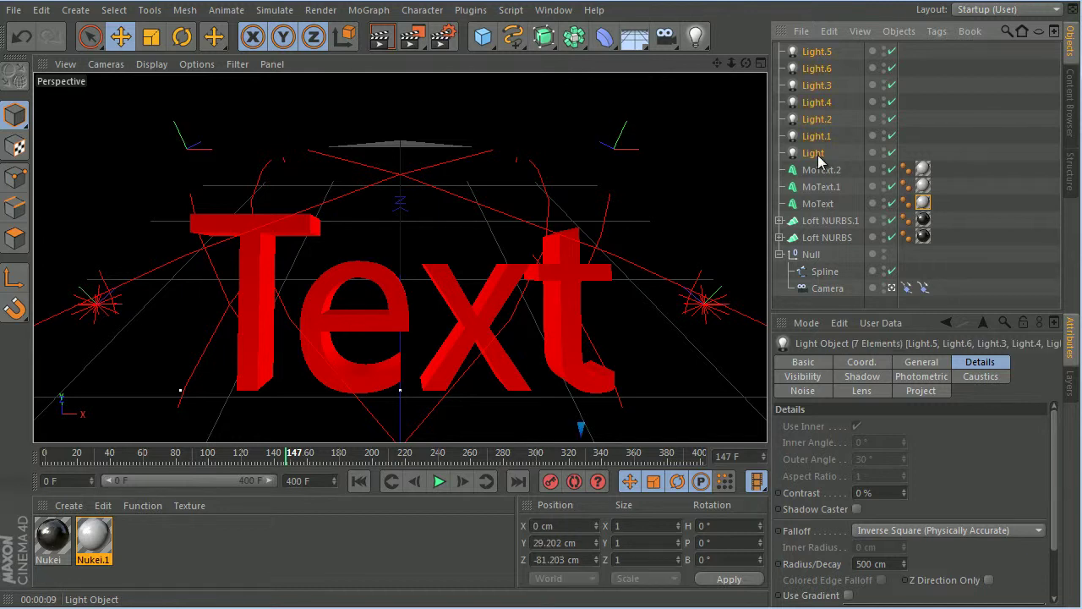
pyautogui.keyDown('ctrl'); pyautogui.click(817, 154); pyautogui.keyUp('ctrl')
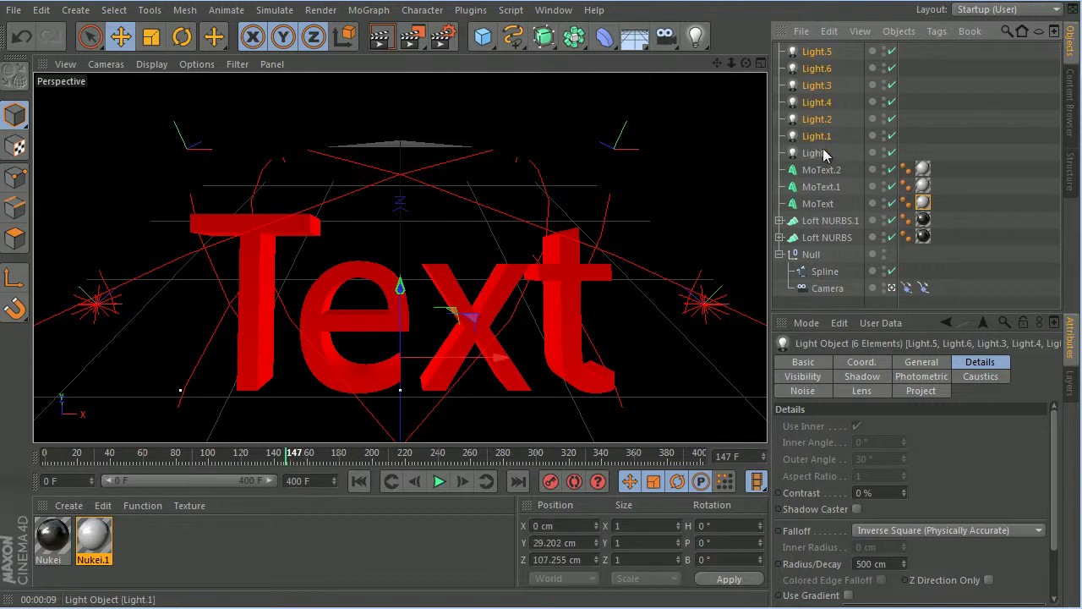
pyautogui.click(921, 363)
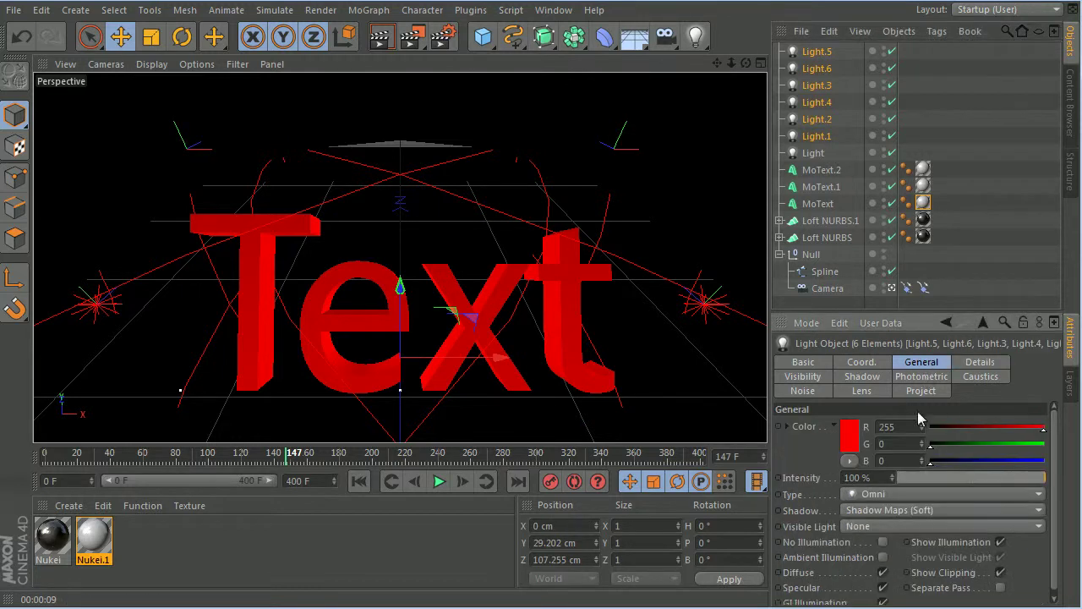
pyautogui.click(973, 479)
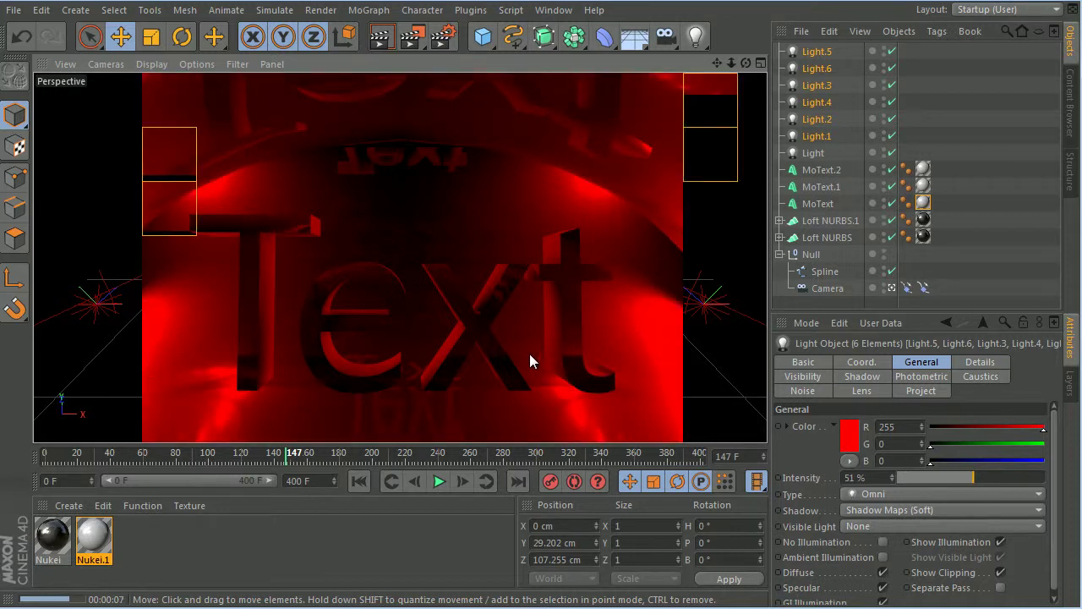
# - Play the camera flight, return to frame 0 and test-render the scene through the camera
pyautogui.click(437, 482)
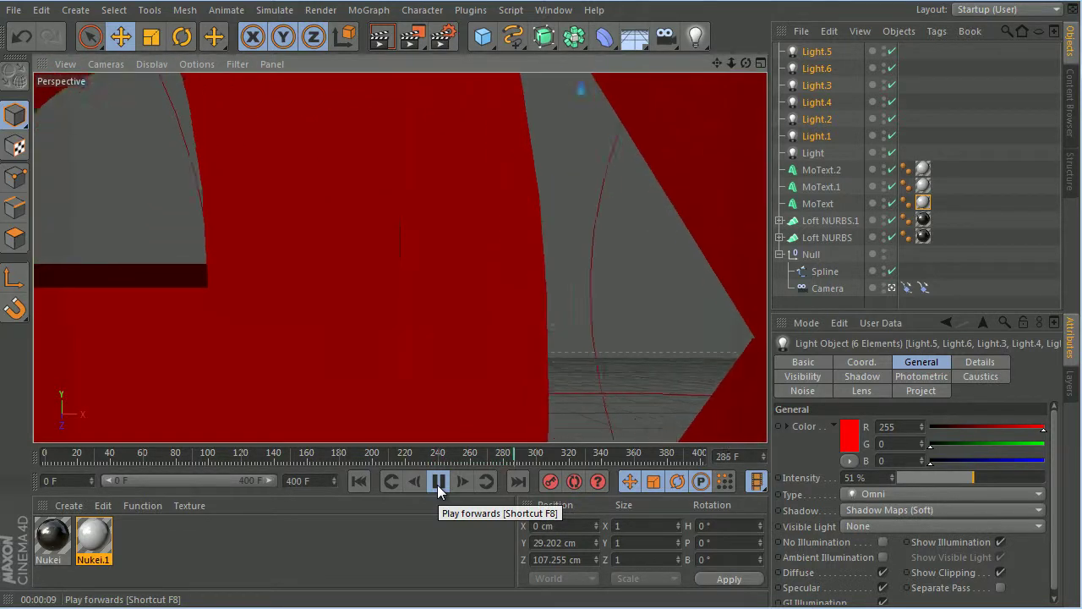
pyautogui.click(438, 482)
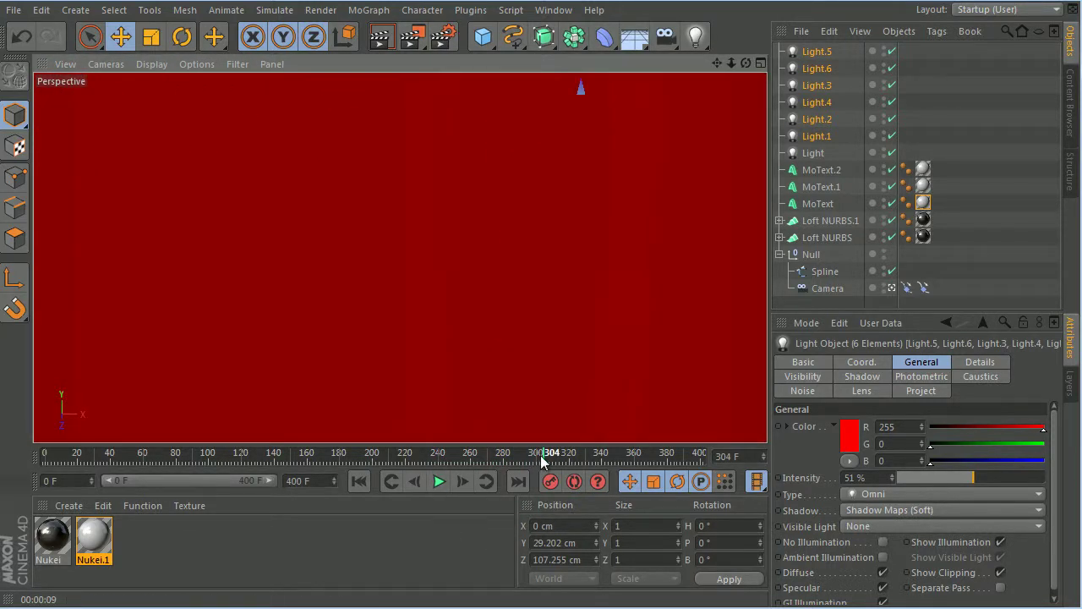
pyautogui.moveTo(542, 459); pyautogui.dragTo(33, 480)
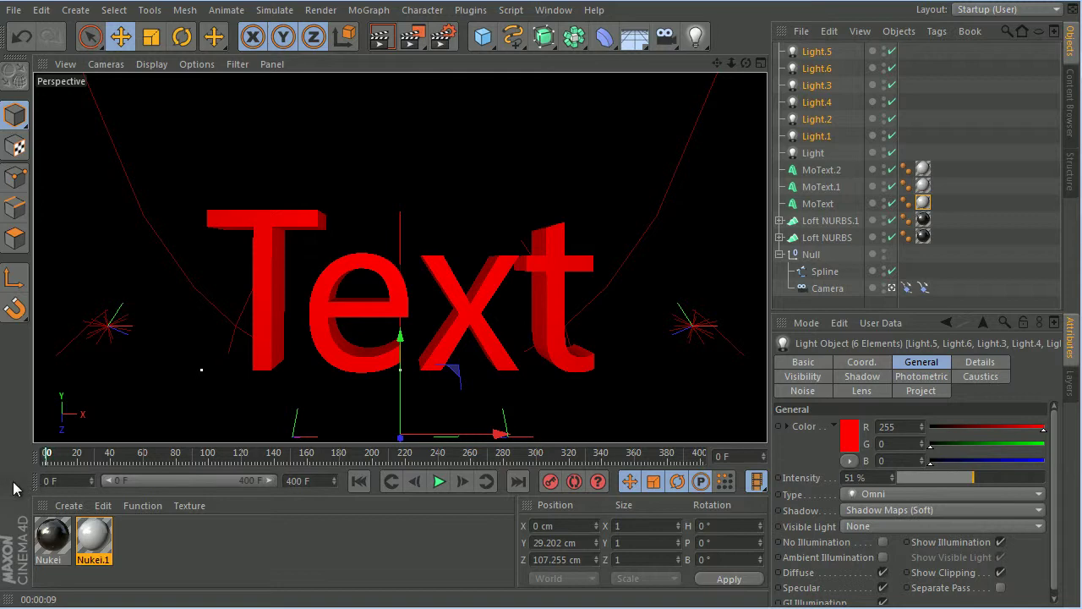
pyautogui.click(892, 289)
pyautogui.moveTo(746, 64); pyautogui.dragTo(567, 314)
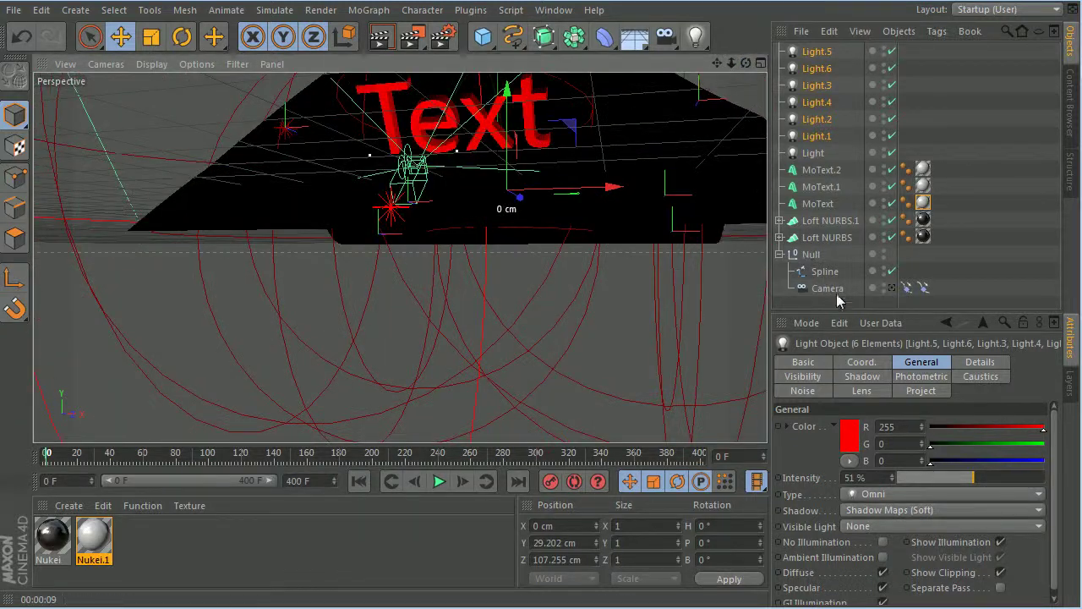
pyautogui.click(892, 287)
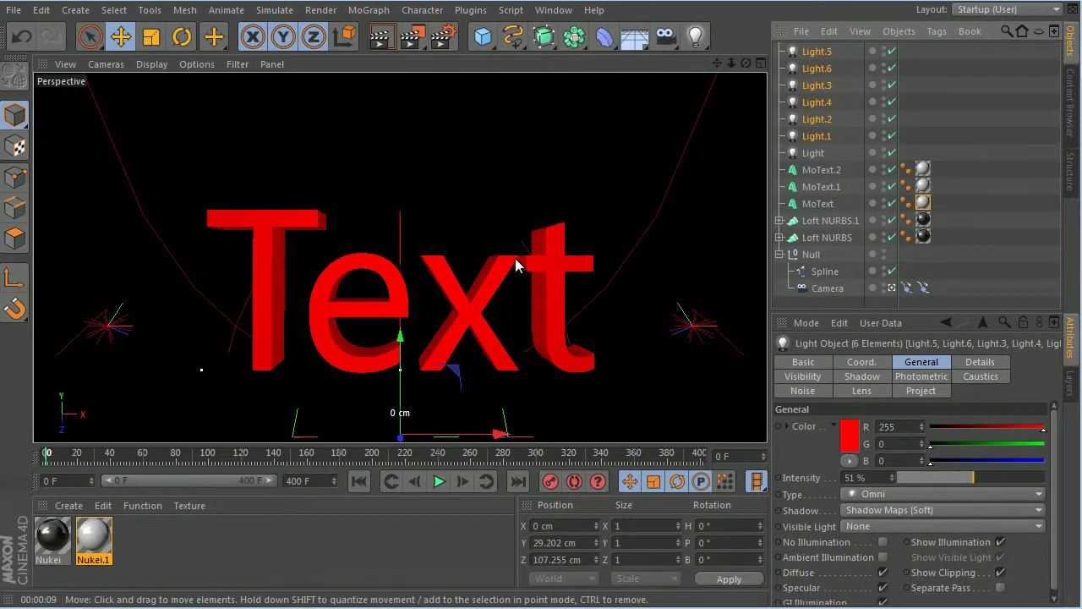
pyautogui.hotkey('ctrl', 'r')
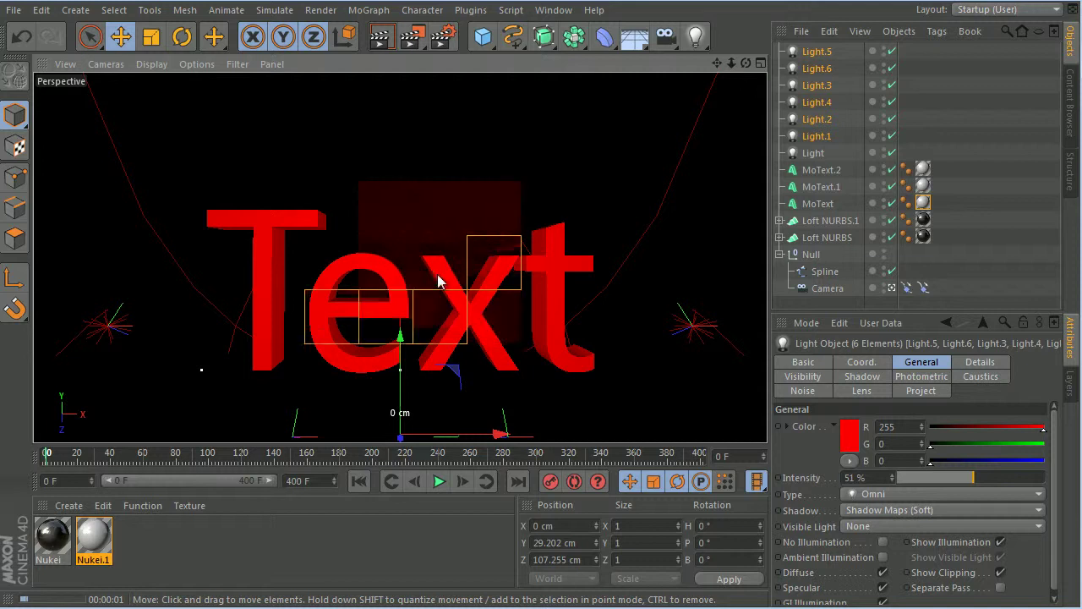
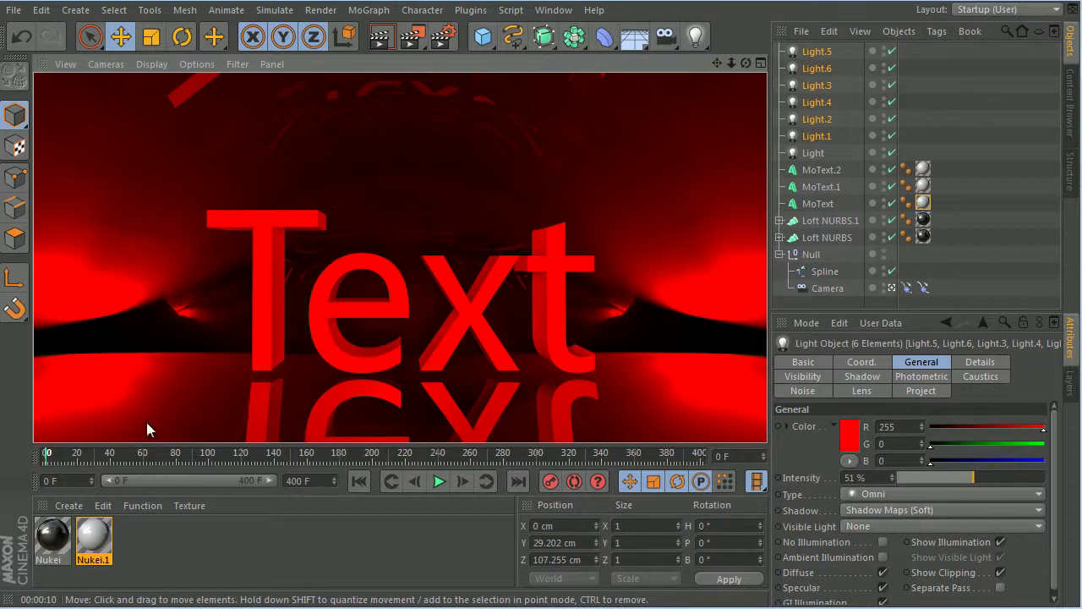
# - Outside the camera view, move the end point of Spline.2 in Loft NURBS outward along Z to 533.849 cm
pyautogui.click(892, 288)
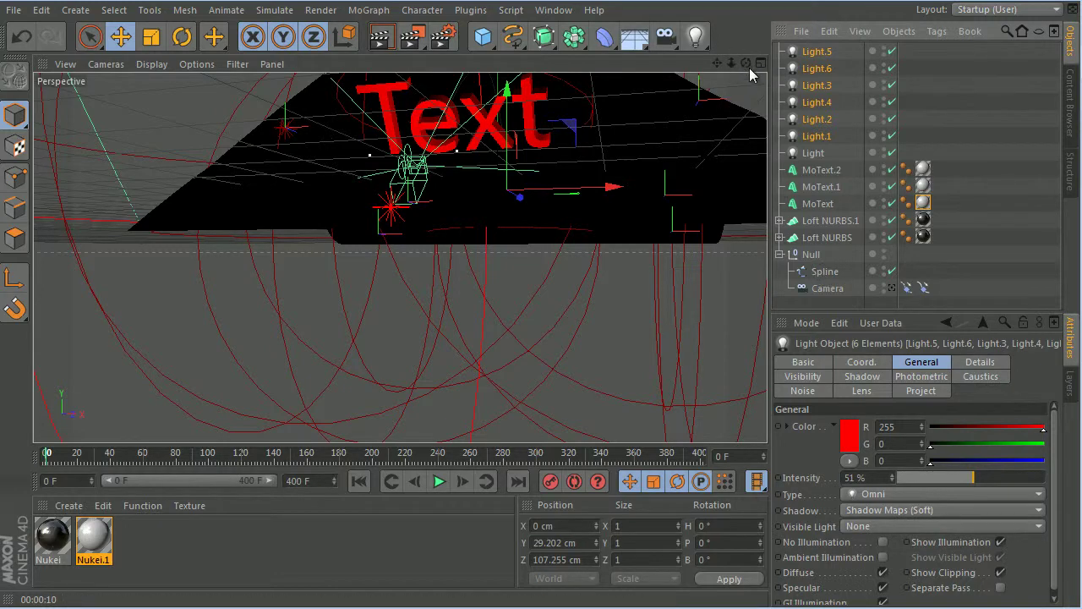
pyautogui.moveTo(746, 63); pyautogui.dragTo(736, 129)
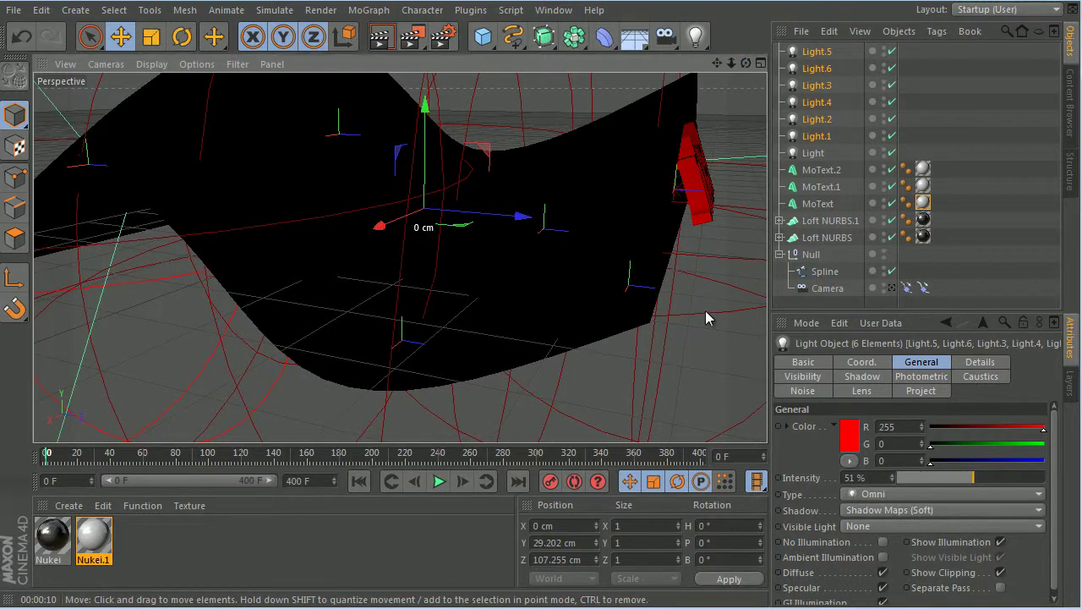
pyautogui.moveTo(717, 63); pyautogui.dragTo(577, 315)
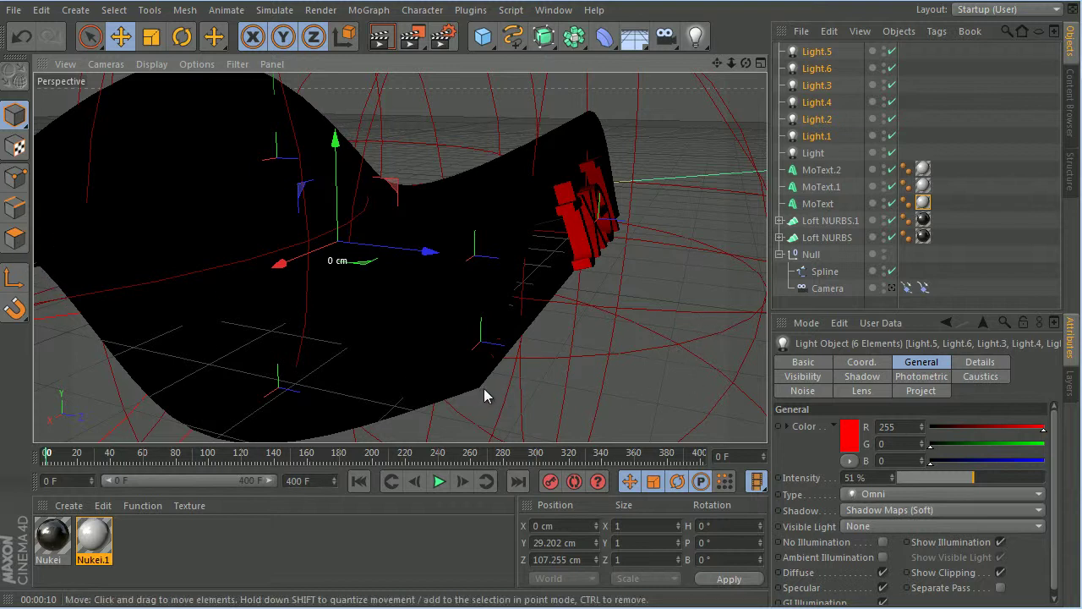
pyautogui.click(780, 221)
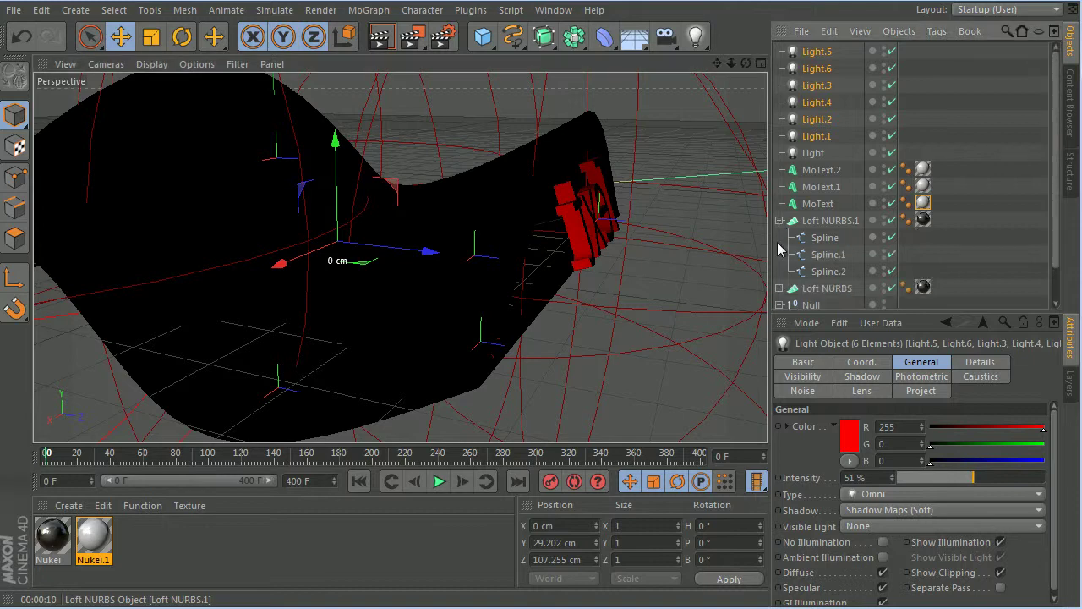
pyautogui.click(779, 250)
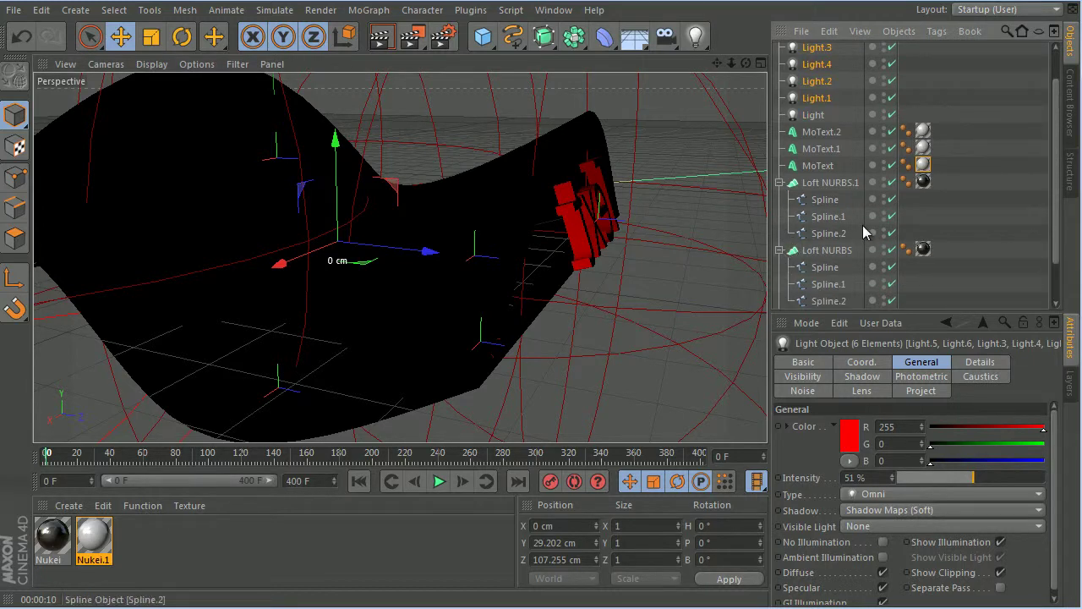
pyautogui.click(813, 252)
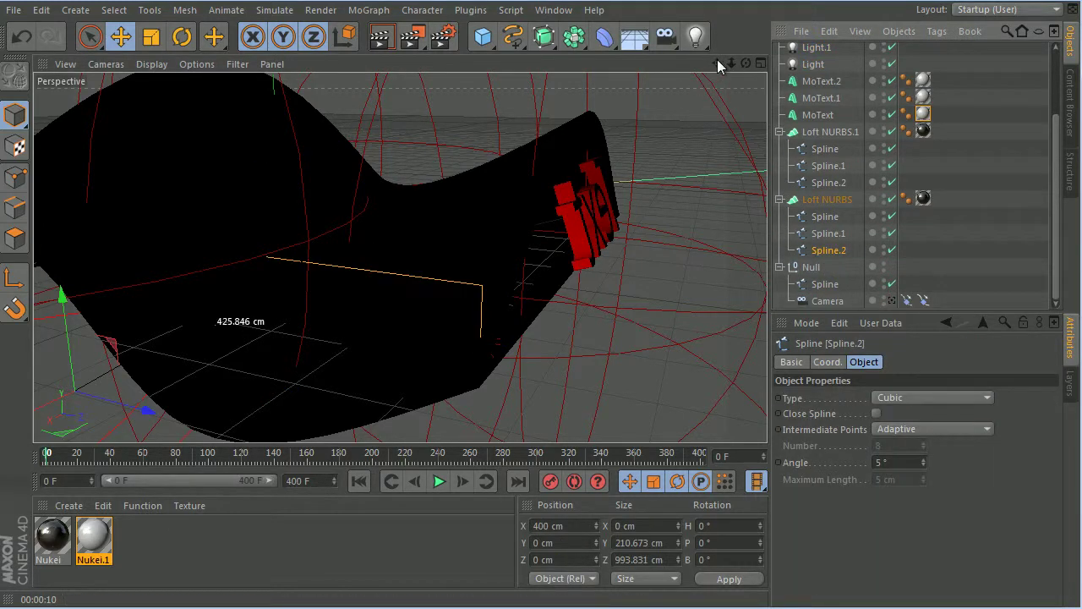
pyautogui.moveTo(745, 61); pyautogui.dragTo(573, 310)
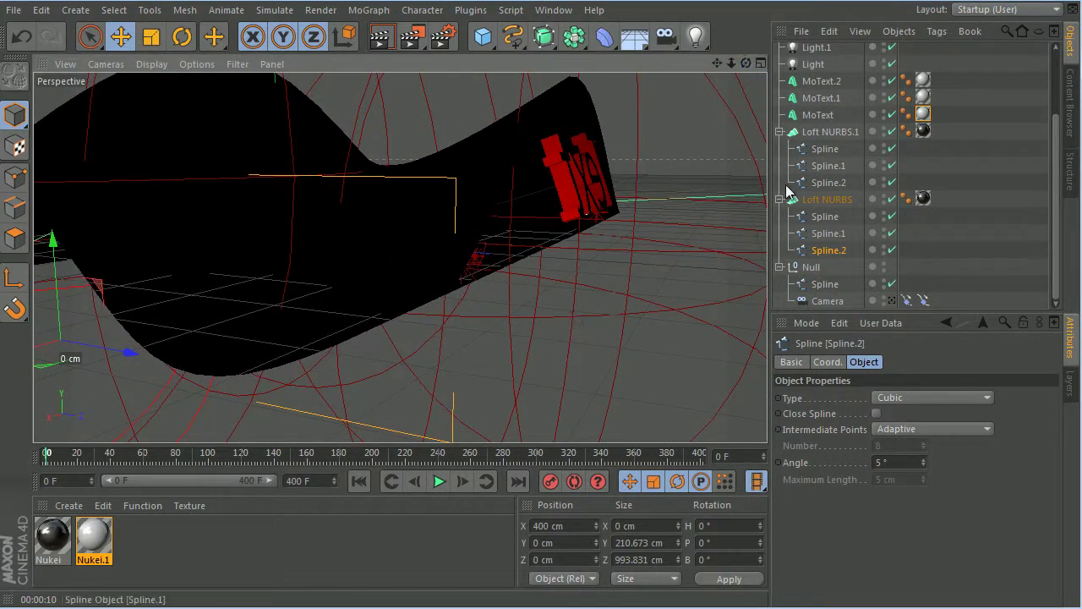
pyautogui.click(14, 177)
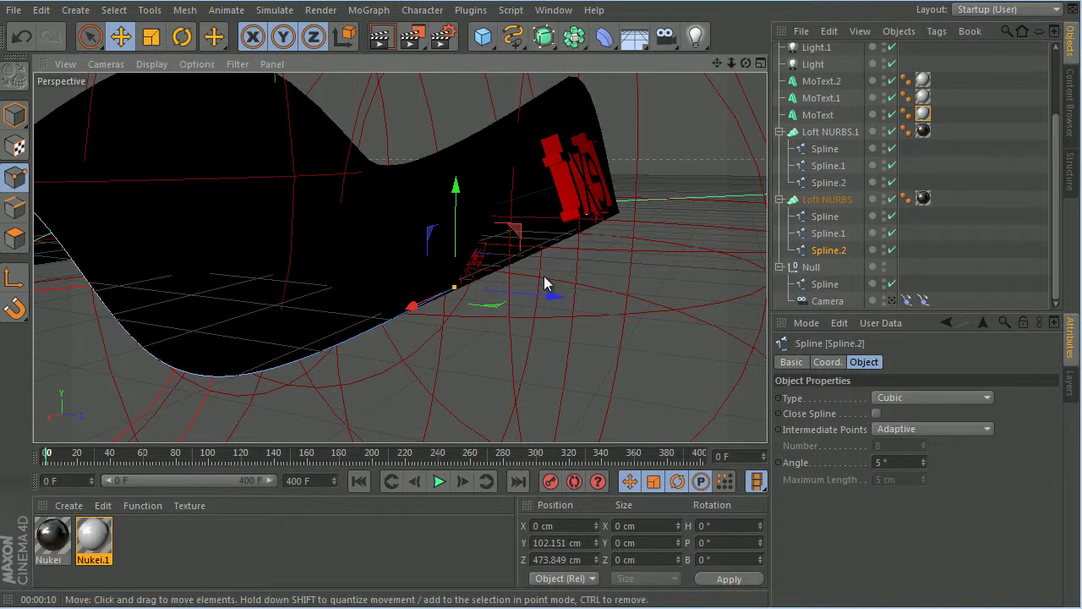
pyautogui.moveTo(549, 297); pyautogui.dragTo(620, 302)
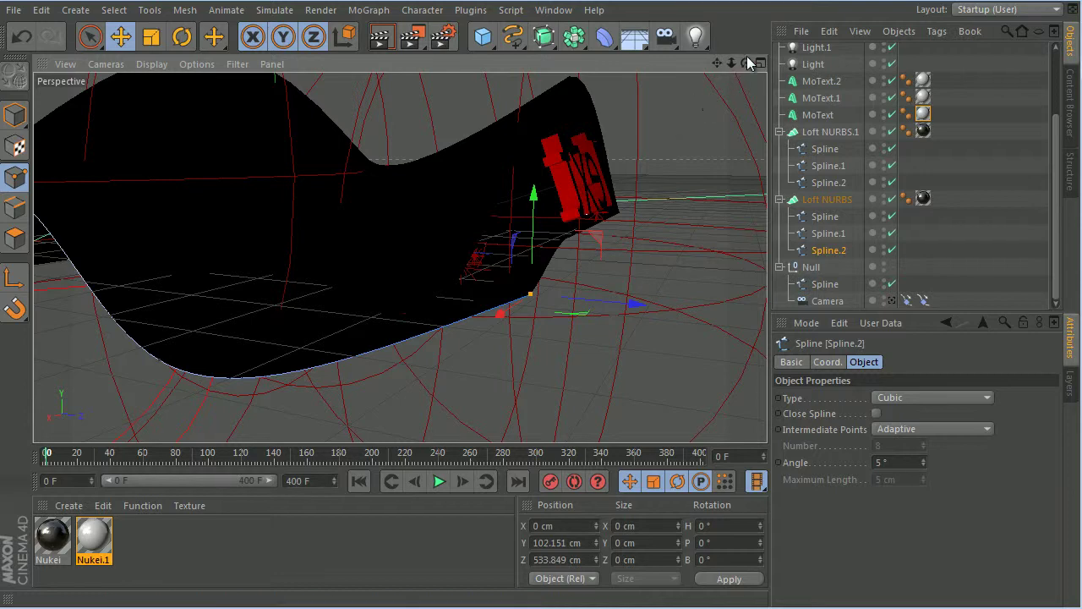
# - Move the end point of the first Spline in both Loft NURBS and Loft NURBS.1 to Z 533.849 cm
pyautogui.moveTo(746, 63); pyautogui.dragTo(574, 309)
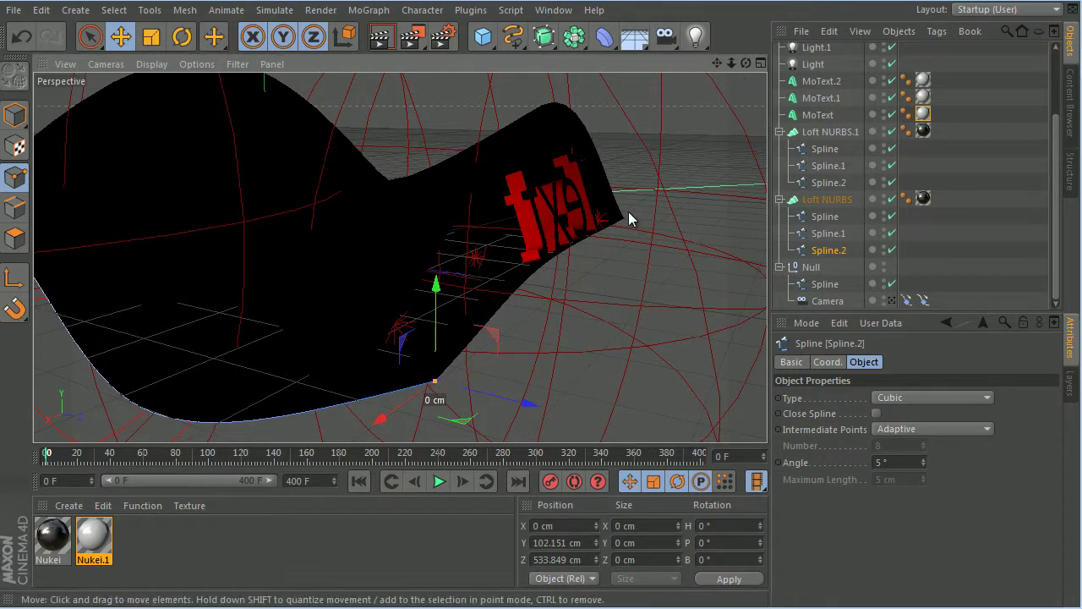
pyautogui.click(824, 216)
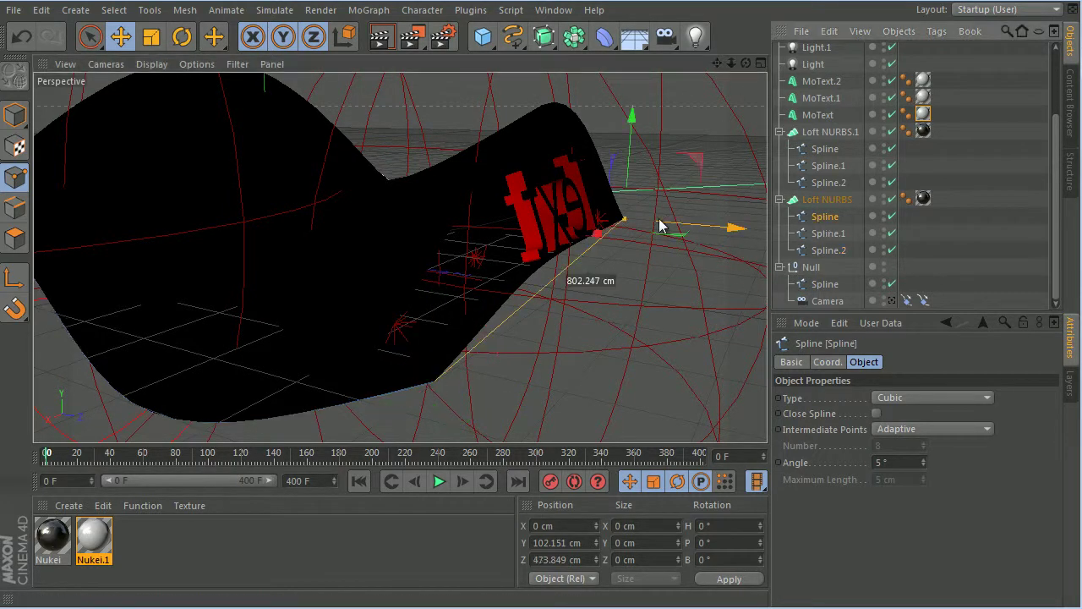
pyautogui.moveTo(681, 233); pyautogui.dragTo(718, 234)
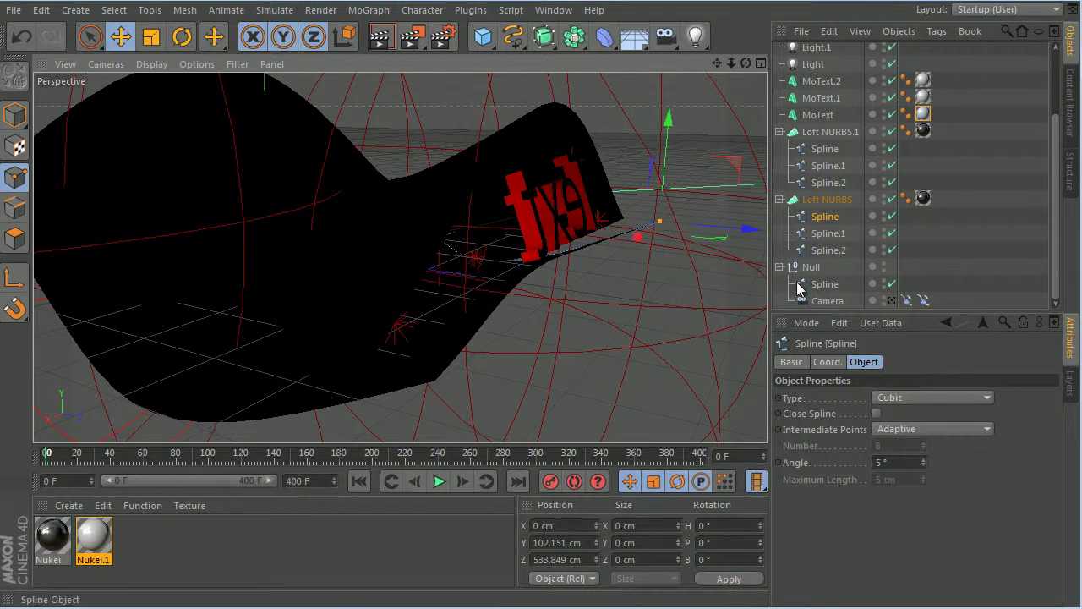
pyautogui.click(822, 149)
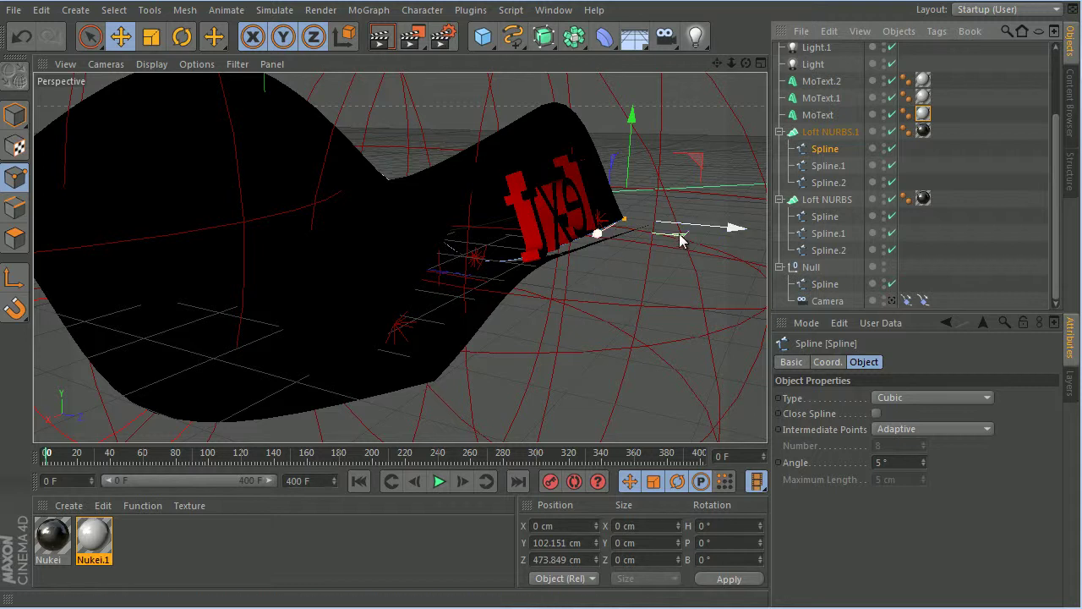
pyautogui.moveTo(688, 230); pyautogui.dragTo(721, 236)
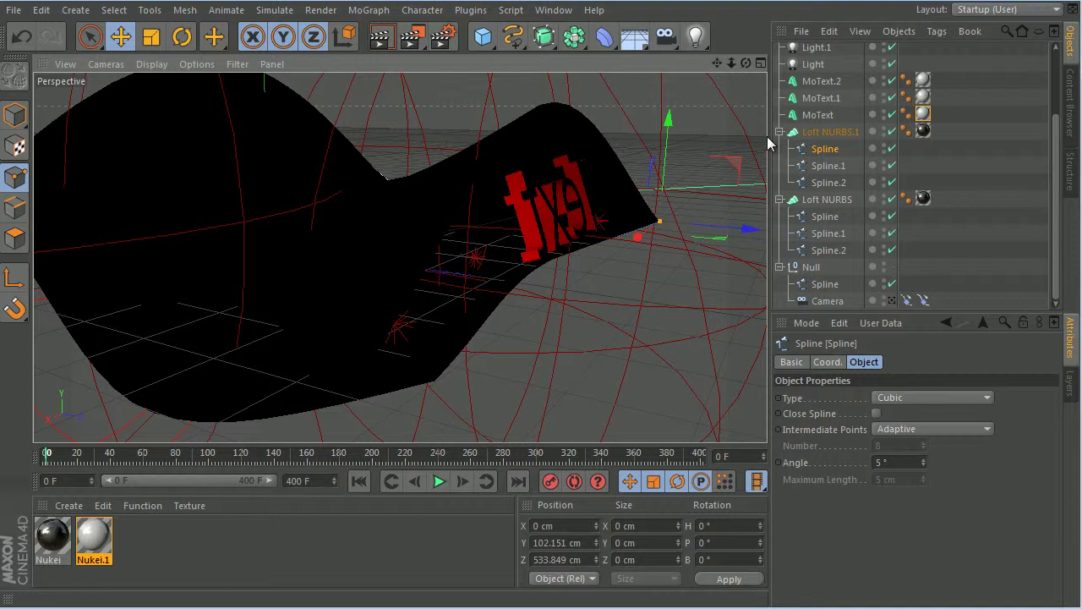
# - Move the end points of Spline.2 in Loft NURBS.1 and Spline.1 in Loft NURBS outward to Z 533.849 cm
pyautogui.click(824, 186)
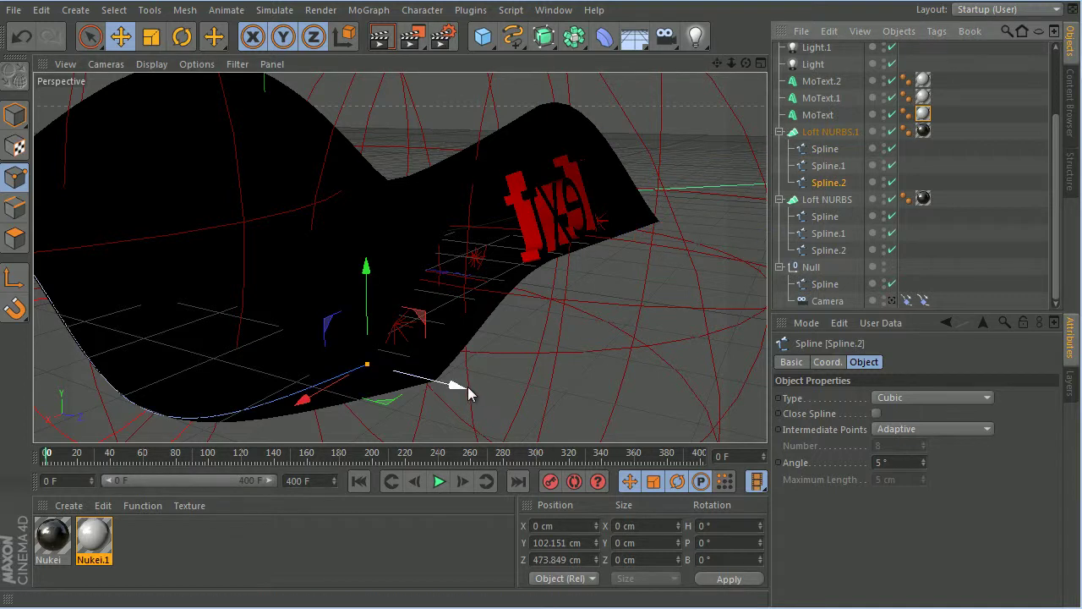
pyautogui.moveTo(459, 386); pyautogui.dragTo(529, 405)
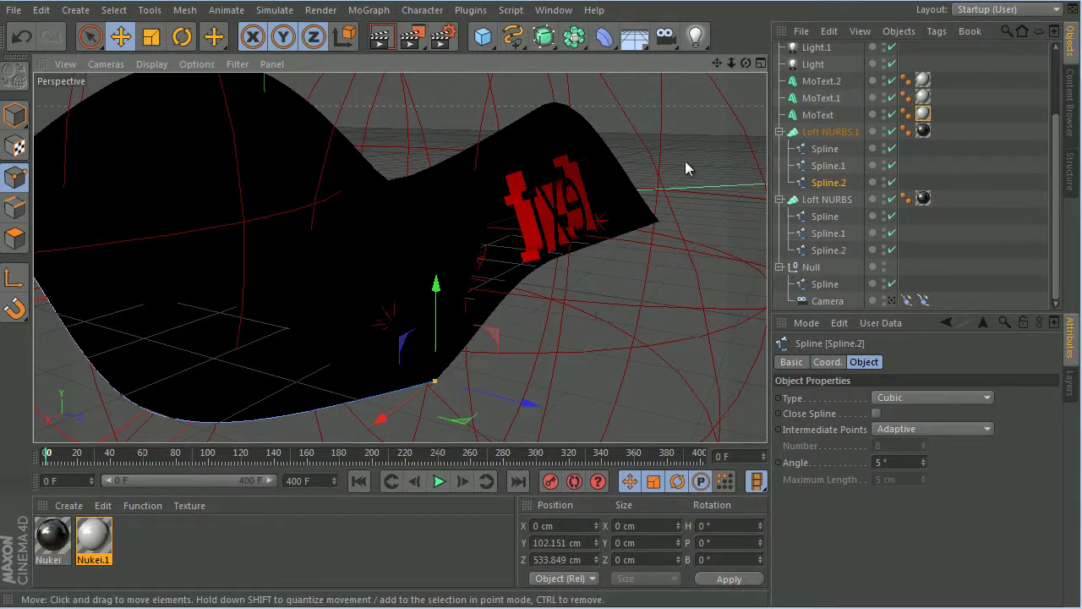
pyautogui.moveTo(746, 63); pyautogui.dragTo(575, 316)
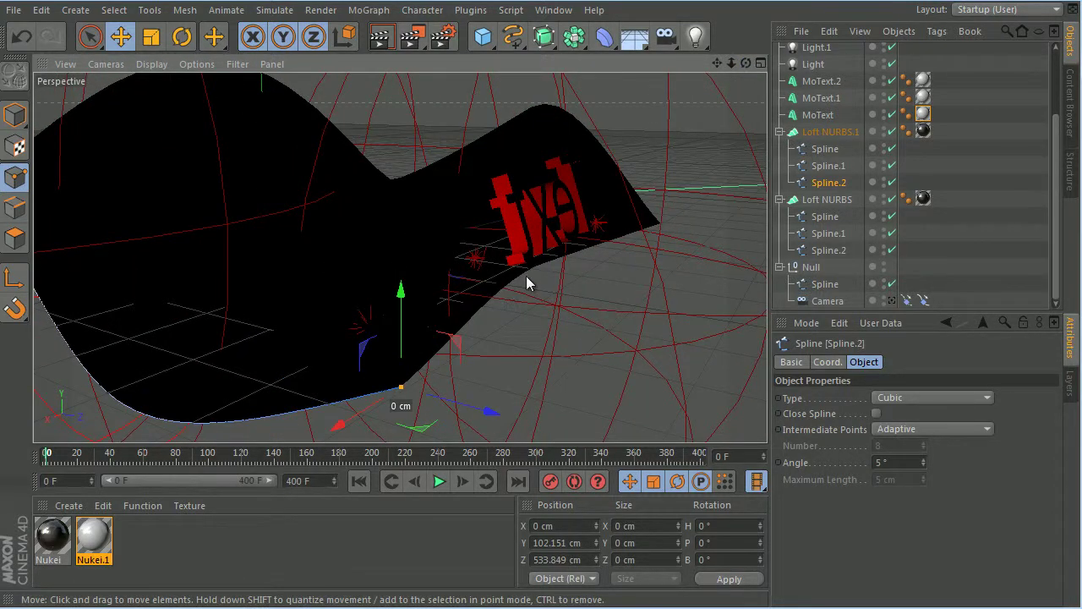
pyautogui.click(817, 167)
pyautogui.click(823, 235)
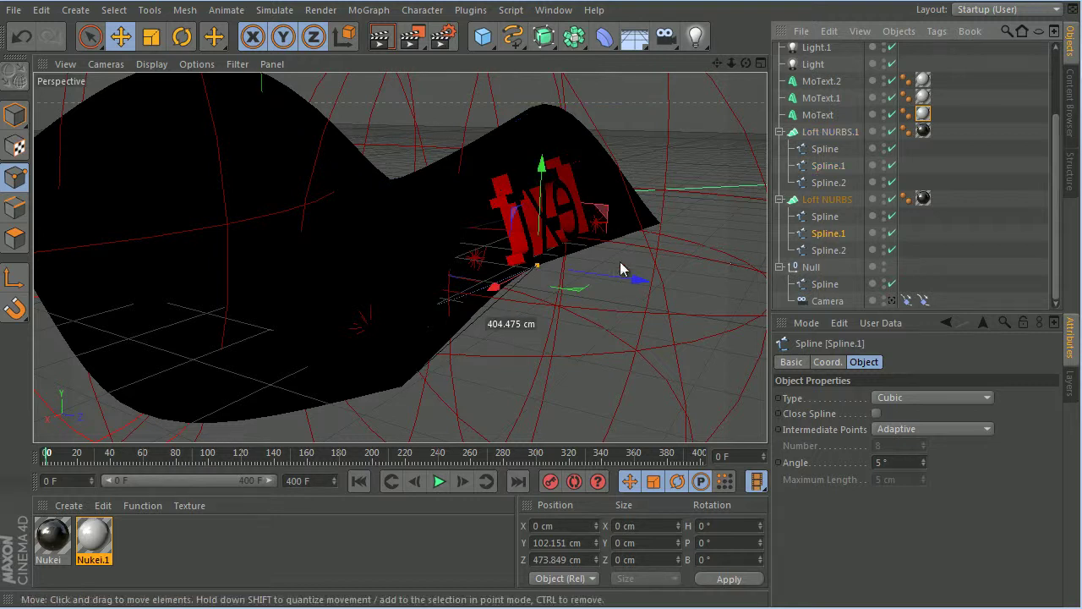
pyautogui.moveTo(635, 280); pyautogui.dragTo(662, 282)
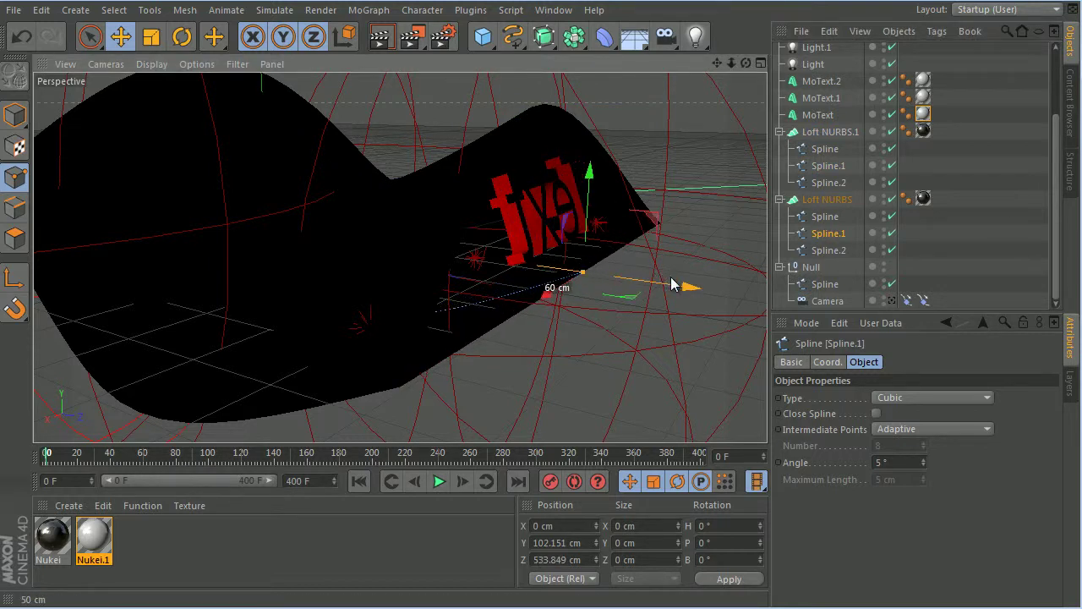
# - Add a Plane at the open far end of the loft surfaces and rotate it upright
pyautogui.moveTo(747, 64); pyautogui.dragTo(671, 105)
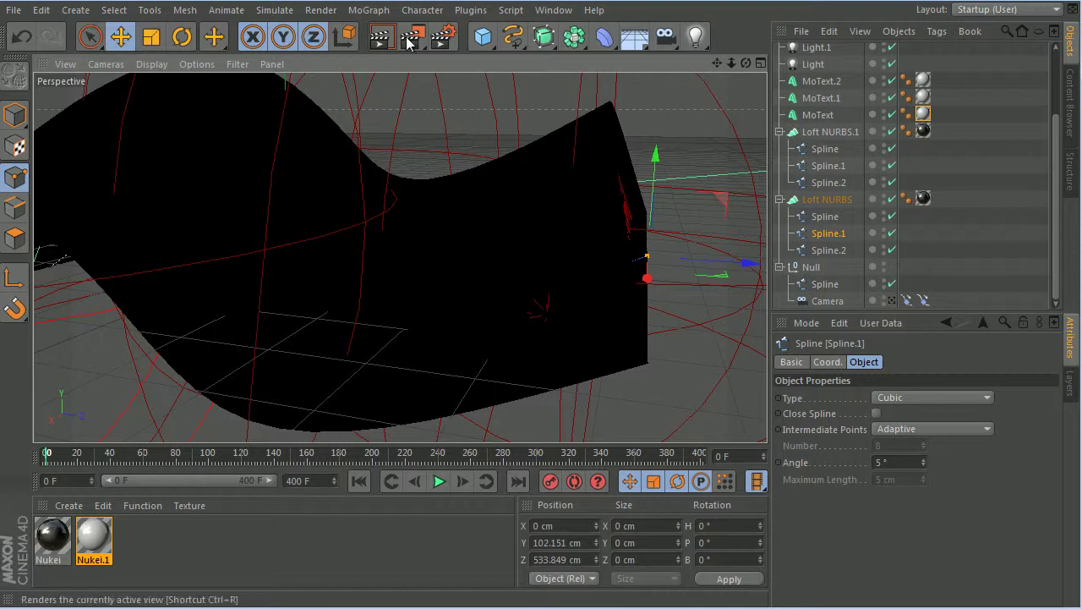
pyautogui.click(473, 42)
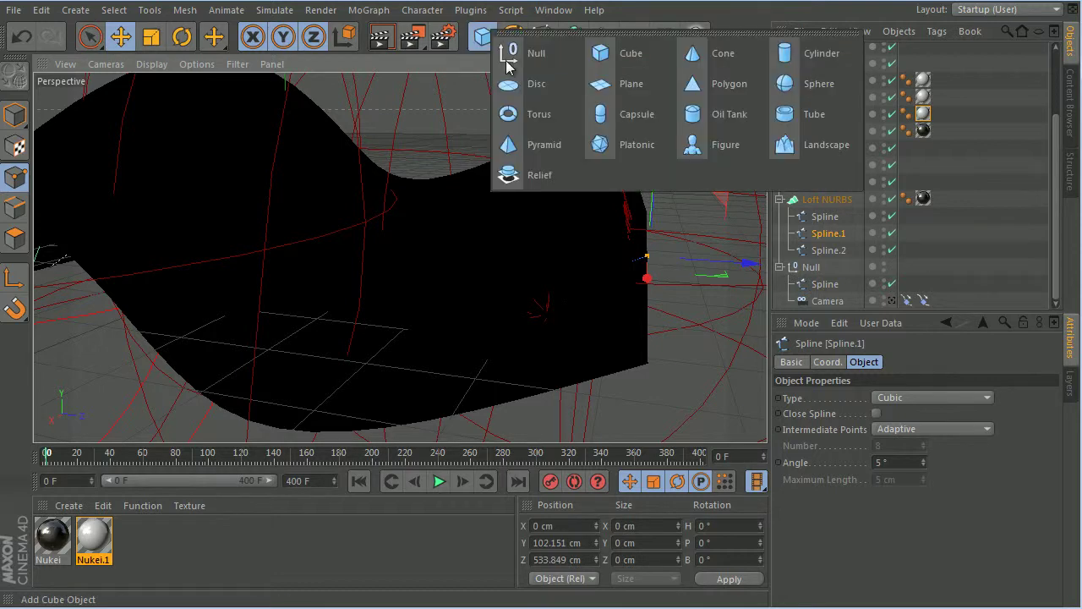
pyautogui.click(619, 92)
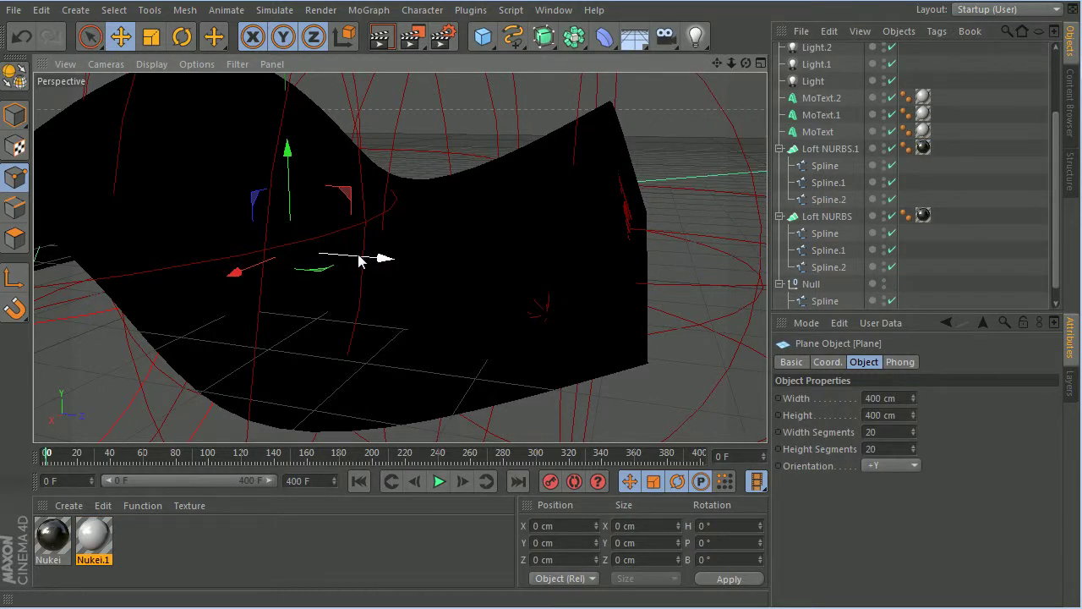
pyautogui.moveTo(362, 258); pyautogui.dragTo(693, 314)
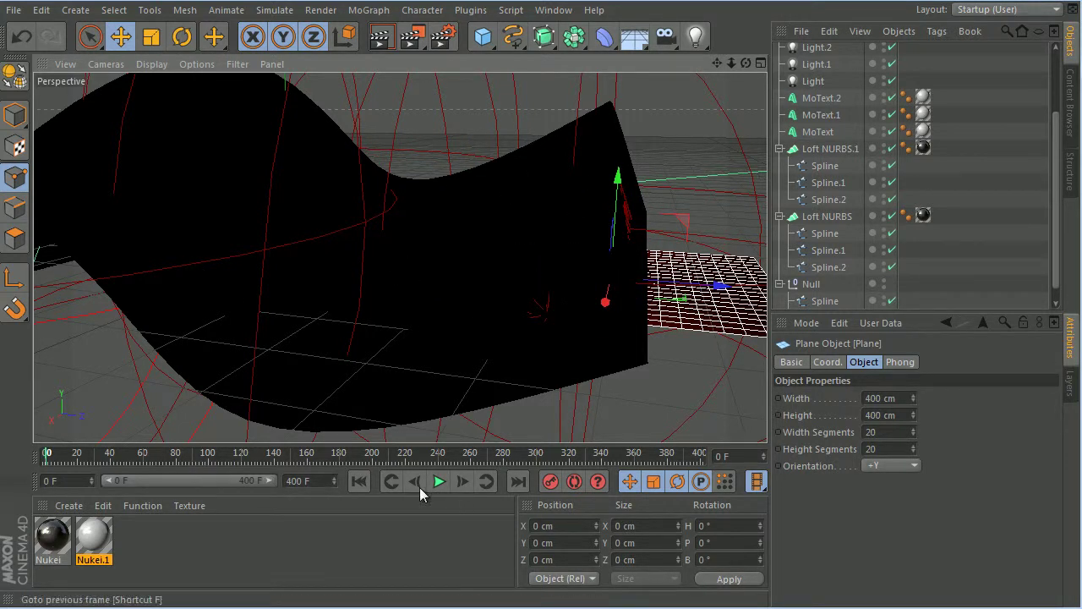
pyautogui.click(182, 43)
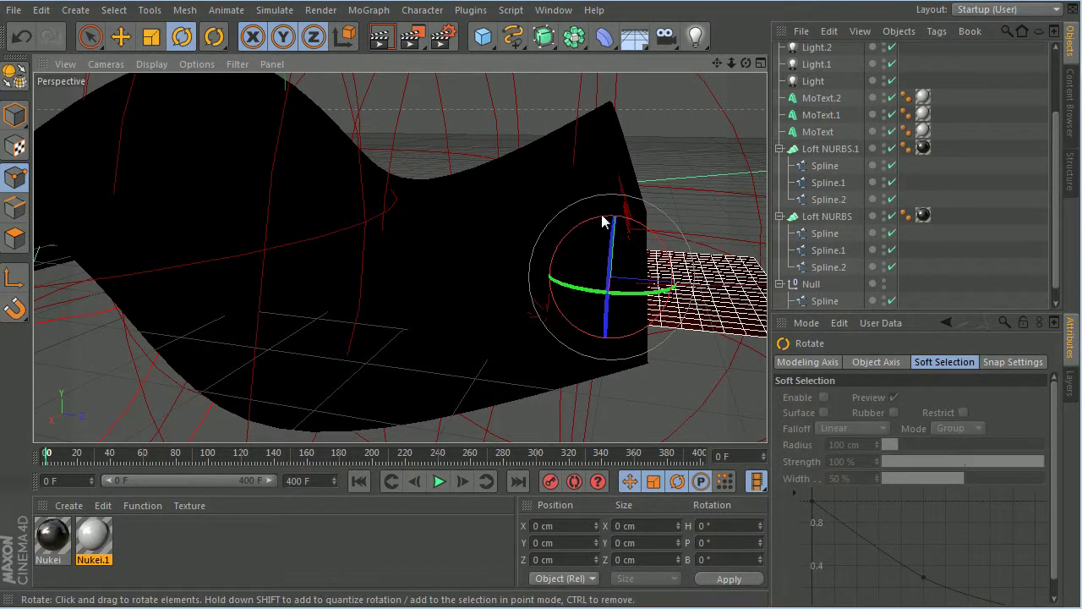
pyautogui.moveTo(653, 244); pyautogui.dragTo(737, 342)
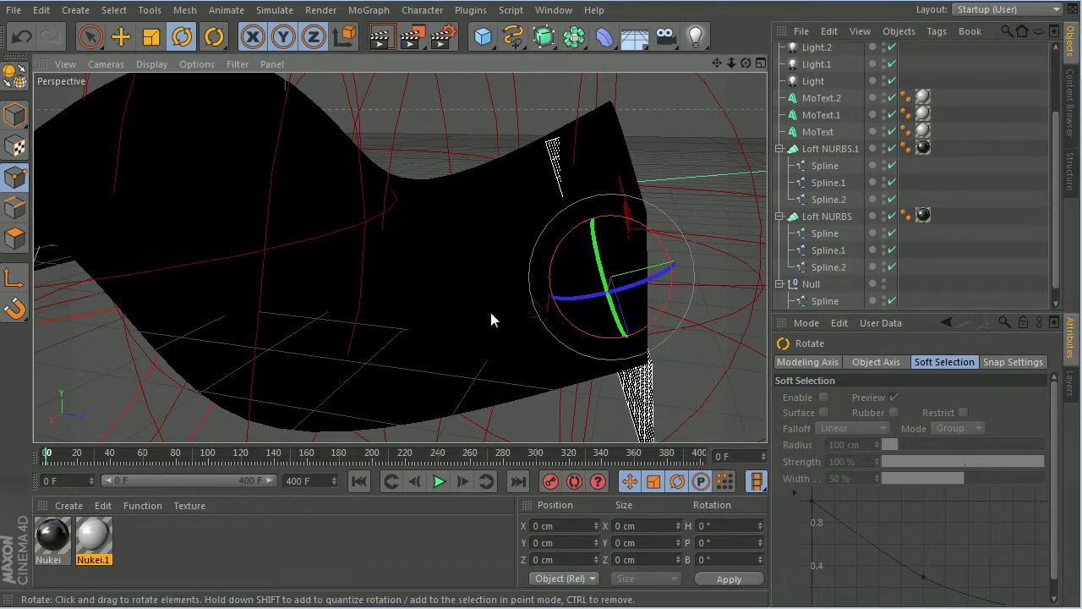
# - Move the upright plane out to the ends of the loft surfaces and raise it slightly to cover the opening
pyautogui.click(121, 36)
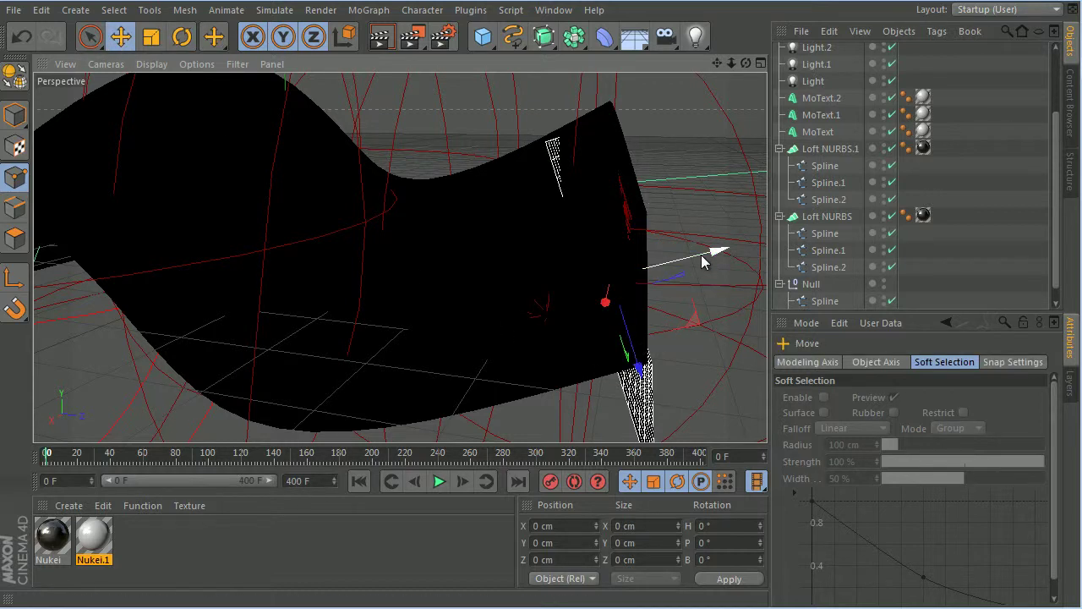
pyautogui.moveTo(702, 263); pyautogui.dragTo(742, 252)
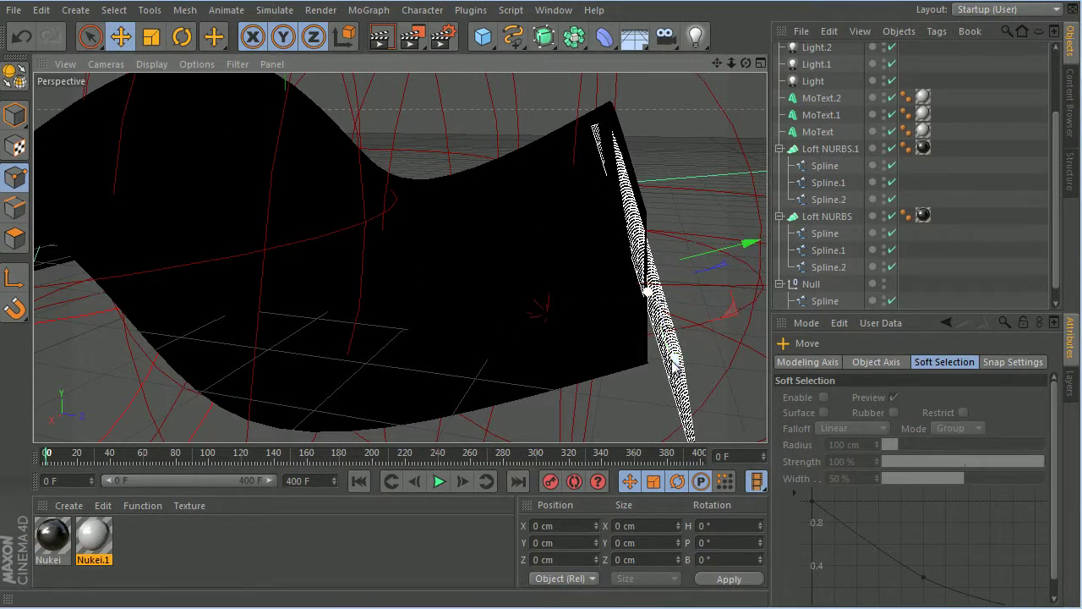
pyautogui.moveTo(673, 357); pyautogui.dragTo(666, 325)
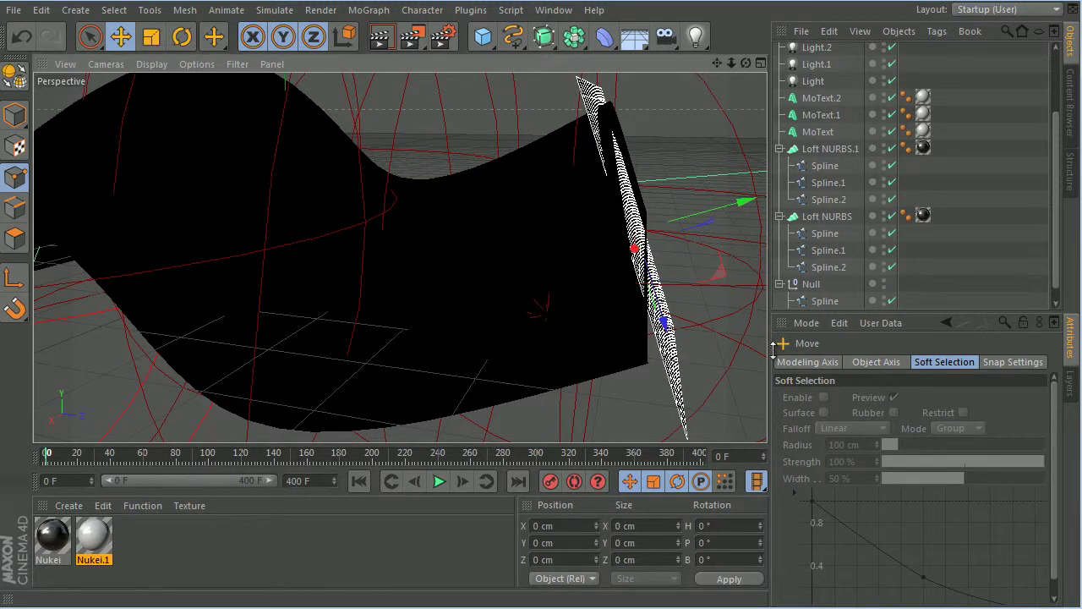
pyautogui.keyDown('alt'); pyautogui.moveTo(573, 314); pyautogui.dragTo(574, 316); pyautogui.keyUp('alt')
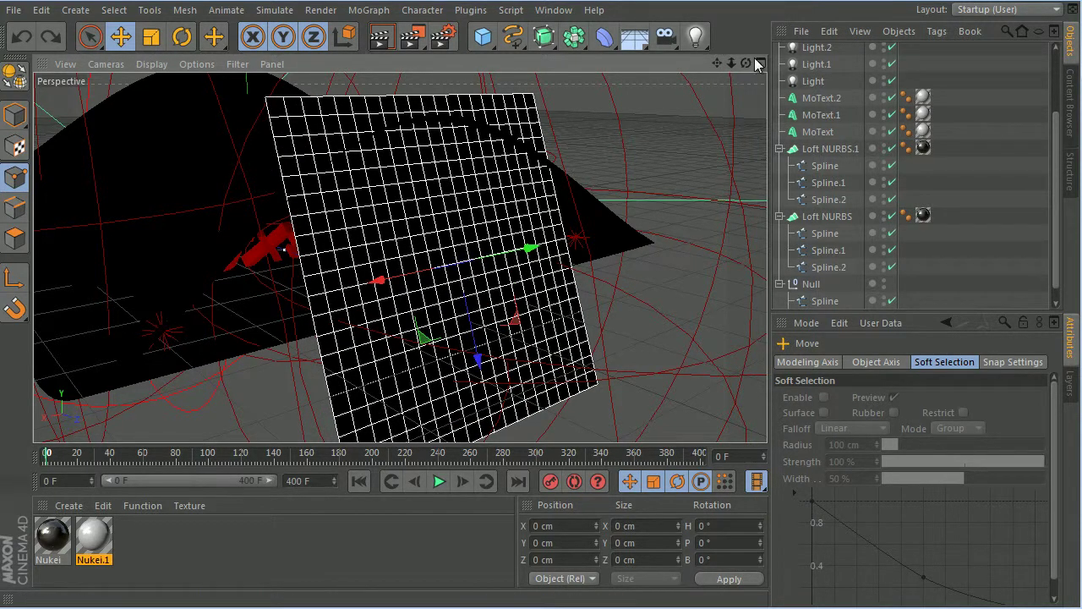
pyautogui.moveTo(528, 250)
pyautogui.mouseDown()
pyautogui.moveTo(519, 248)
pyautogui.moveTo(528, 252)
pyautogui.mouseUp()
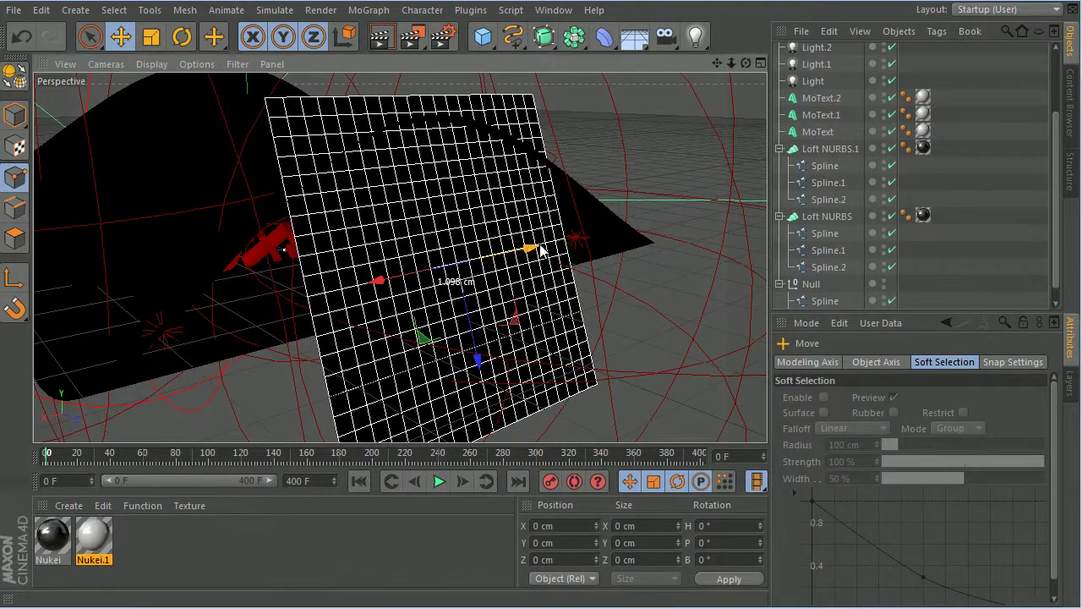
pyautogui.moveTo(747, 64)
pyautogui.mouseDown()
pyautogui.moveTo(577, 311)
pyautogui.moveTo(567, 306)
pyautogui.moveTo(572, 315)
pyautogui.mouseUp()
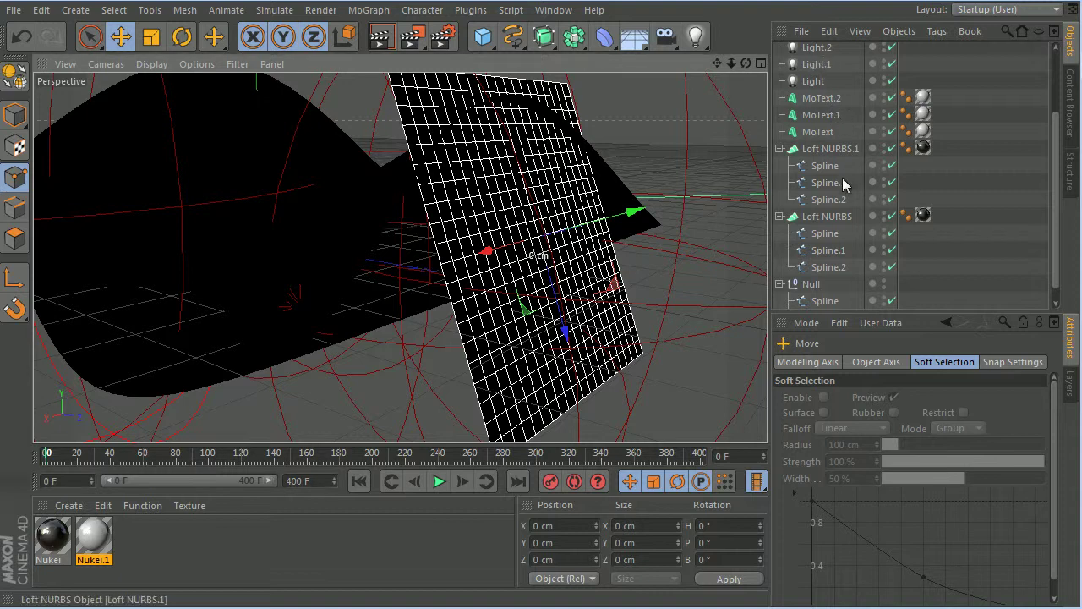
# - Widen the Plane object to 939 cm, leaving its height at 400 cm
pyautogui.scroll(3, 868, 113)
pyautogui.hotkey('ctrl', 'shift', 'a')
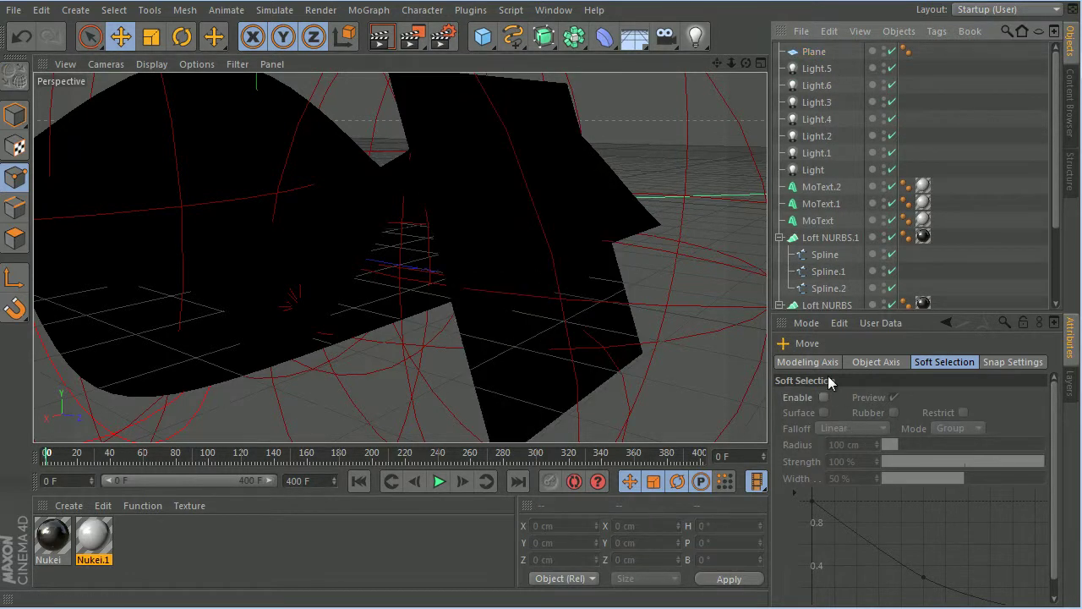
pyautogui.click(814, 52)
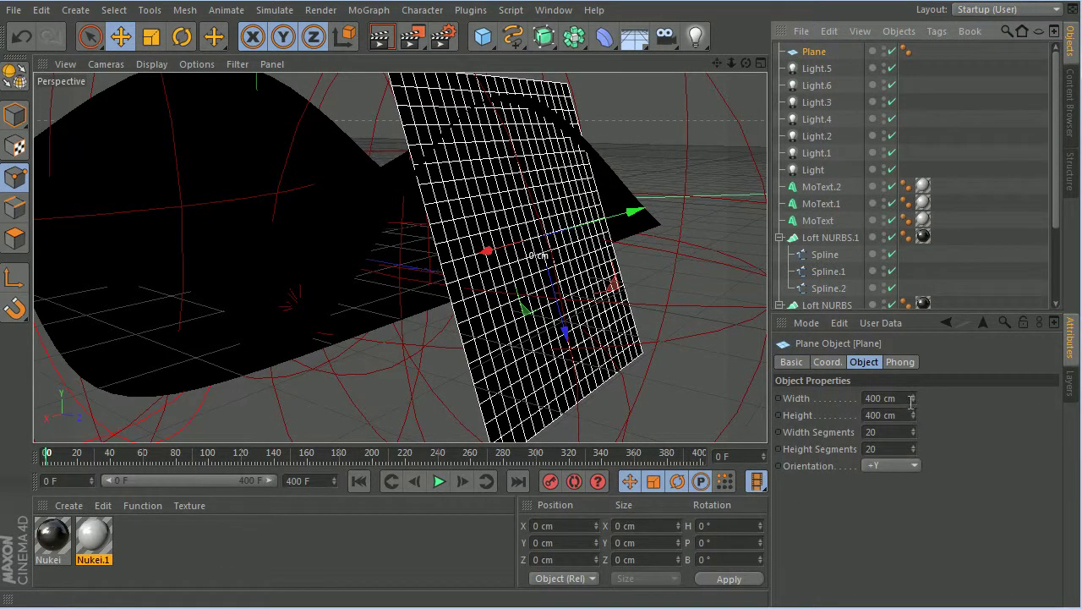
pyautogui.moveTo(913, 398)
pyautogui.mouseDown()
pyautogui.moveTo(913, 381)
pyautogui.moveTo(918, 404)
pyautogui.mouseUp()
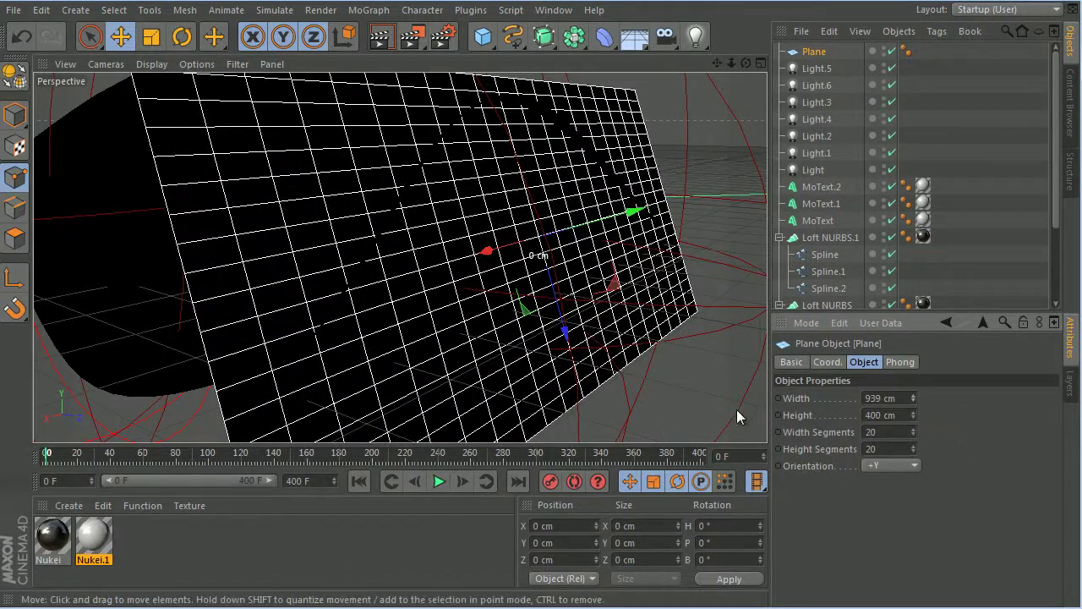
# - Back in the camera view, apply the black Nukei material to the plane and test-render the scene at frame 0 and frame 232
pyautogui.scroll(-3, 881, 273)
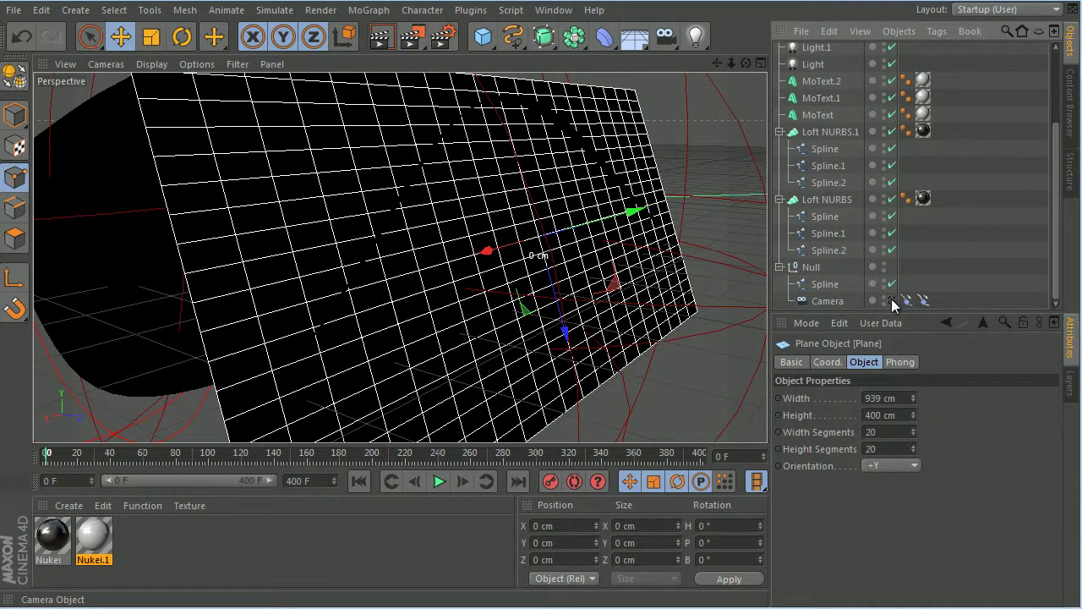
pyautogui.click(891, 301)
pyautogui.click(80, 551)
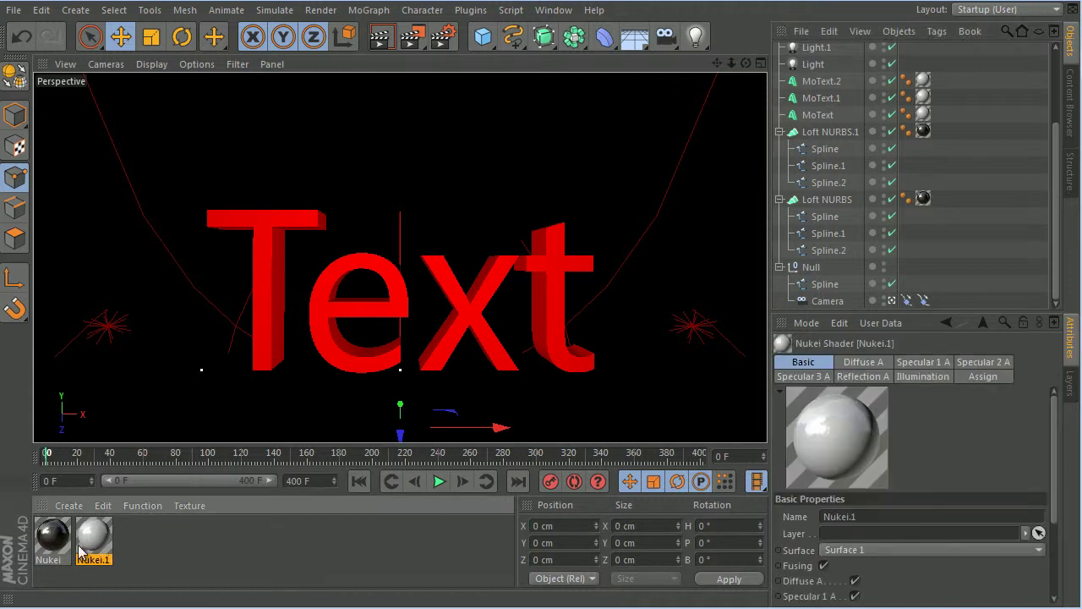
pyautogui.click(50, 545)
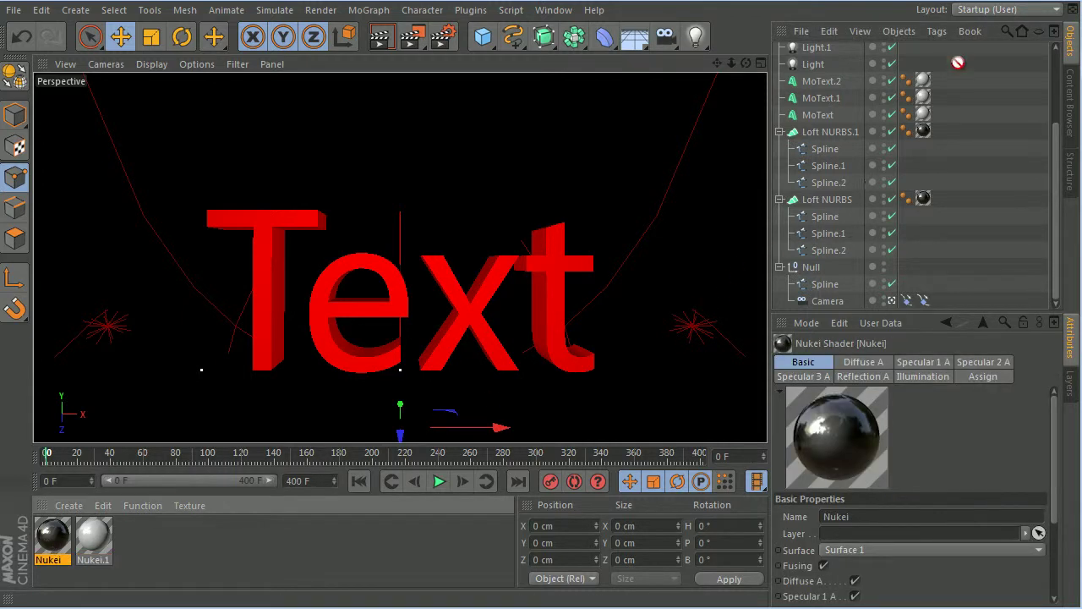
pyautogui.moveTo(958, 63); pyautogui.dragTo(835, 53)
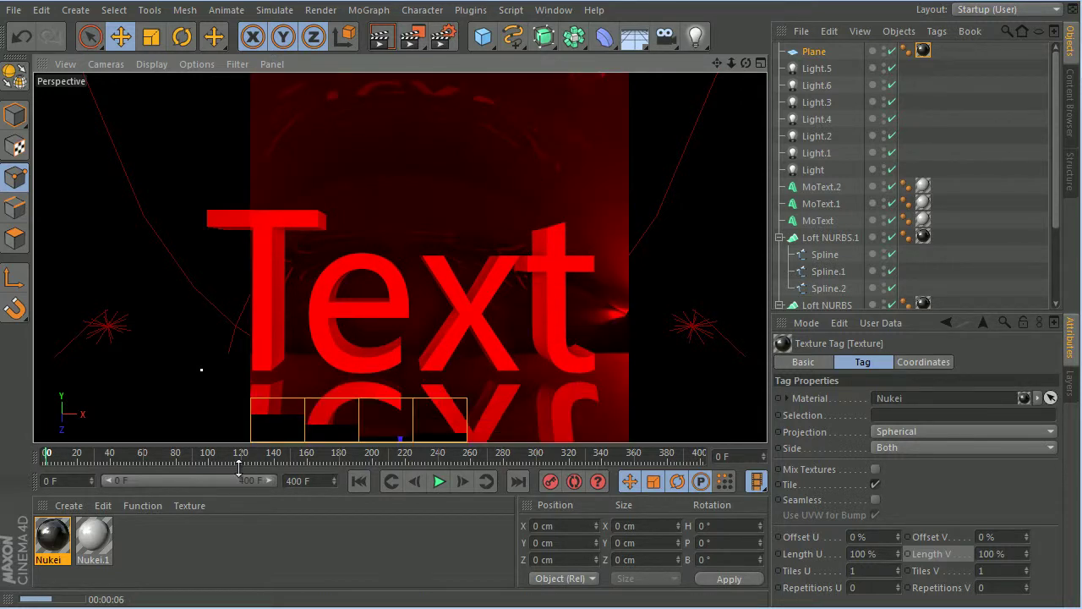
pyautogui.moveTo(454, 454); pyautogui.dragTo(428, 456)
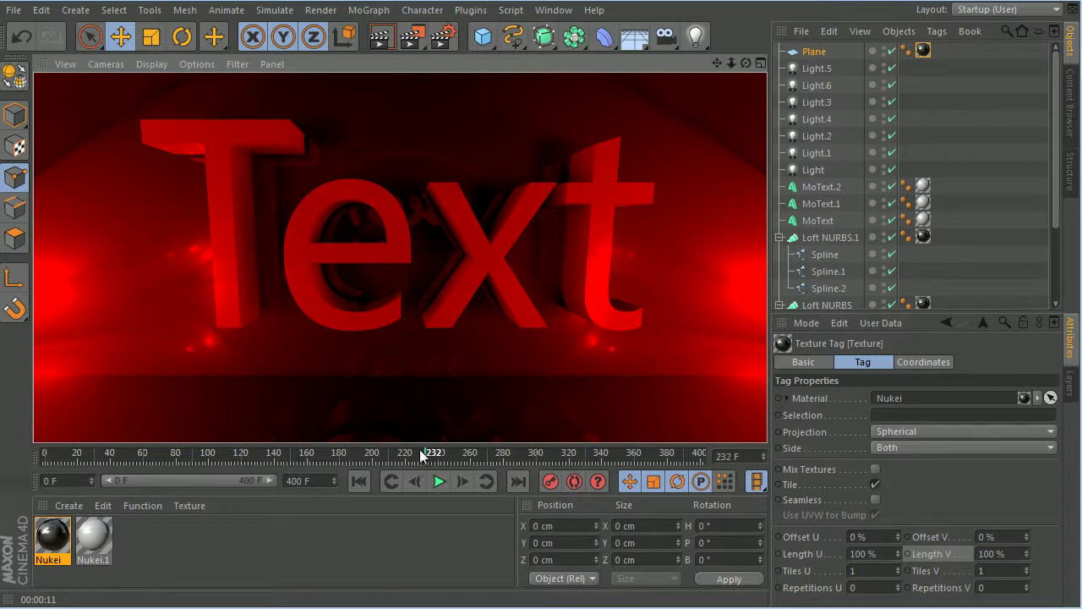
pyautogui.moveTo(421, 455); pyautogui.dragTo(424, 391)
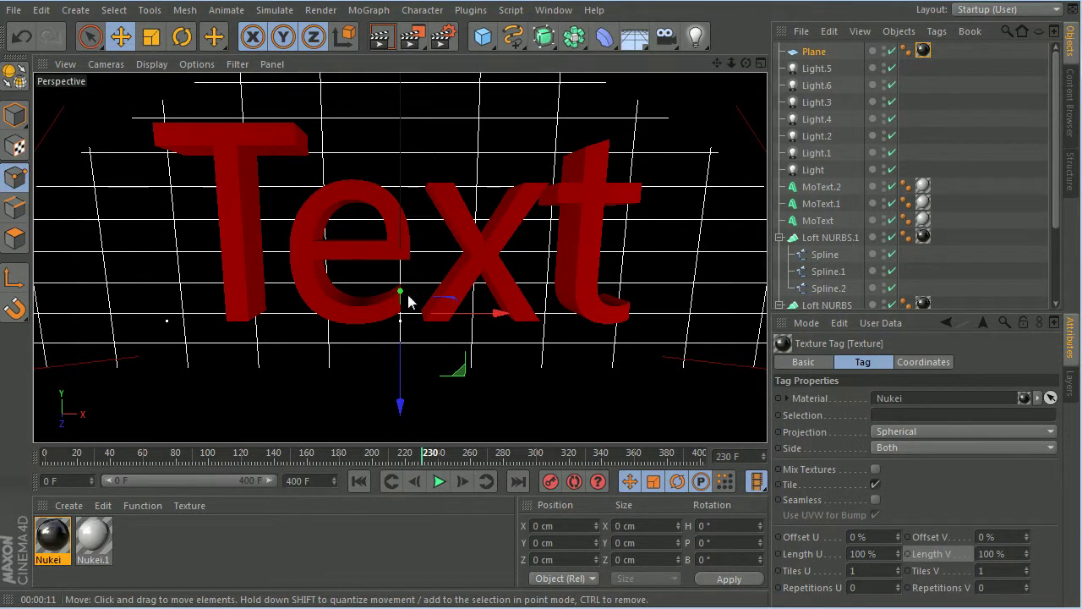
# - Duplicate MoText.2 to the start of the object list and set the copy's text height to 2 cm
pyautogui.click(832, 189)
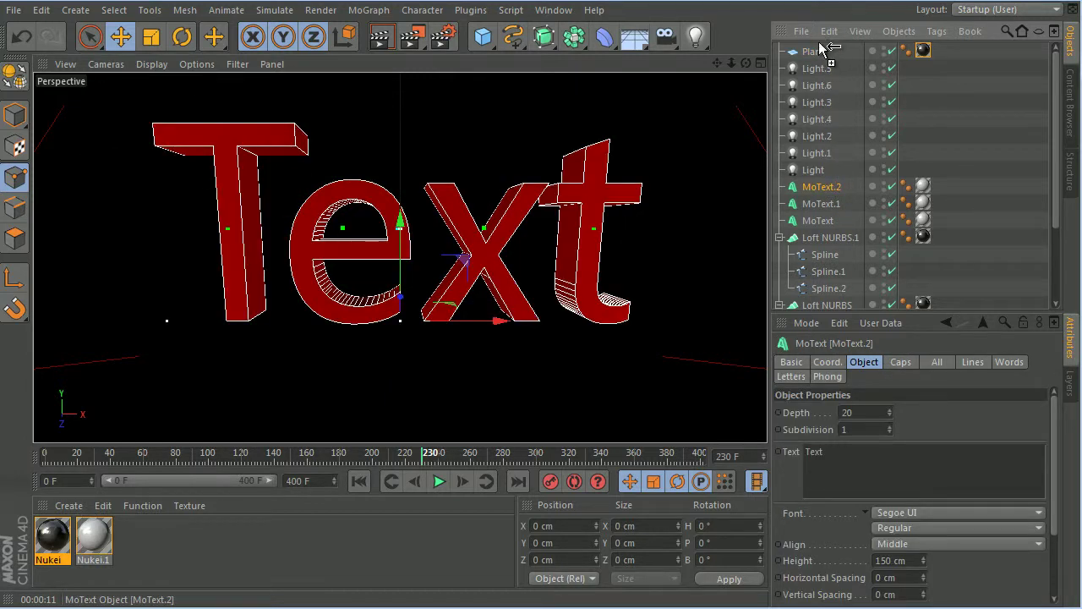
pyautogui.keyDown('ctrl'); pyautogui.moveTo(824, 49); pyautogui.dragTo(812, 50); pyautogui.keyUp('ctrl')
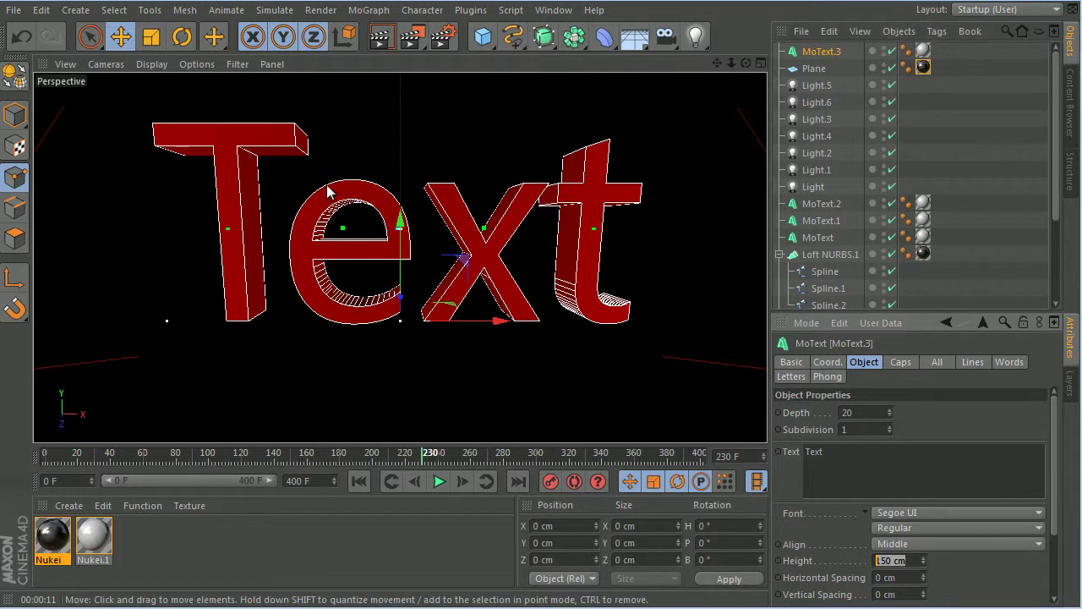
pyautogui.doubleClick(875, 560)
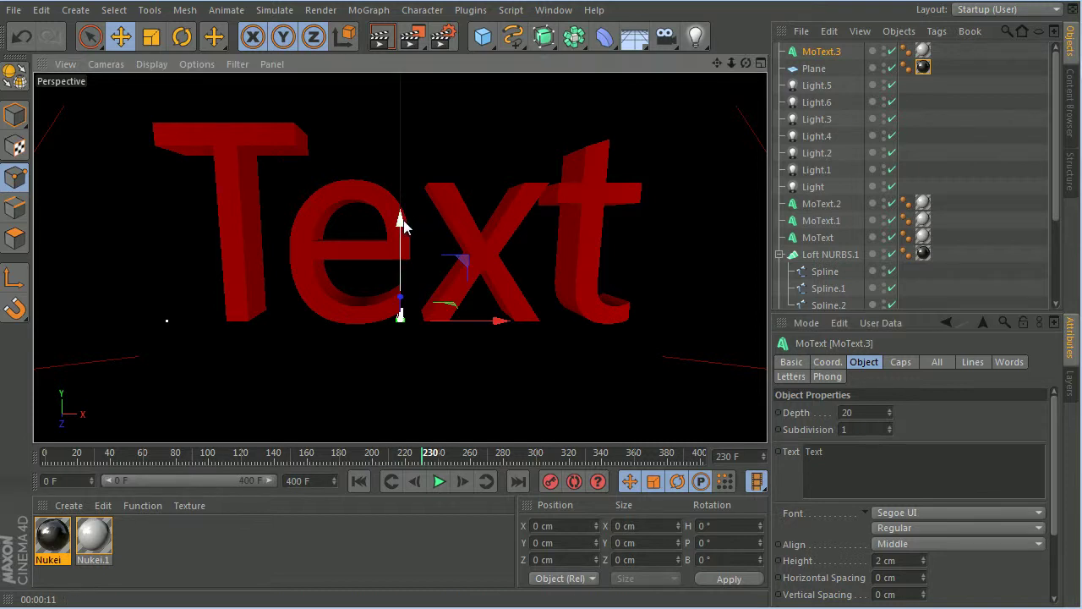
# - Adjust the small text copy along Y until it is centred in the camera view, advancing the timeline to frame 309
pyautogui.moveTo(401, 222); pyautogui.dragTo(420, 127)
pyautogui.moveTo(422, 449); pyautogui.dragTo(515, 435)
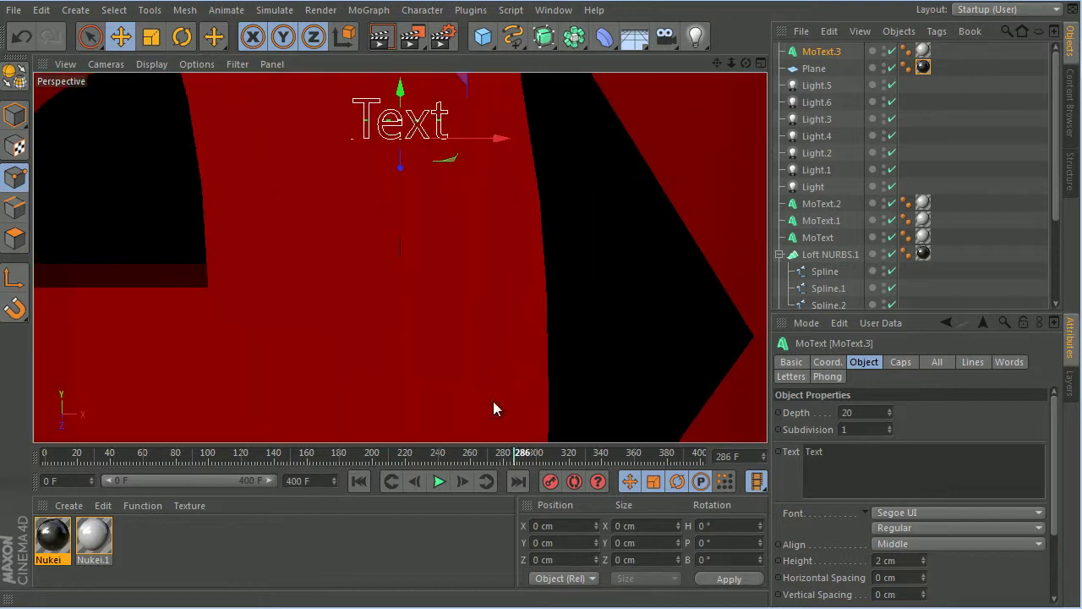
pyautogui.moveTo(400, 93); pyautogui.dragTo(397, 197)
pyautogui.moveTo(511, 459); pyautogui.dragTo(554, 446)
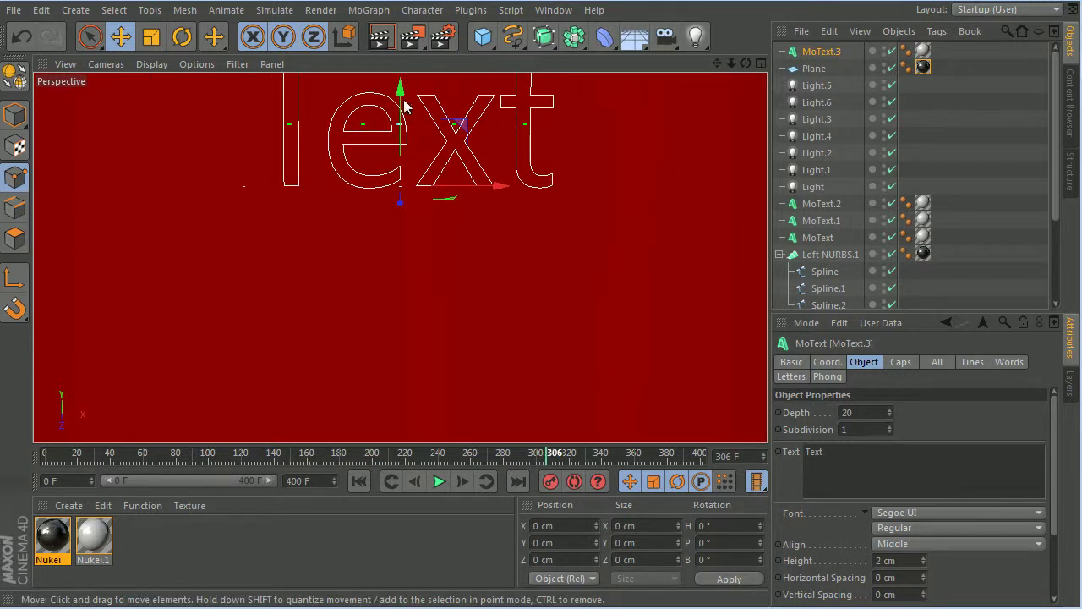
pyautogui.moveTo(401, 92); pyautogui.dragTo(427, 213)
pyautogui.moveTo(547, 455)
pyautogui.mouseDown()
pyautogui.moveTo(532, 456)
pyautogui.moveTo(568, 456)
pyautogui.moveTo(498, 456)
pyautogui.moveTo(560, 455)
pyautogui.mouseUp()
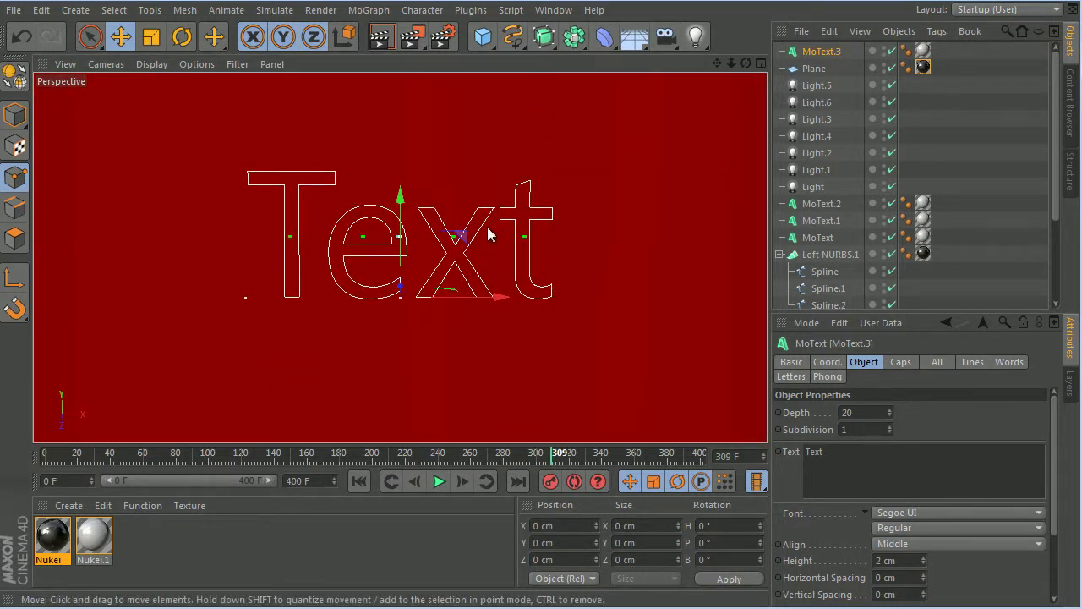
# - Outside the camera view, push the small text along its Z axis until it is hidden inside the plane
pyautogui.scroll(-3, 839, 302)
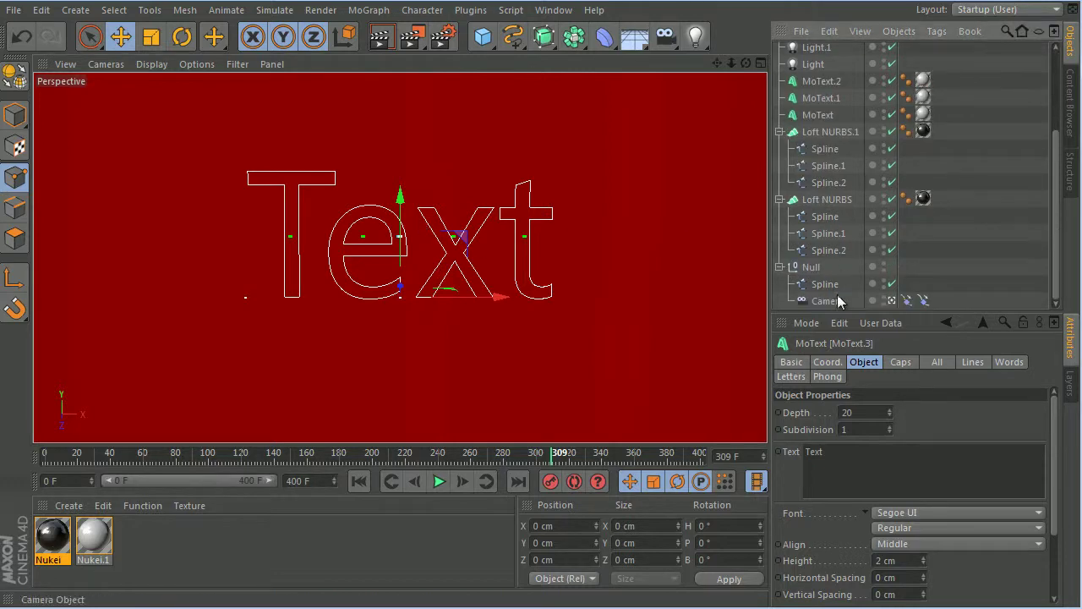
pyautogui.click(890, 301)
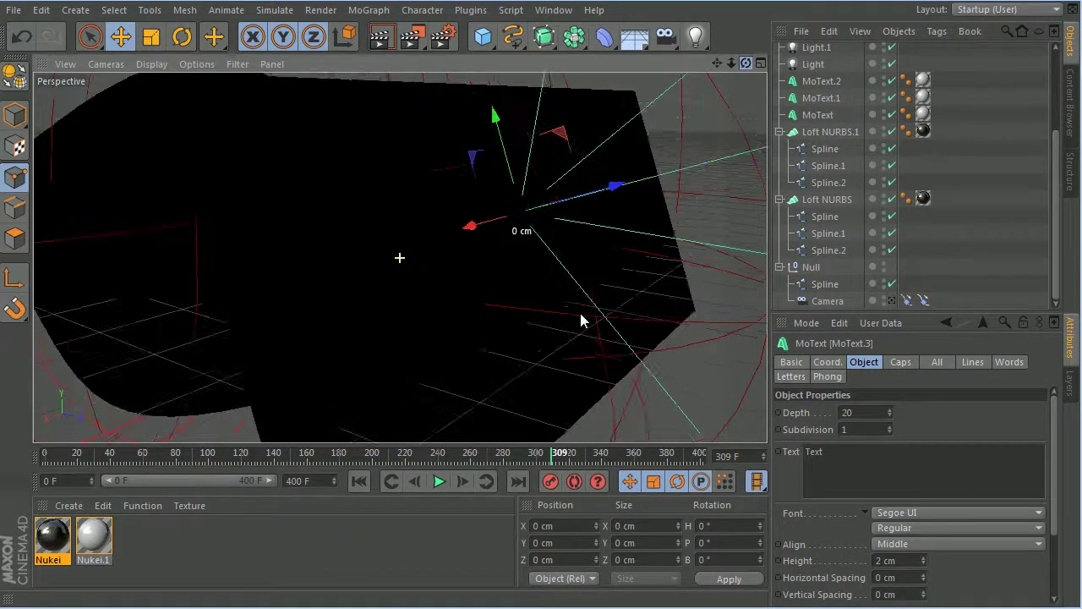
pyautogui.keyDown('alt'); pyautogui.moveTo(580, 321); pyautogui.dragTo(575, 317); pyautogui.keyUp('alt')
pyautogui.moveTo(718, 64); pyautogui.dragTo(574, 310)
pyautogui.moveTo(720, 65); pyautogui.dragTo(574, 310)
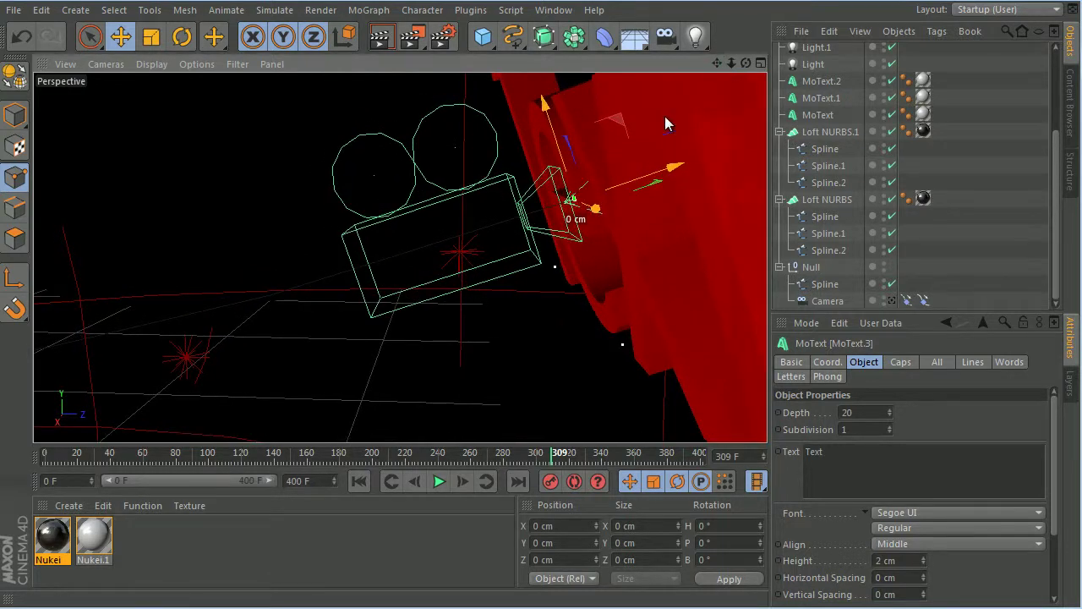
pyautogui.scroll(2, 648, 156)
pyautogui.scroll(4, 538, 243)
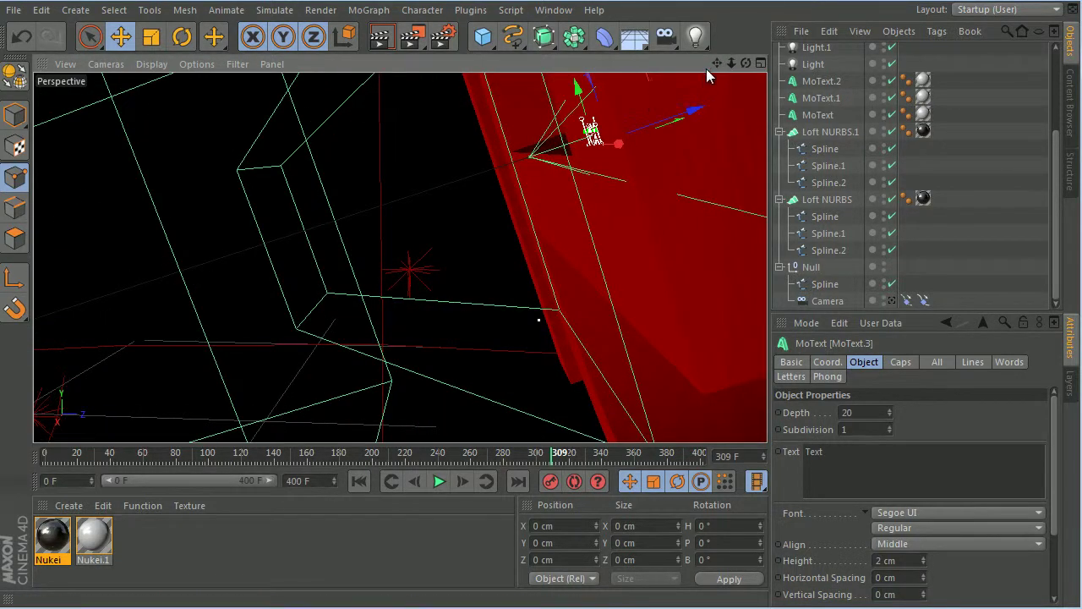
pyautogui.moveTo(716, 63); pyautogui.dragTo(573, 311)
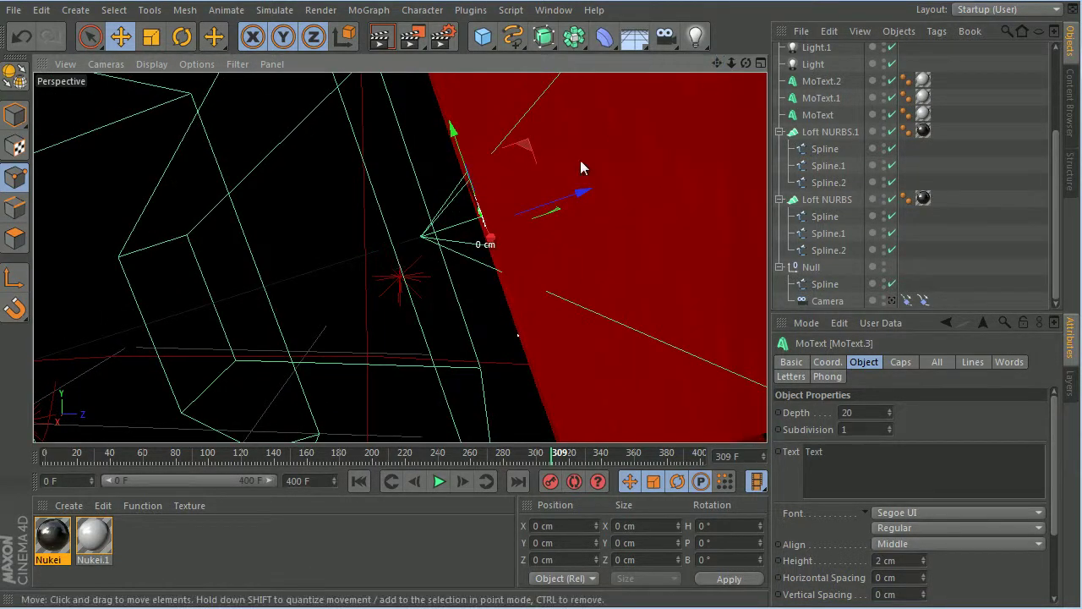
pyautogui.scroll(4, 466, 237)
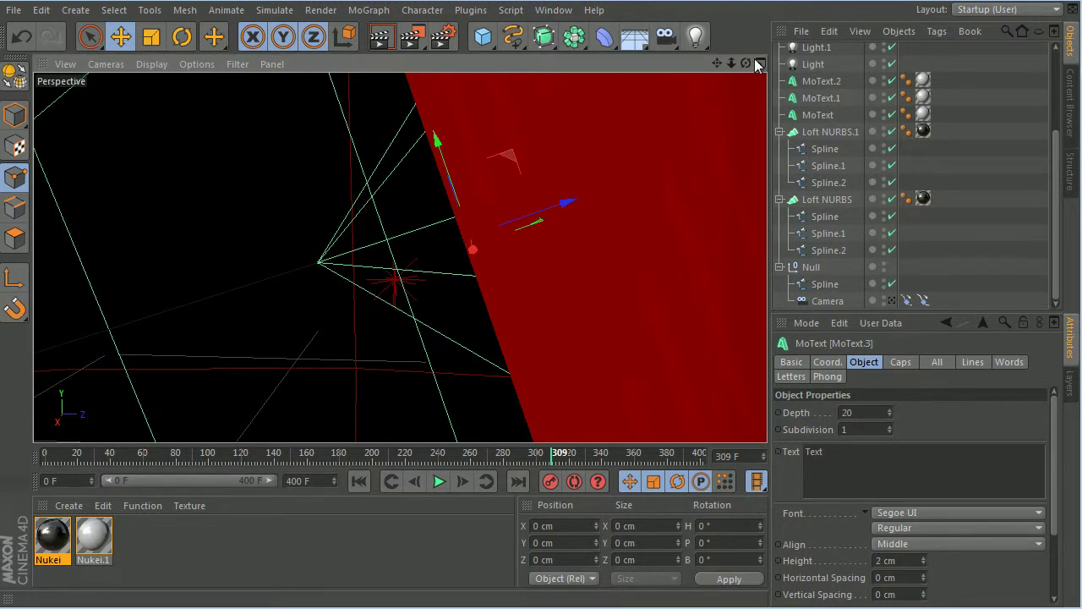
pyautogui.moveTo(745, 63); pyautogui.dragTo(573, 311)
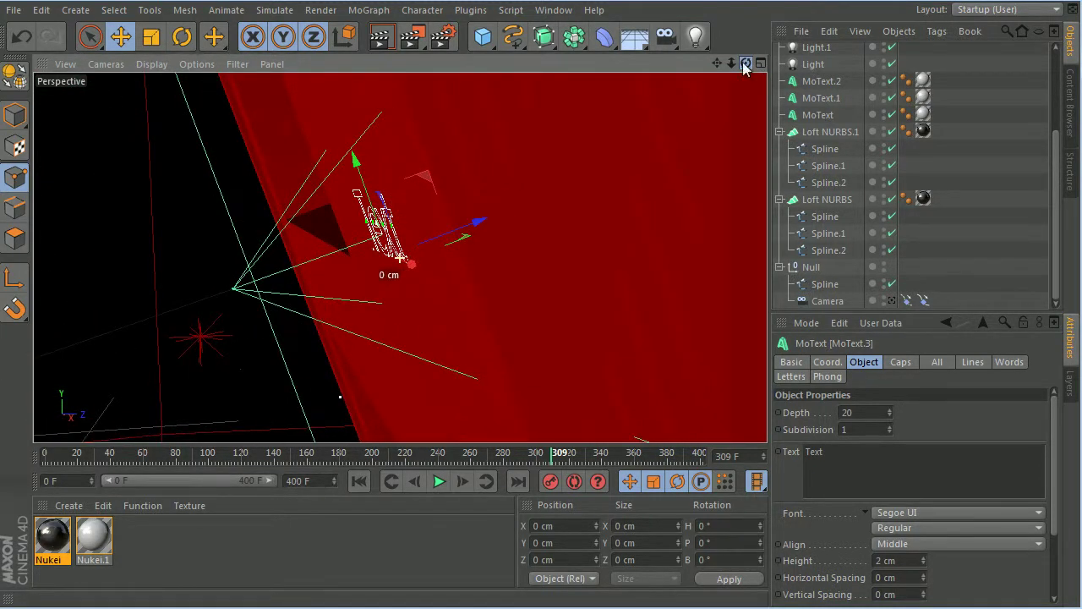
pyautogui.scroll(3, 819, 56)
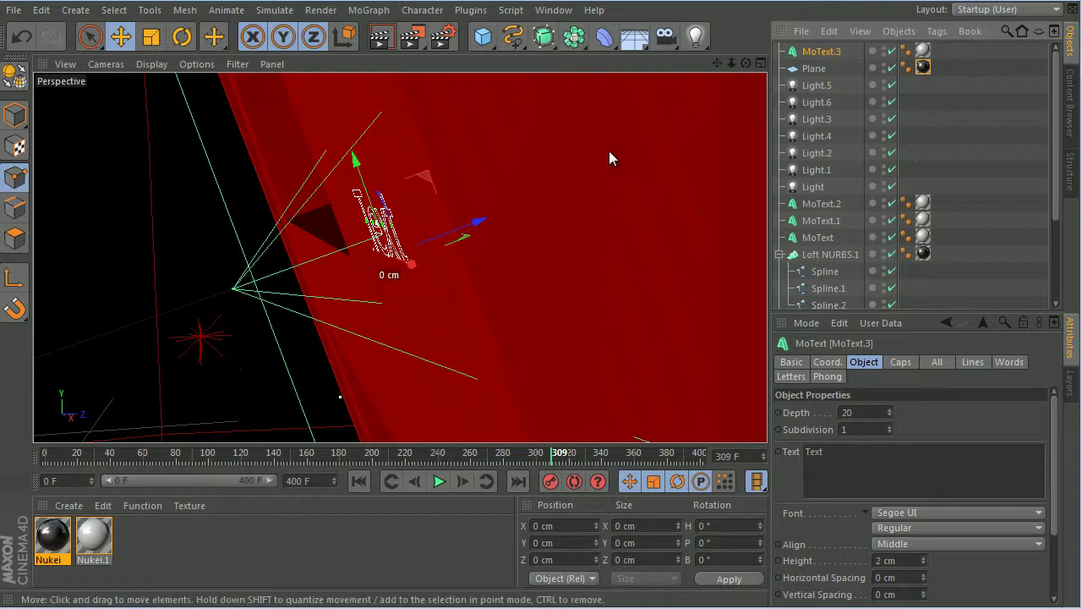
pyautogui.moveTo(478, 225); pyautogui.dragTo(477, 225)
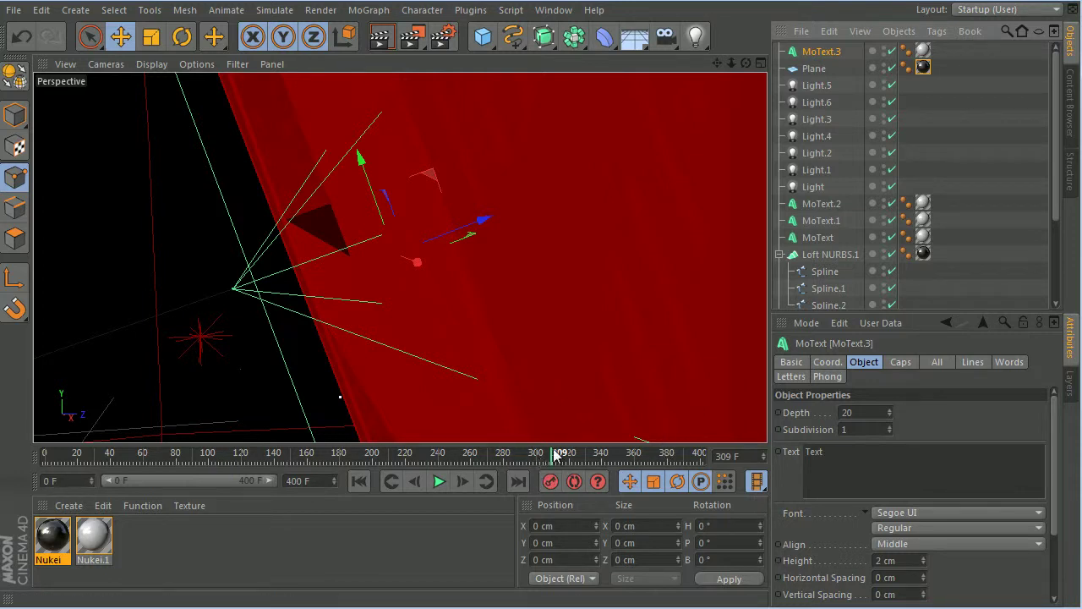
# - Keyframe the small text hidden at frame 296 and pulled out of the plane along Z at frame 380, and return to frame 0
pyautogui.moveTo(553, 453); pyautogui.dragTo(534, 463)
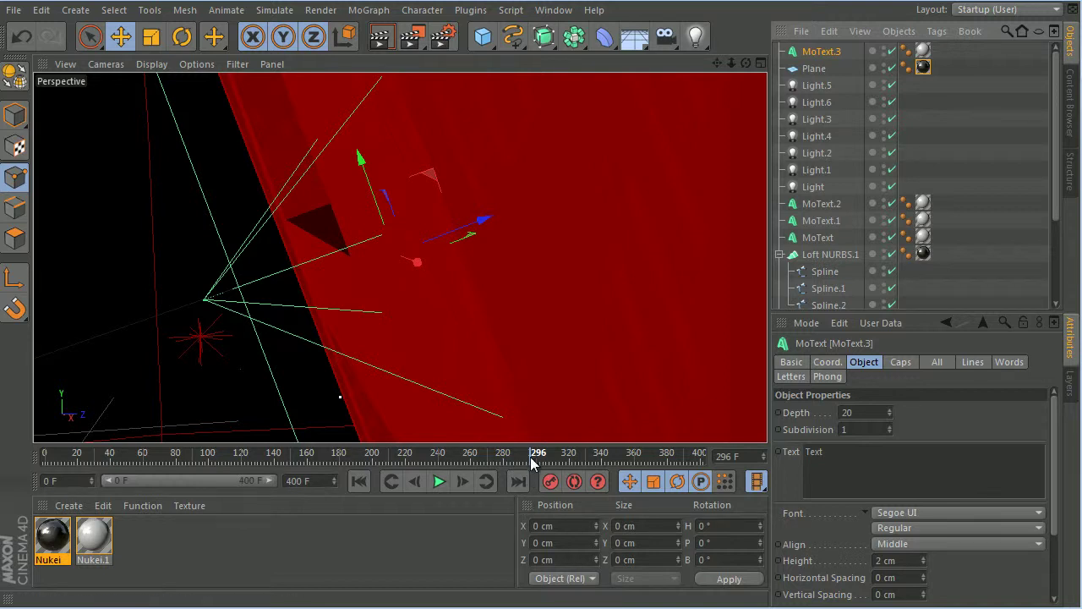
pyautogui.moveTo(530, 456); pyautogui.dragTo(603, 469)
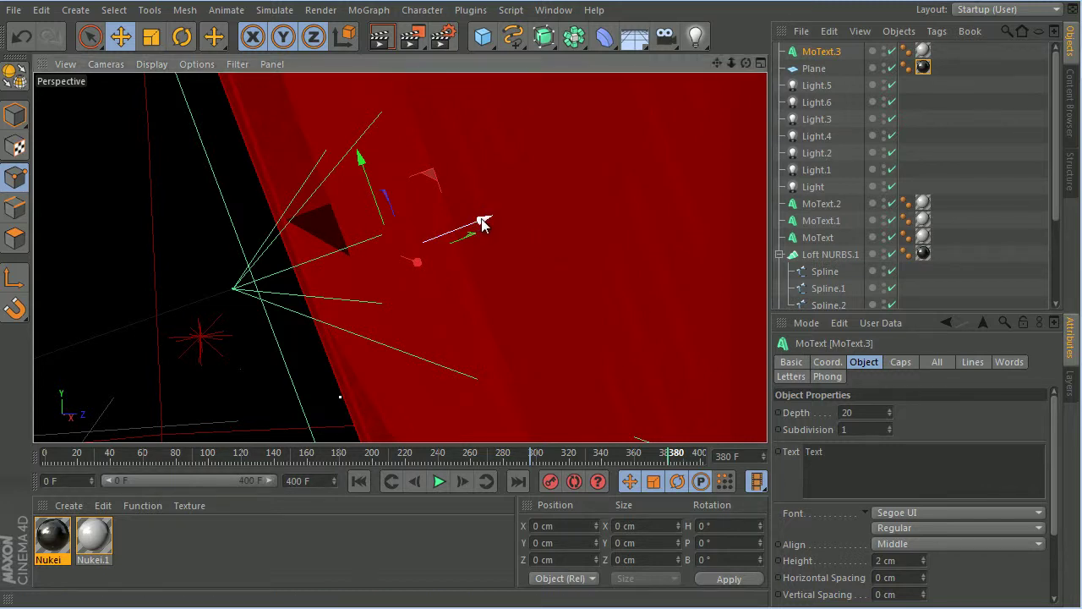
pyautogui.moveTo(482, 222); pyautogui.dragTo(456, 230)
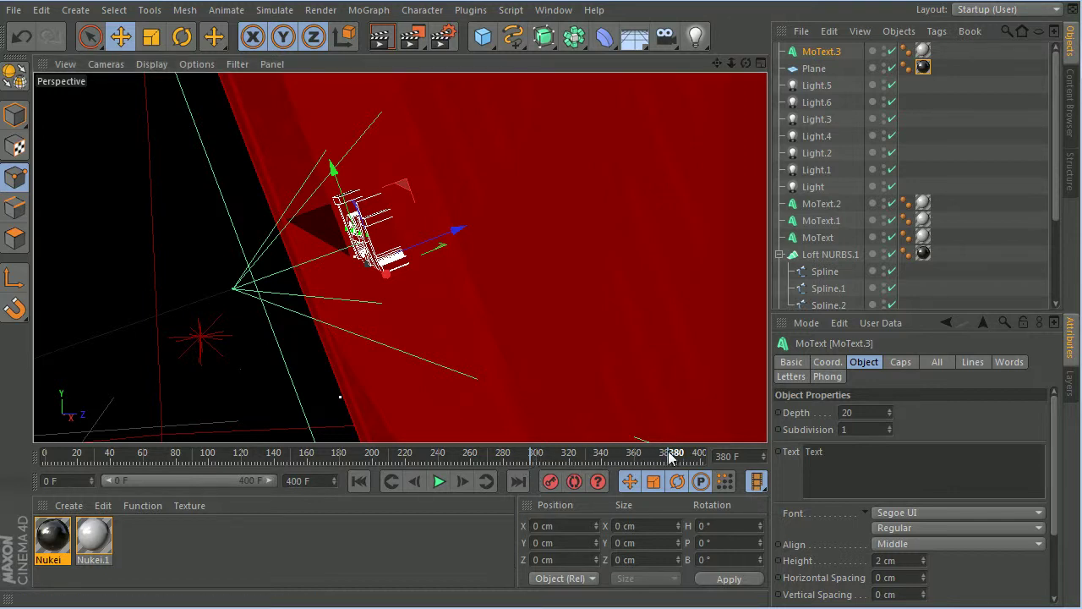
pyautogui.moveTo(668, 453); pyautogui.dragTo(160, 483)
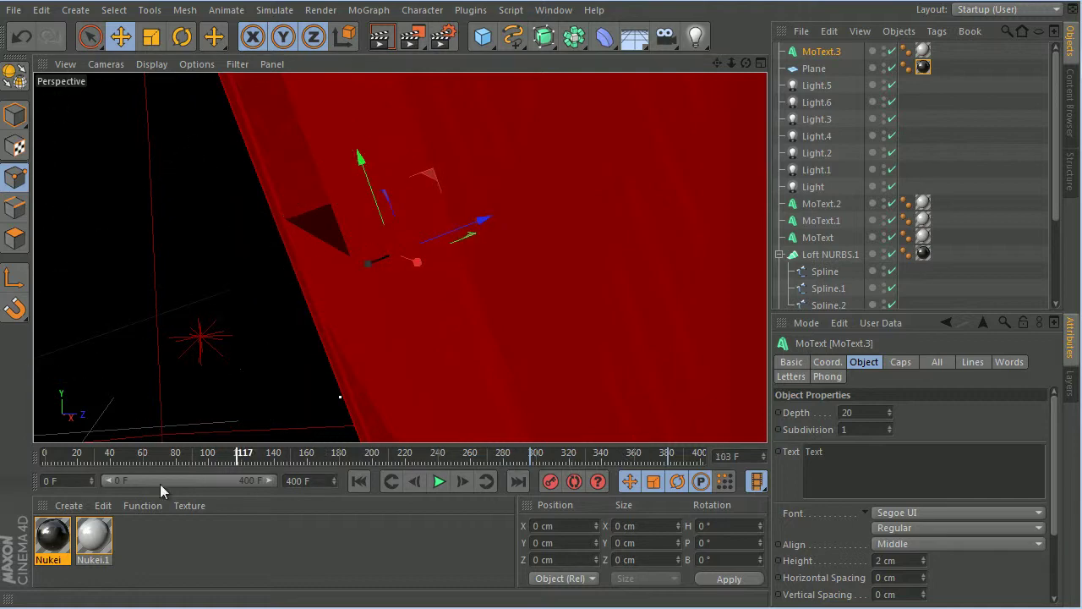
# - Return to the camera view, play the animation past frame 330 to check the emerging text, and go back to frame 0
pyautogui.scroll(-3, 948, 276)
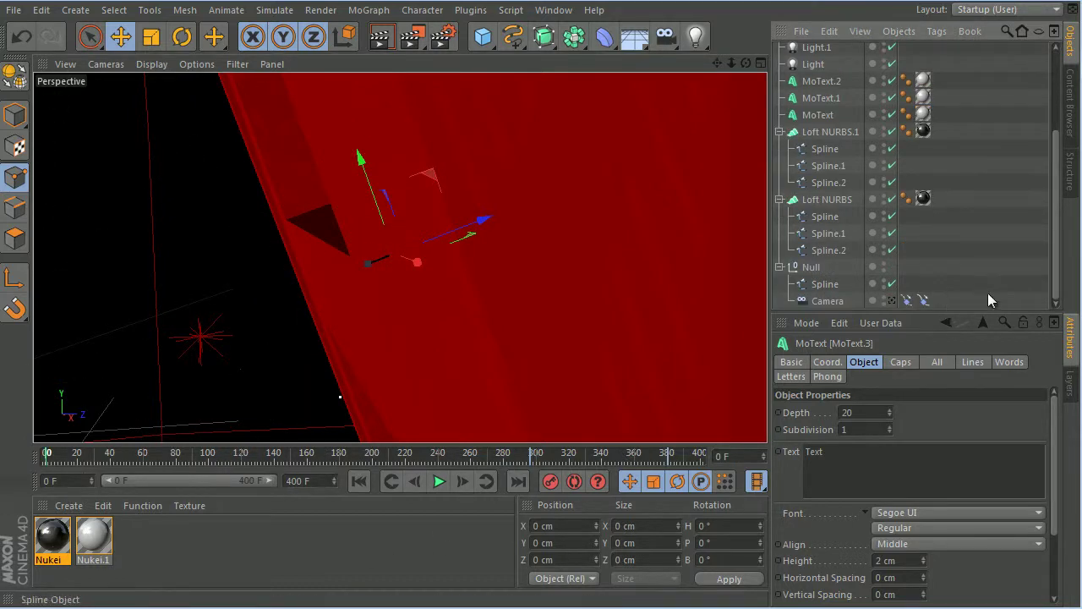
pyautogui.moveTo(939, 270); pyautogui.dragTo(903, 181)
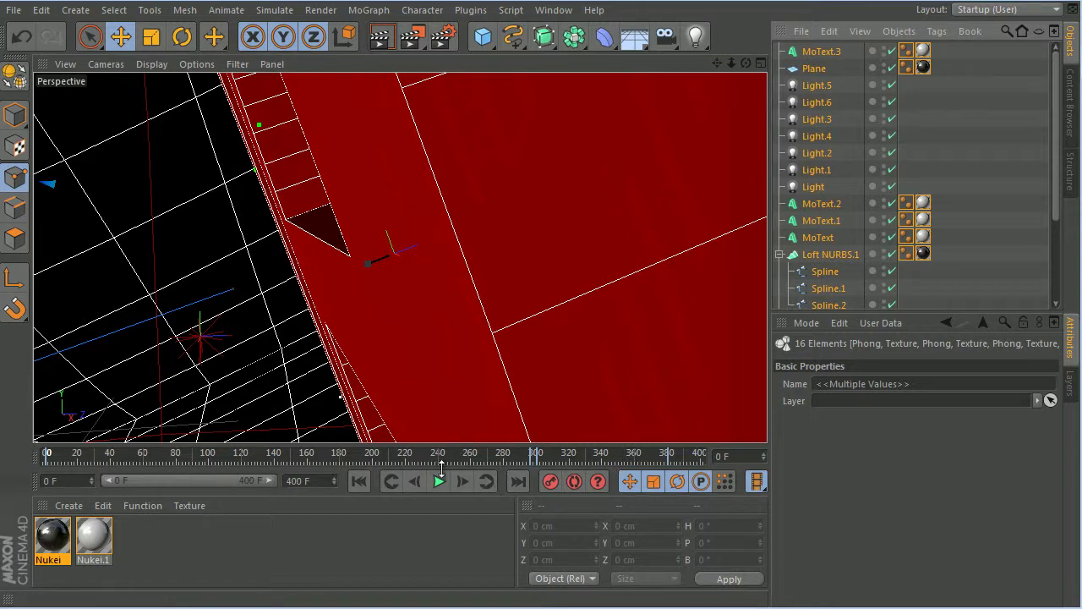
pyautogui.scroll(-3, 898, 250)
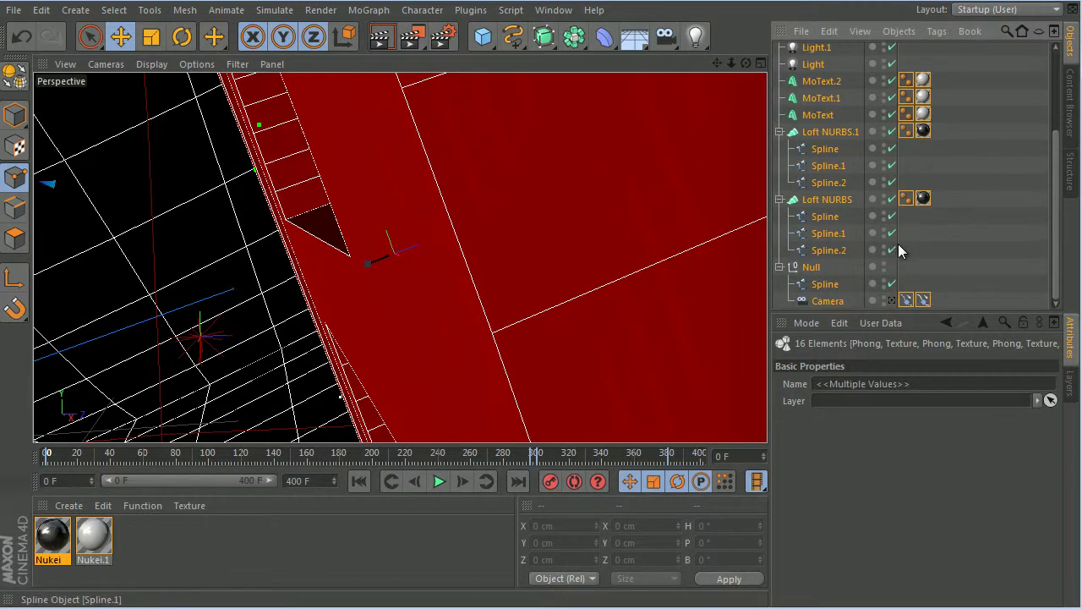
pyautogui.click(891, 301)
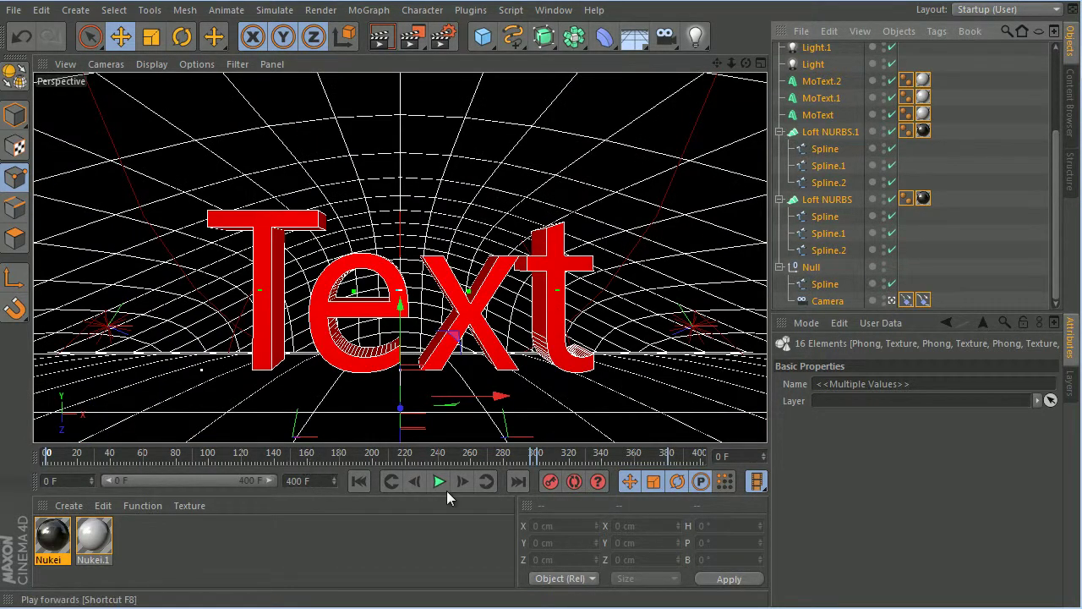
pyautogui.click(438, 482)
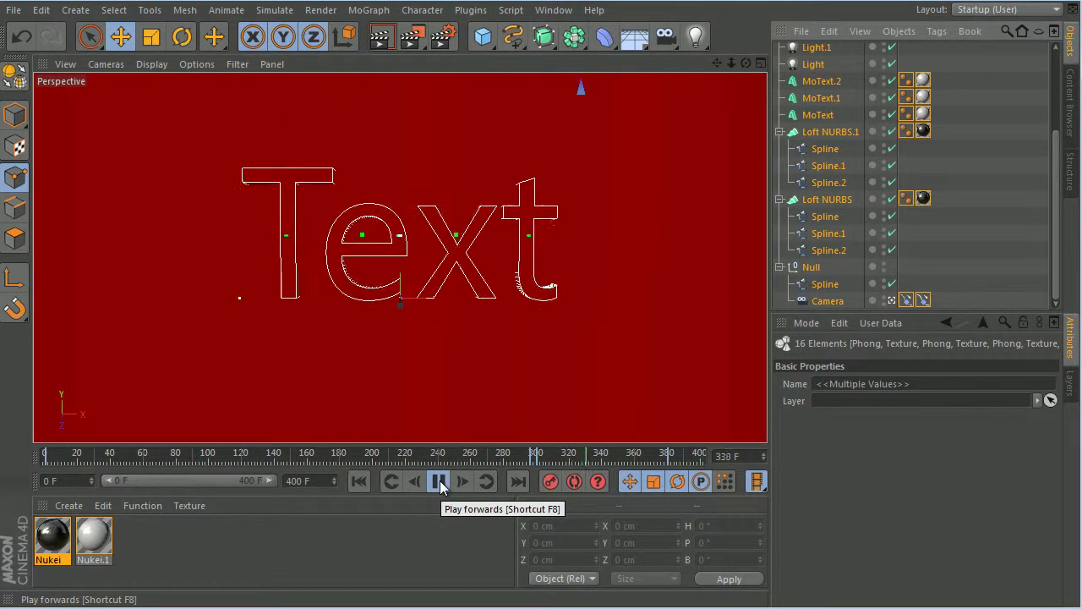
pyautogui.click(439, 481)
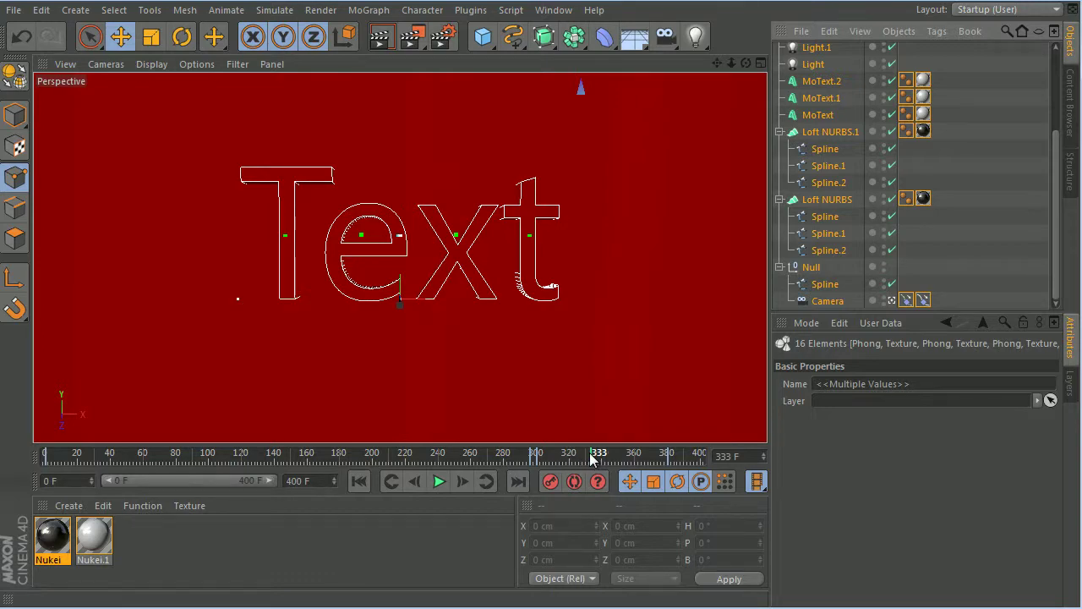
pyautogui.moveTo(591, 459); pyautogui.dragTo(47, 480)
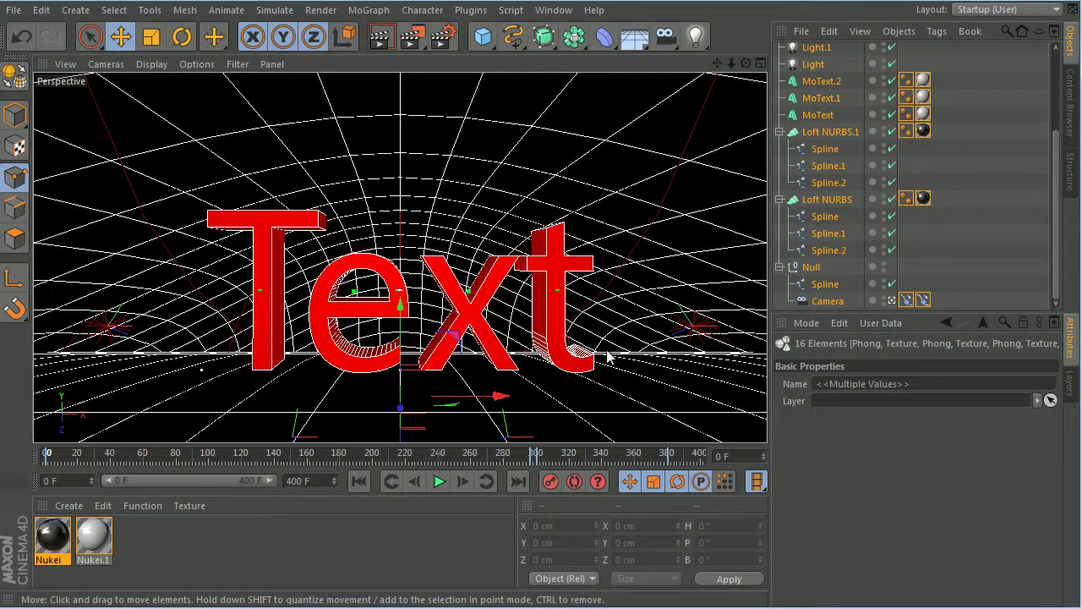
# - In Model mode, lower Spline.1 of Loft NURBS along Y to about -34 cm and test-render frame 0
pyautogui.click(832, 148)
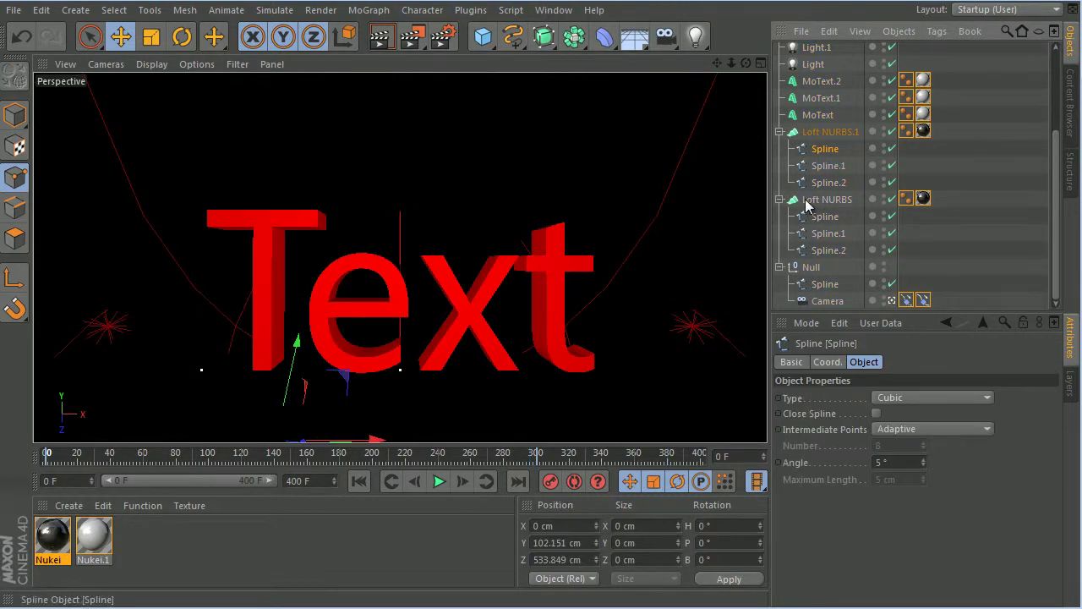
pyautogui.click(17, 116)
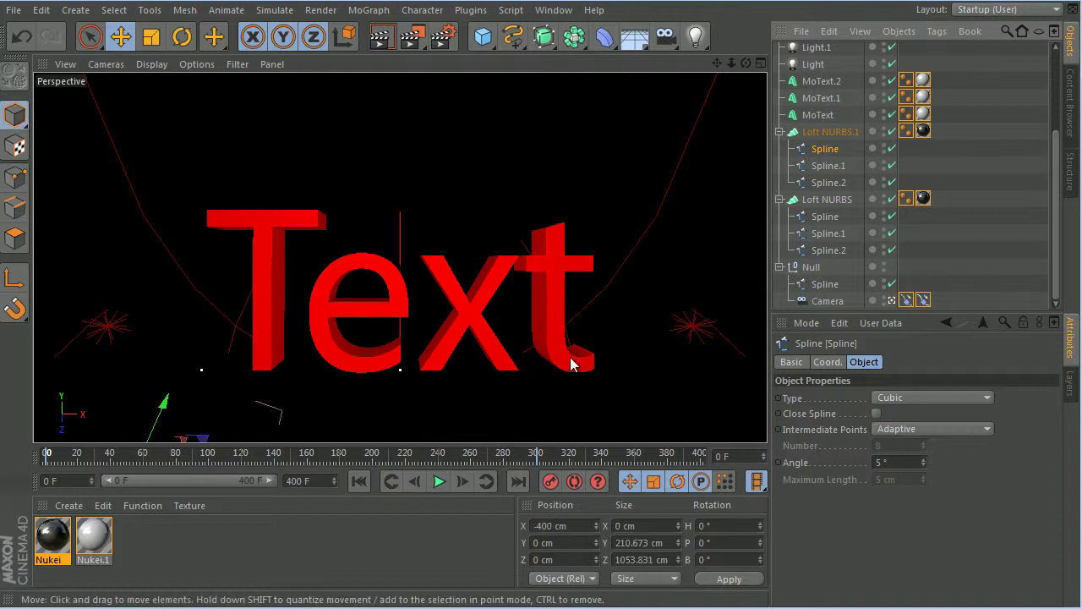
pyautogui.click(829, 233)
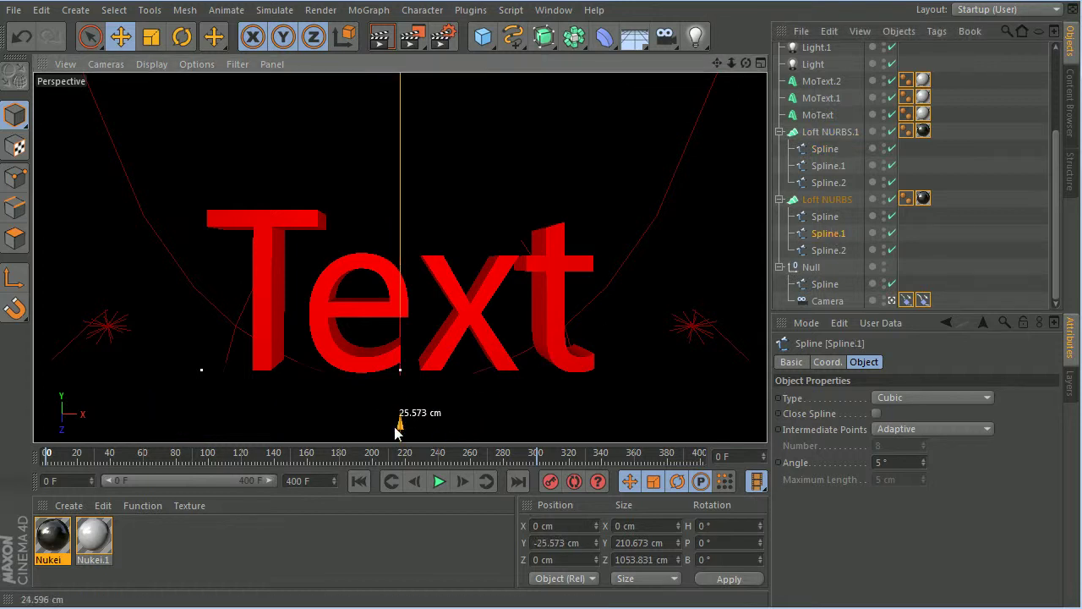
pyautogui.moveTo(397, 435); pyautogui.dragTo(398, 437)
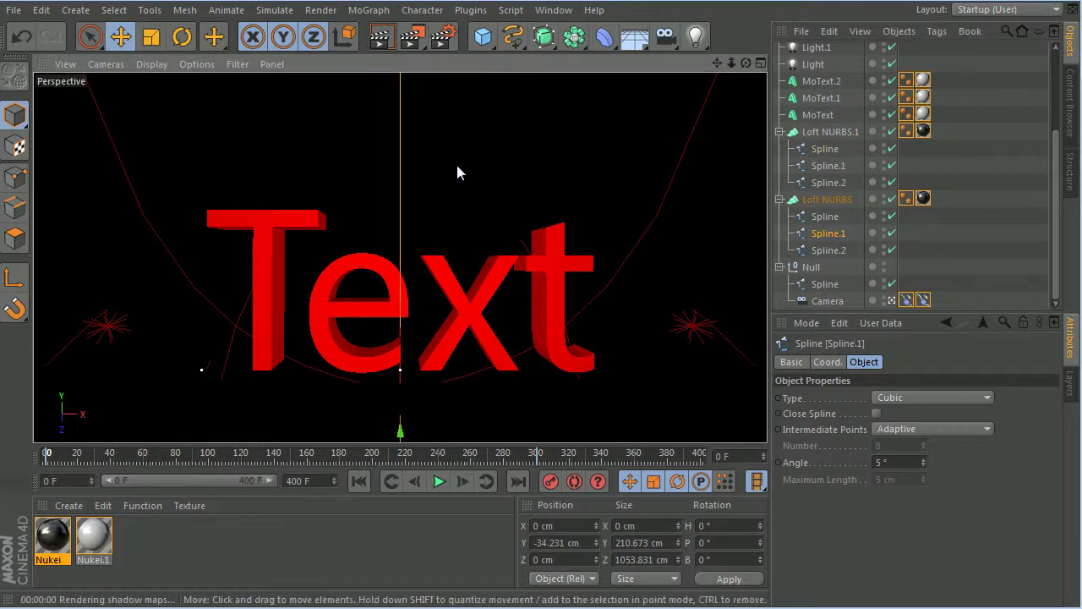
pyautogui.hotkey('ctrl', 'r')
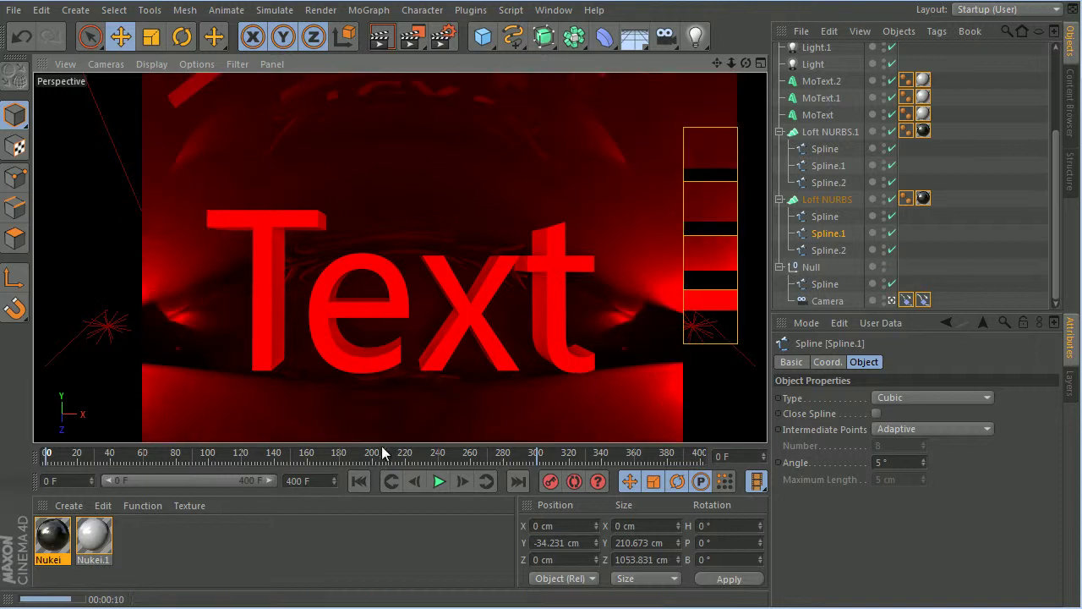
# - Set the visible light of the six lights from Light.5 down to Light.1 to Volumetric and test-render the view
pyautogui.scroll(4, 851, 104)
pyautogui.click(824, 86)
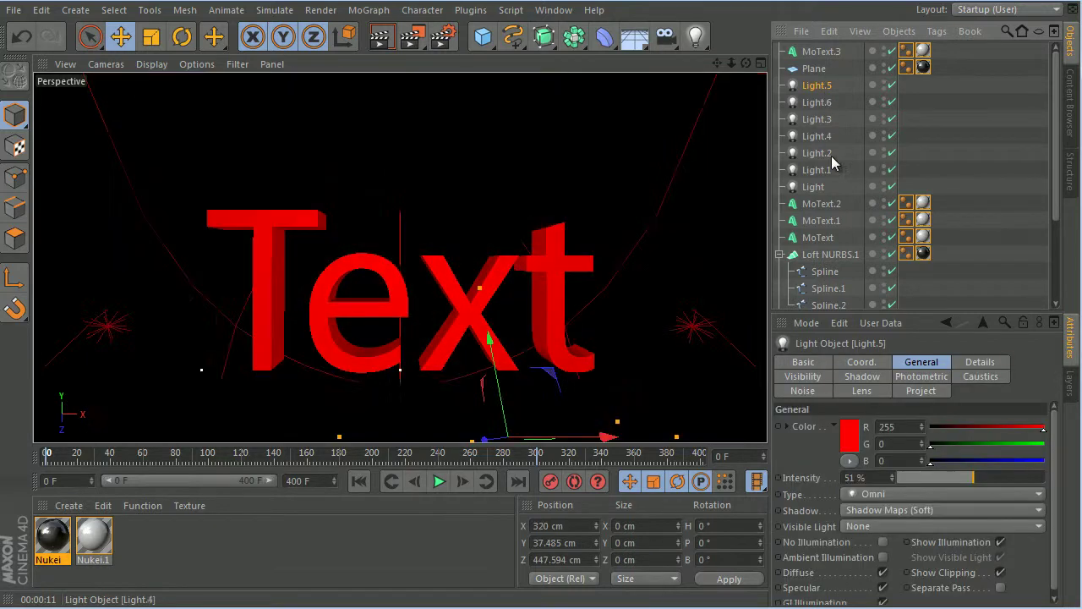
pyautogui.keyDown('shift'); pyautogui.click(826, 169); pyautogui.keyUp('shift')
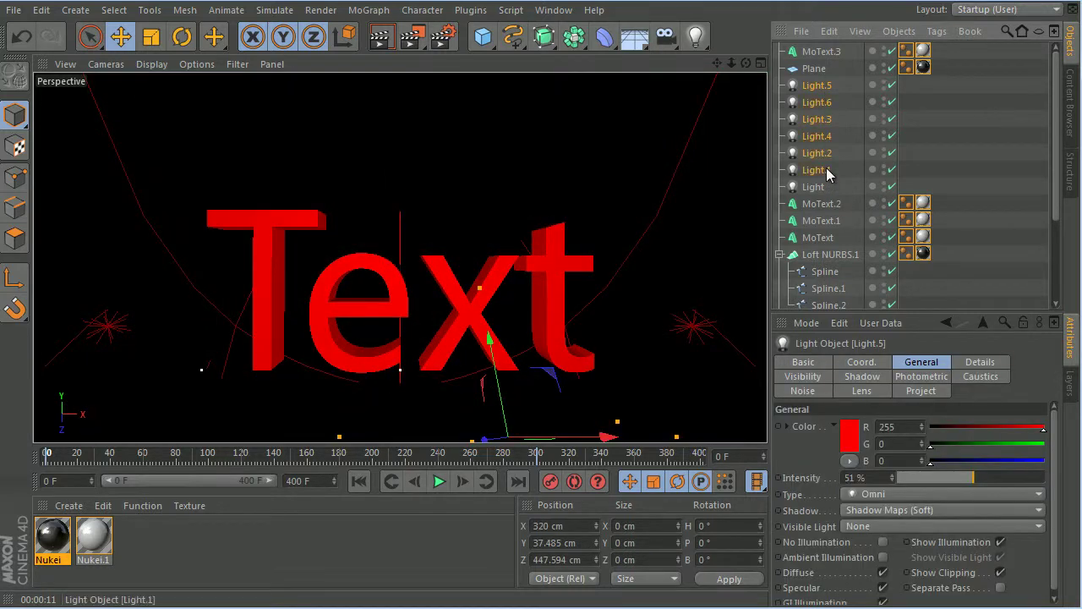
pyautogui.click(896, 525)
pyautogui.click(883, 580)
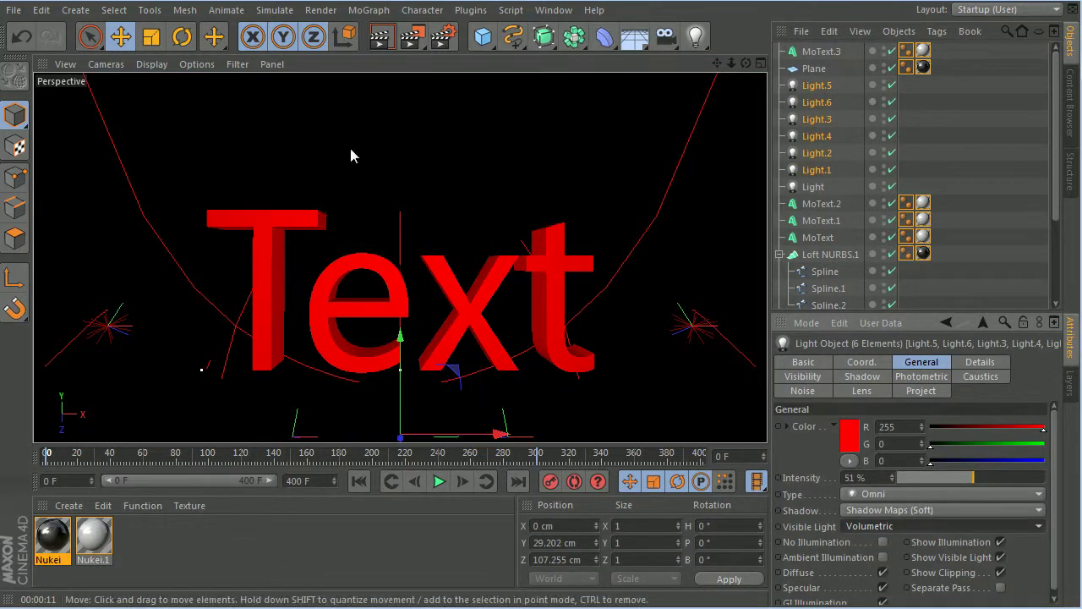
pyautogui.hotkey('ctrl', 'r')
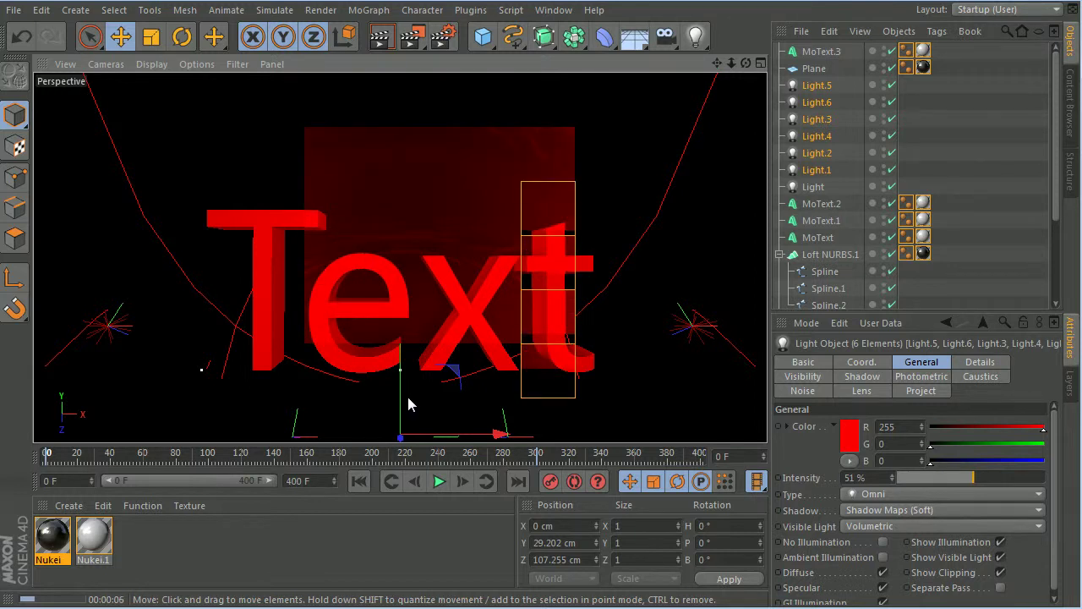
# - Reduce the intensity of the object Light to 23 %, preview the animation to frame 325, and return to frame 0
pyautogui.click(826, 187)
pyautogui.moveTo(1010, 478); pyautogui.dragTo(932, 478)
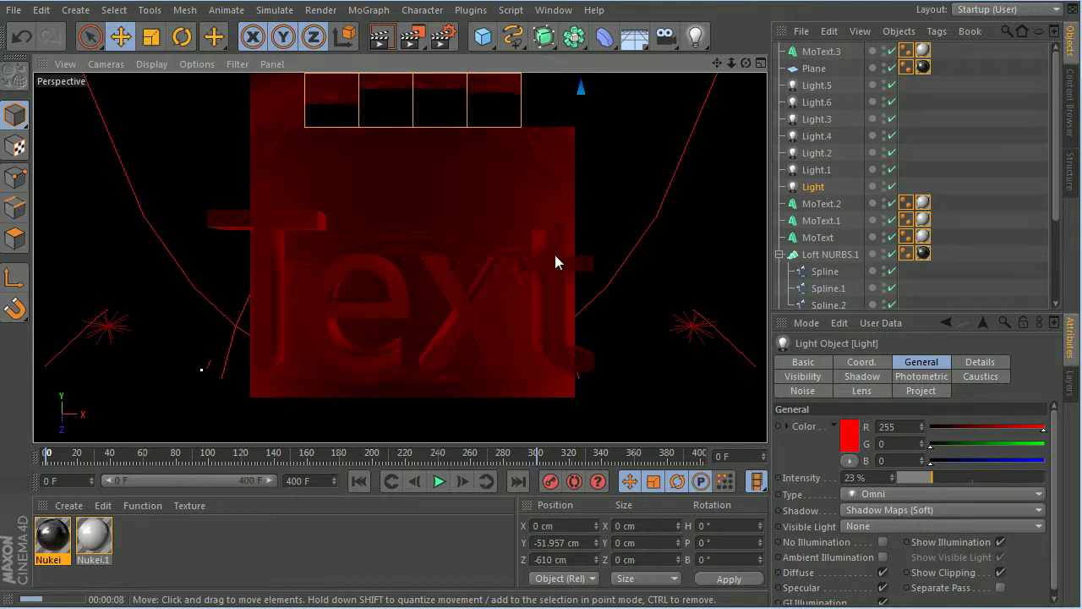
pyautogui.click(438, 482)
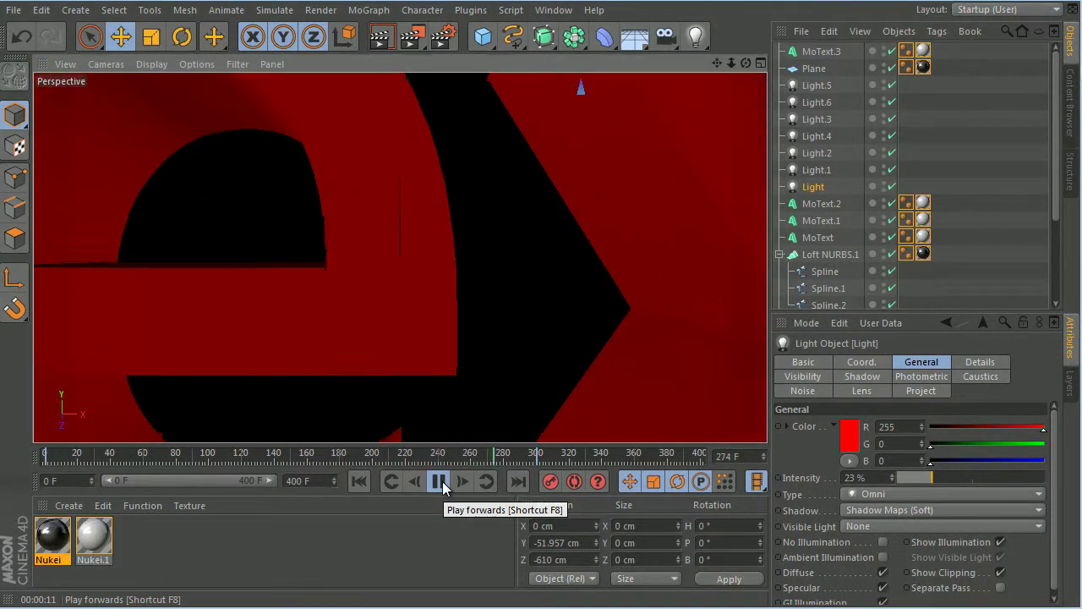
pyautogui.click(439, 481)
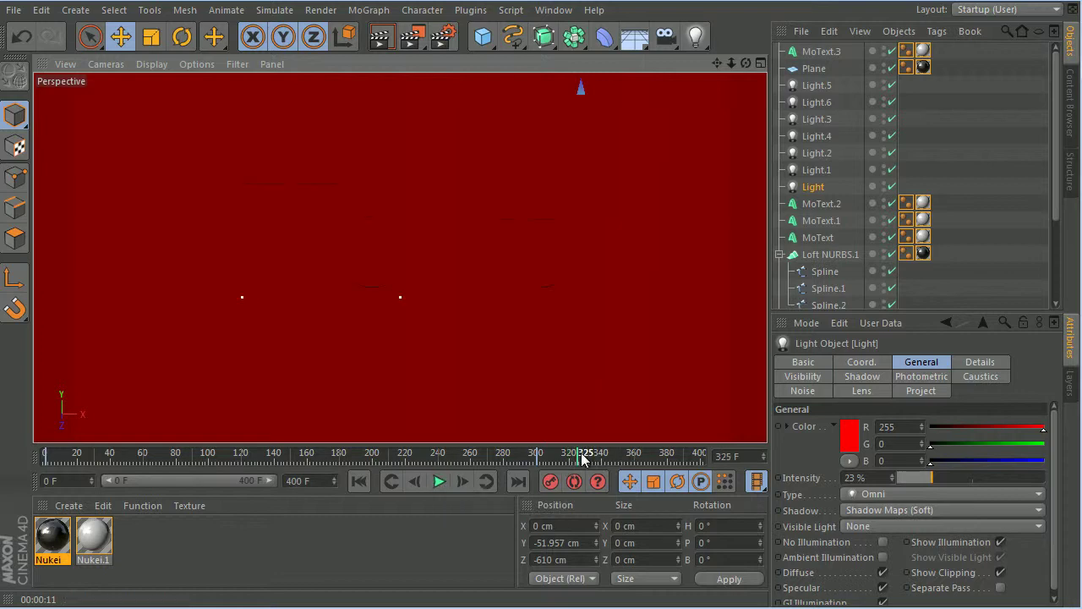
pyautogui.moveTo(577, 453); pyautogui.dragTo(47, 473)
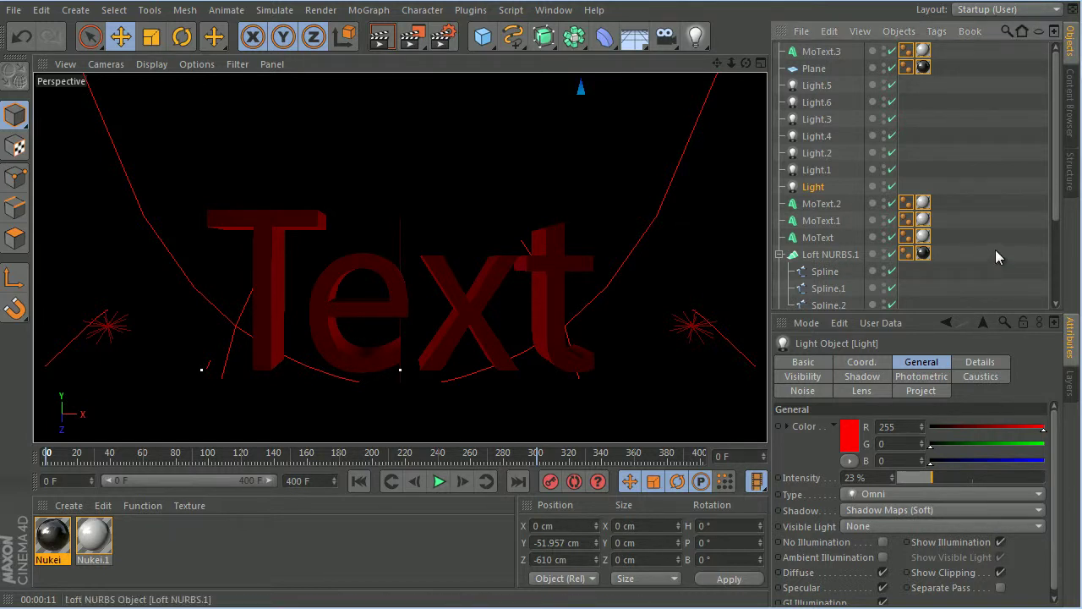
pyautogui.scroll(-4, 1001, 233)
pyautogui.scroll(4, 998, 247)
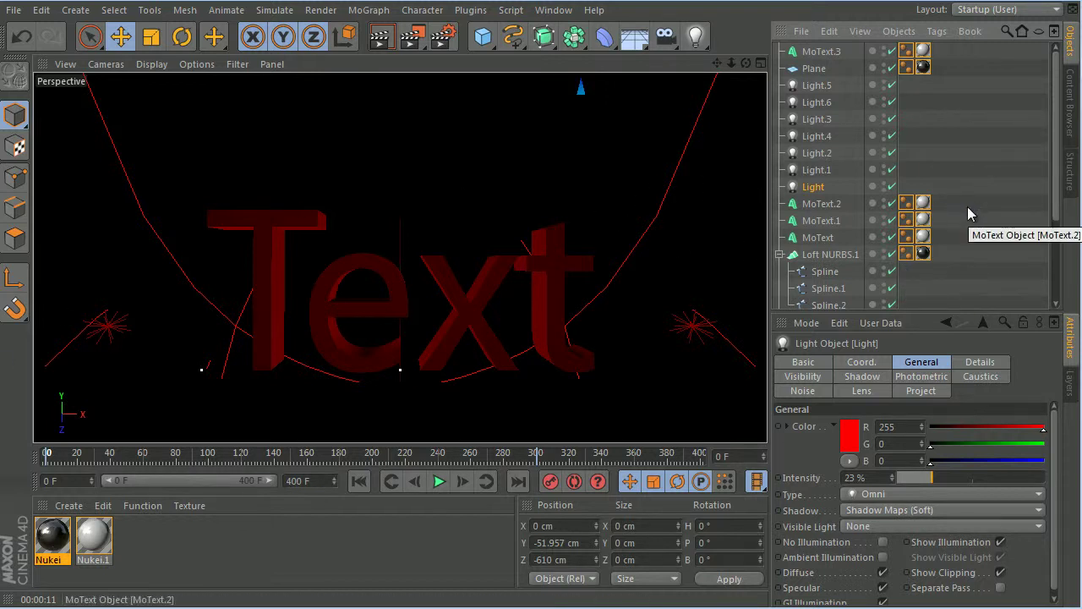
pyautogui.scroll(-3, 967, 207)
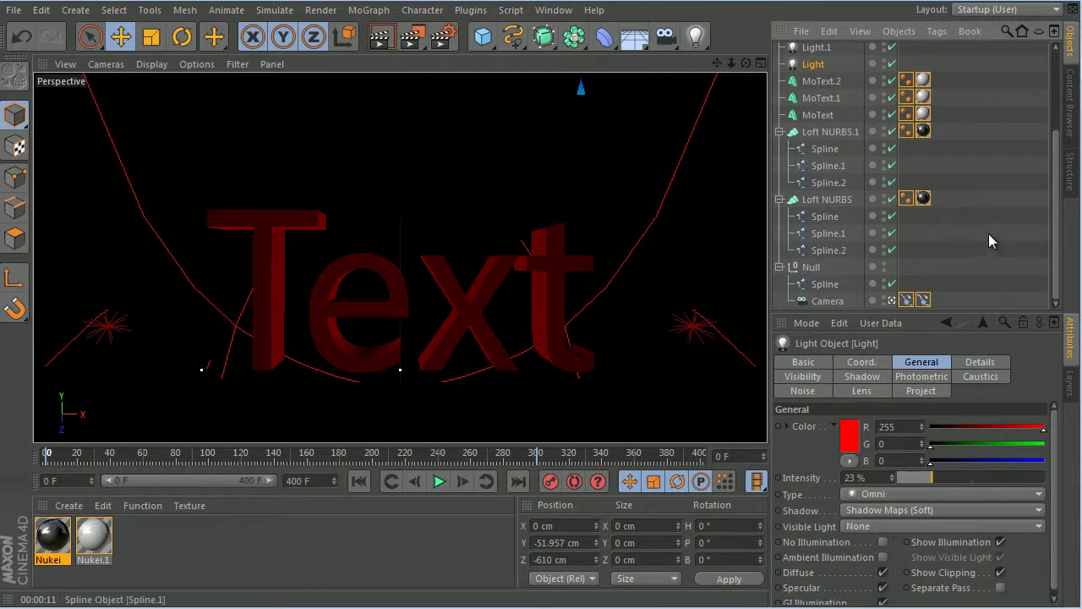
pyautogui.scroll(3, 990, 250)
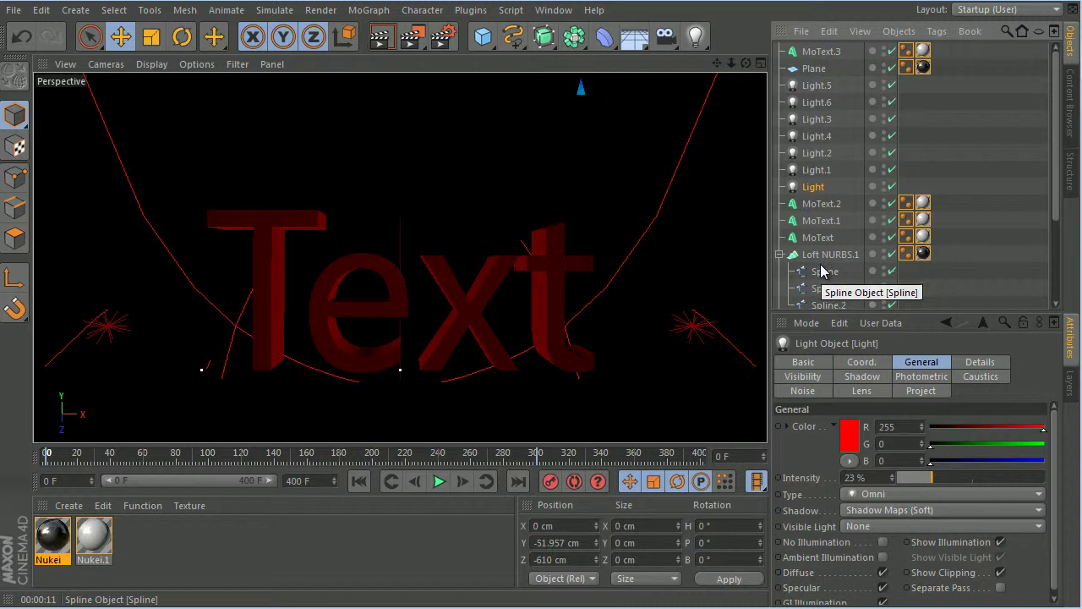
pyautogui.scroll(-5, 979, 274)
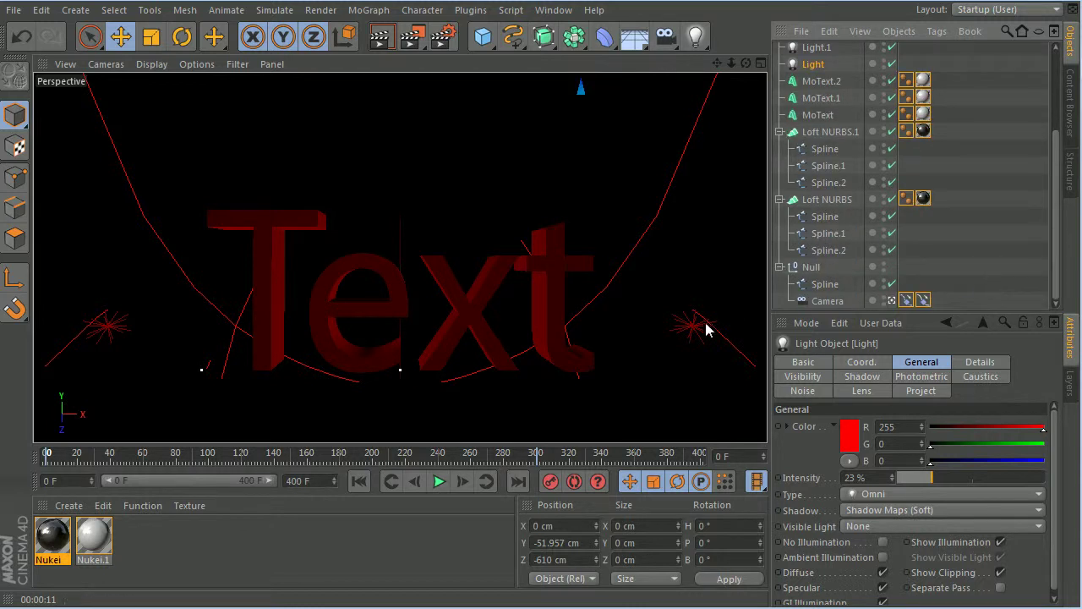